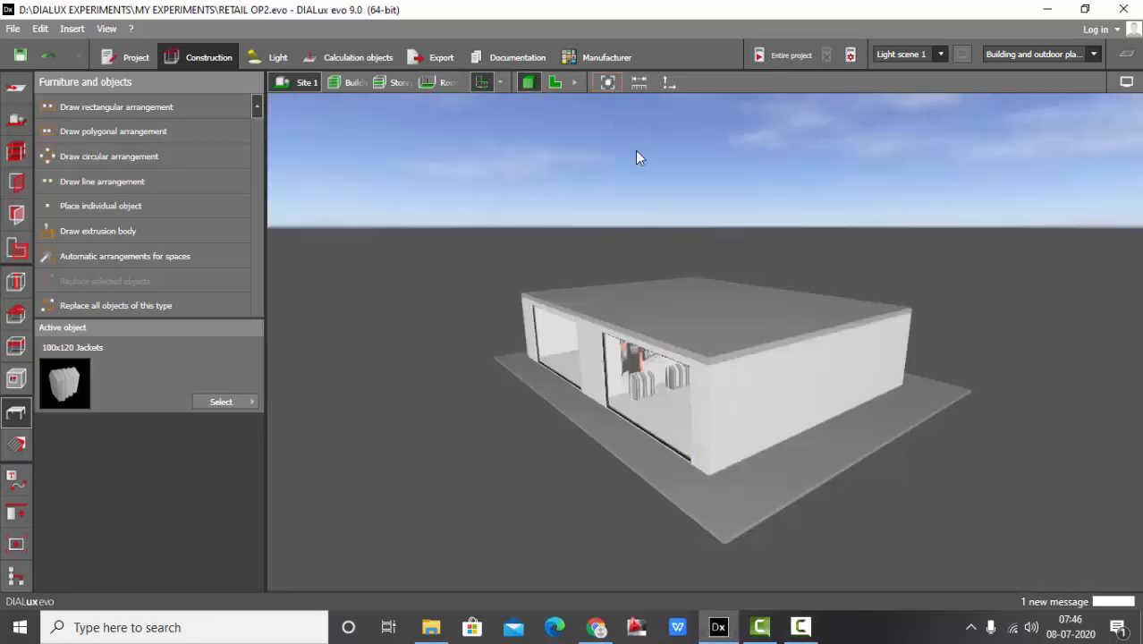
- Examine the retail building from outside and through both furnished shop rooms, including the clothing racks, shelves and mannequin
{"action": "left_click_drag", "start_coordinate": [695, 333], "coordinate": [765, 313]}
{"action": "scroll", "coordinate": [765, 313], "scroll_direction": "up", "scroll_amount": 10}
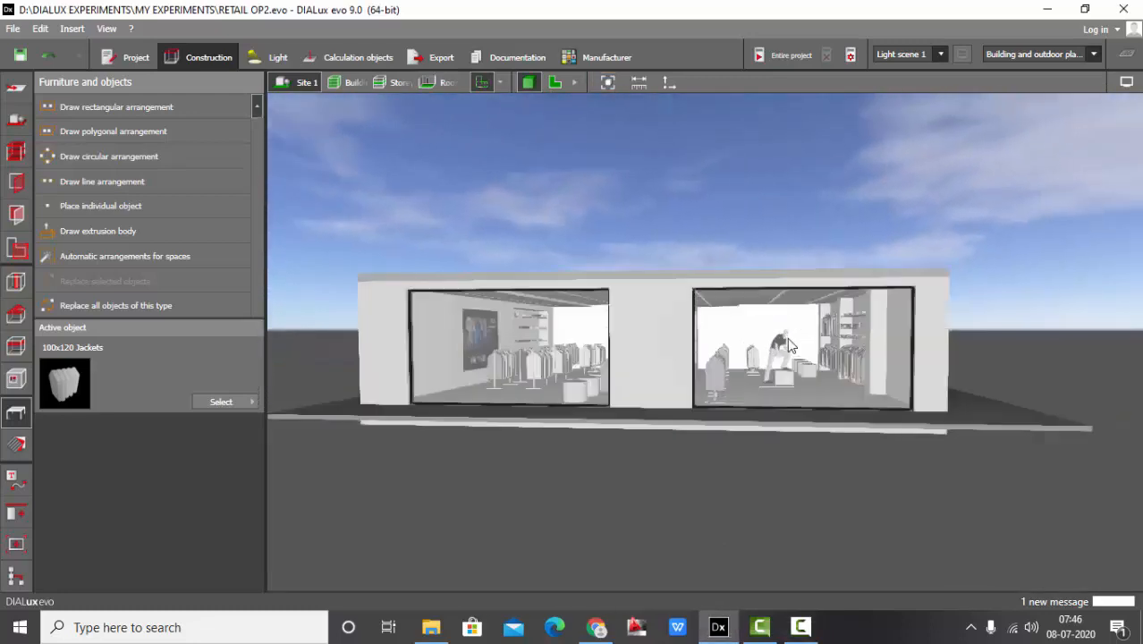
{"action": "scroll", "coordinate": [829, 333], "scroll_direction": "up", "scroll_amount": 3}
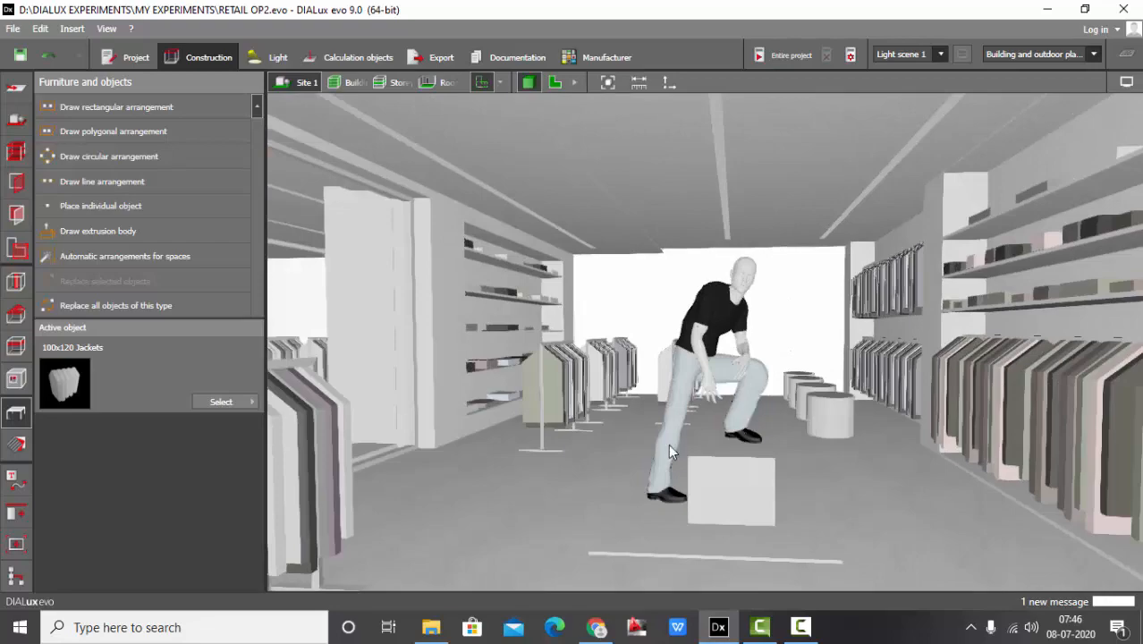
{"action": "scroll", "coordinate": [669, 444], "scroll_direction": "down", "scroll_amount": 3}
{"action": "scroll", "coordinate": [767, 383], "scroll_direction": "up", "scroll_amount": 4}
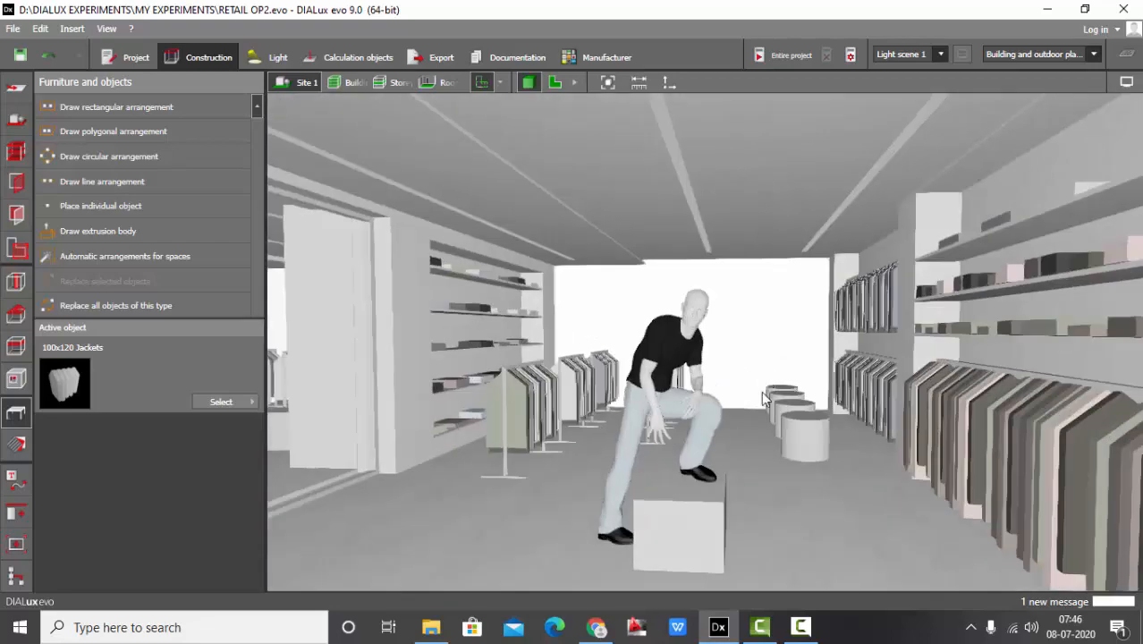
{"action": "right_click_drag", "start_coordinate": [767, 384], "coordinate": [489, 392]}
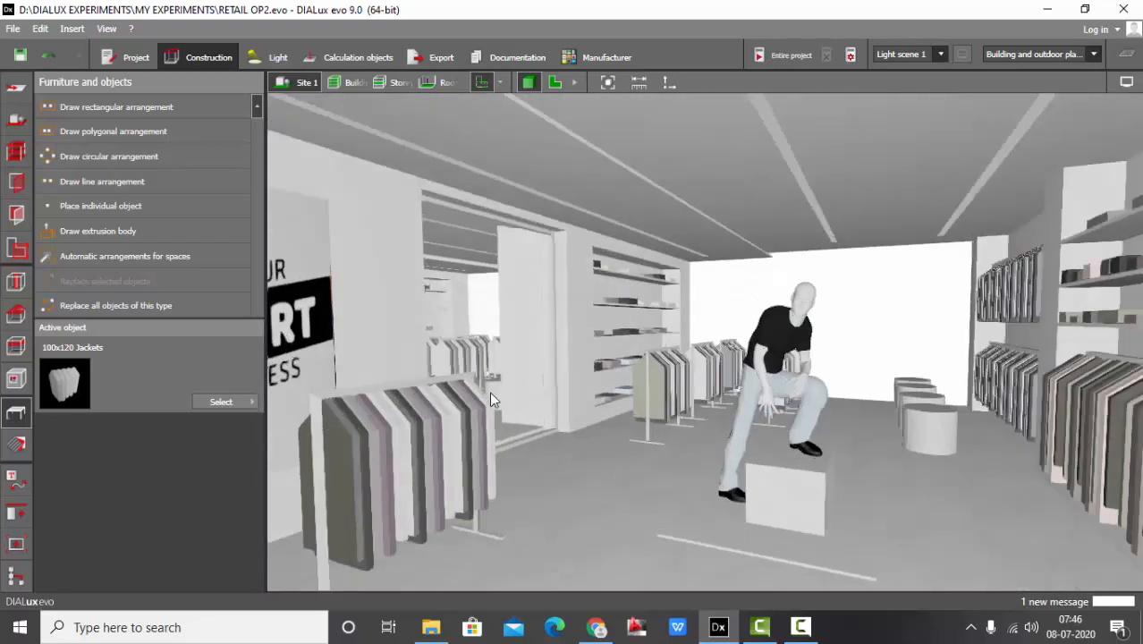
{"action": "scroll", "coordinate": [706, 269], "scroll_direction": "down", "scroll_amount": 3}
{"action": "scroll", "coordinate": [804, 420], "scroll_direction": "up", "scroll_amount": 3}
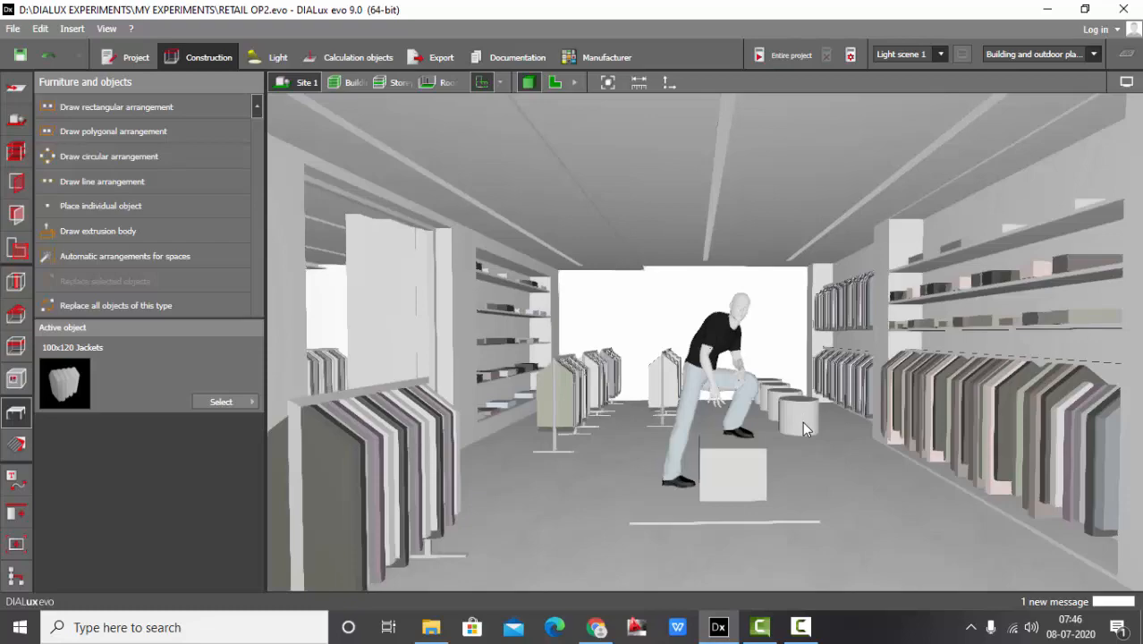
{"action": "scroll", "coordinate": [803, 422], "scroll_direction": "down", "scroll_amount": 3}
{"action": "scroll", "coordinate": [938, 441], "scroll_direction": "up", "scroll_amount": 3}
{"action": "right_click_drag", "start_coordinate": [938, 441], "coordinate": [548, 208]}
{"action": "scroll", "coordinate": [544, 195], "scroll_direction": "down", "scroll_amount": 5}
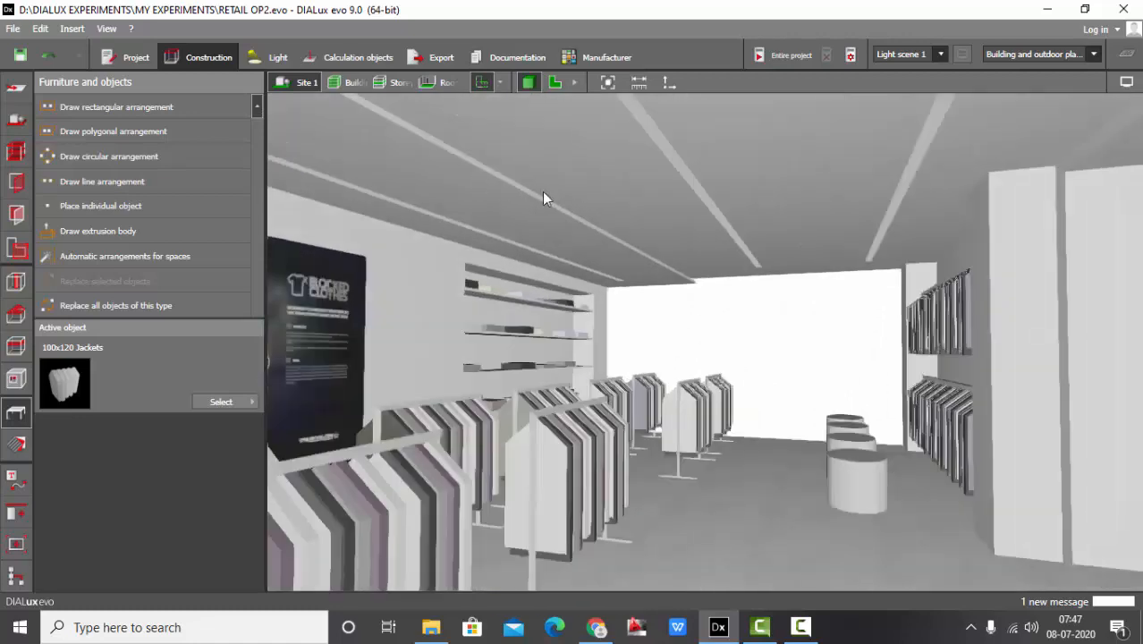
{"action": "scroll", "coordinate": [529, 205], "scroll_direction": "up", "scroll_amount": 3}
{"action": "scroll", "coordinate": [811, 297], "scroll_direction": "down", "scroll_amount": 2}
{"action": "scroll", "coordinate": [827, 411], "scroll_direction": "up", "scroll_amount": 3}
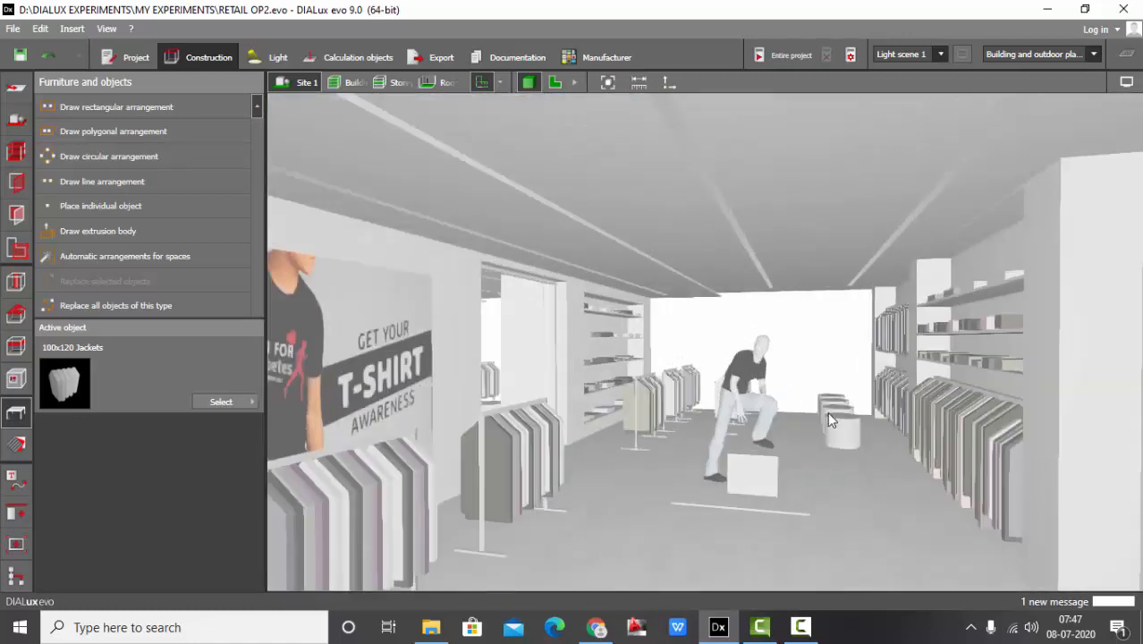
{"action": "left_click", "coordinate": [609, 81]}
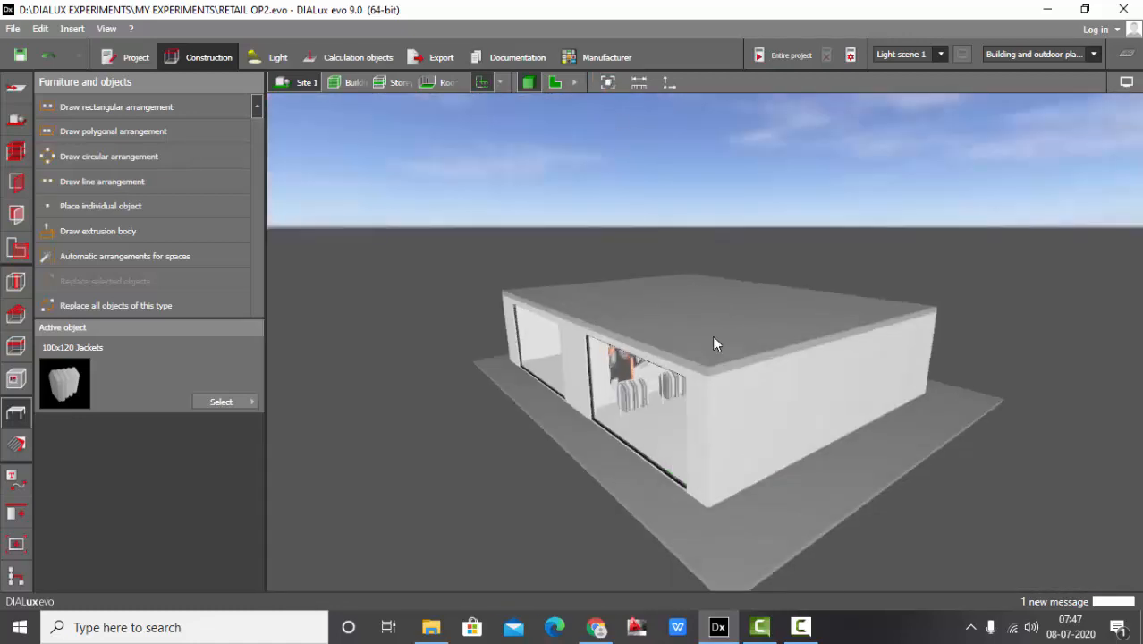
{"action": "scroll", "coordinate": [977, 327], "scroll_direction": "up", "scroll_amount": 6}
{"action": "scroll", "coordinate": [984, 326], "scroll_direction": "up", "scroll_amount": 3}
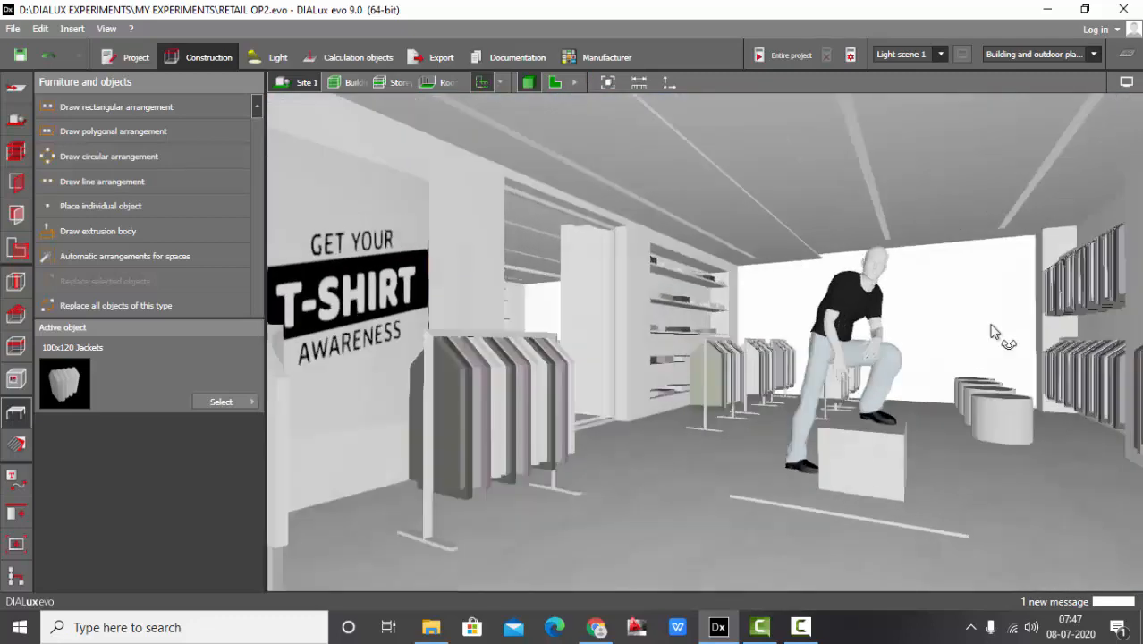
- Show the calculation objects and inspect the properties of the work plane in Room 1
{"action": "left_click", "coordinate": [348, 57]}
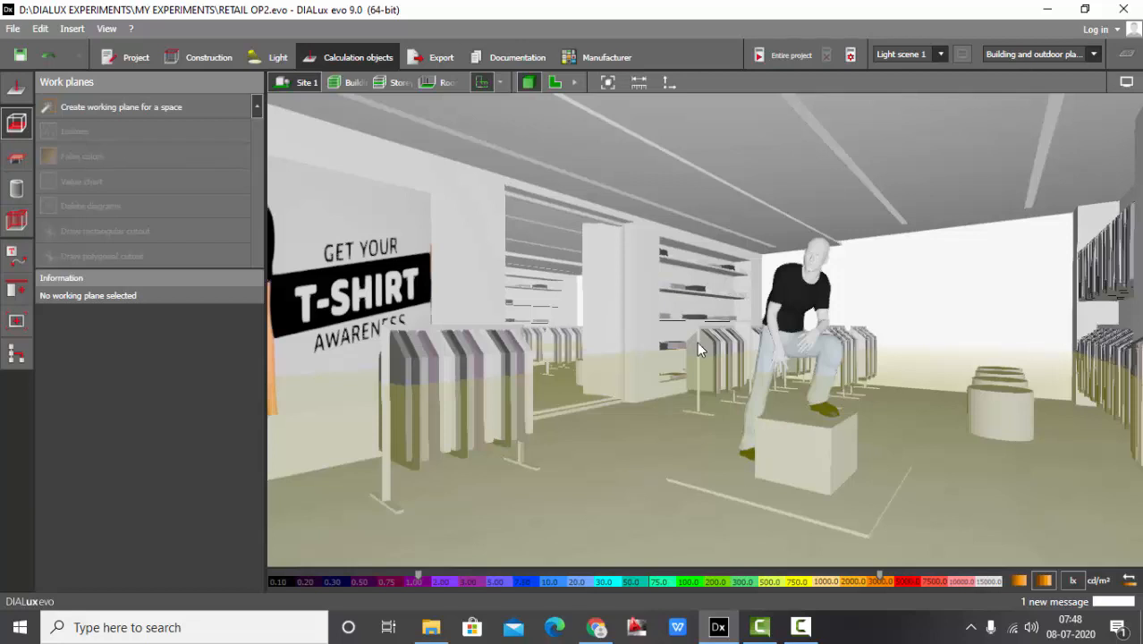
{"action": "left_click", "coordinate": [634, 416]}
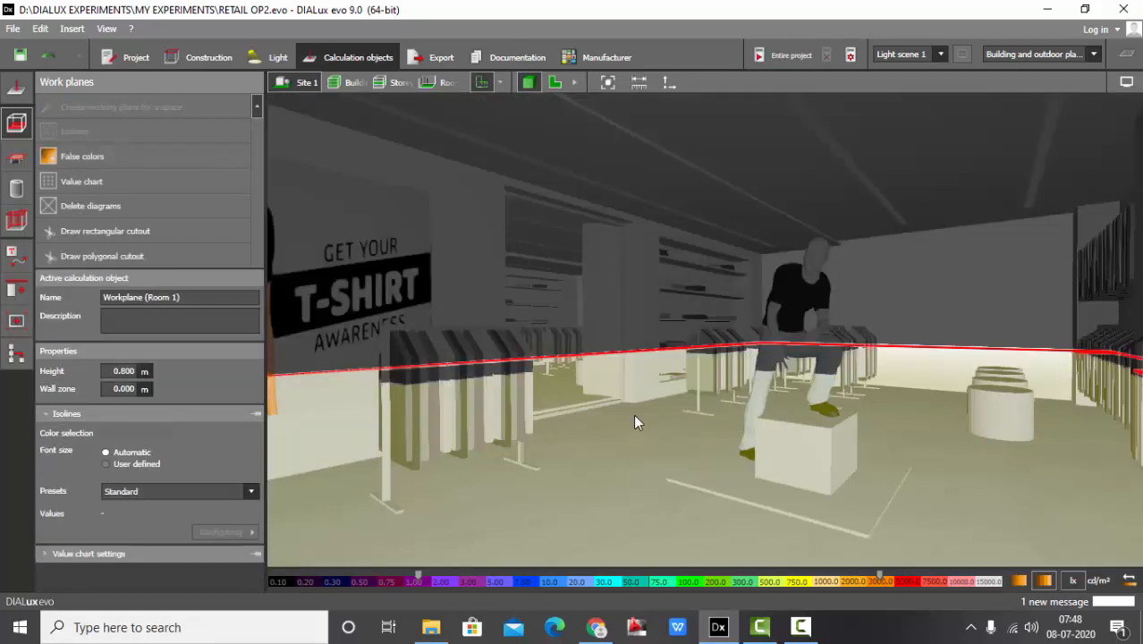
{"action": "left_click", "coordinate": [634, 416]}
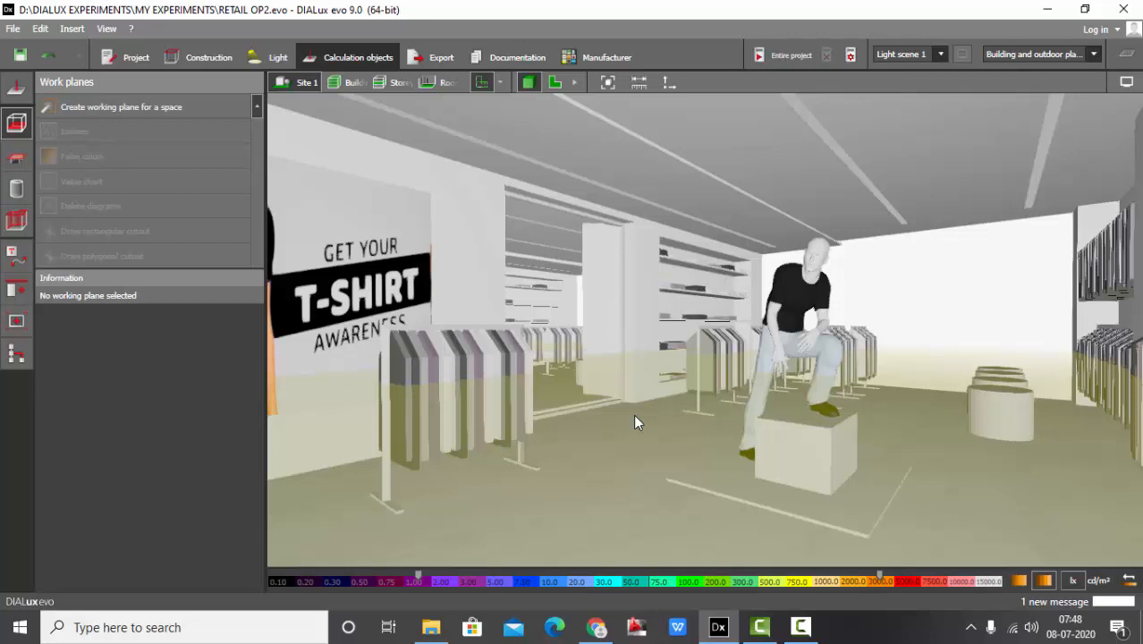
- Run the lighting calculation for the entire project with the work planes of both shop rooms included
{"action": "scroll", "coordinate": [948, 424], "scroll_direction": "down", "scroll_amount": 3}
{"action": "scroll", "coordinate": [849, 378], "scroll_direction": "up", "scroll_amount": 5}
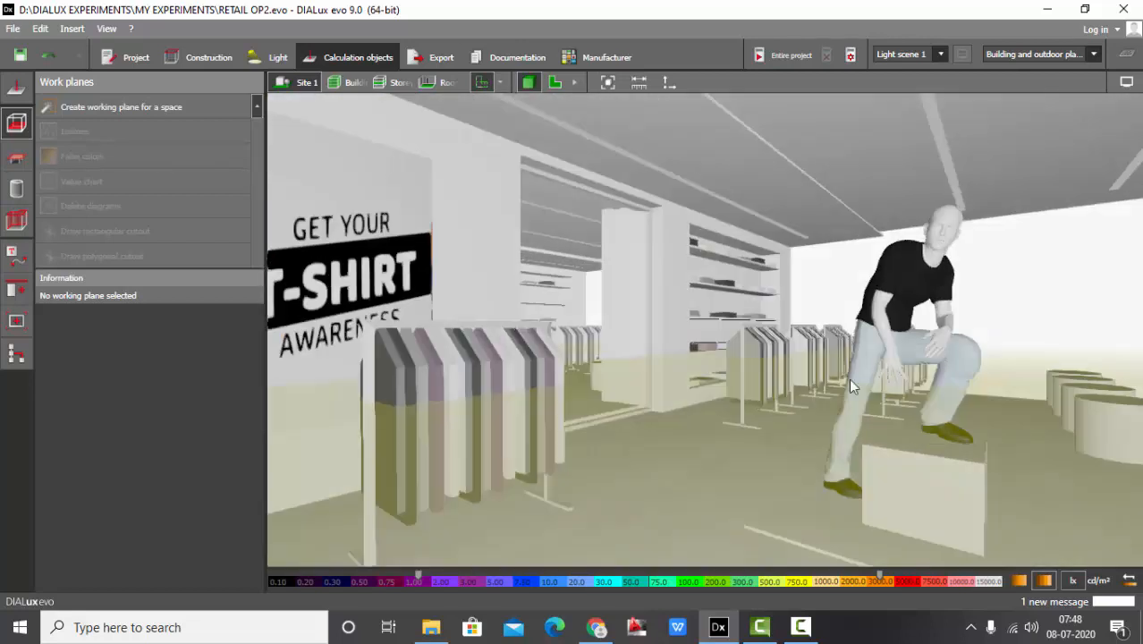
{"action": "scroll", "coordinate": [973, 436], "scroll_direction": "down", "scroll_amount": 6}
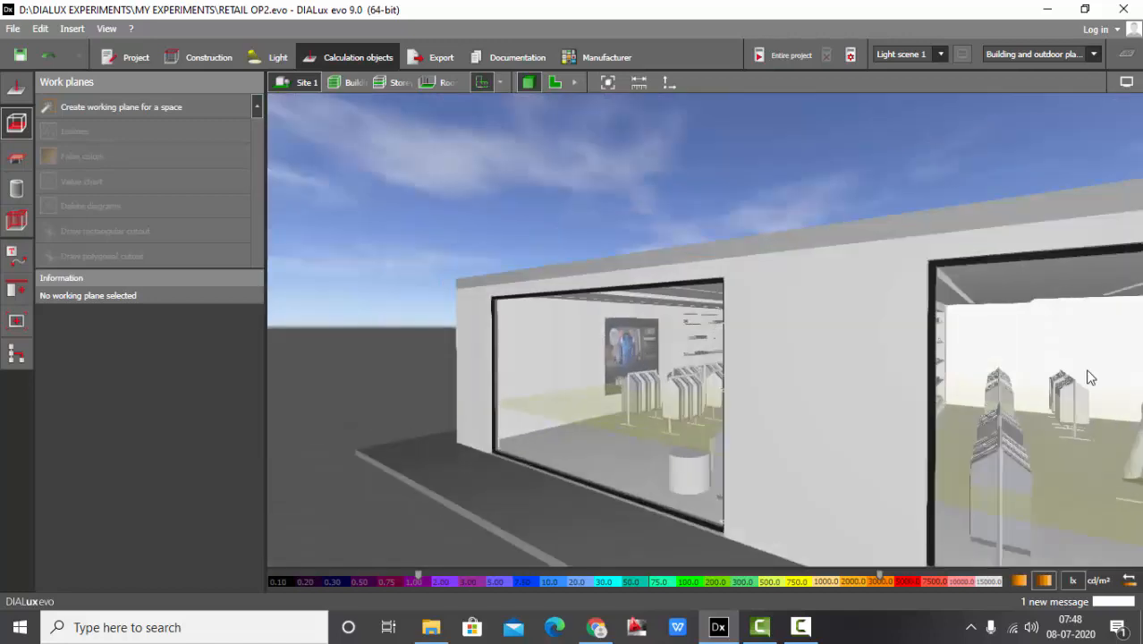
{"action": "scroll", "coordinate": [655, 399], "scroll_direction": "up", "scroll_amount": 10}
{"action": "scroll", "coordinate": [702, 390], "scroll_direction": "up", "scroll_amount": 5}
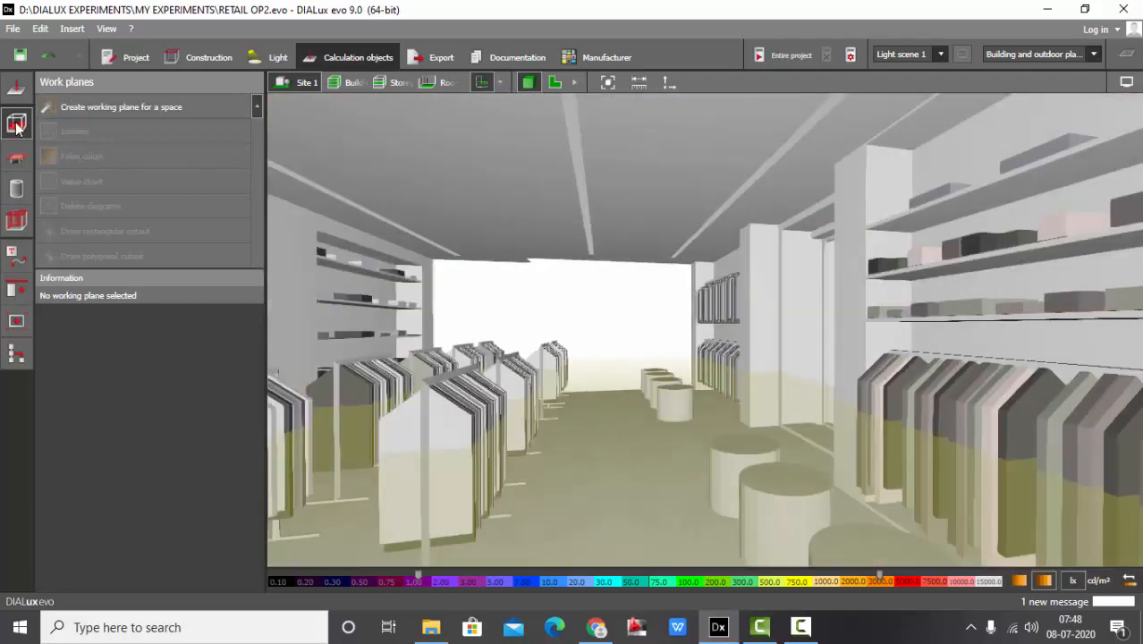
{"action": "scroll", "coordinate": [464, 301], "scroll_direction": "down", "scroll_amount": 5}
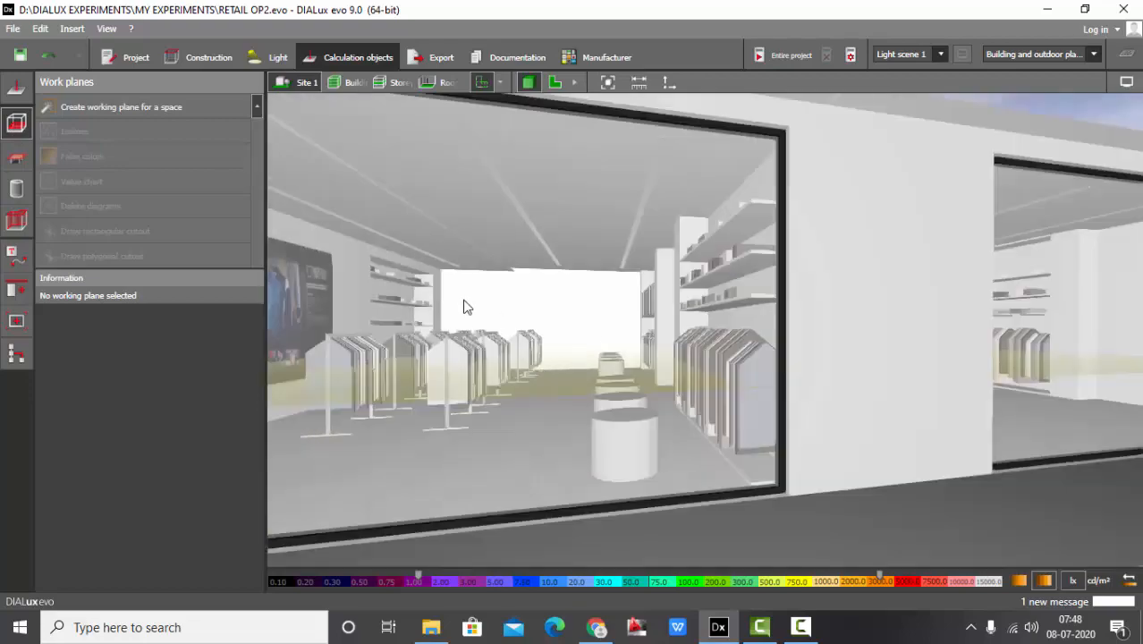
{"action": "scroll", "coordinate": [1079, 282], "scroll_direction": "up", "scroll_amount": 5}
{"action": "scroll", "coordinate": [862, 301], "scroll_direction": "up", "scroll_amount": 4}
{"action": "right_click_drag", "start_coordinate": [862, 301], "coordinate": [760, 370]}
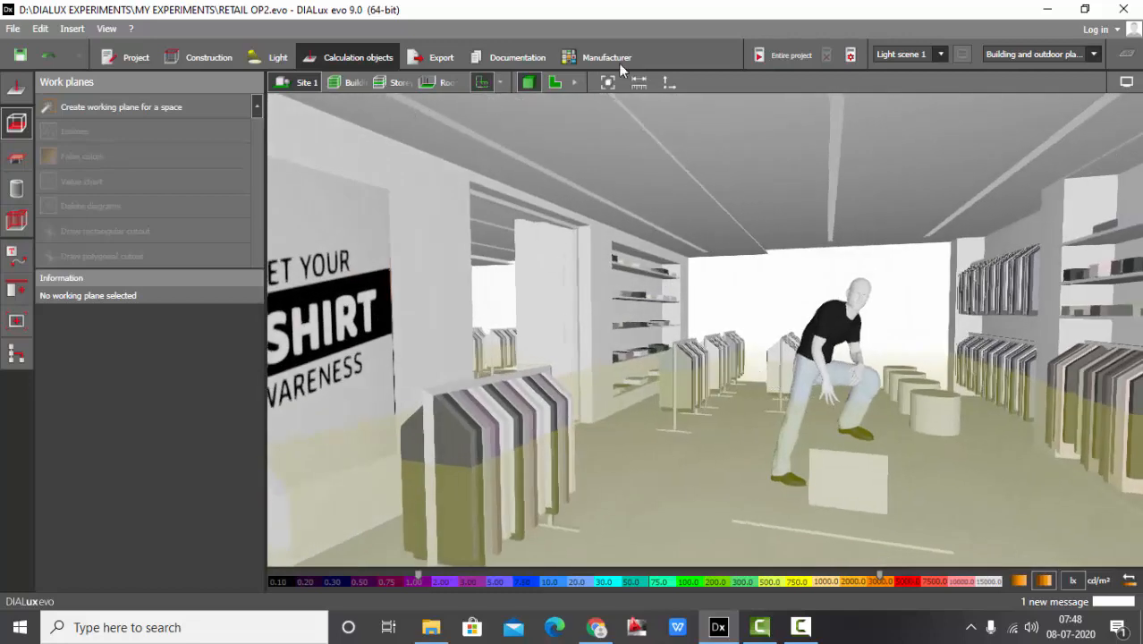
{"action": "left_click", "coordinate": [772, 60]}
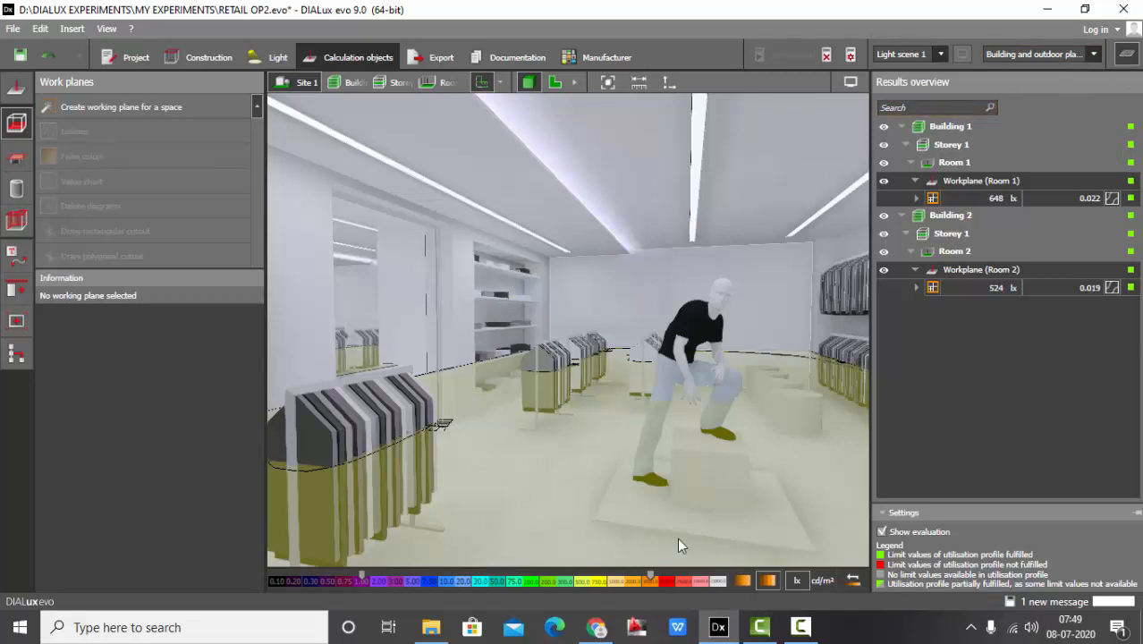
- Switch to Chrome, read the viewer comment requesting a calculation objects tutorial under the room-renaming video, and return to DIALux evo
{"action": "left_click", "coordinate": [598, 628]}
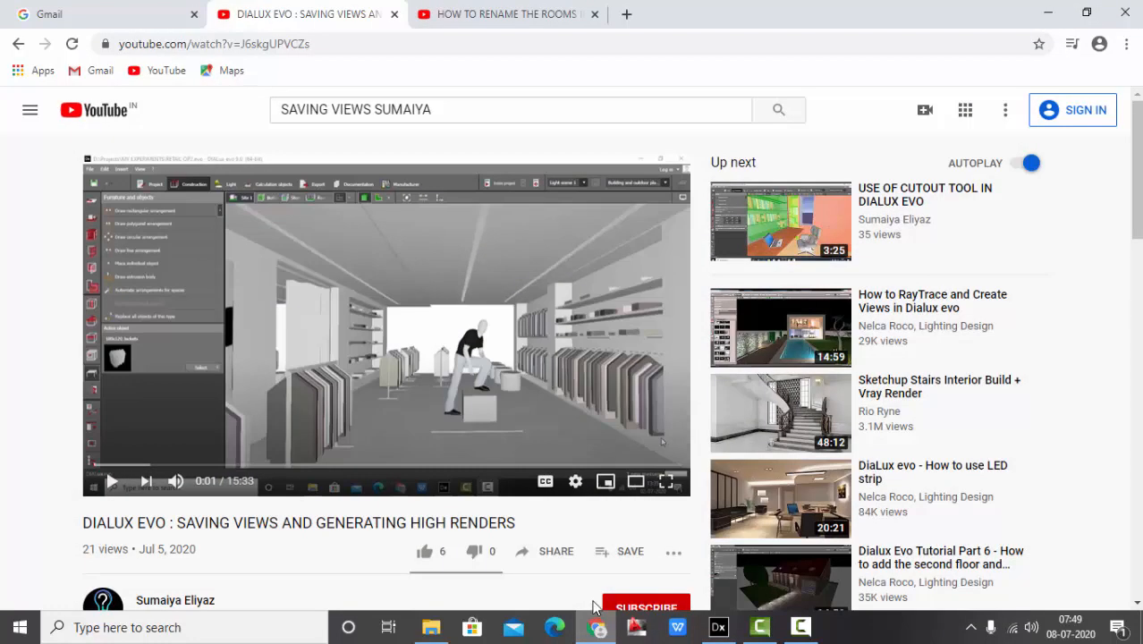
{"action": "left_click", "coordinate": [487, 15]}
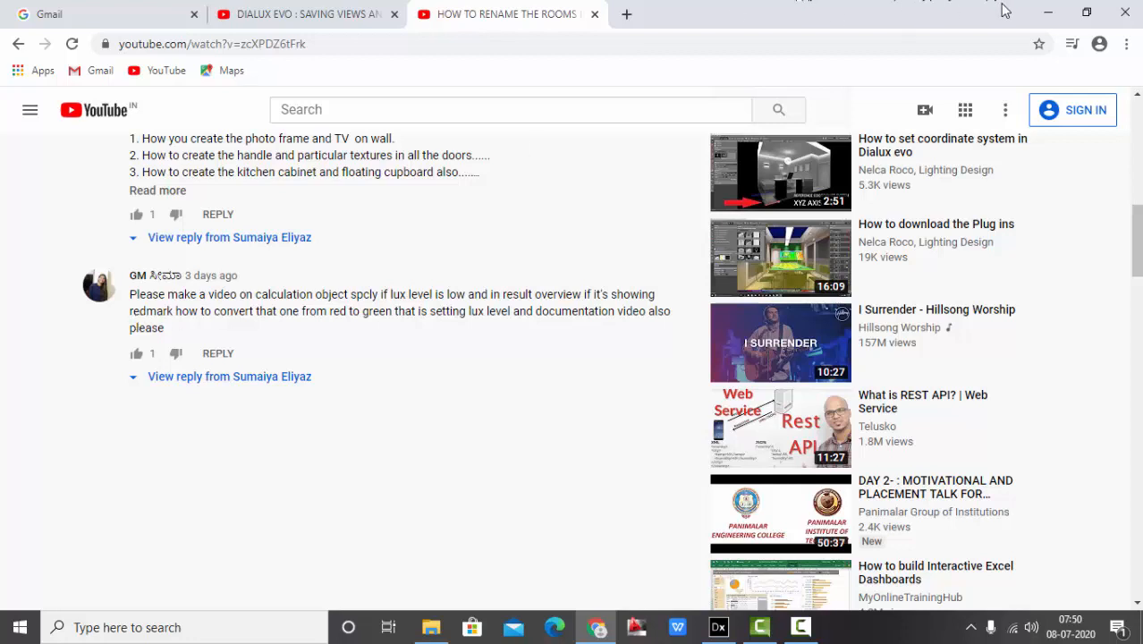
{"action": "left_click", "coordinate": [1046, 15]}
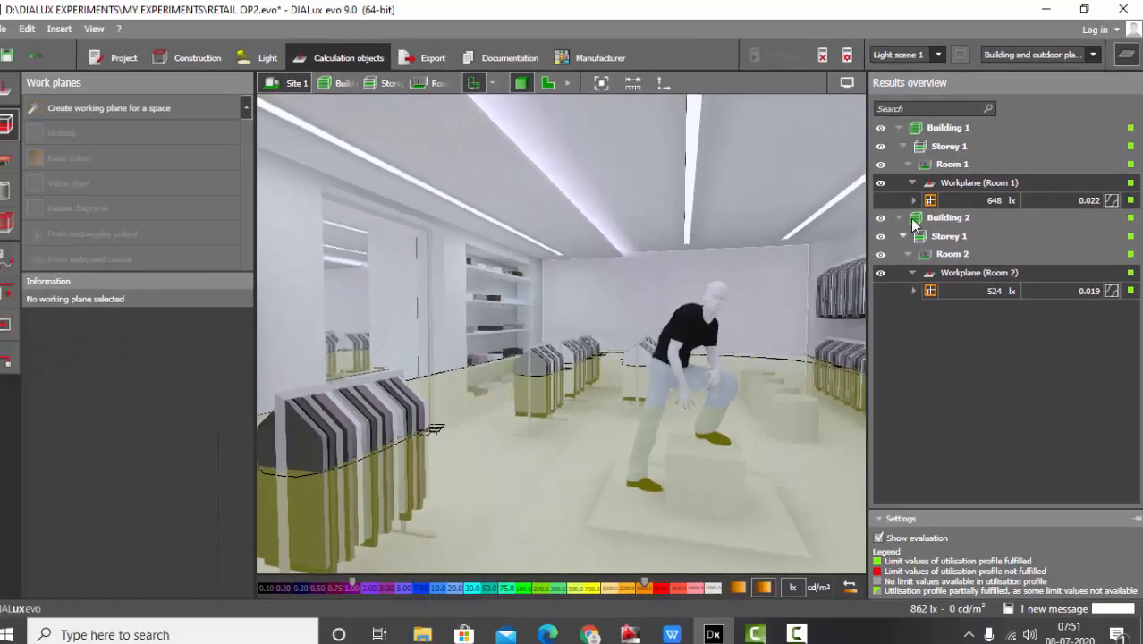
- Examine the calculated lighting and the work planes inside both shop rooms and through the storefront windows
{"action": "scroll", "coordinate": [848, 288], "scroll_direction": "down", "scroll_amount": 8}
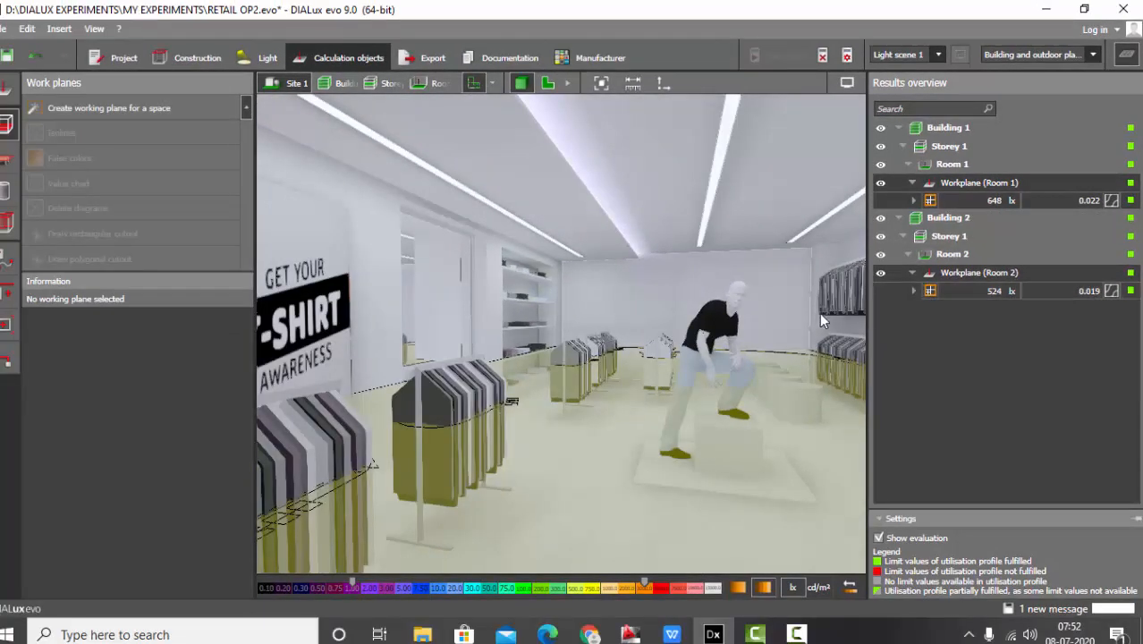
{"action": "scroll", "coordinate": [598, 358], "scroll_direction": "up", "scroll_amount": 6}
{"action": "scroll", "coordinate": [394, 241], "scroll_direction": "up", "scroll_amount": 4}
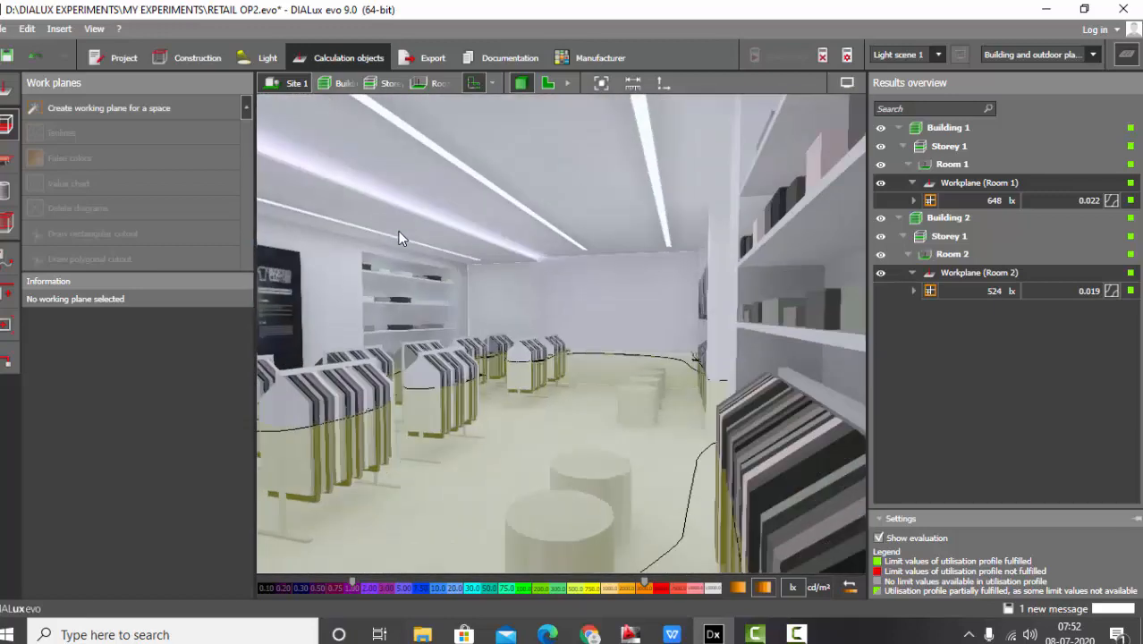
{"action": "scroll", "coordinate": [335, 286], "scroll_direction": "down", "scroll_amount": 6}
{"action": "scroll", "coordinate": [784, 280], "scroll_direction": "up", "scroll_amount": 7}
{"action": "scroll", "coordinate": [757, 284], "scroll_direction": "down", "scroll_amount": 4}
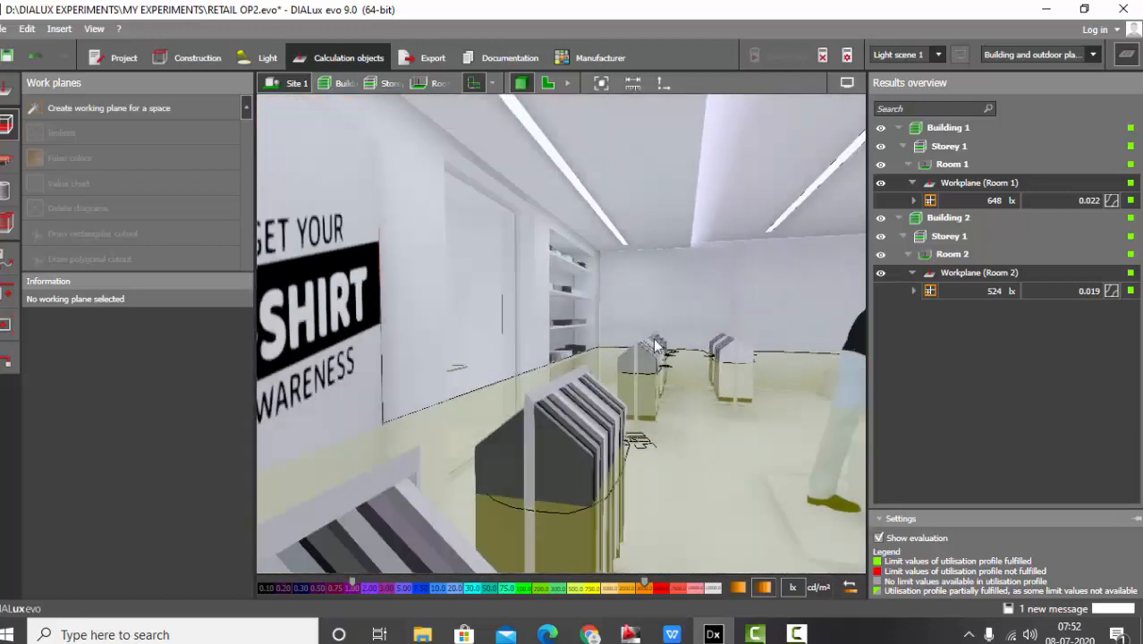
{"action": "scroll", "coordinate": [854, 366], "scroll_direction": "up", "scroll_amount": 1}
{"action": "scroll", "coordinate": [751, 348], "scroll_direction": "down", "scroll_amount": 2}
{"action": "scroll", "coordinate": [751, 347], "scroll_direction": "down", "scroll_amount": 5}
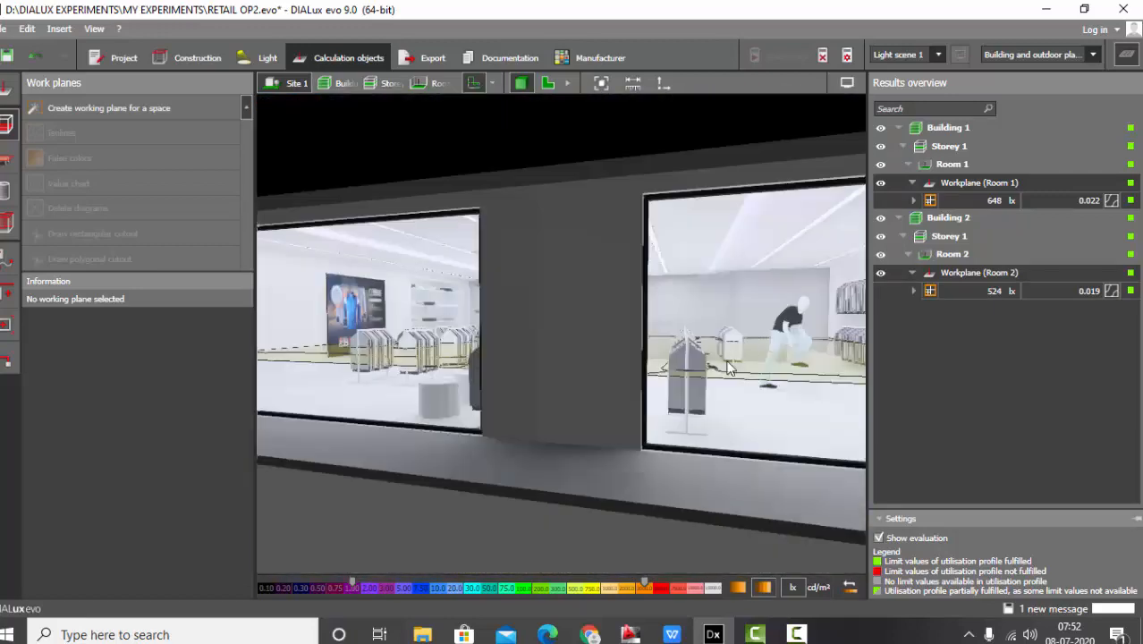
{"action": "scroll", "coordinate": [662, 340], "scroll_direction": "up", "scroll_amount": 8}
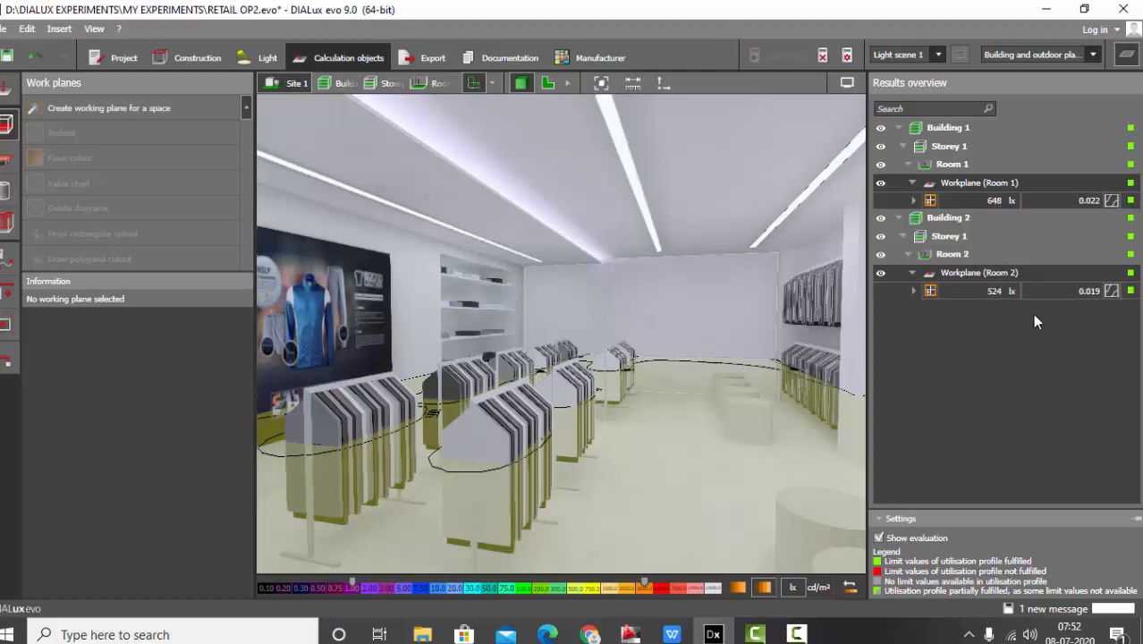
- Review the average illuminance and uniformity results of the Room 1 and Room 2 work planes alongside the lit interiors
{"action": "scroll", "coordinate": [760, 186], "scroll_direction": "down", "scroll_amount": 1}
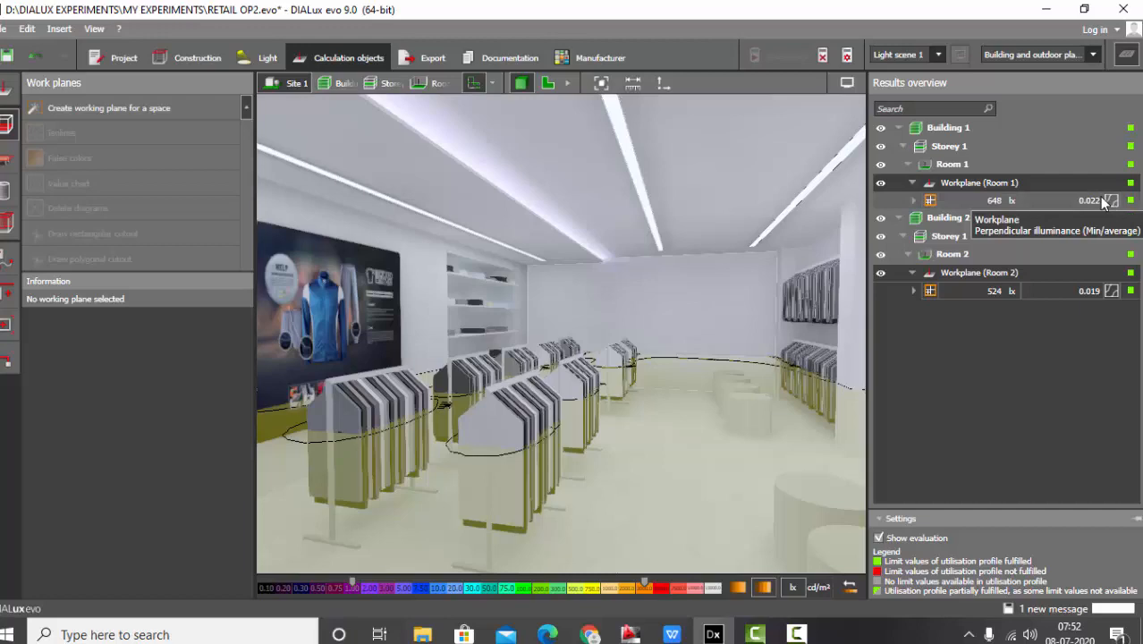
{"action": "scroll", "coordinate": [580, 315], "scroll_direction": "down", "scroll_amount": 10}
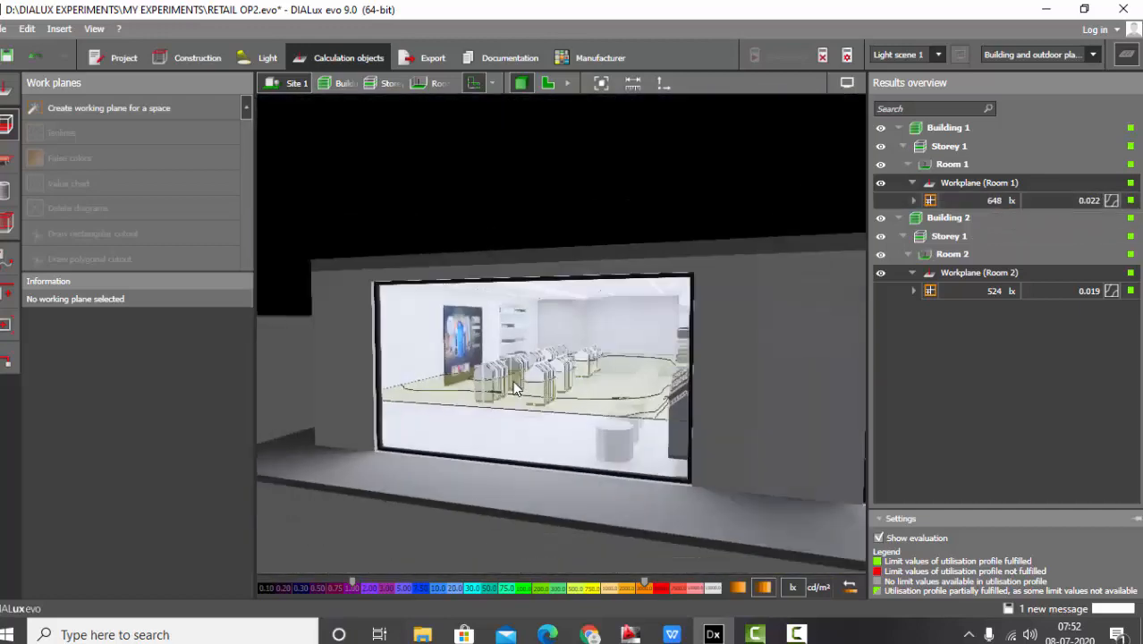
{"action": "scroll", "coordinate": [707, 353], "scroll_direction": "up", "scroll_amount": 5}
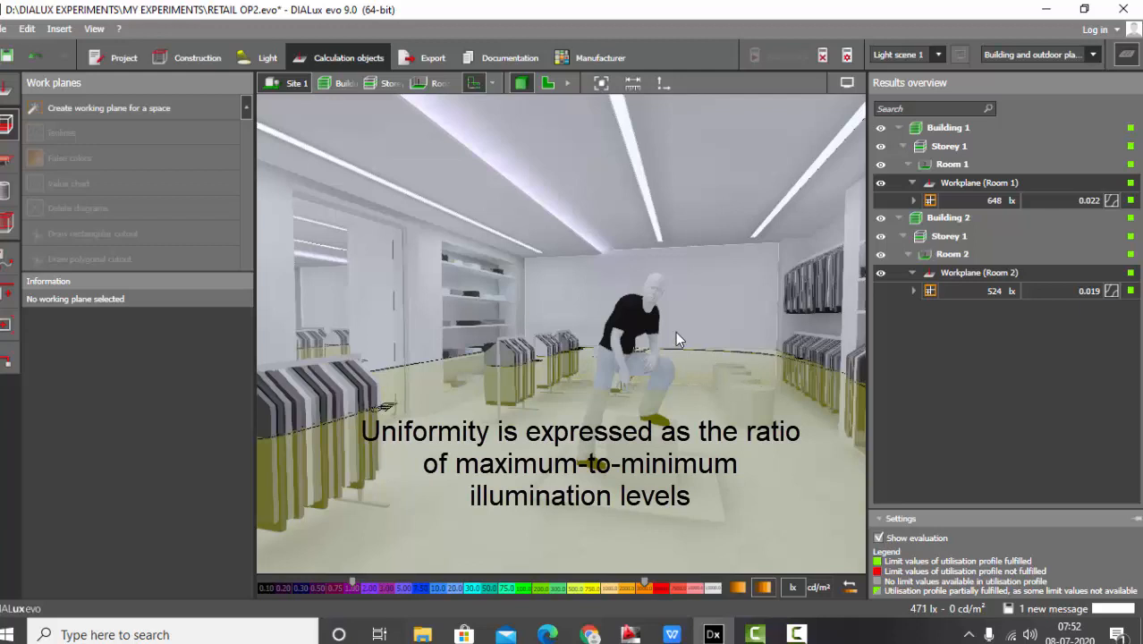
{"action": "scroll", "coordinate": [689, 282], "scroll_direction": "down", "scroll_amount": 1}
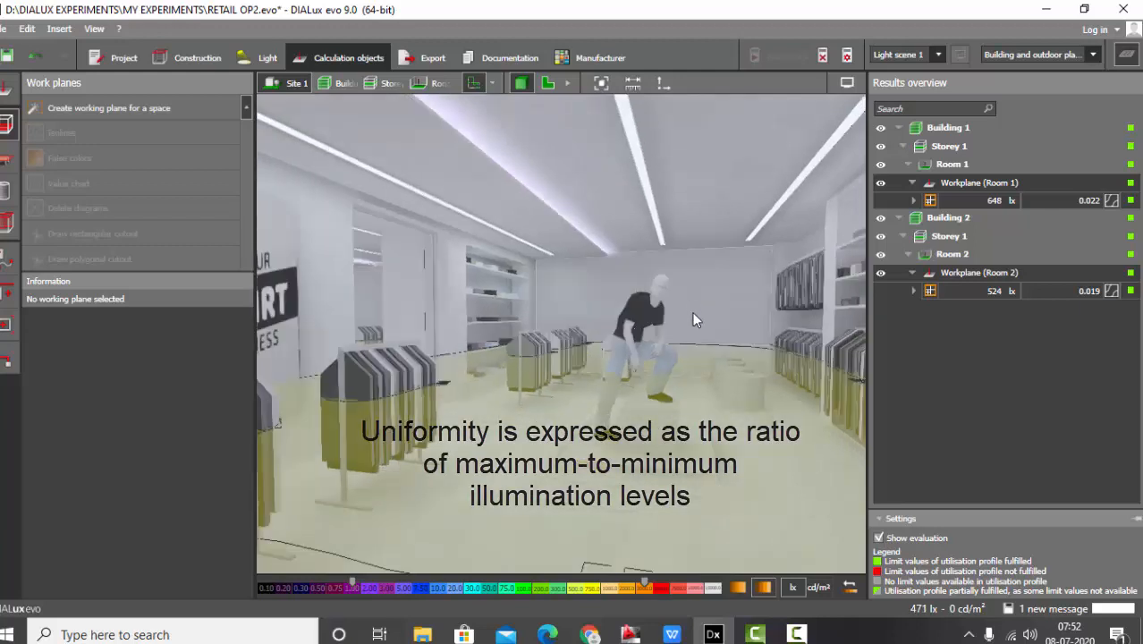
{"action": "scroll", "coordinate": [698, 408], "scroll_direction": "up", "scroll_amount": 1}
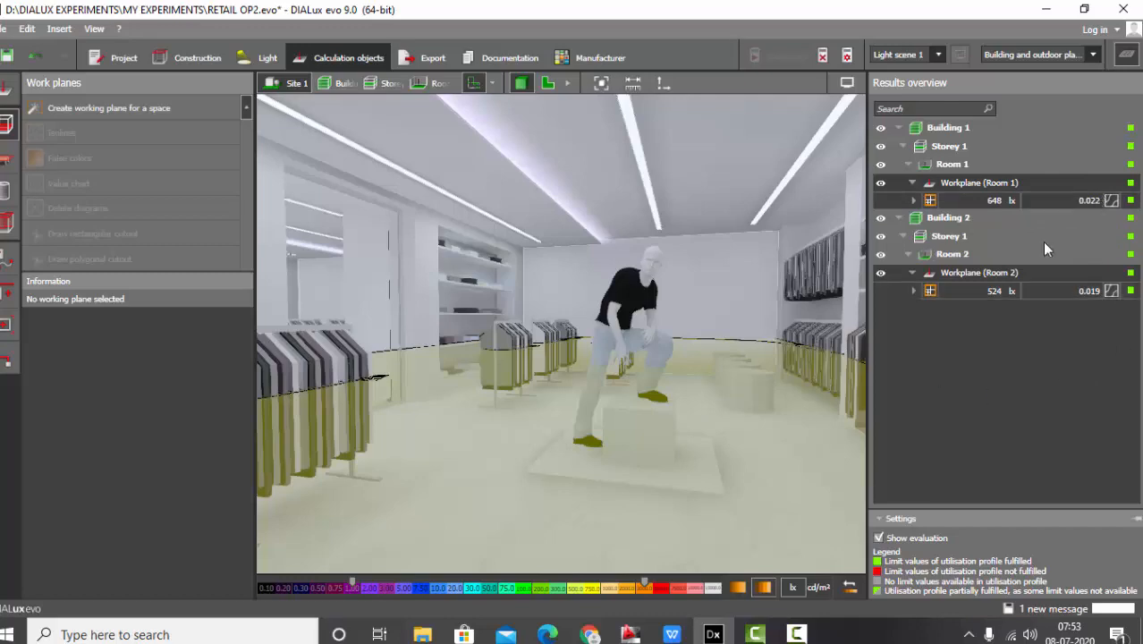
{"action": "scroll", "coordinate": [809, 297], "scroll_direction": "down", "scroll_amount": 8}
{"action": "scroll", "coordinate": [796, 313], "scroll_direction": "down", "scroll_amount": 2}
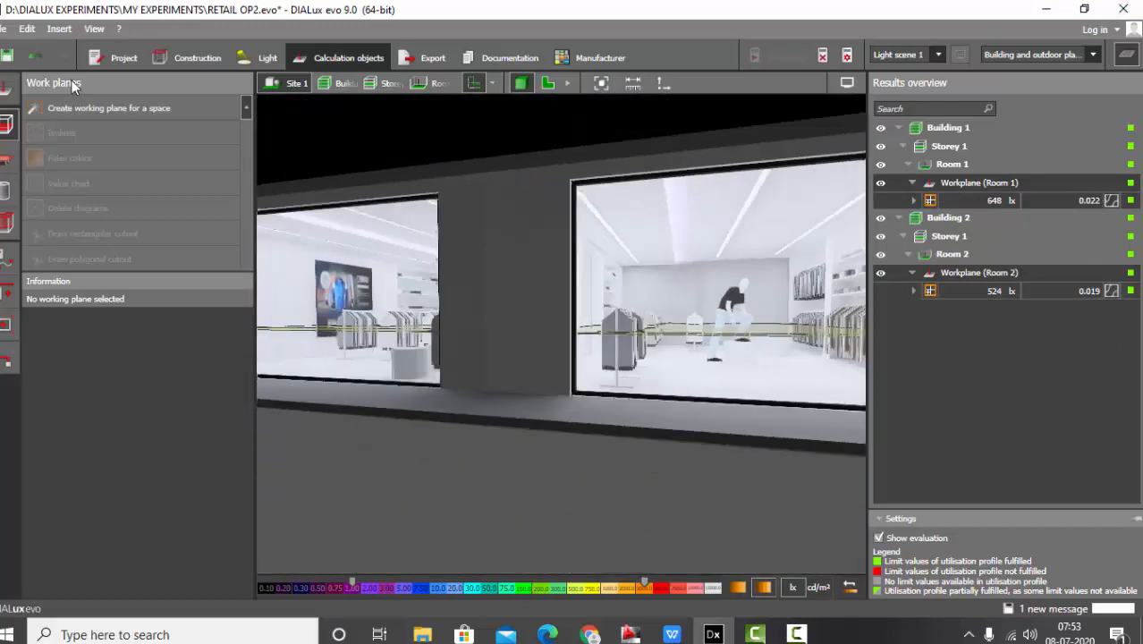
{"action": "scroll", "coordinate": [438, 433], "scroll_direction": "down", "scroll_amount": 2}
{"action": "scroll", "coordinate": [641, 384], "scroll_direction": "up", "scroll_amount": 5}
{"action": "scroll", "coordinate": [640, 382], "scroll_direction": "up", "scroll_amount": 6}
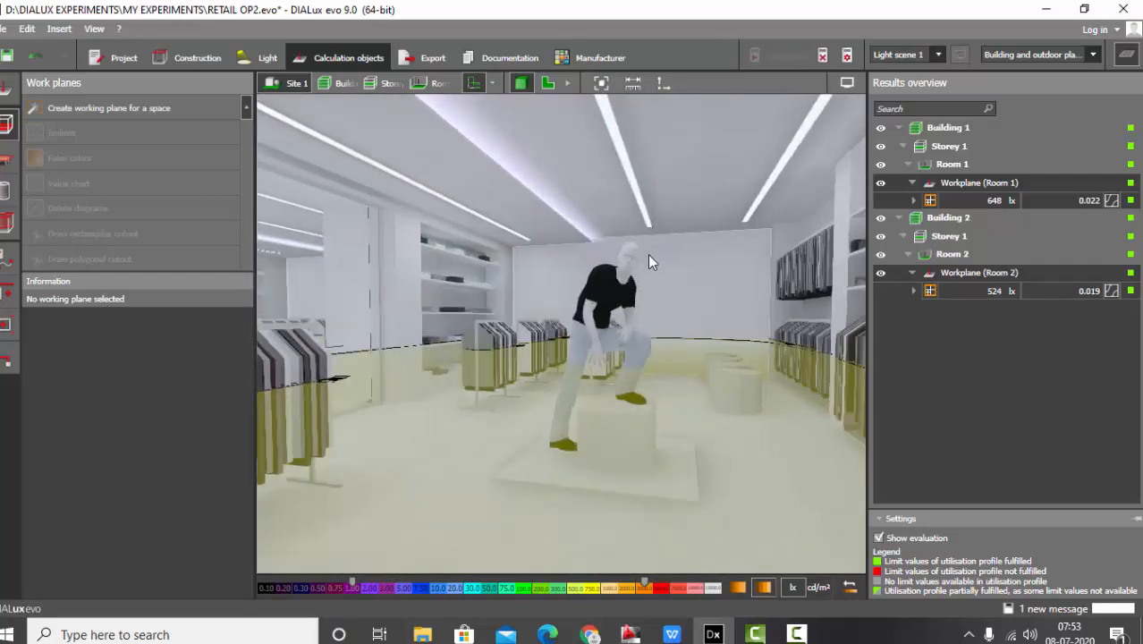
{"action": "scroll", "coordinate": [608, 424], "scroll_direction": "down", "scroll_amount": 2}
{"action": "scroll", "coordinate": [692, 275], "scroll_direction": "down", "scroll_amount": 2}
{"action": "scroll", "coordinate": [644, 426], "scroll_direction": "up", "scroll_amount": 3}
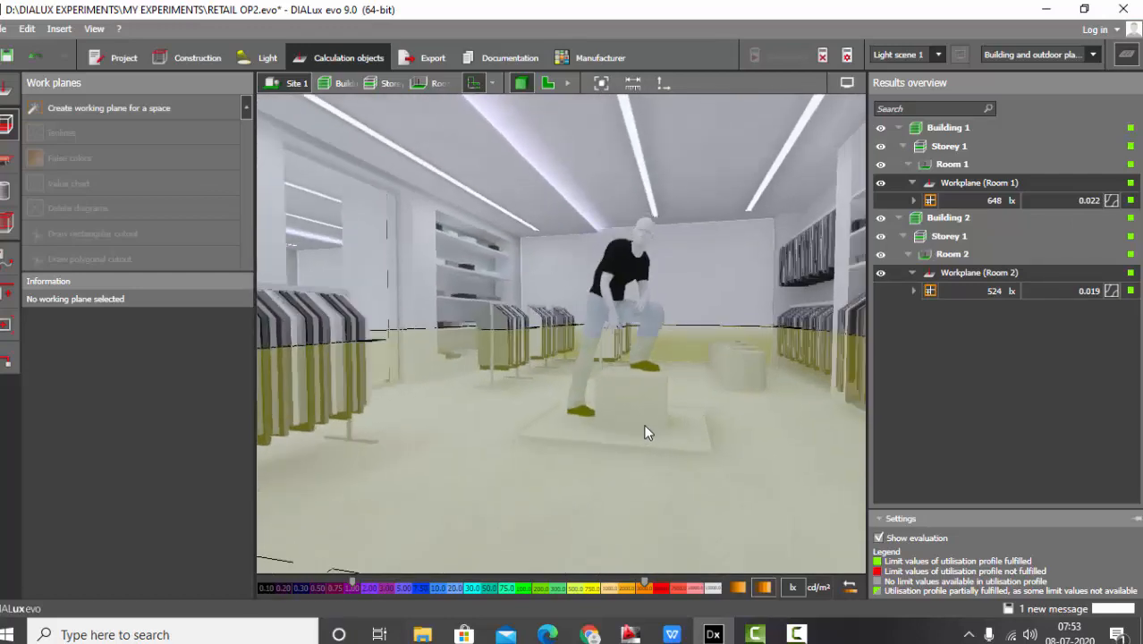
{"action": "scroll", "coordinate": [500, 208], "scroll_direction": "up", "scroll_amount": 3}
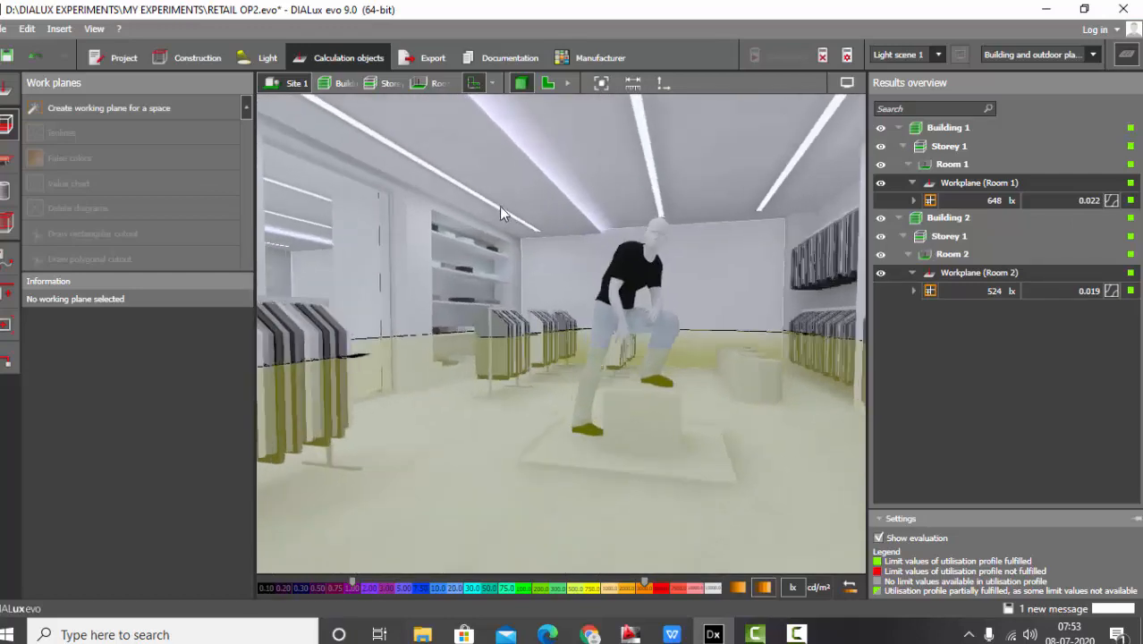
- Examine the work plane around the mannequin and clothes racks inside the shop alongside the illuminance and uniformity results
{"action": "scroll", "coordinate": [358, 342], "scroll_direction": "up", "scroll_amount": 4}
{"action": "scroll", "coordinate": [385, 407], "scroll_direction": "up", "scroll_amount": 2}
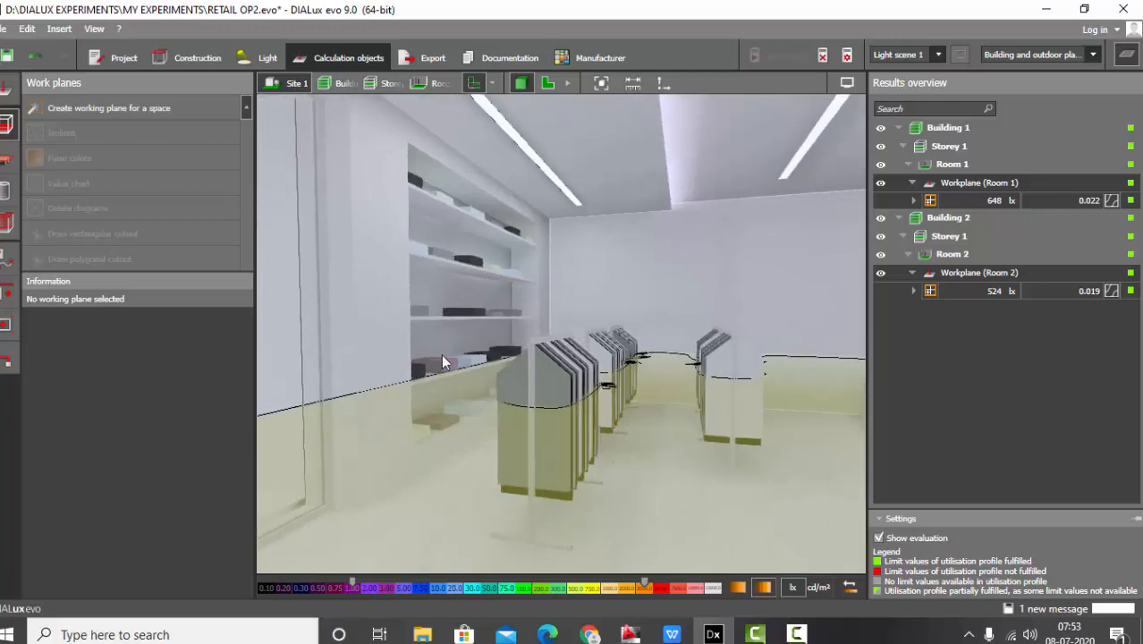
{"action": "scroll", "coordinate": [443, 286], "scroll_direction": "up", "scroll_amount": 1}
{"action": "scroll", "coordinate": [438, 277], "scroll_direction": "down", "scroll_amount": 3}
{"action": "scroll", "coordinate": [437, 279], "scroll_direction": "down", "scroll_amount": 5}
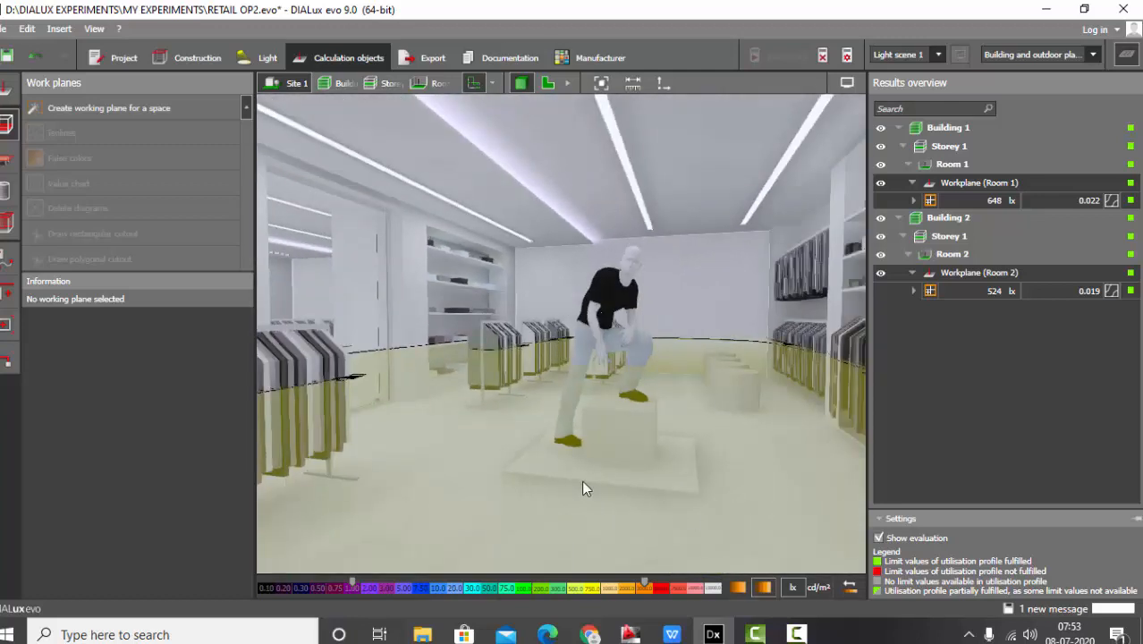
{"action": "scroll", "coordinate": [467, 329], "scroll_direction": "up", "scroll_amount": 4}
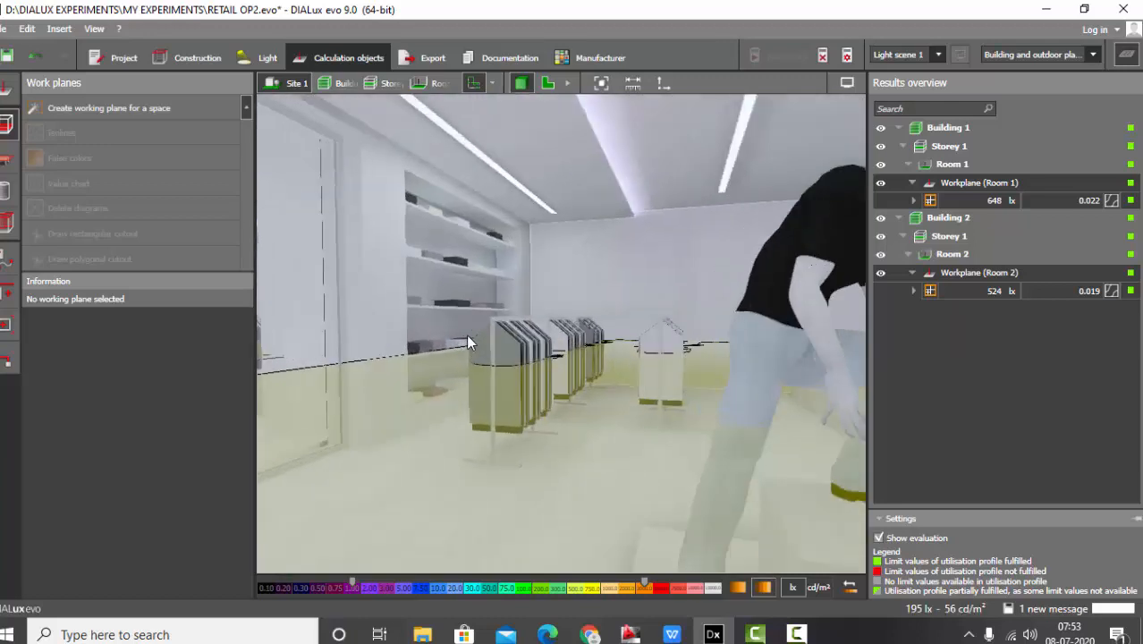
{"action": "scroll", "coordinate": [466, 334], "scroll_direction": "down", "scroll_amount": 5}
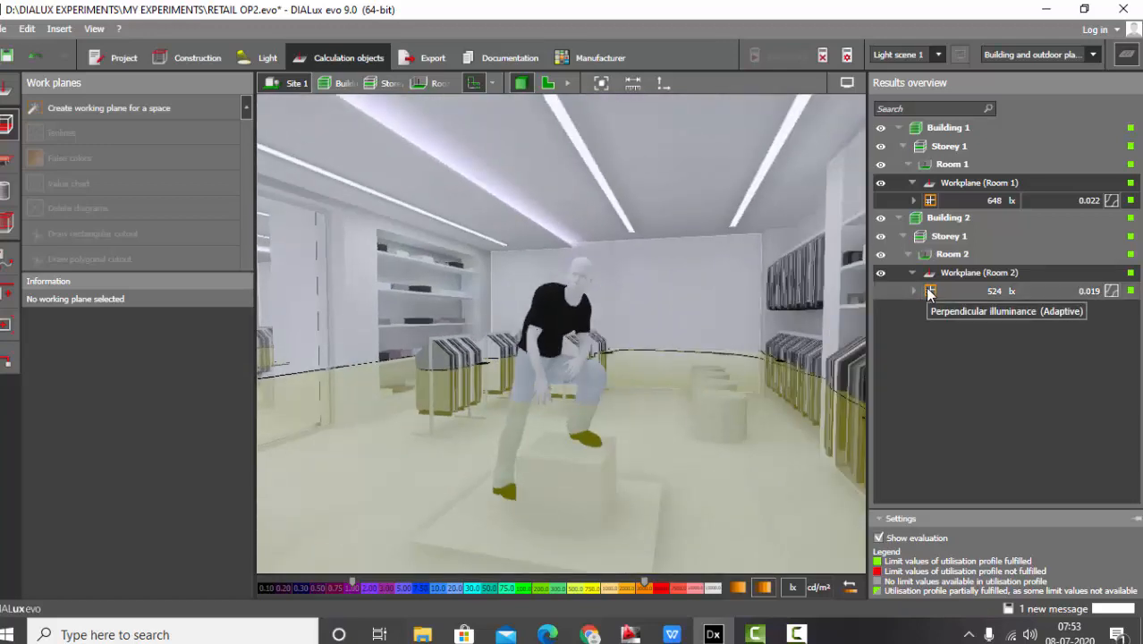
{"action": "scroll", "coordinate": [748, 266], "scroll_direction": "down", "scroll_amount": 2}
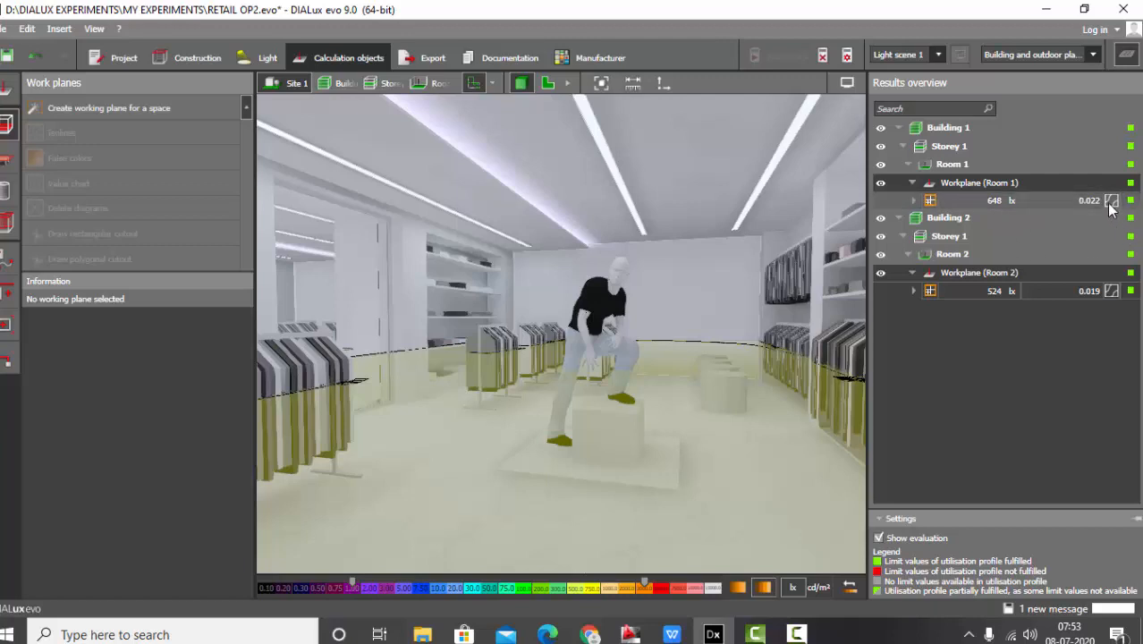
- Inspect the work plane against the wall shelves and hanging clothes, and decline the reminder to save the project
{"action": "right_click_drag", "start_coordinate": [859, 288], "coordinate": [695, 280]}
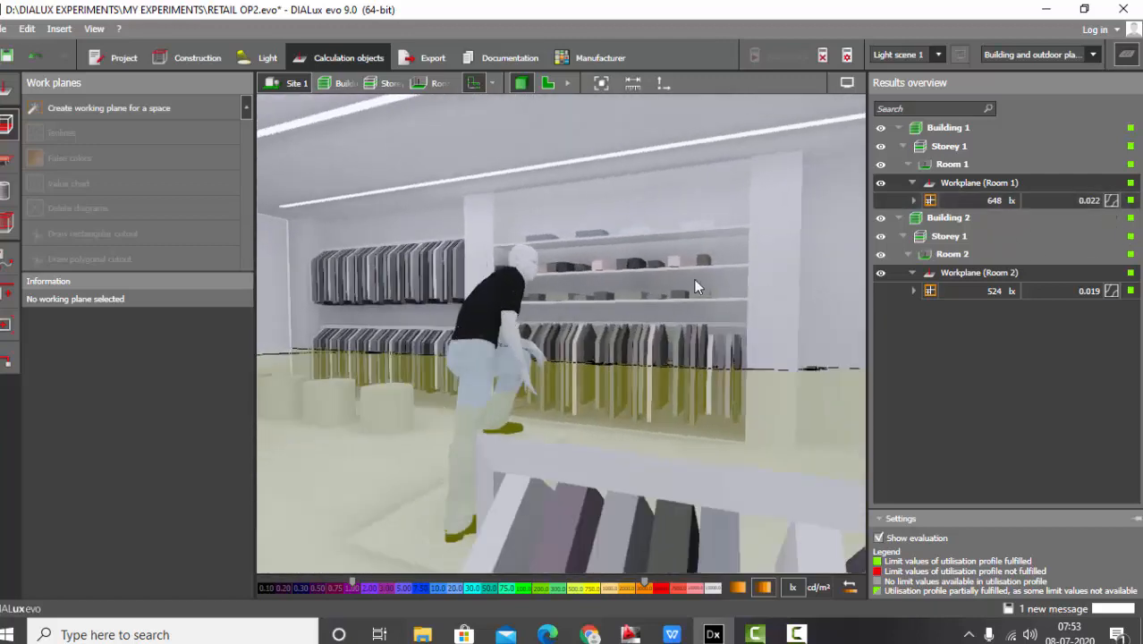
{"action": "scroll", "coordinate": [697, 279], "scroll_direction": "up", "scroll_amount": 3}
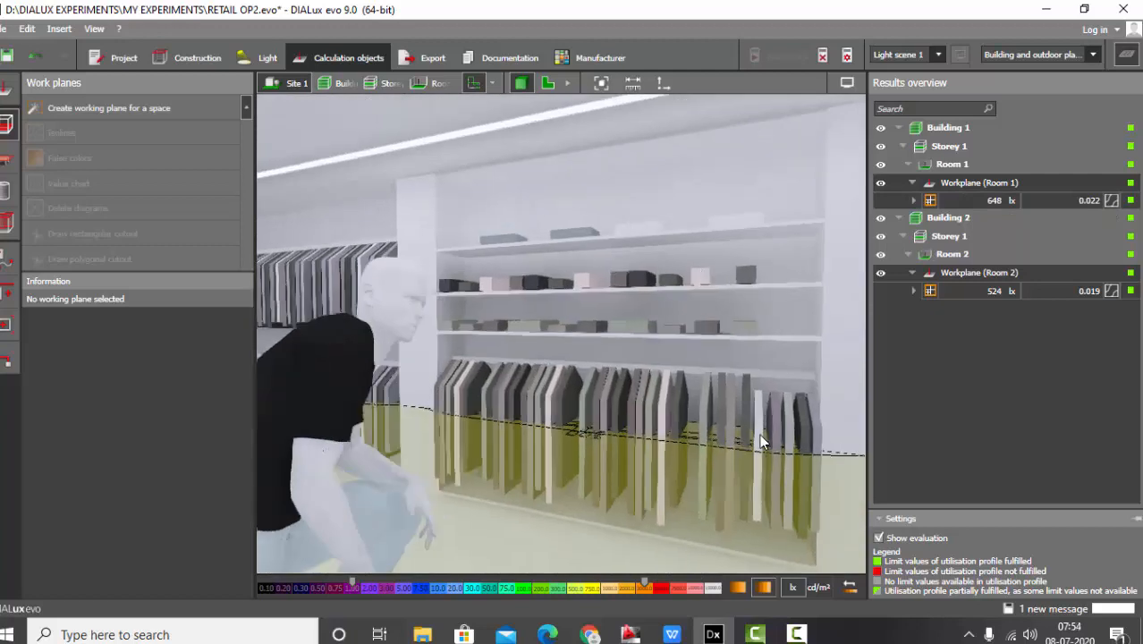
{"action": "scroll", "coordinate": [760, 449], "scroll_direction": "up", "scroll_amount": 2}
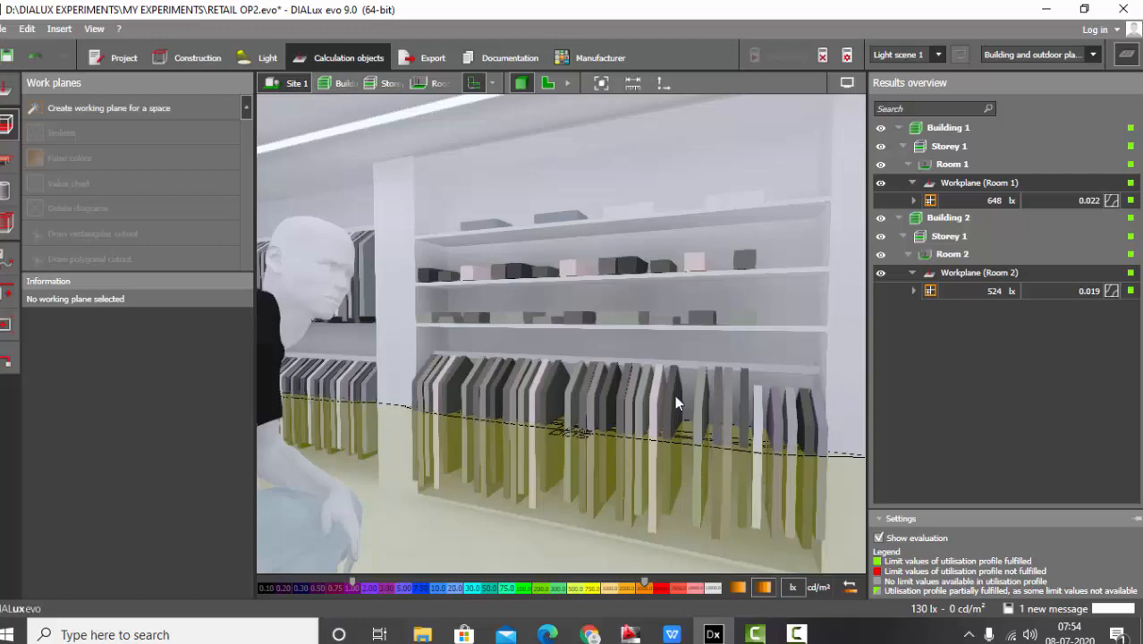
{"action": "scroll", "coordinate": [626, 426], "scroll_direction": "down", "scroll_amount": 5}
{"action": "right_click_drag", "start_coordinate": [610, 416], "coordinate": [698, 365]}
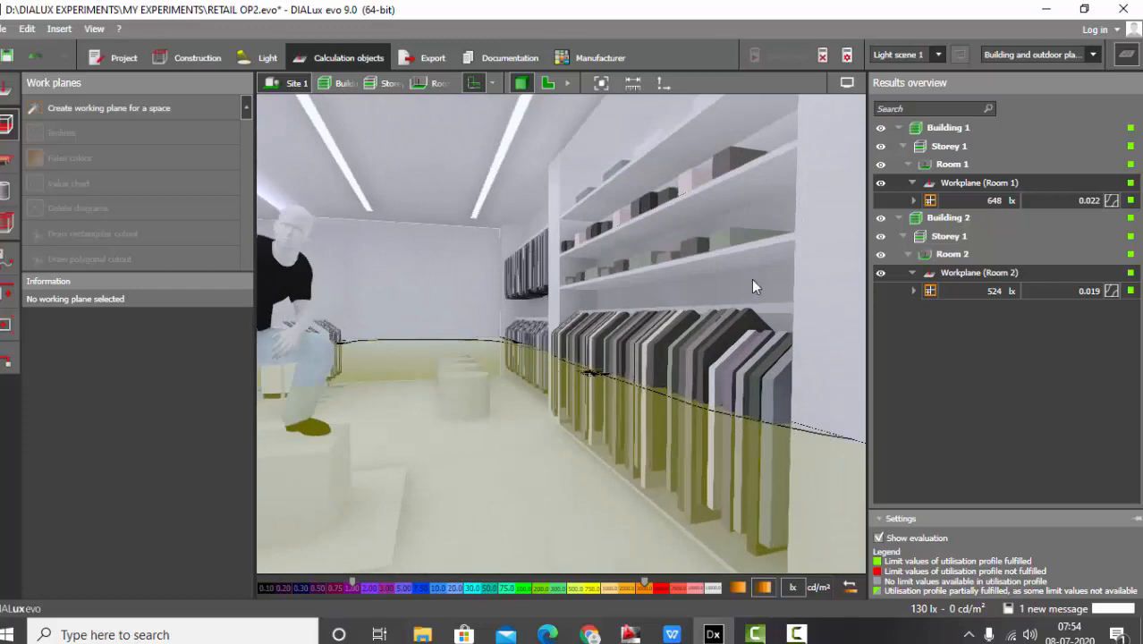
{"action": "scroll", "coordinate": [763, 349], "scroll_direction": "down", "scroll_amount": 5}
{"action": "right_click_drag", "start_coordinate": [766, 331], "coordinate": [645, 356]}
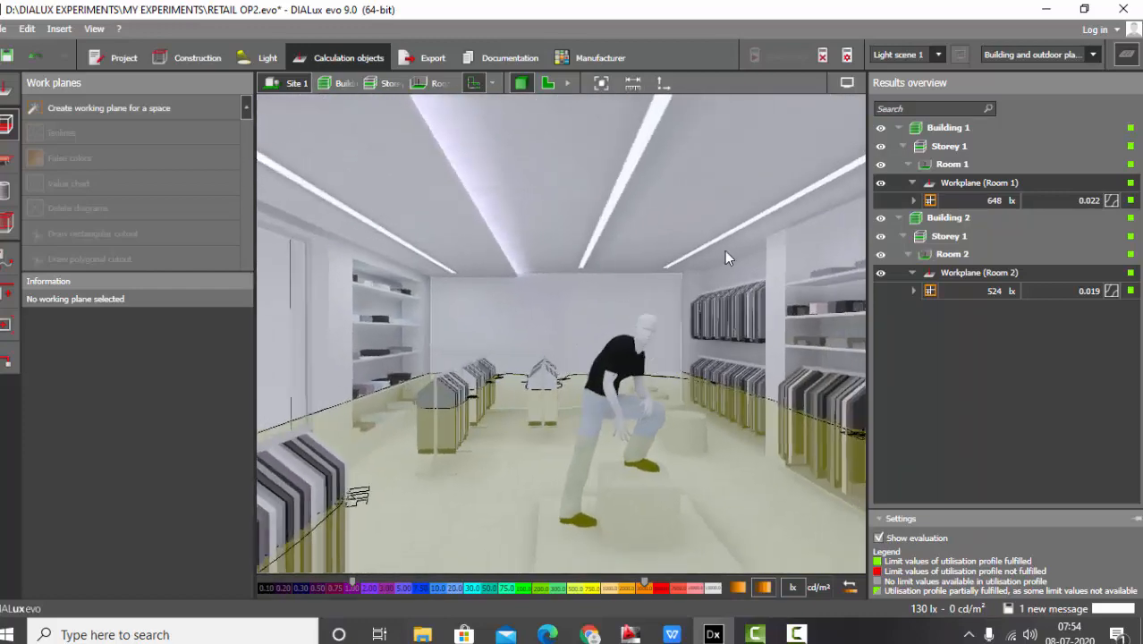
{"action": "right_click_drag", "start_coordinate": [724, 251], "coordinate": [673, 254]}
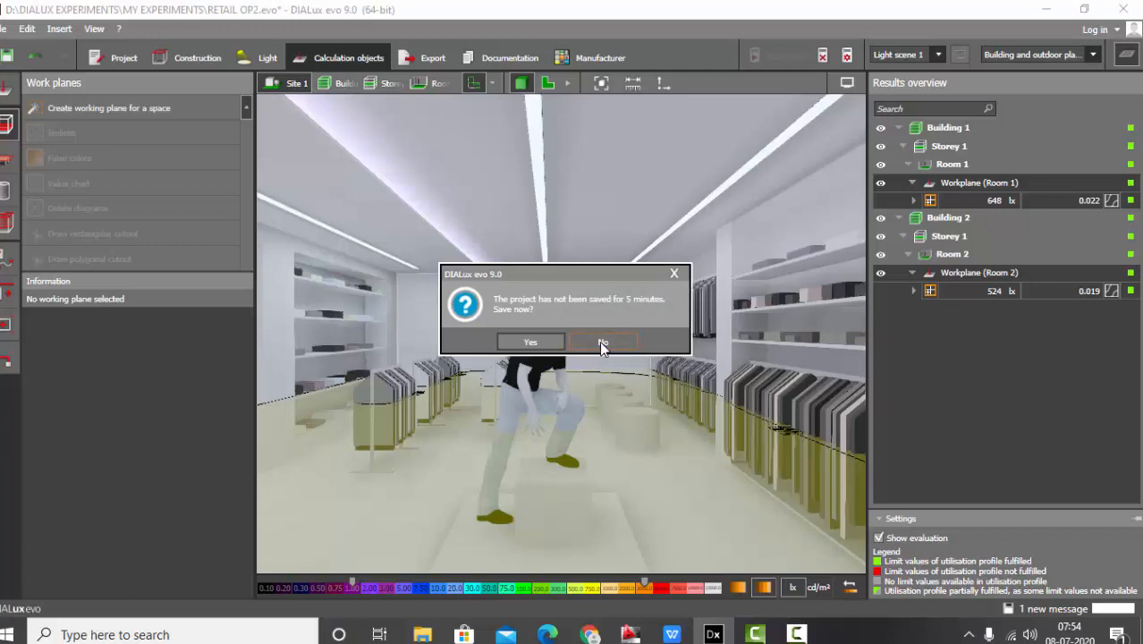
{"action": "left_click", "coordinate": [601, 339]}
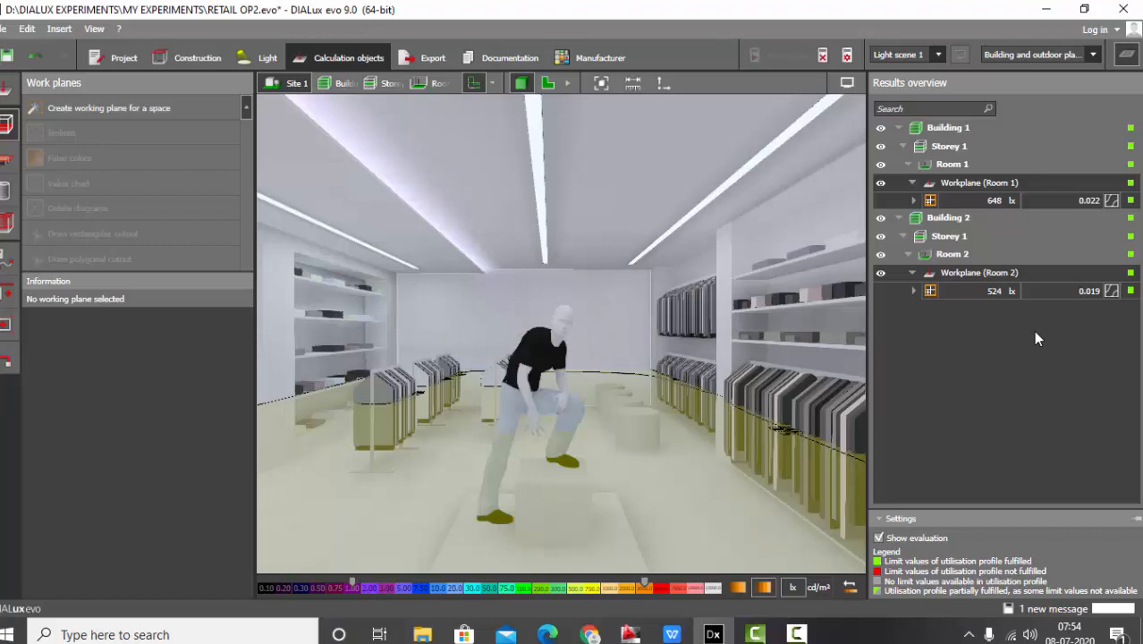
- Hide the results overview, show the building from outside in construction mode, and open Site 1's utilisation profile for editing
{"action": "left_click", "coordinate": [1128, 57]}
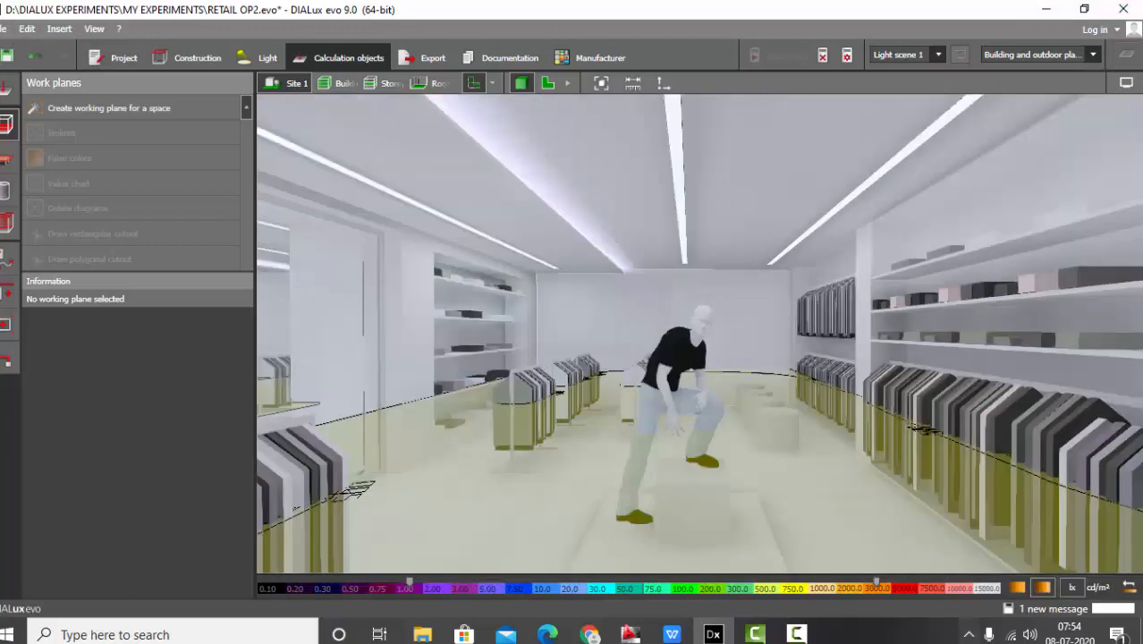
{"action": "left_click", "coordinate": [206, 56]}
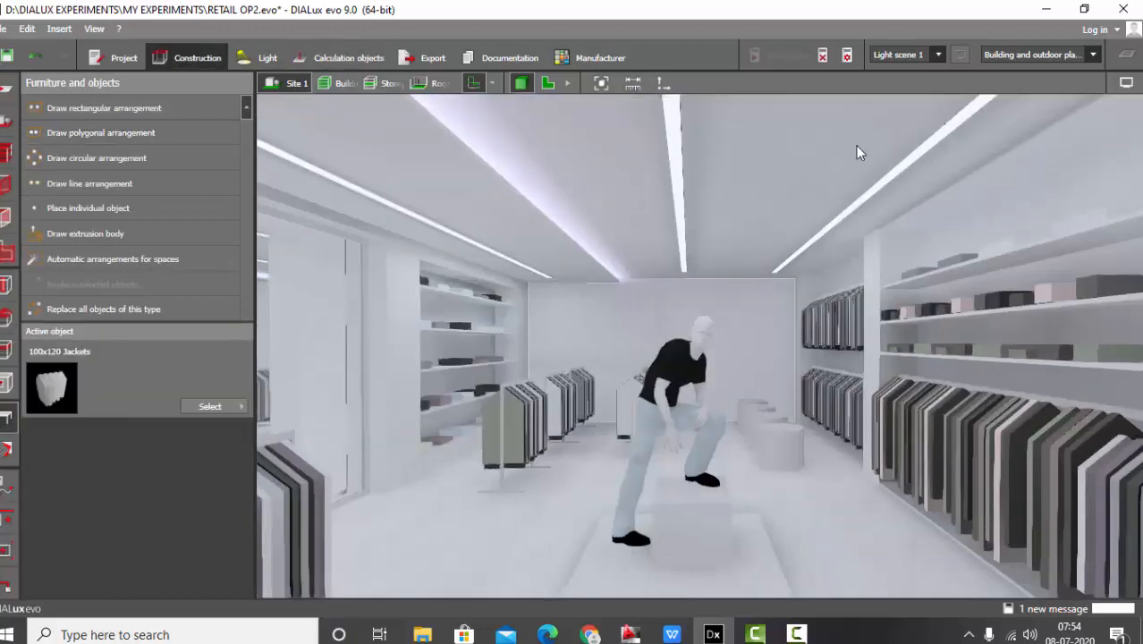
{"action": "left_click", "coordinate": [602, 82]}
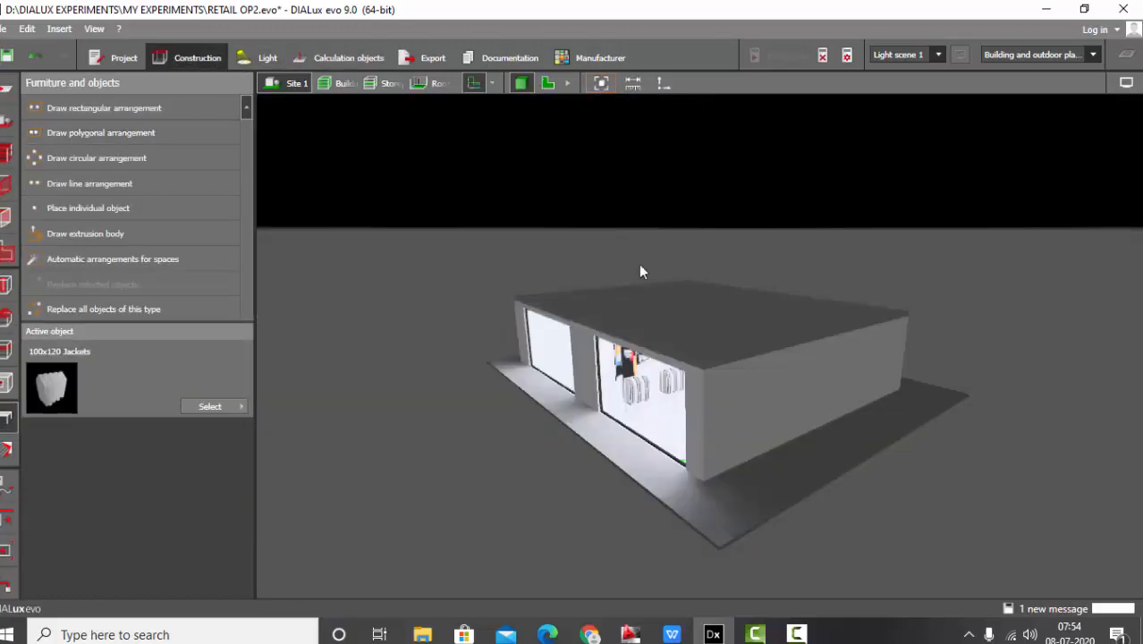
{"action": "left_click_drag", "start_coordinate": [639, 264], "coordinate": [771, 373]}
{"action": "scroll", "coordinate": [778, 331], "scroll_direction": "up", "scroll_amount": 3}
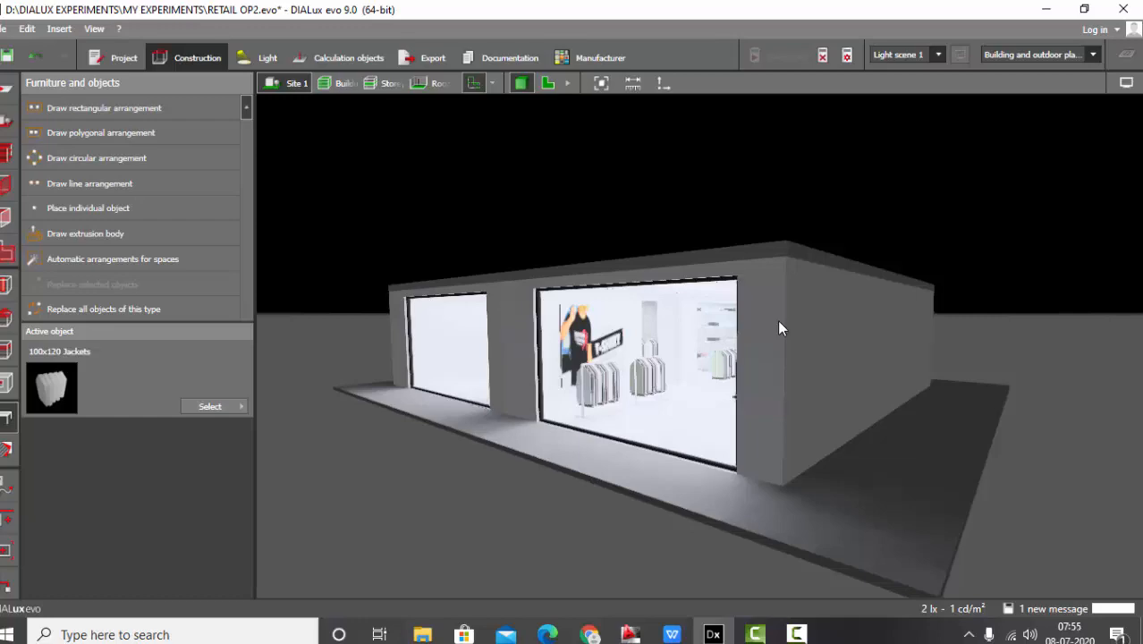
{"action": "left_click", "coordinate": [6, 125]}
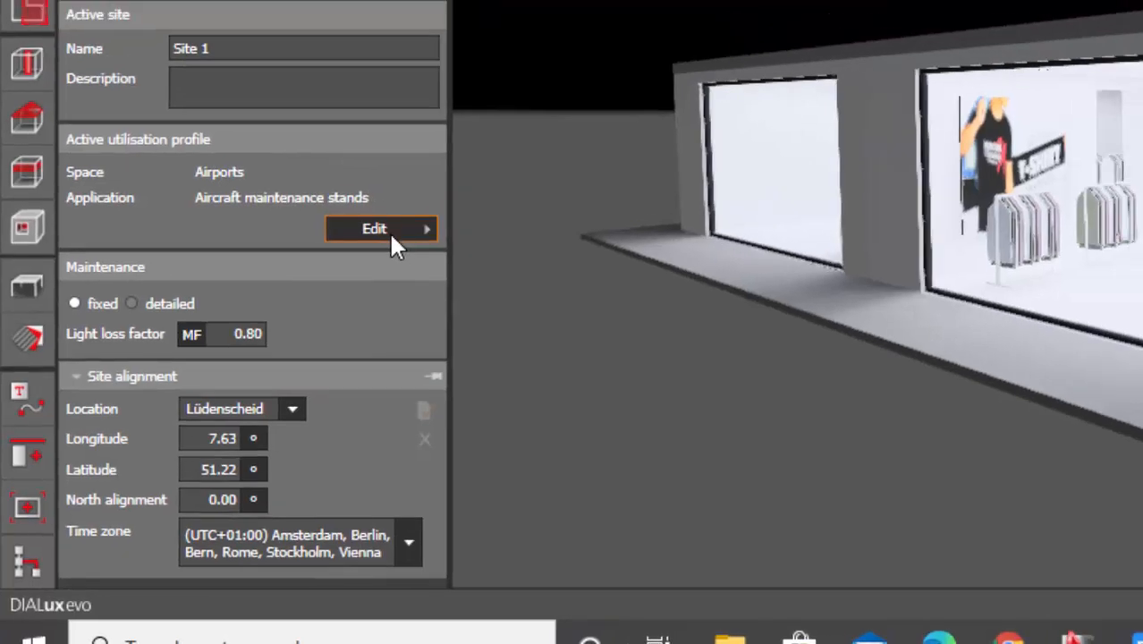
{"action": "left_click", "coordinate": [390, 234]}
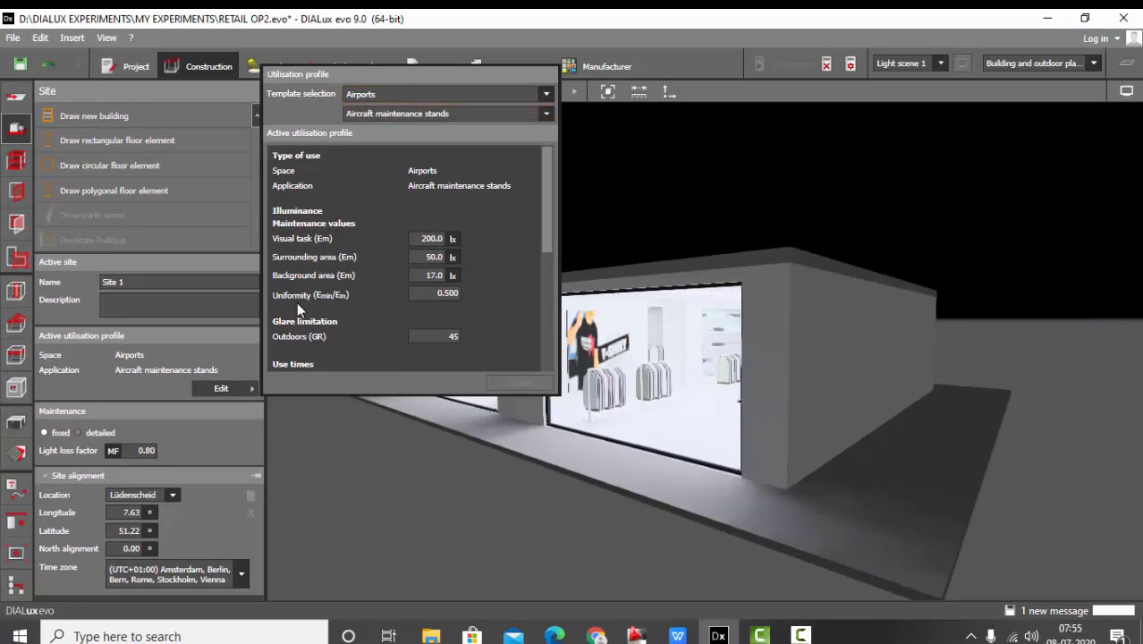
- Try the Saw mills template with the timber sorting, unloading and stacking application as the site's utilisation profile
{"action": "left_click", "coordinate": [460, 92]}
{"action": "scroll", "coordinate": [438, 179], "scroll_direction": "down", "scroll_amount": 1}
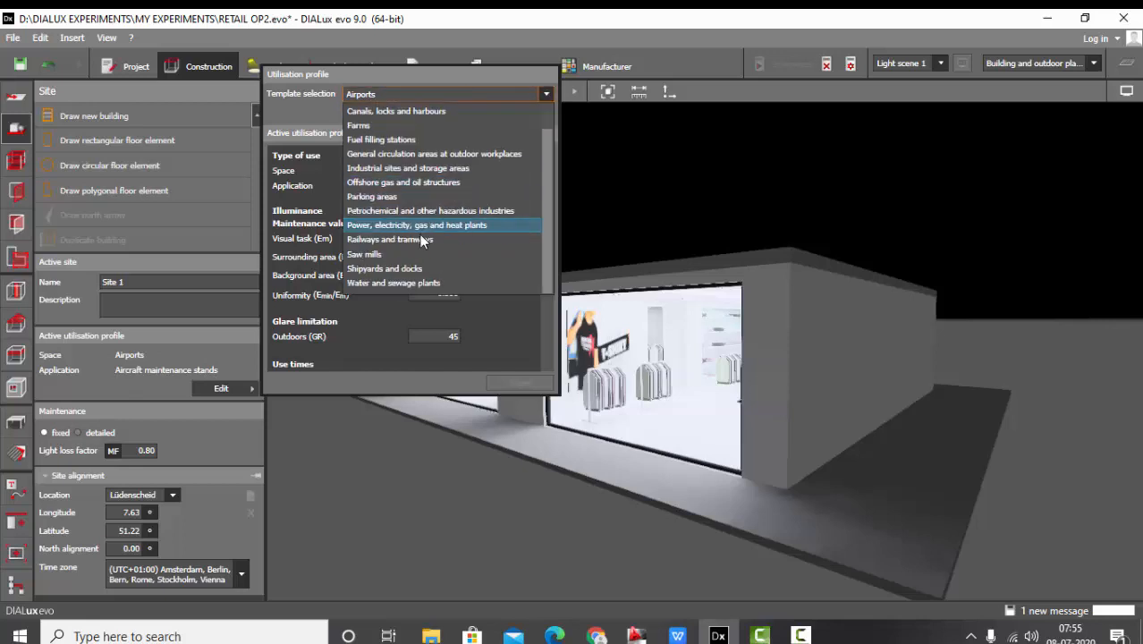
{"action": "left_click", "coordinate": [408, 255]}
{"action": "left_click", "coordinate": [440, 118]}
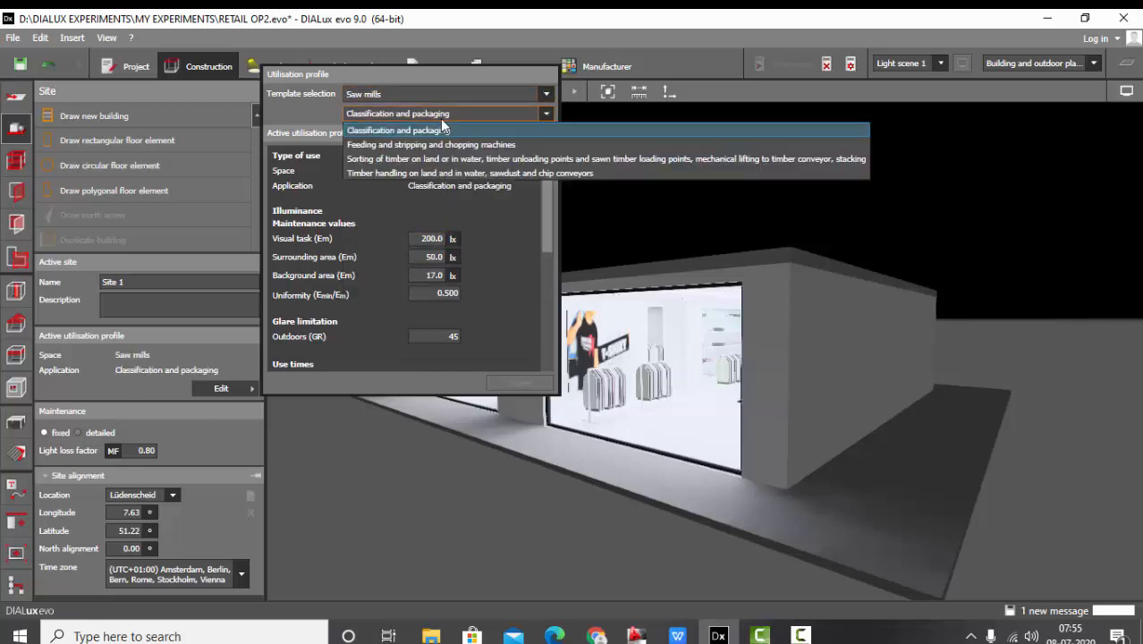
{"action": "left_click", "coordinate": [434, 159]}
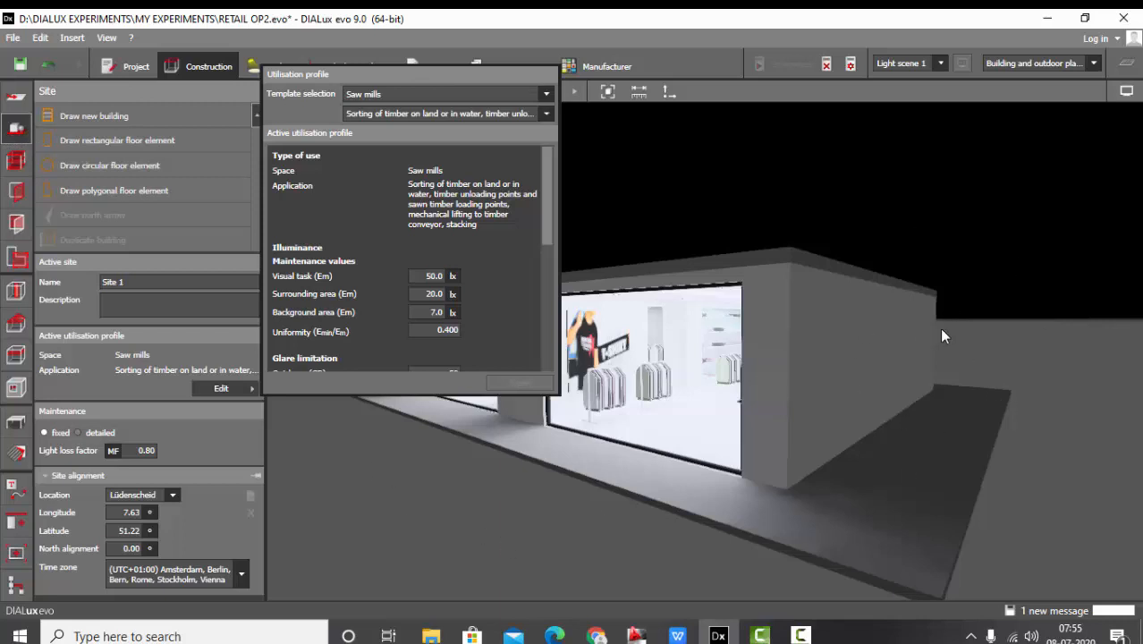
- Set the site's utilisation profile to the Parking areas template and close the profile settings
{"action": "left_click", "coordinate": [487, 96]}
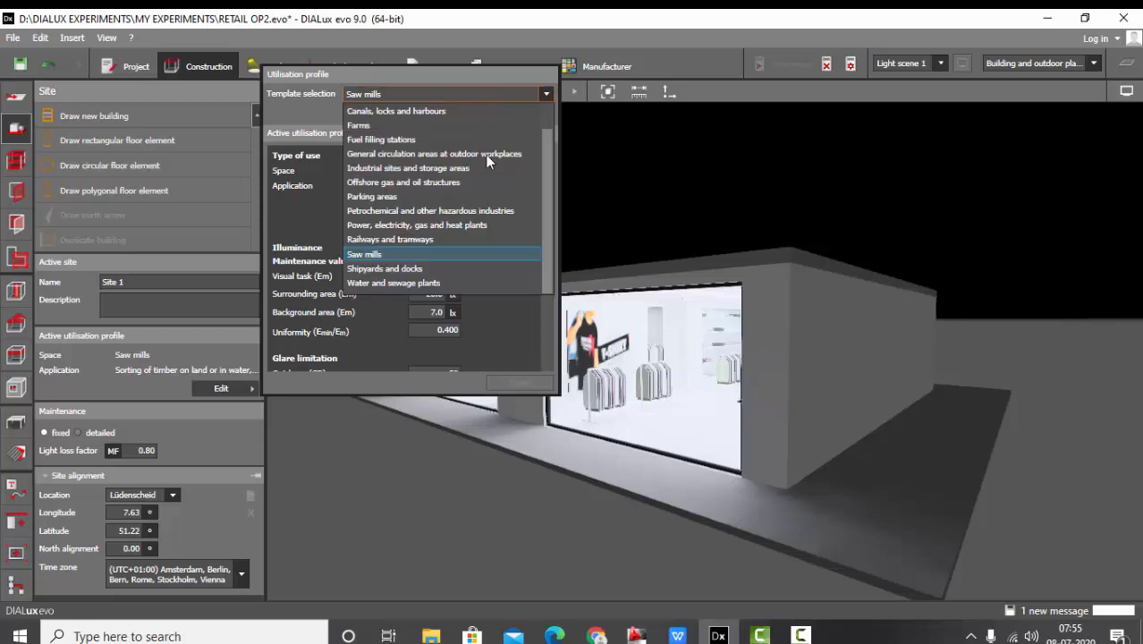
{"action": "left_click", "coordinate": [463, 200]}
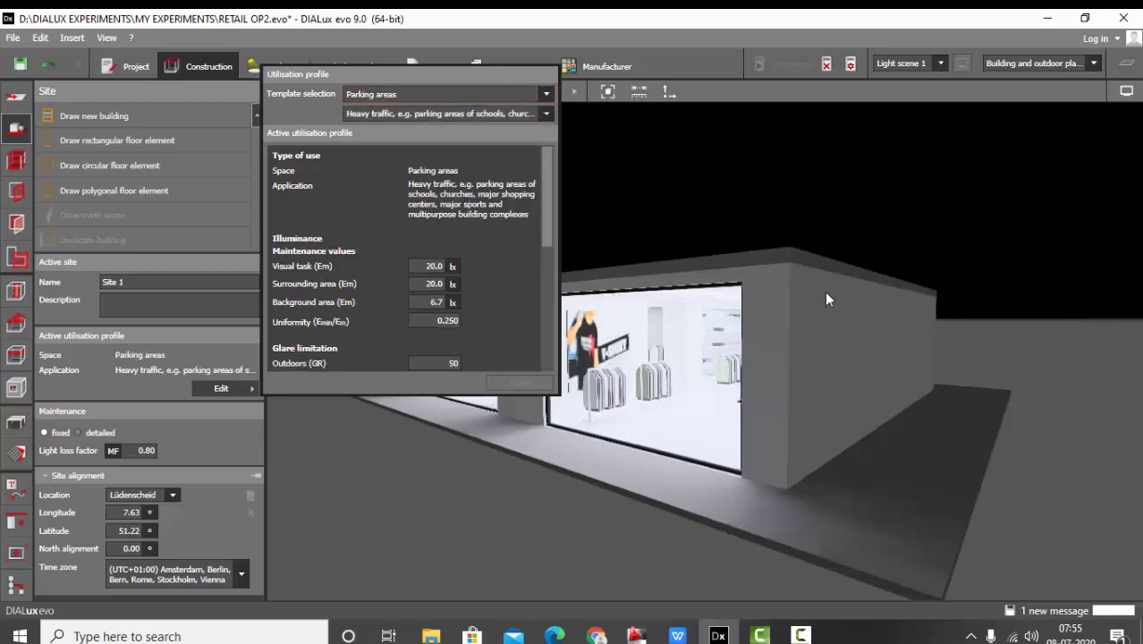
{"action": "left_click", "coordinate": [948, 354]}
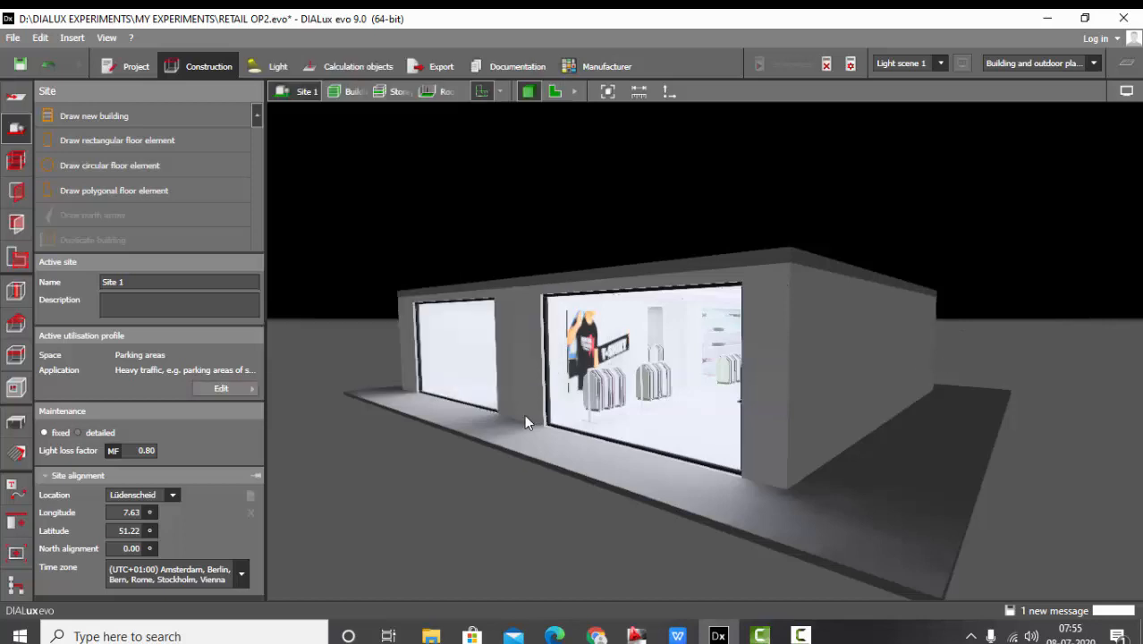
- Review the illuminance, uniformity, glare limitation and use time requirements of the site's Parking areas profile
{"action": "left_click", "coordinate": [224, 389]}
{"action": "scroll", "coordinate": [421, 233], "scroll_direction": "down", "scroll_amount": 2}
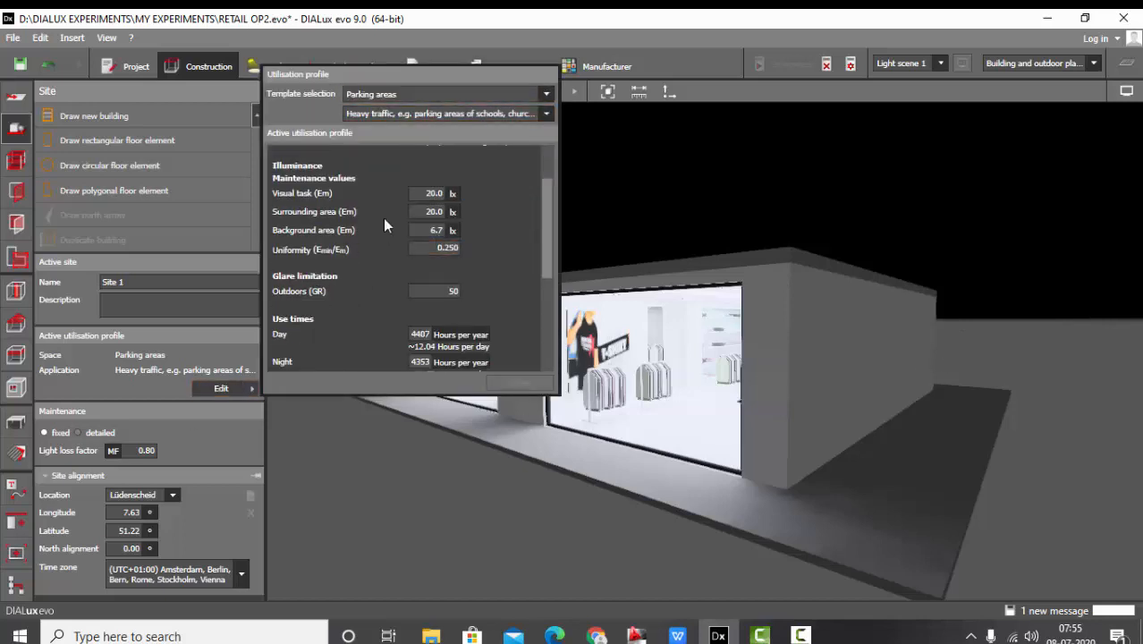
{"action": "left_click", "coordinate": [438, 194]}
{"action": "scroll", "coordinate": [350, 220], "scroll_direction": "up", "scroll_amount": 1}
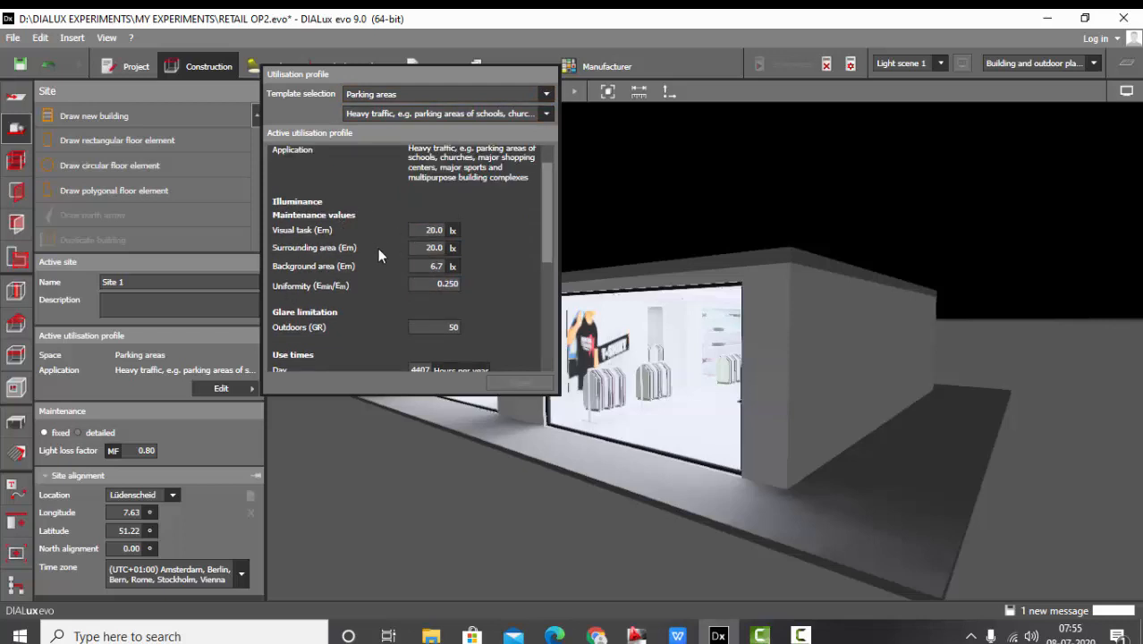
{"action": "left_click", "coordinate": [441, 264]}
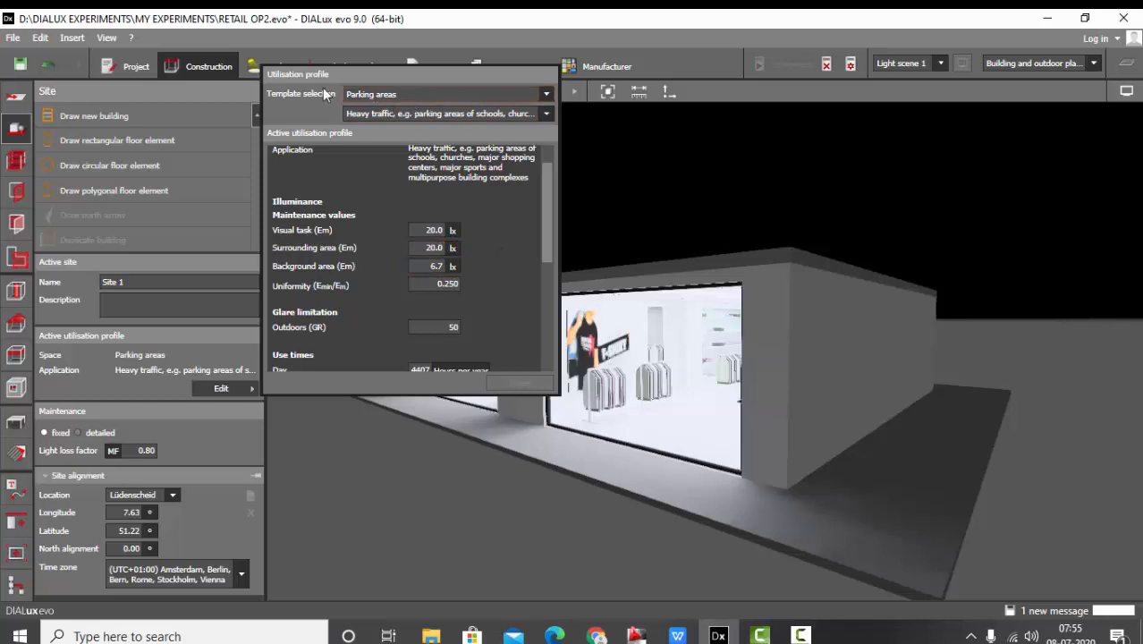
{"action": "scroll", "coordinate": [420, 179], "scroll_direction": "down", "scroll_amount": 3}
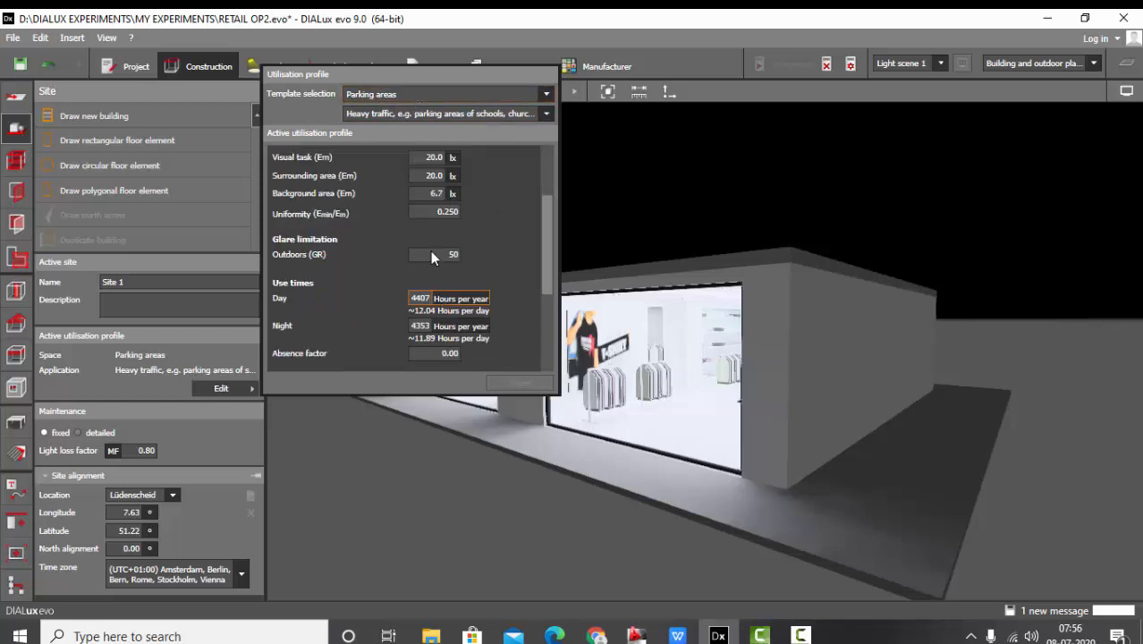
{"action": "scroll", "coordinate": [430, 250], "scroll_direction": "up", "scroll_amount": 3}
{"action": "left_click", "coordinate": [431, 248]}
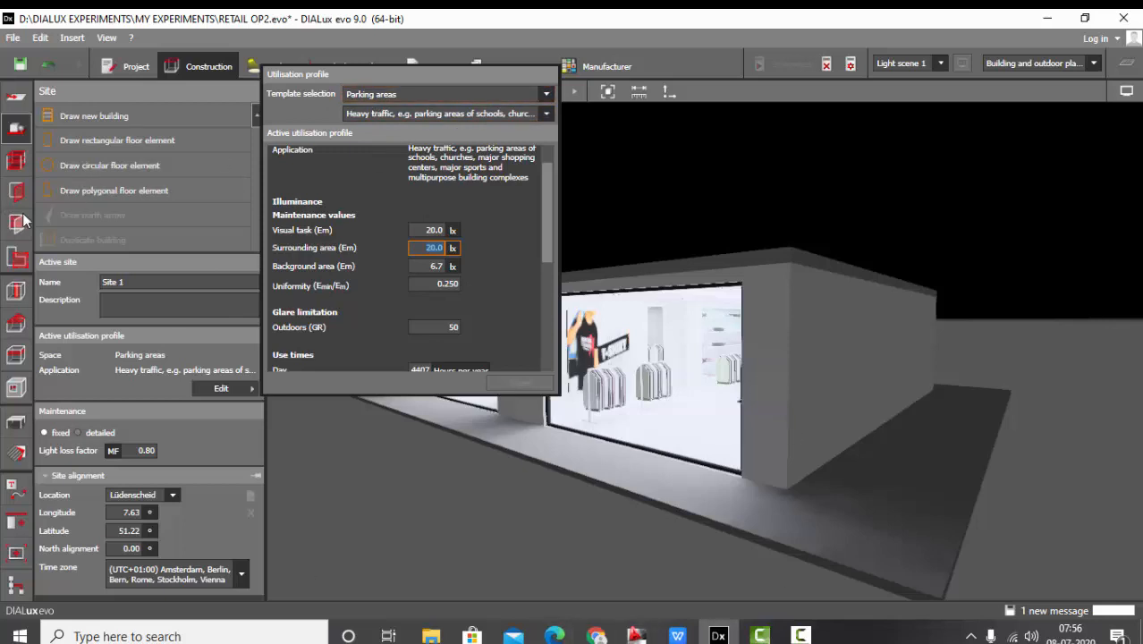
{"action": "left_click", "coordinate": [377, 475]}
- Select the Room 1 space in the floor plan view and open its utilisation profile for editing
{"action": "scroll", "coordinate": [867, 340], "scroll_direction": "up", "scroll_amount": 4}
{"action": "scroll", "coordinate": [1061, 296], "scroll_direction": "down", "scroll_amount": 4}
{"action": "scroll", "coordinate": [790, 343], "scroll_direction": "up", "scroll_amount": 5}
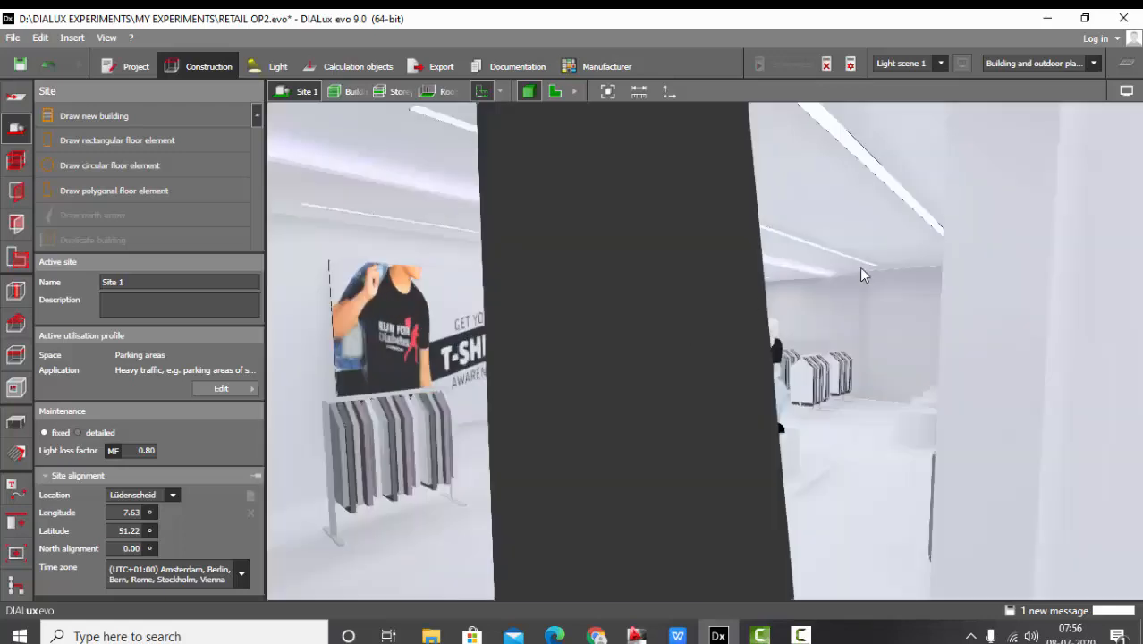
{"action": "scroll", "coordinate": [863, 291], "scroll_direction": "up", "scroll_amount": 3}
{"action": "right_click_drag", "start_coordinate": [872, 339], "coordinate": [902, 326]}
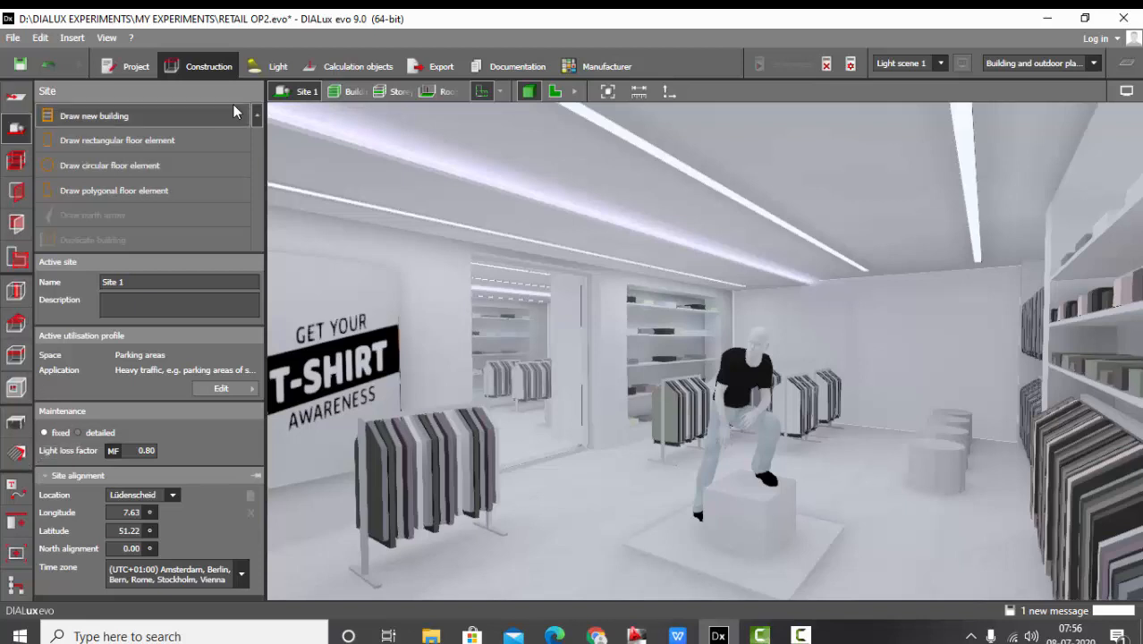
{"action": "left_click", "coordinate": [20, 260]}
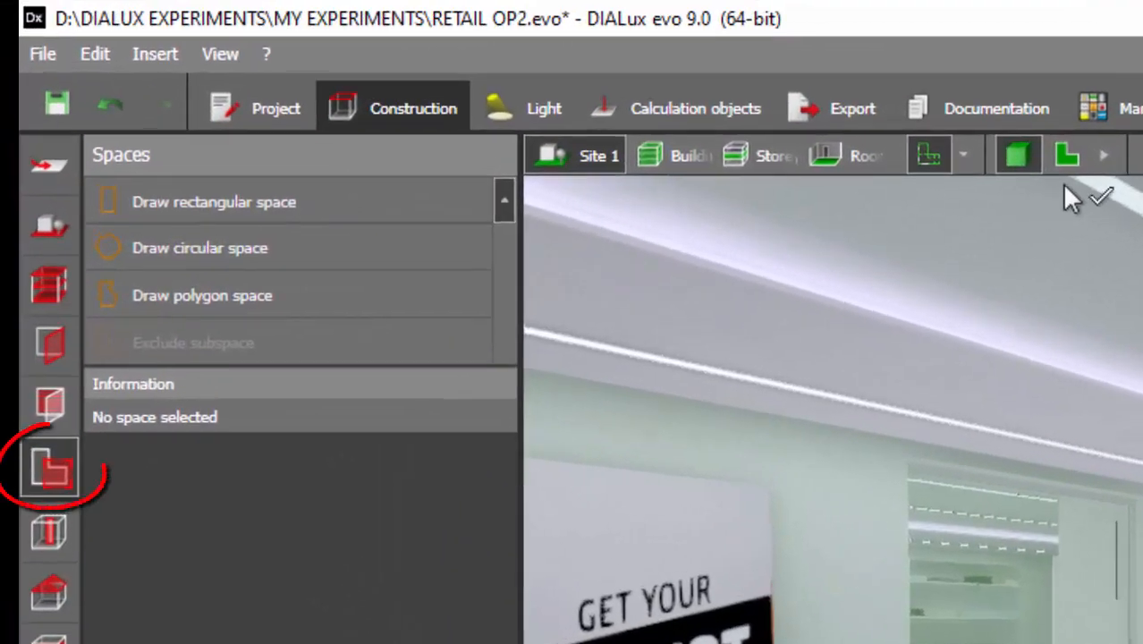
{"action": "left_click", "coordinate": [709, 110]}
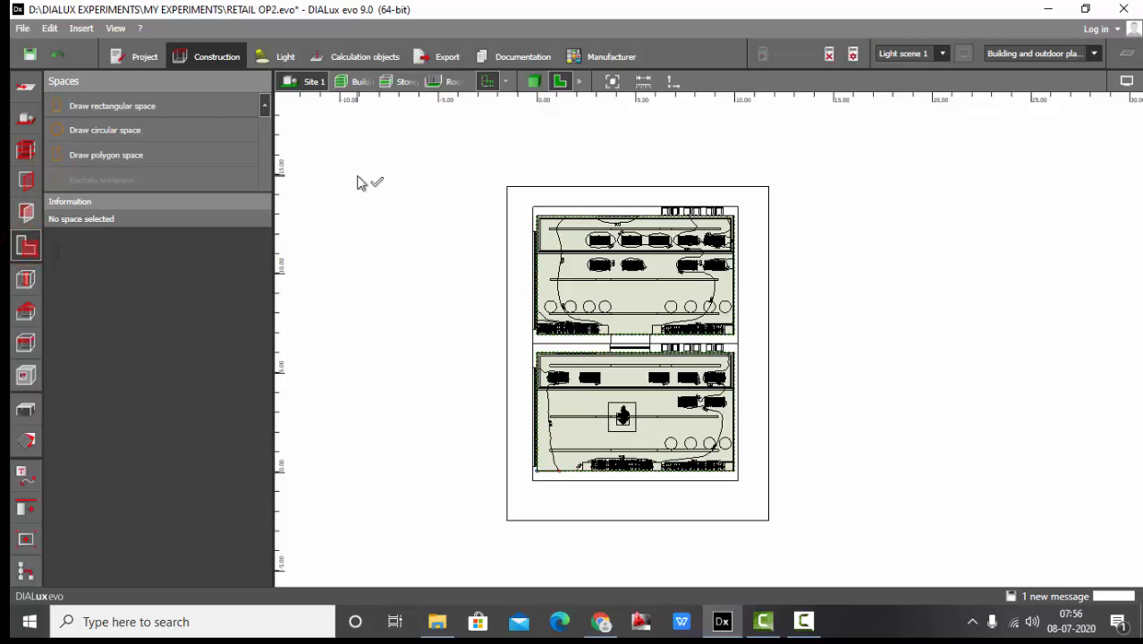
{"action": "scroll", "coordinate": [617, 374], "scroll_direction": "up", "scroll_amount": 2}
{"action": "left_click", "coordinate": [668, 419]}
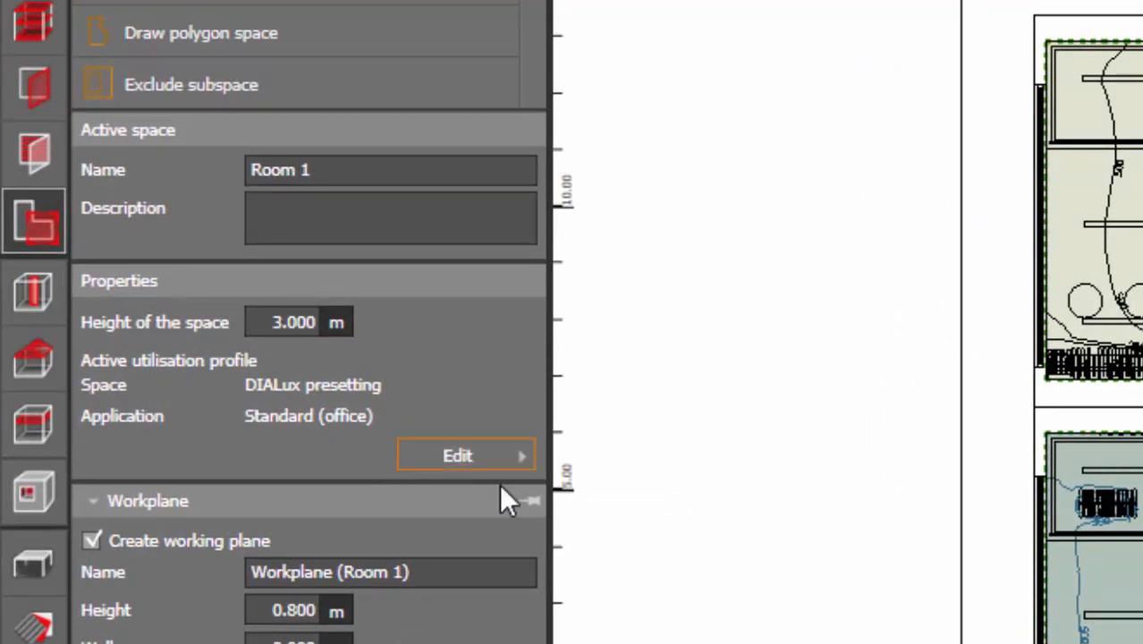
{"action": "left_click", "coordinate": [514, 452]}
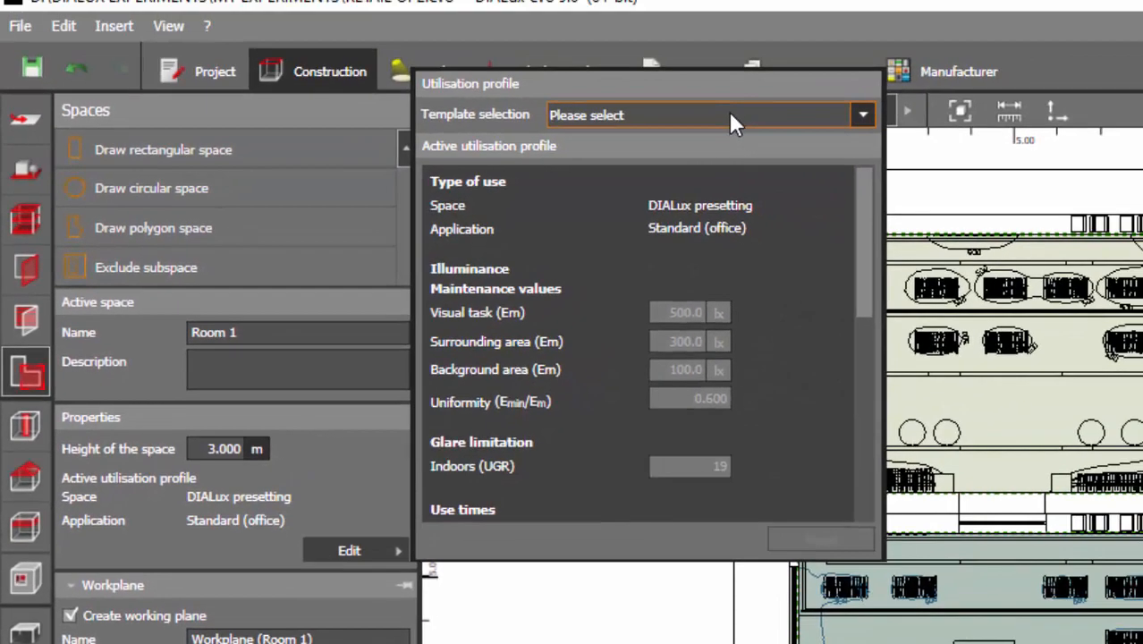
- Try the high-bay warehouse template as Room 1's utilisation profile and decline invalidating the results
{"action": "left_click", "coordinate": [729, 112]}
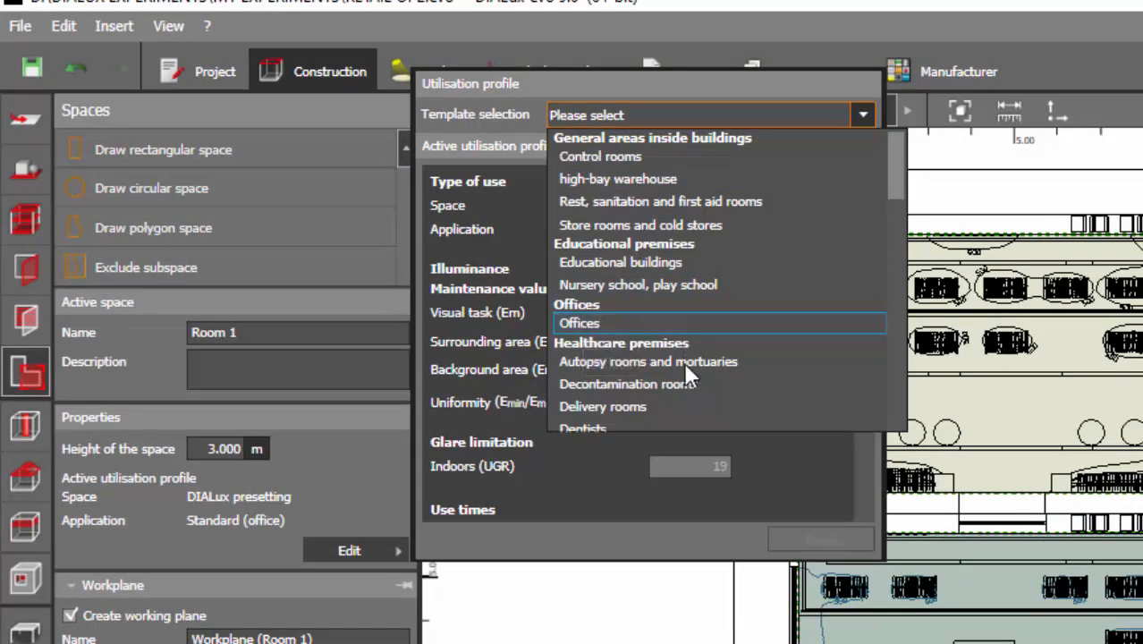
{"action": "scroll", "coordinate": [683, 362], "scroll_direction": "down", "scroll_amount": 2}
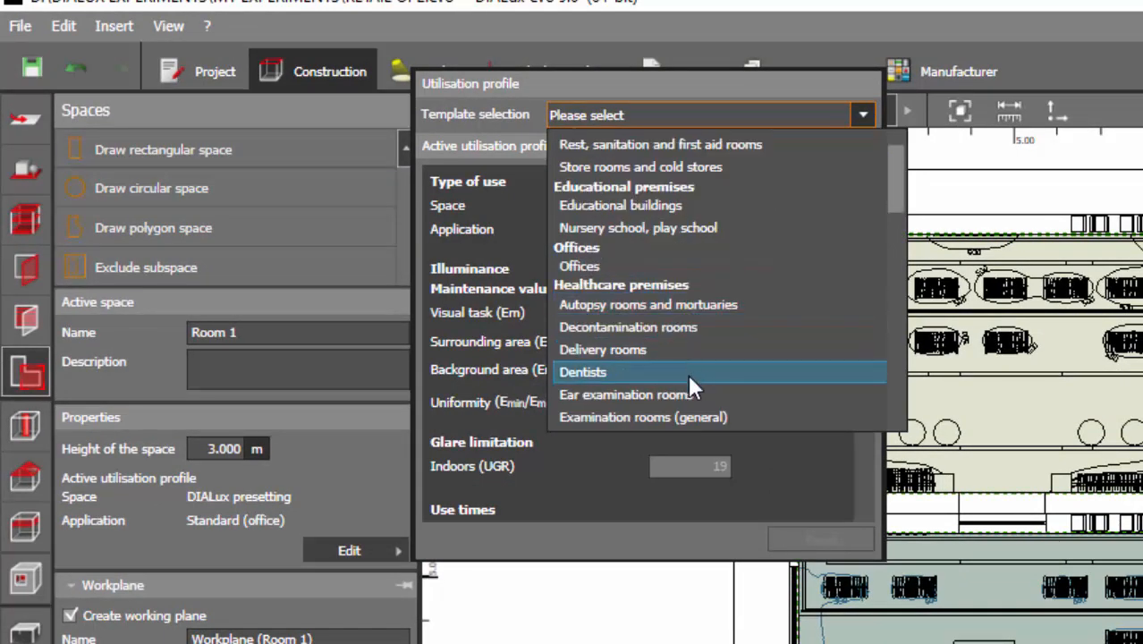
{"action": "scroll", "coordinate": [687, 379], "scroll_direction": "down", "scroll_amount": 1}
{"action": "scroll", "coordinate": [686, 382], "scroll_direction": "down", "scroll_amount": 3}
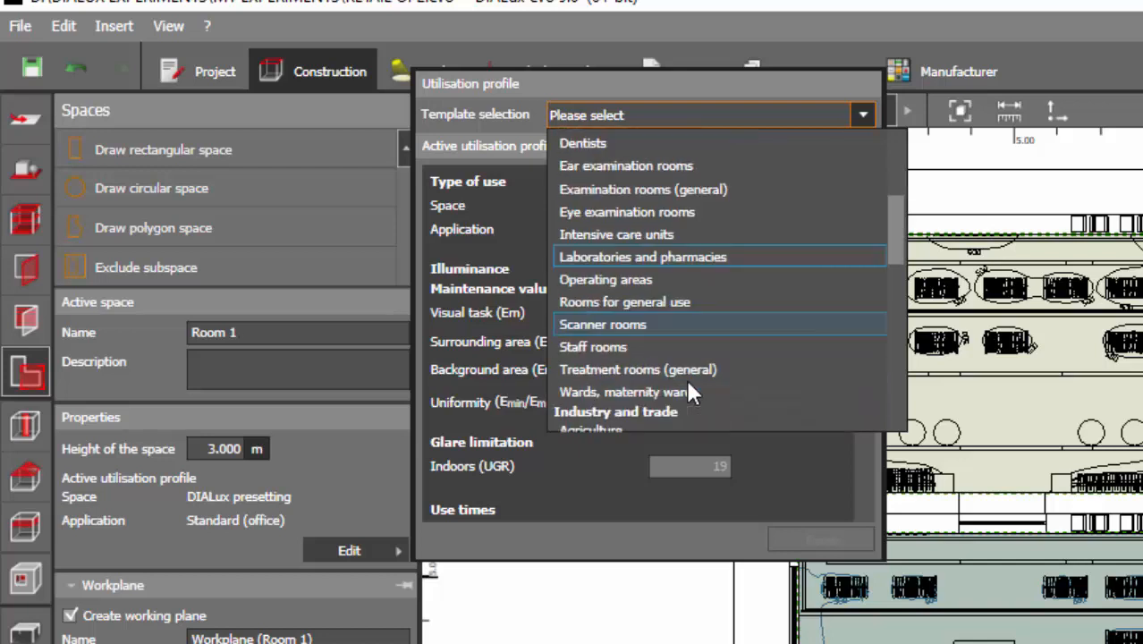
{"action": "scroll", "coordinate": [696, 377], "scroll_direction": "down", "scroll_amount": 2}
{"action": "scroll", "coordinate": [699, 381], "scroll_direction": "up", "scroll_amount": 12}
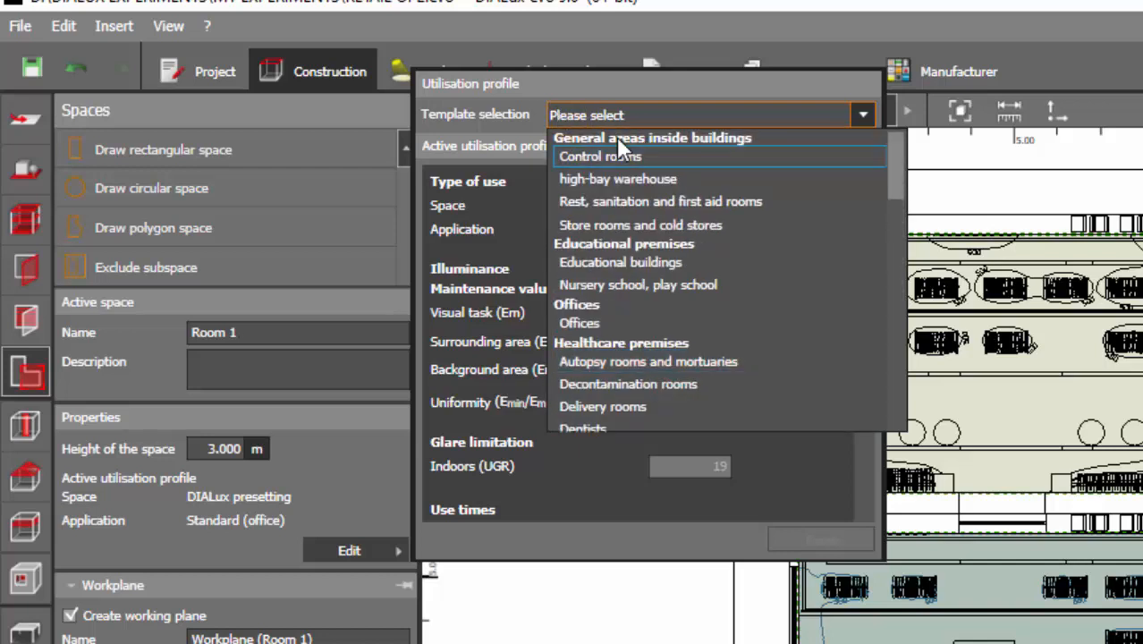
{"action": "left_click", "coordinate": [631, 178]}
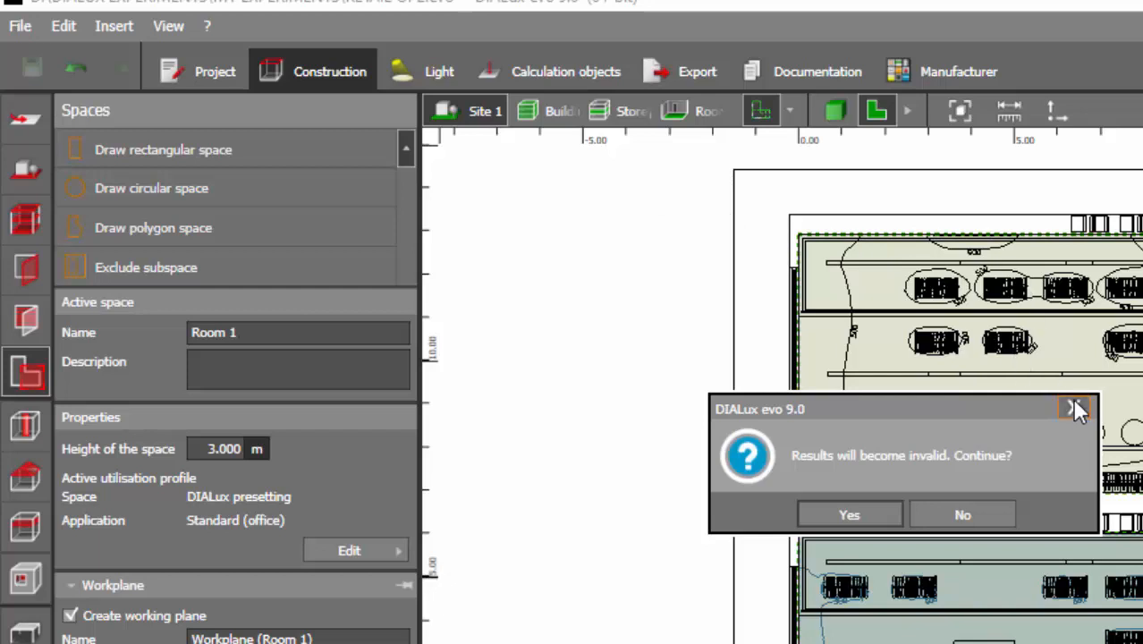
{"action": "left_click", "coordinate": [984, 509]}
- Set Room 1's utilisation profile to the Store rooms and cold stores template, accepting that the results become invalid
{"action": "left_click", "coordinate": [377, 547]}
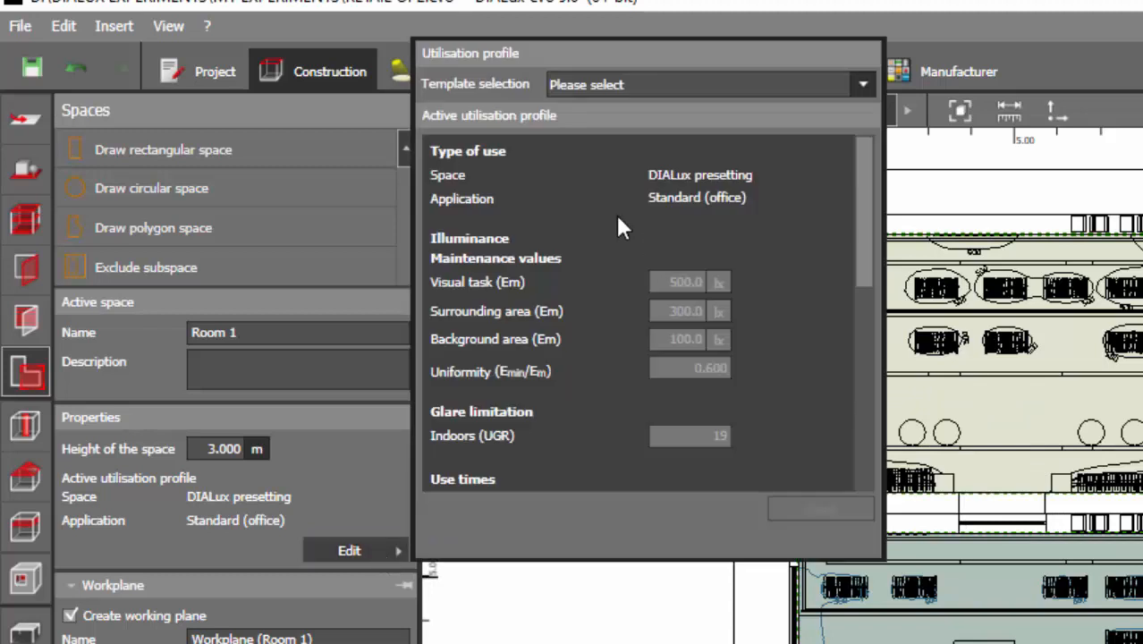
{"action": "left_click", "coordinate": [699, 88]}
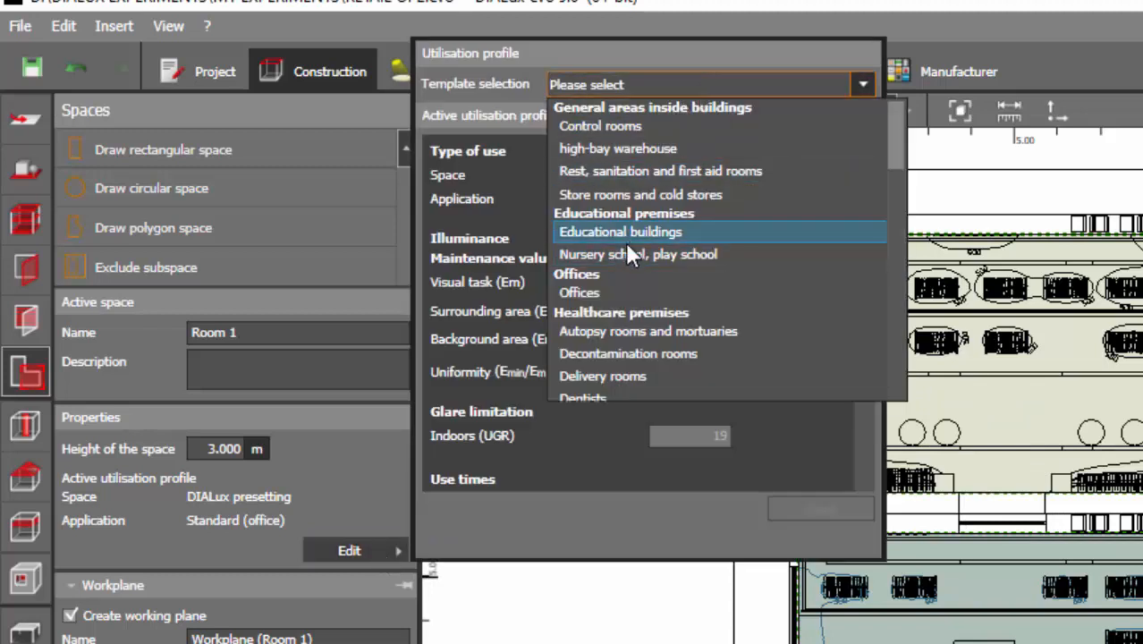
{"action": "scroll", "coordinate": [590, 322], "scroll_direction": "down", "scroll_amount": 1}
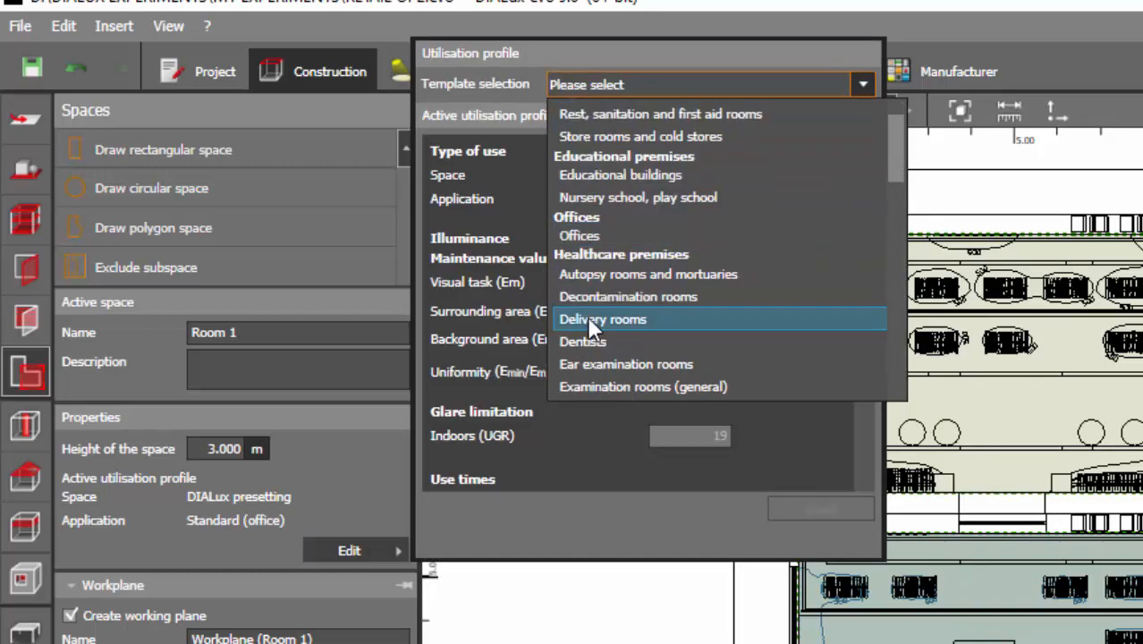
{"action": "scroll", "coordinate": [689, 358], "scroll_direction": "down", "scroll_amount": 1}
{"action": "left_click", "coordinate": [781, 461]}
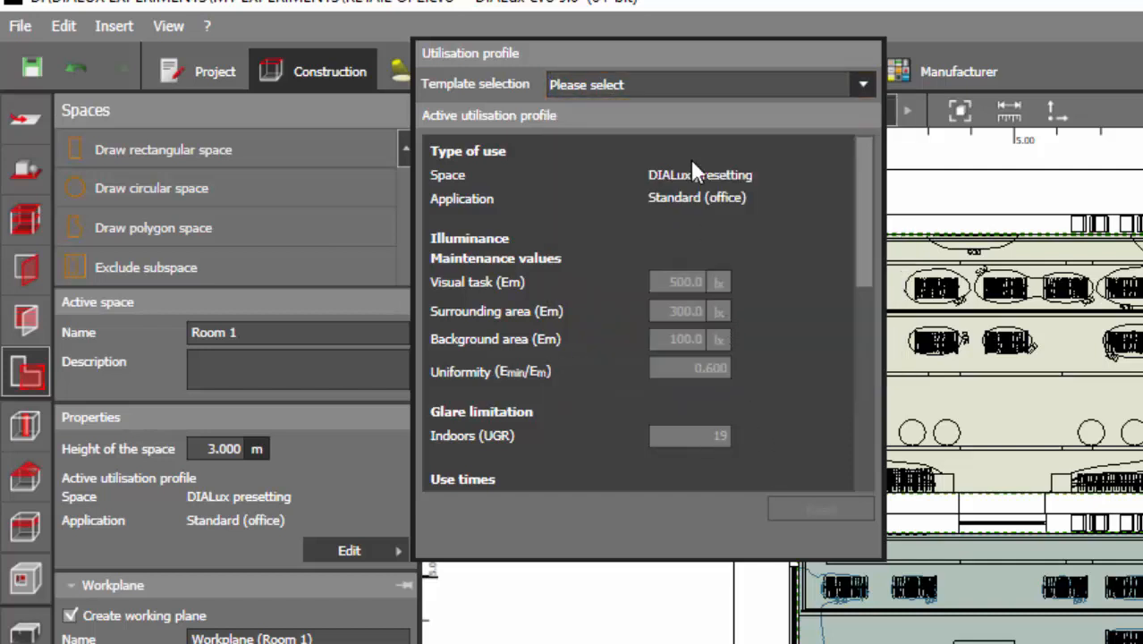
{"action": "left_click", "coordinate": [685, 85]}
{"action": "scroll", "coordinate": [624, 170], "scroll_direction": "up", "scroll_amount": 2}
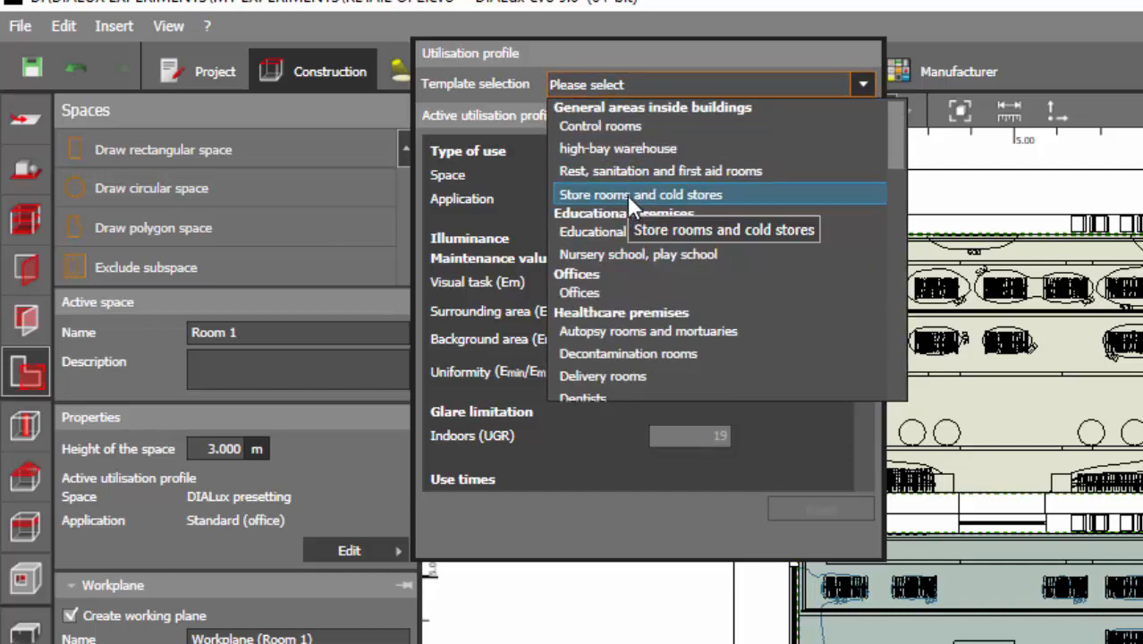
{"action": "left_click", "coordinate": [627, 195]}
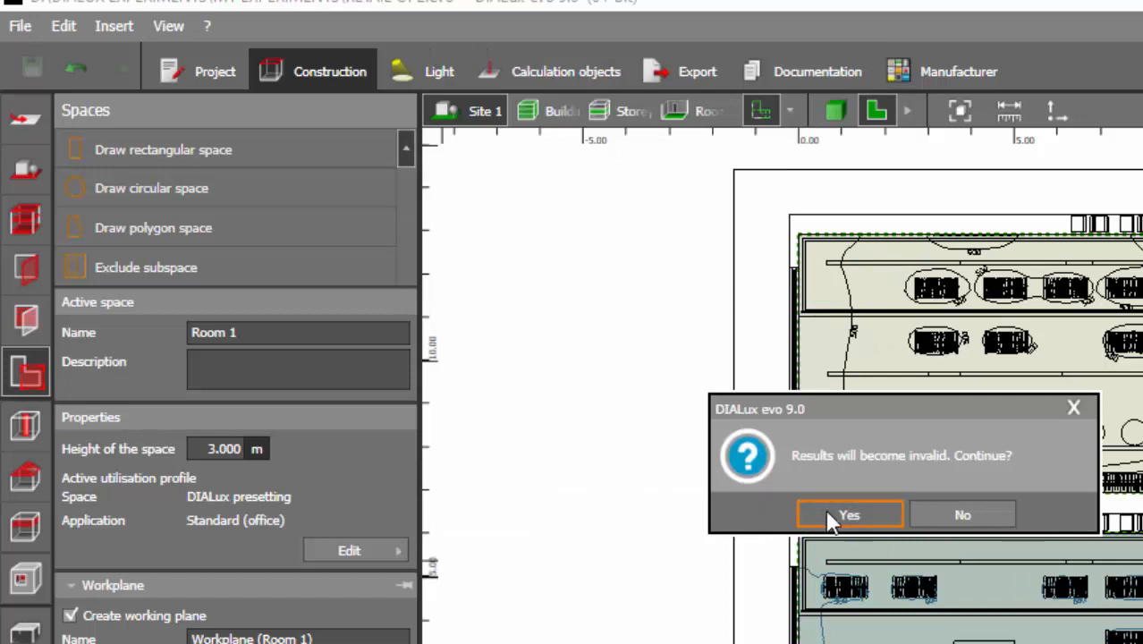
{"action": "left_click", "coordinate": [829, 516]}
- Review the visual task and surrounding area illuminance requirements in Room 1's Store rooms and cold stores profile
{"action": "left_click", "coordinate": [394, 553]}
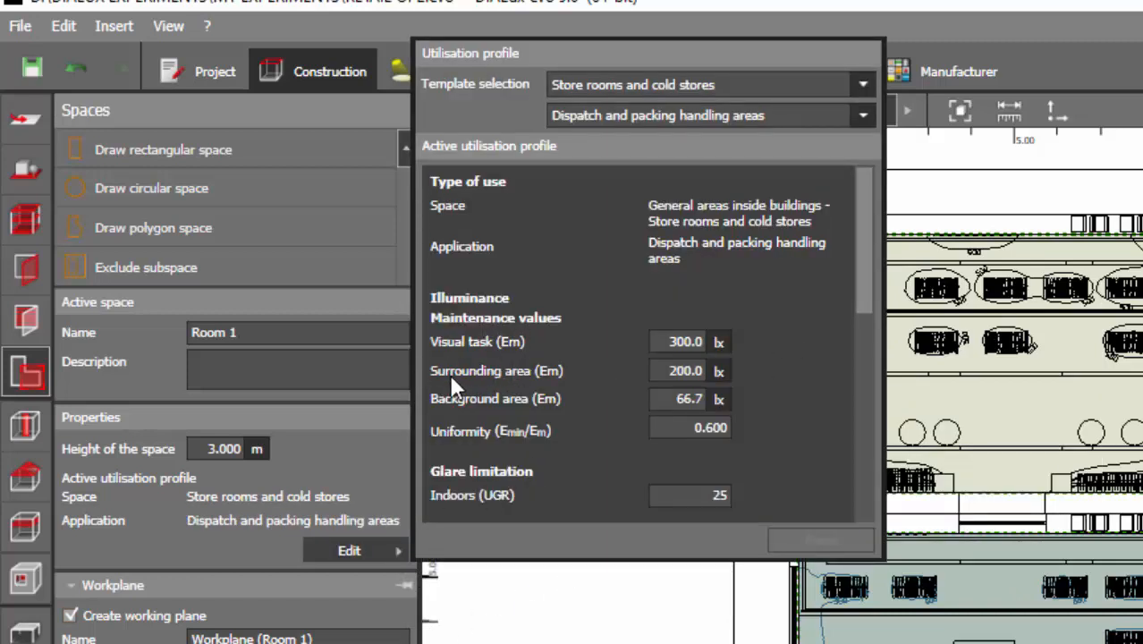
{"action": "left_click", "coordinate": [665, 341]}
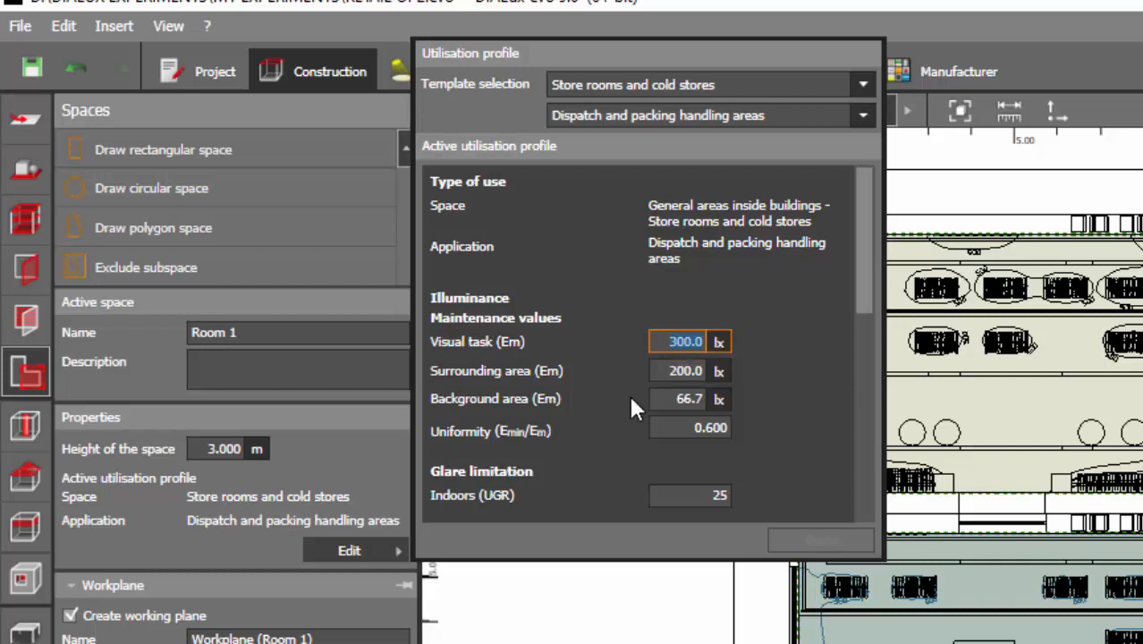
{"action": "left_click", "coordinate": [685, 370]}
{"action": "key", "text": "shift+Tab"}
- Change Room 1's utilisation profile to the General areas template under Places of public assembly
{"action": "left_click", "coordinate": [816, 85]}
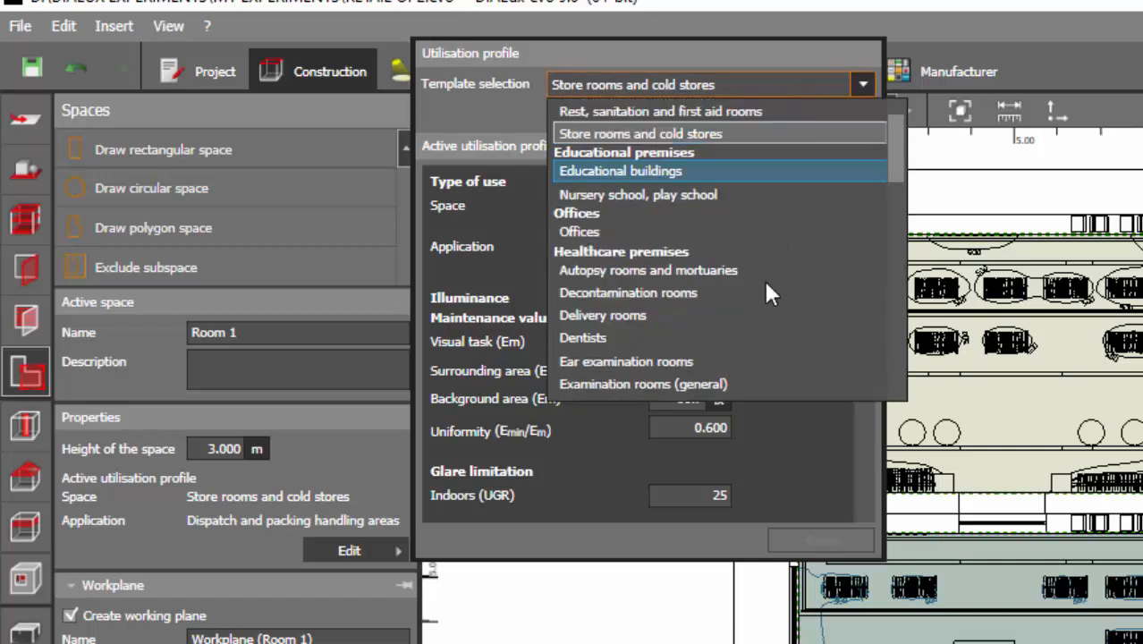
{"action": "scroll", "coordinate": [760, 302], "scroll_direction": "down", "scroll_amount": 5}
{"action": "scroll", "coordinate": [760, 302], "scroll_direction": "down", "scroll_amount": 7}
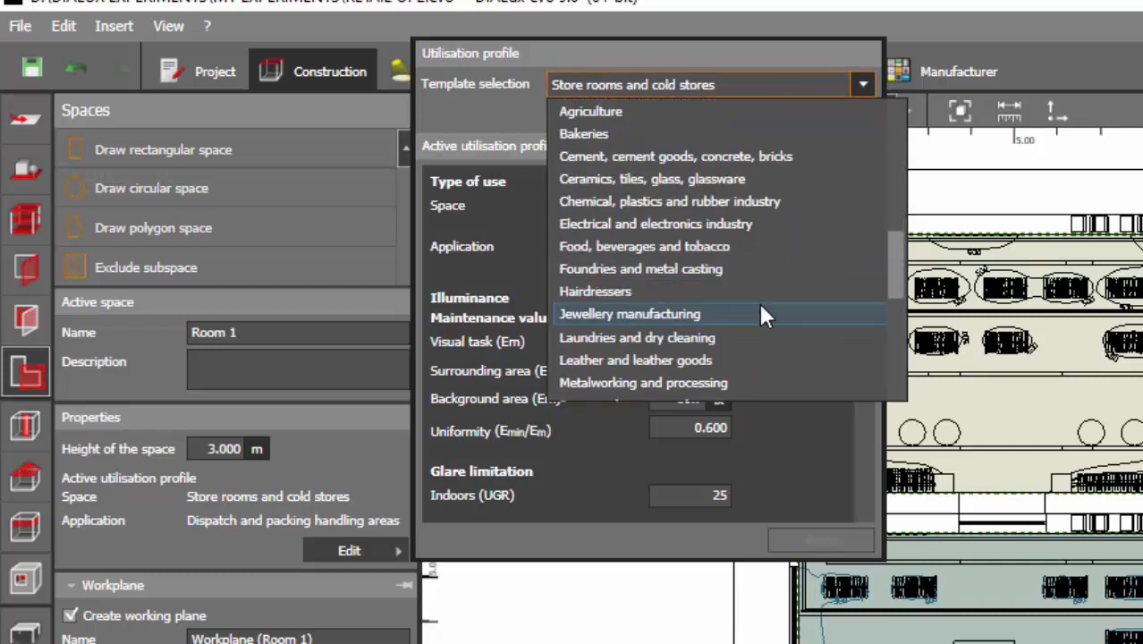
{"action": "scroll", "coordinate": [761, 303], "scroll_direction": "down", "scroll_amount": 2}
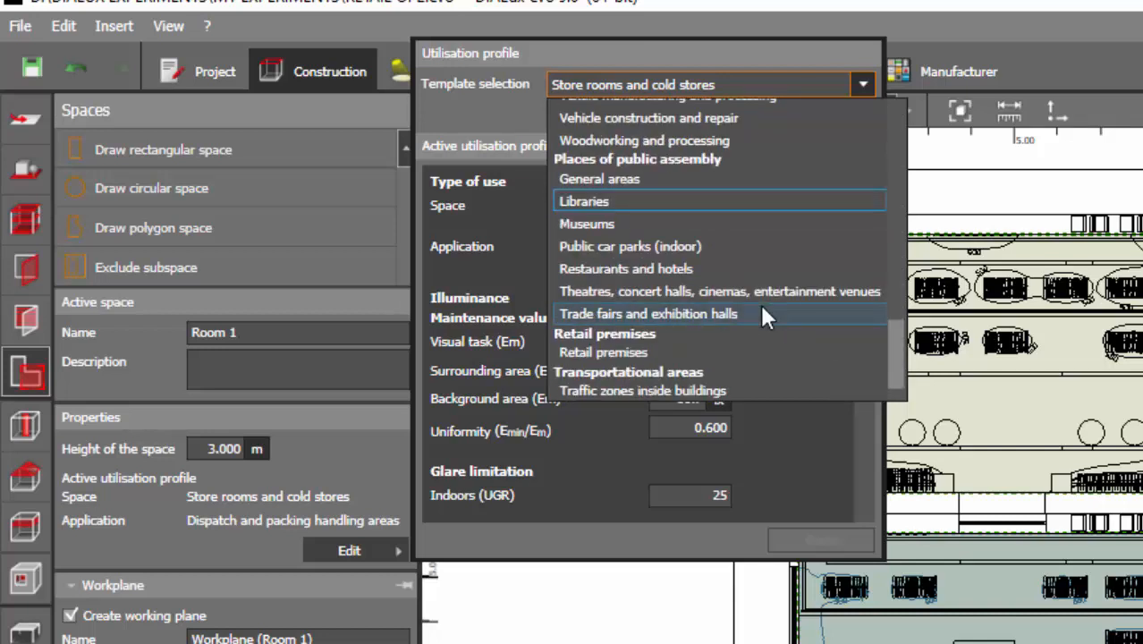
{"action": "left_click", "coordinate": [637, 179]}
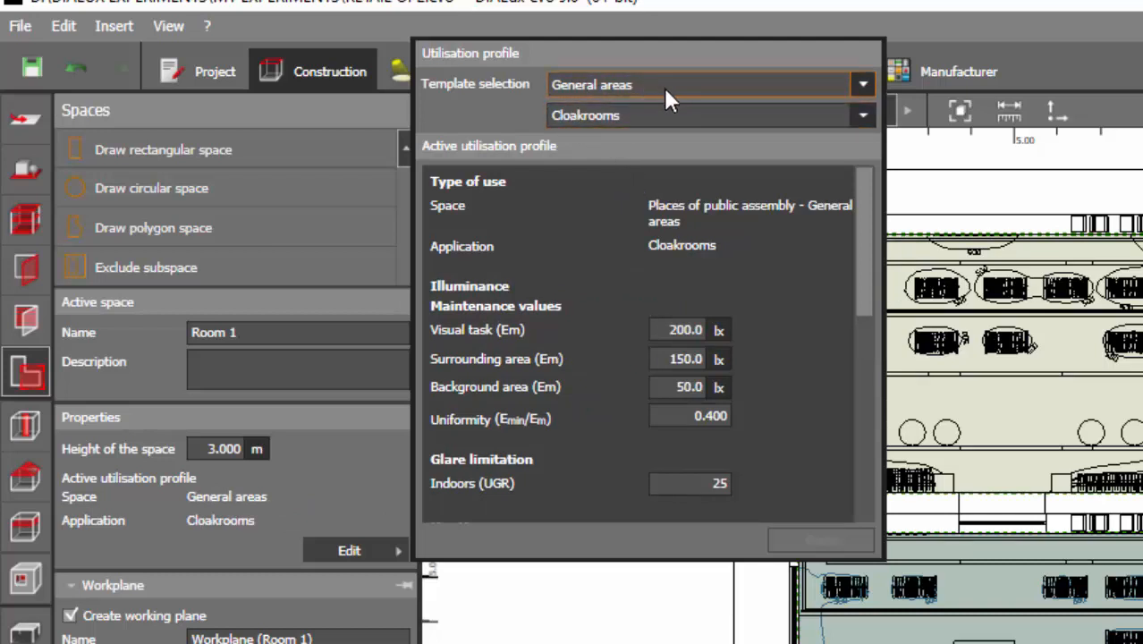
- Set Room 1's utilisation profile to the Offices template and leave the profile settings
{"action": "left_click", "coordinate": [710, 87]}
{"action": "scroll", "coordinate": [684, 331], "scroll_direction": "up", "scroll_amount": 10}
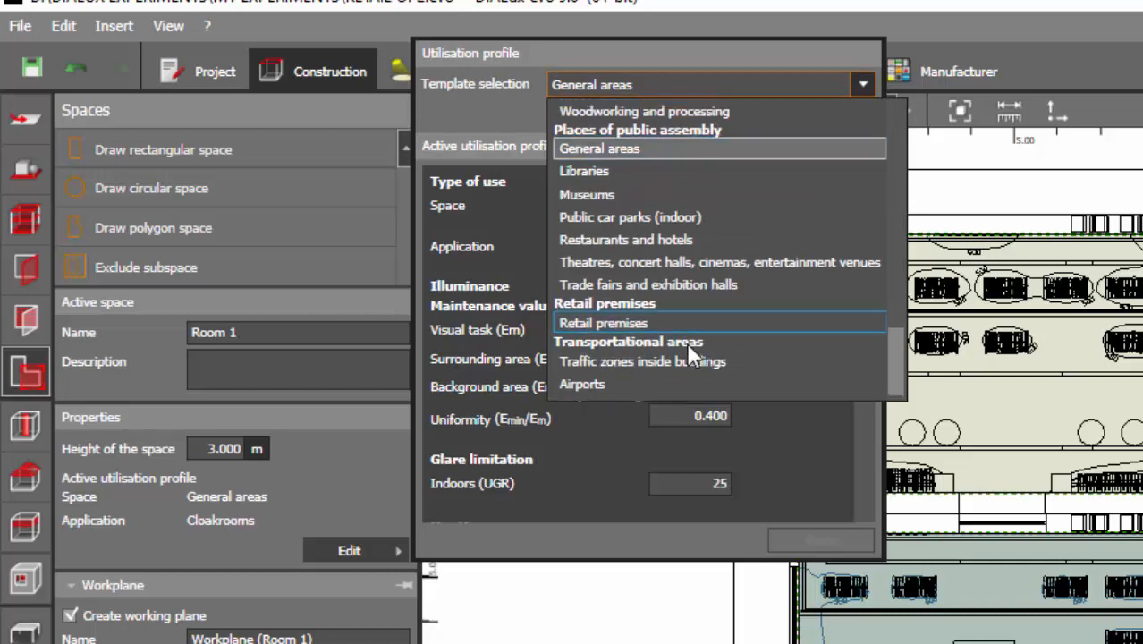
{"action": "scroll", "coordinate": [680, 324], "scroll_direction": "up", "scroll_amount": 5}
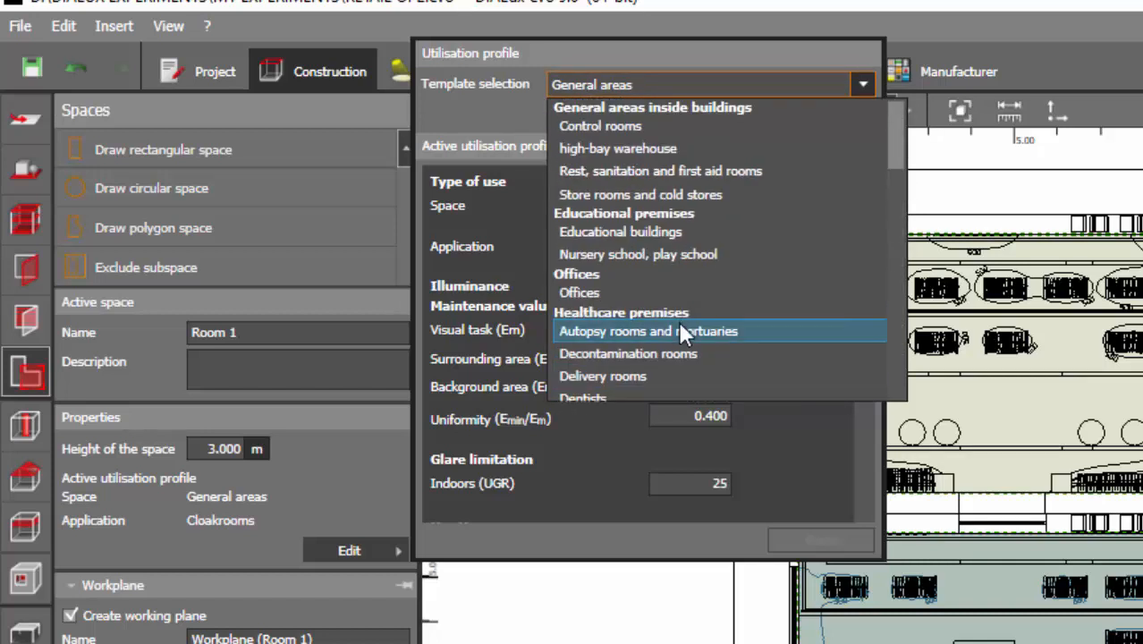
{"action": "left_click", "coordinate": [589, 270]}
{"action": "left_click", "coordinate": [710, 86]}
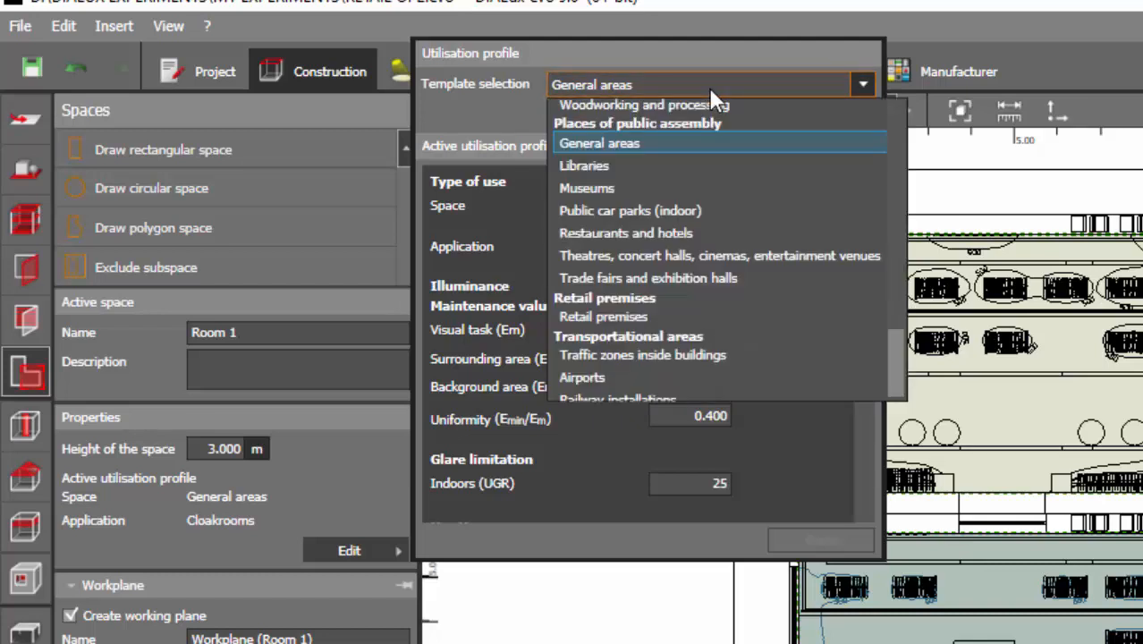
{"action": "scroll", "coordinate": [626, 240], "scroll_direction": "up", "scroll_amount": 10}
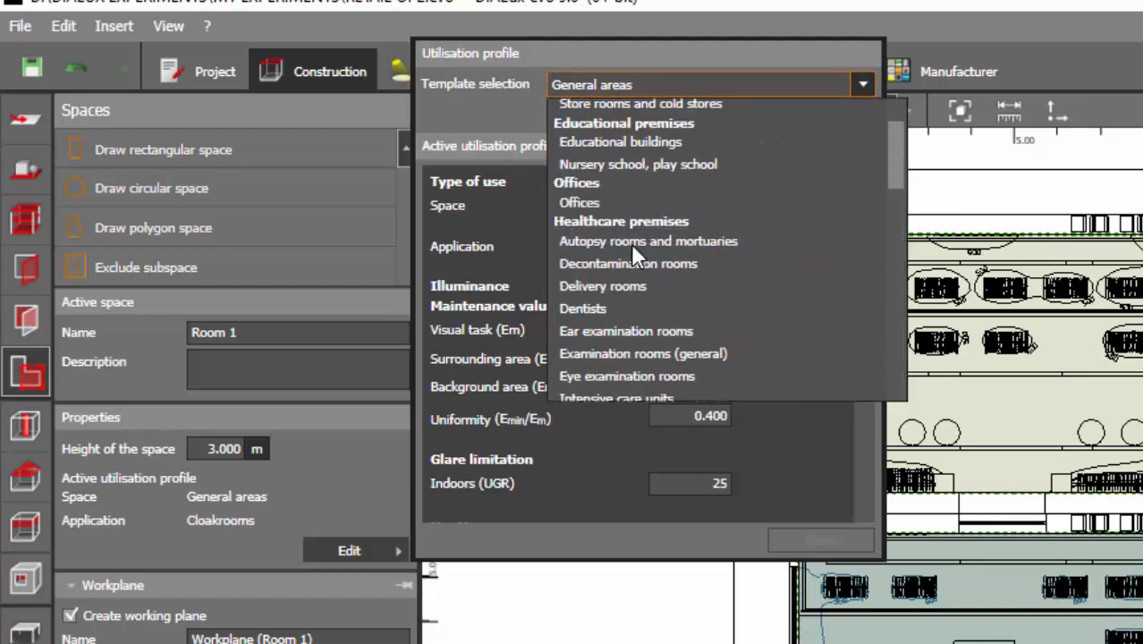
{"action": "scroll", "coordinate": [590, 201], "scroll_direction": "up", "scroll_amount": 2}
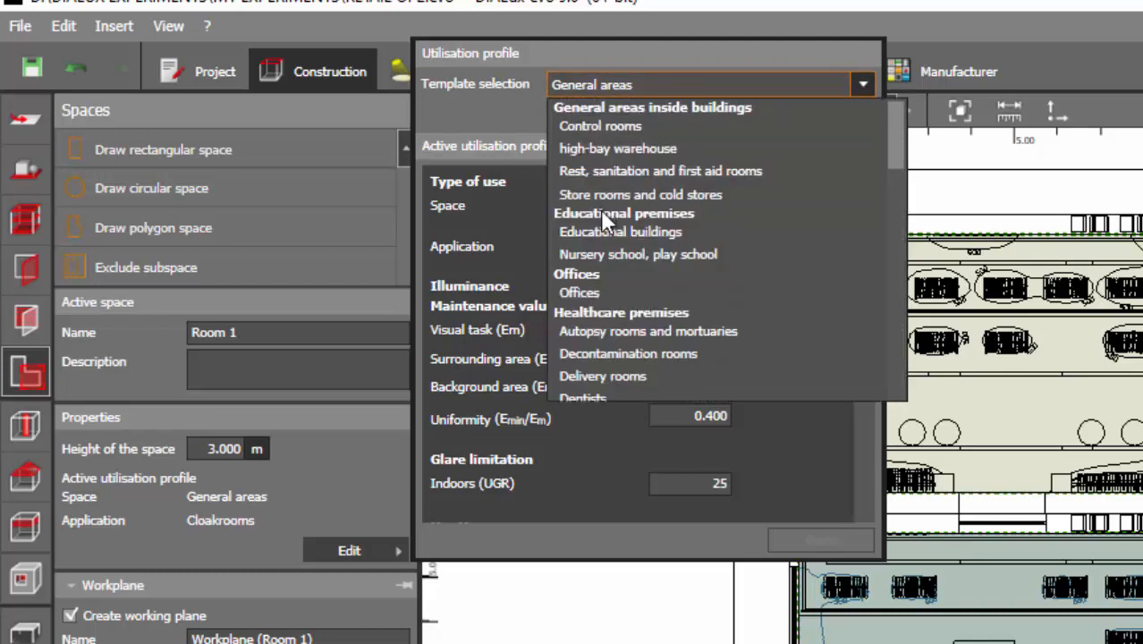
{"action": "left_click", "coordinate": [576, 288]}
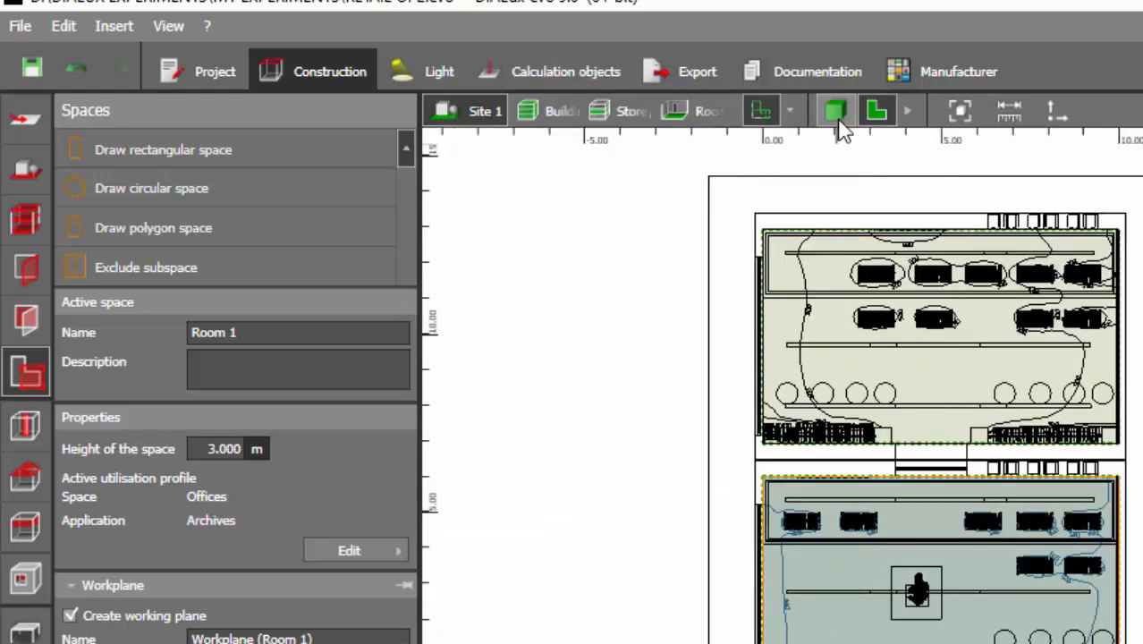
- Show the retail store in 3D and recalculate the project's lighting from the calculation objects
{"action": "left_click", "coordinate": [837, 118]}
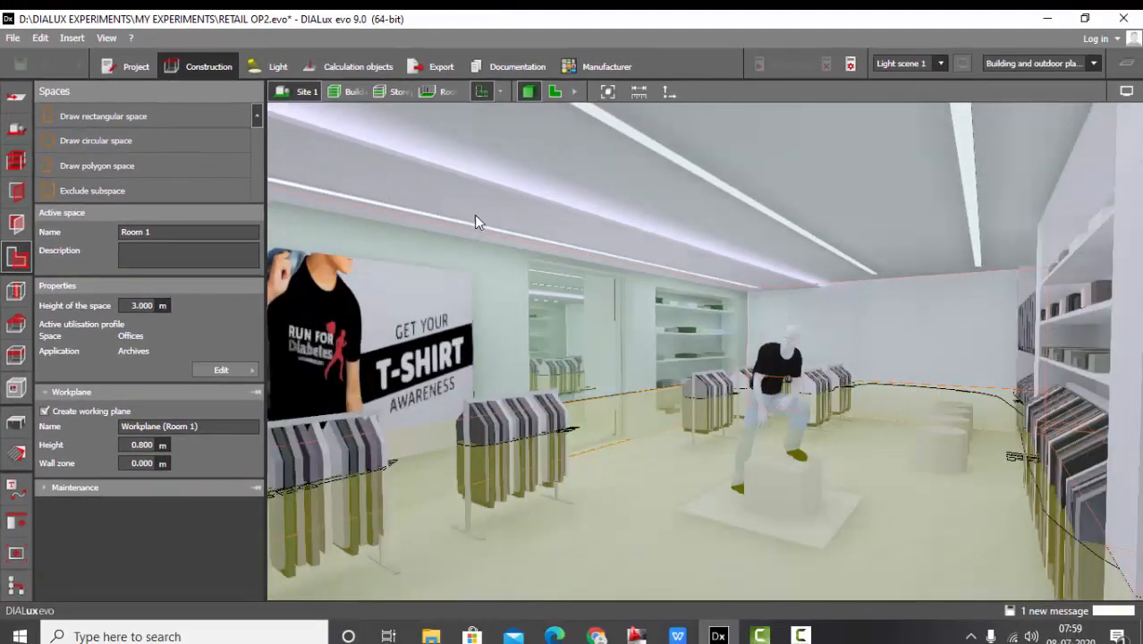
{"action": "left_click", "coordinate": [349, 67]}
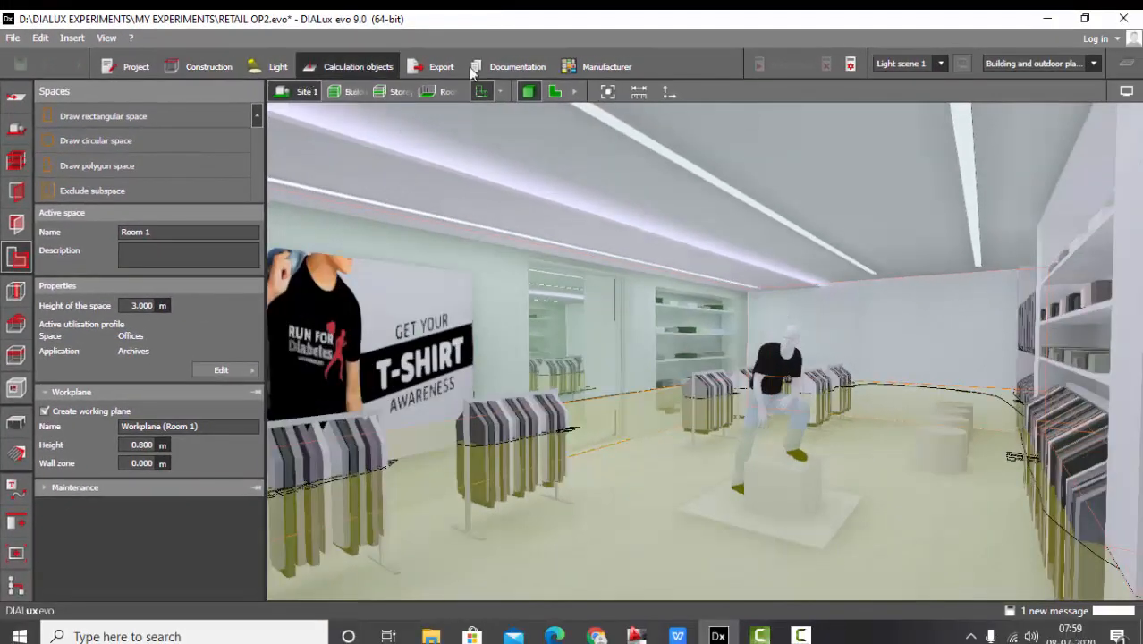
{"action": "left_click", "coordinate": [791, 65]}
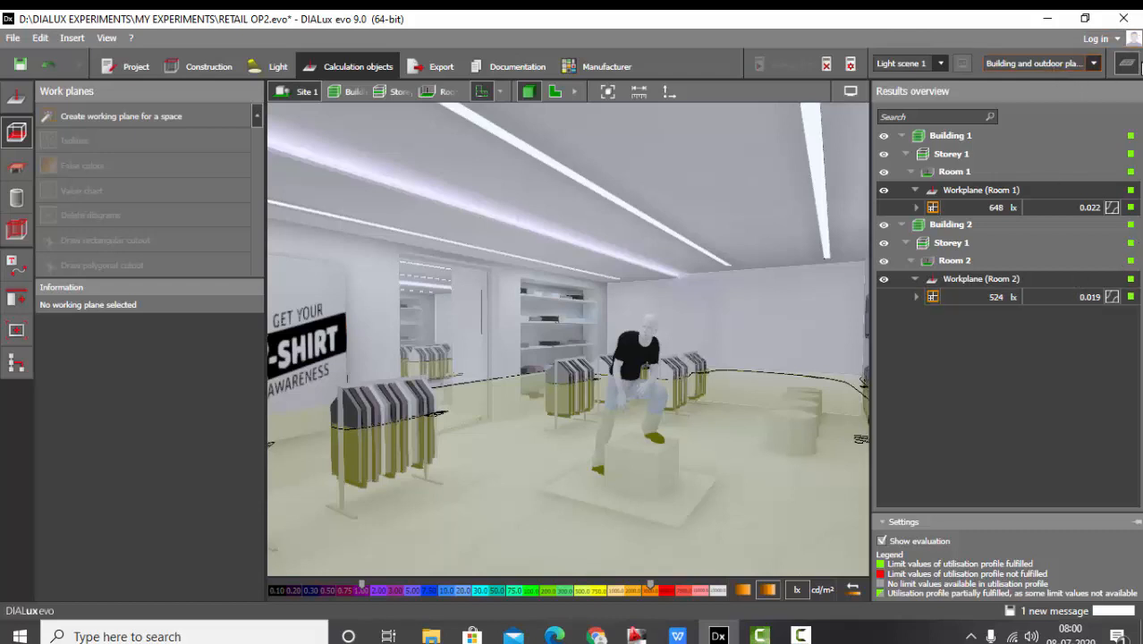
- Close the results overview and bring up the project's saved views for export
{"action": "left_click", "coordinate": [1126, 64]}
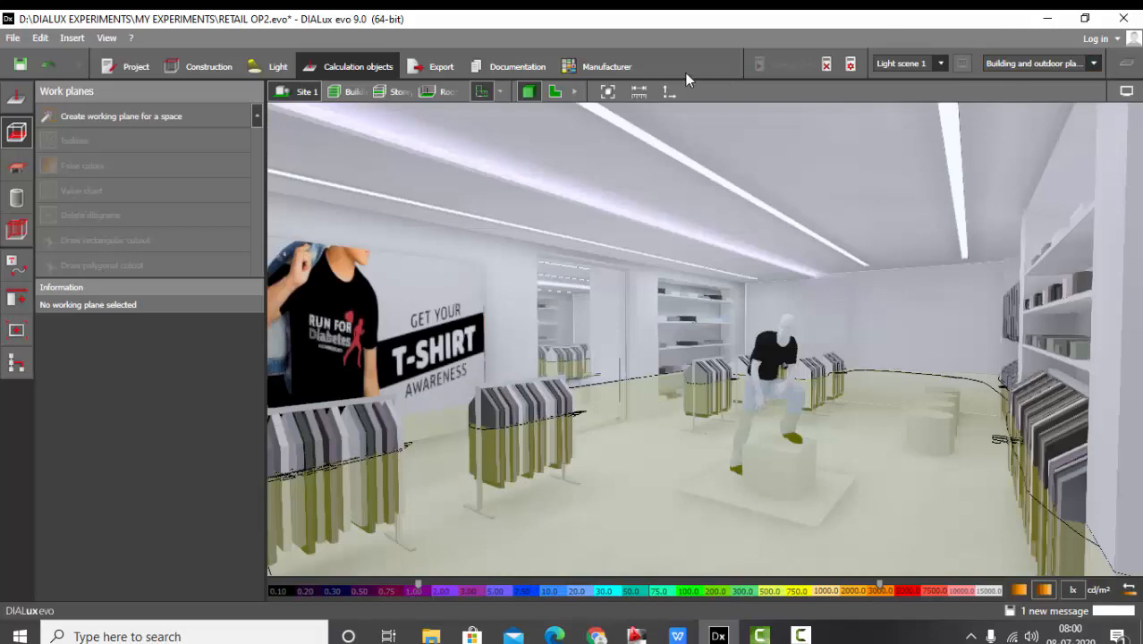
{"action": "left_click", "coordinate": [439, 70]}
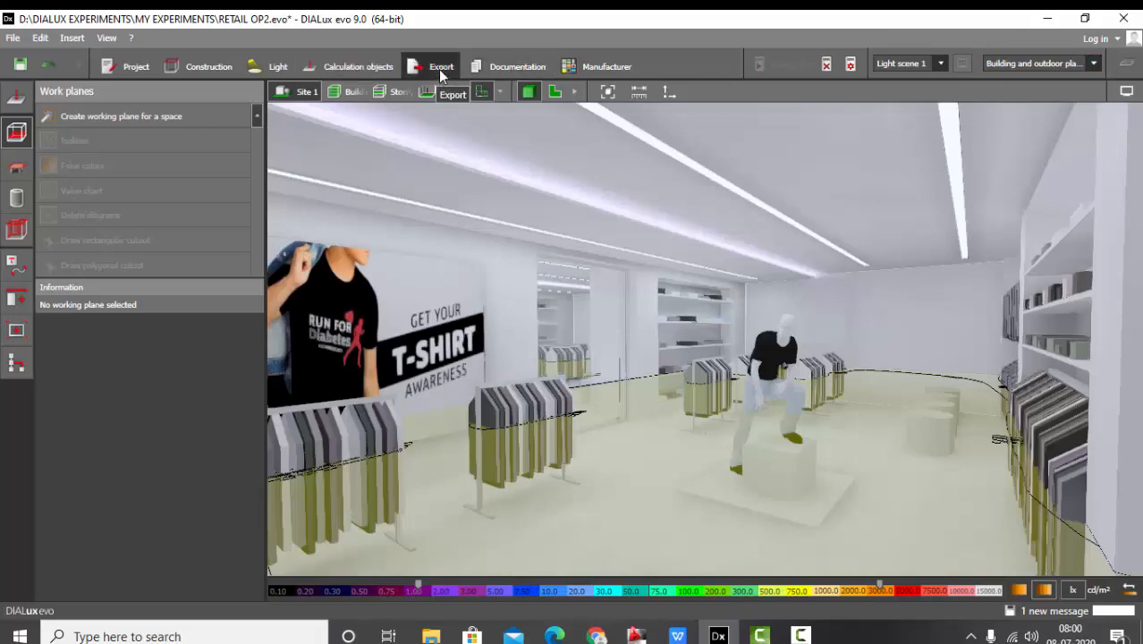
{"action": "scroll", "coordinate": [828, 313], "scroll_direction": "up", "scroll_amount": 2}
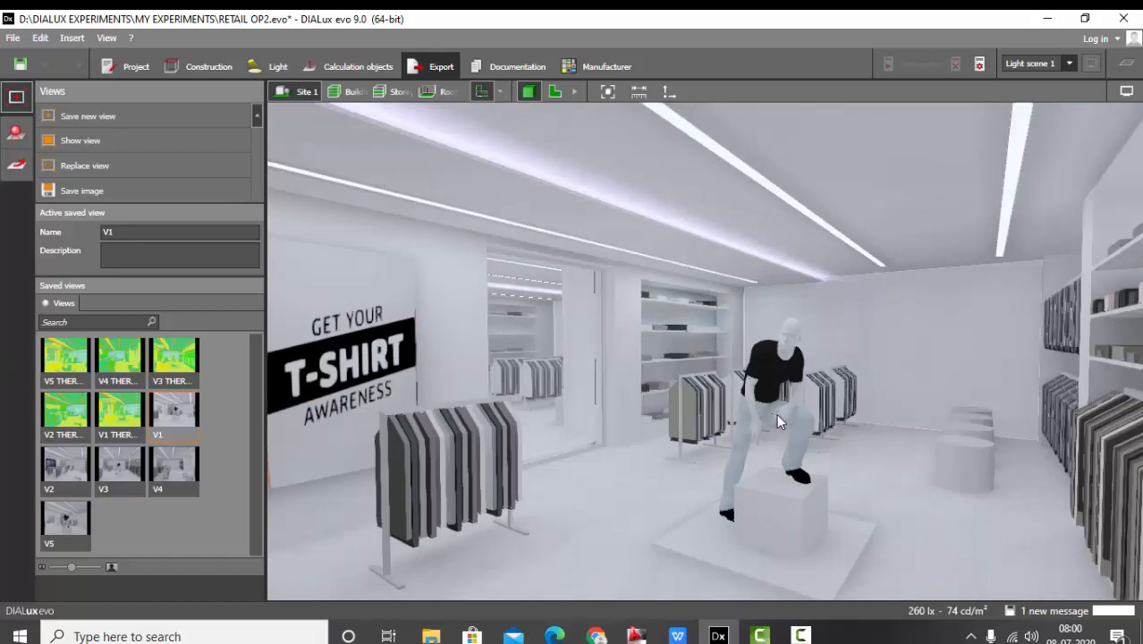
- Switch to Chrome, look over the YouTube tutorial on saving views and generating high renders with its comments, and return to DIALux evo
{"action": "left_click", "coordinate": [596, 636]}
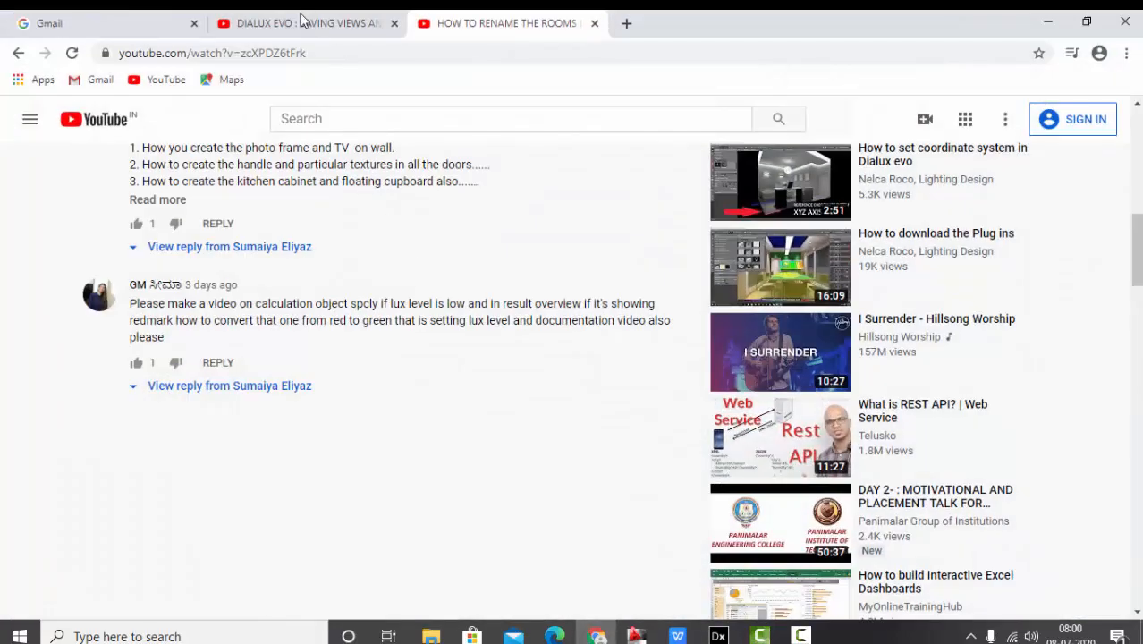
{"action": "left_click", "coordinate": [300, 18]}
{"action": "scroll", "coordinate": [391, 189], "scroll_direction": "down", "scroll_amount": 4}
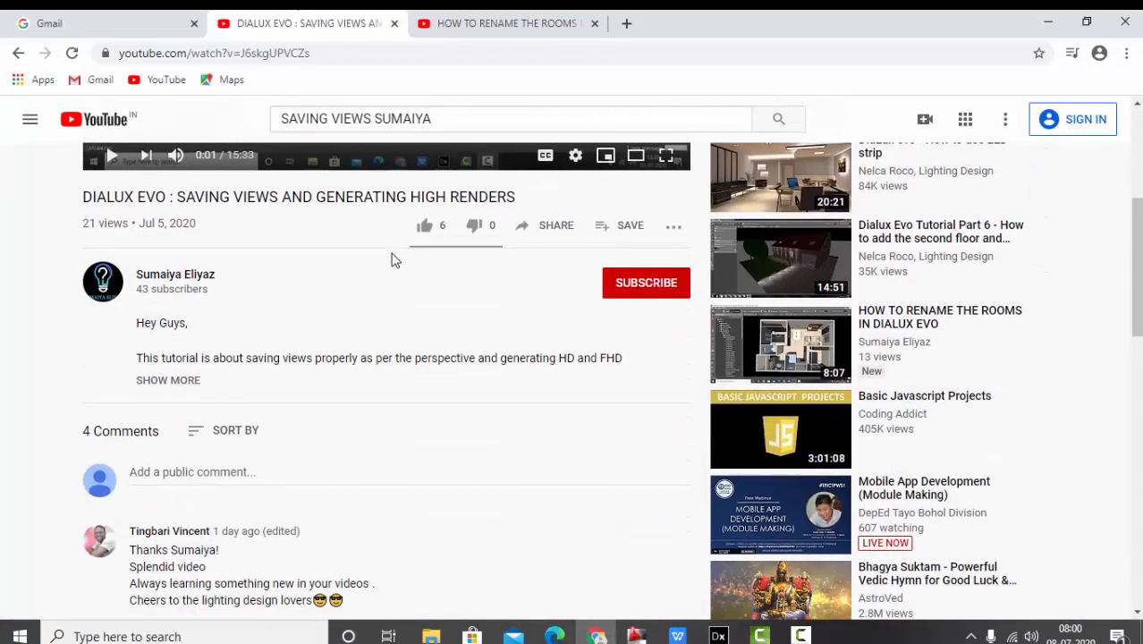
{"action": "scroll", "coordinate": [393, 259], "scroll_direction": "up", "scroll_amount": 4}
{"action": "scroll", "coordinate": [284, 417], "scroll_direction": "down", "scroll_amount": 1}
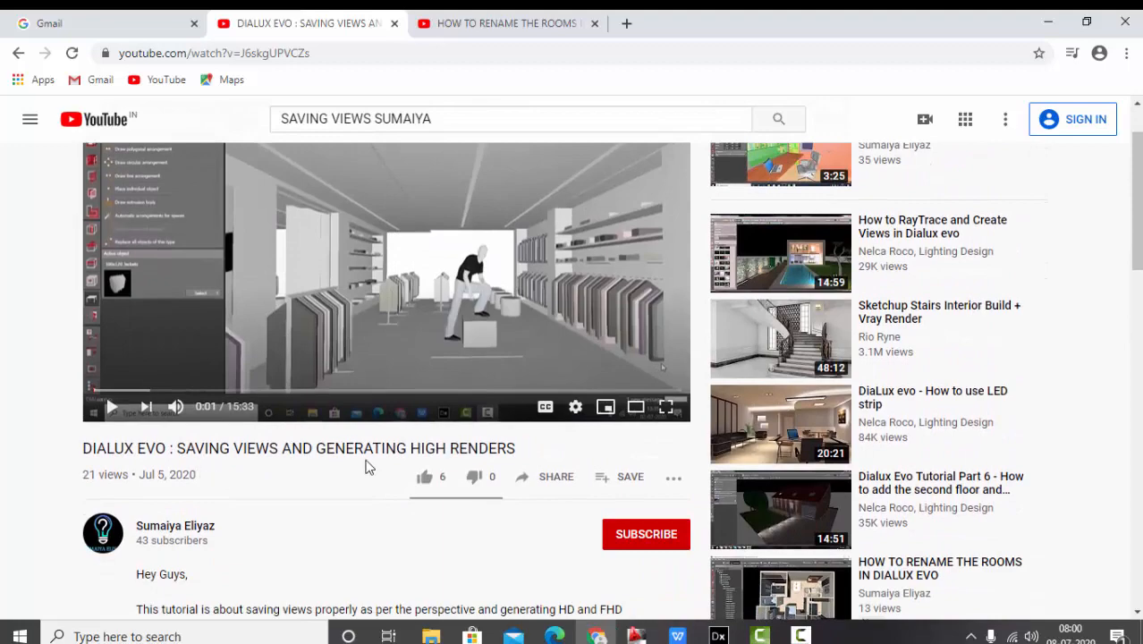
{"action": "scroll", "coordinate": [456, 458], "scroll_direction": "down", "scroll_amount": 5}
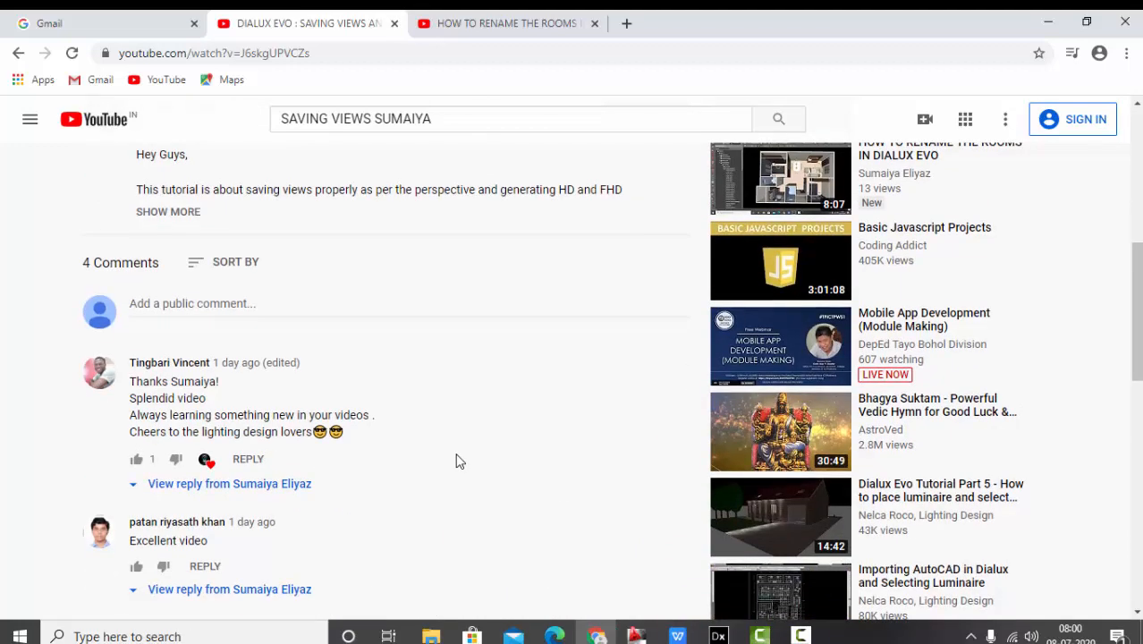
{"action": "scroll", "coordinate": [456, 458], "scroll_direction": "up", "scroll_amount": 6}
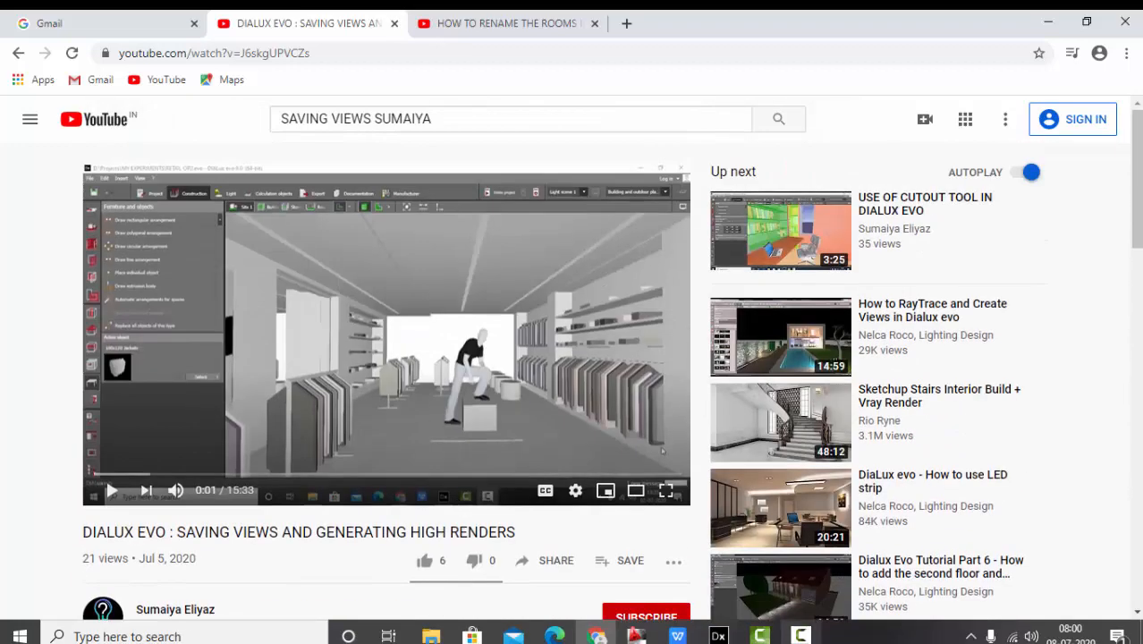
{"action": "left_click", "coordinate": [718, 637]}
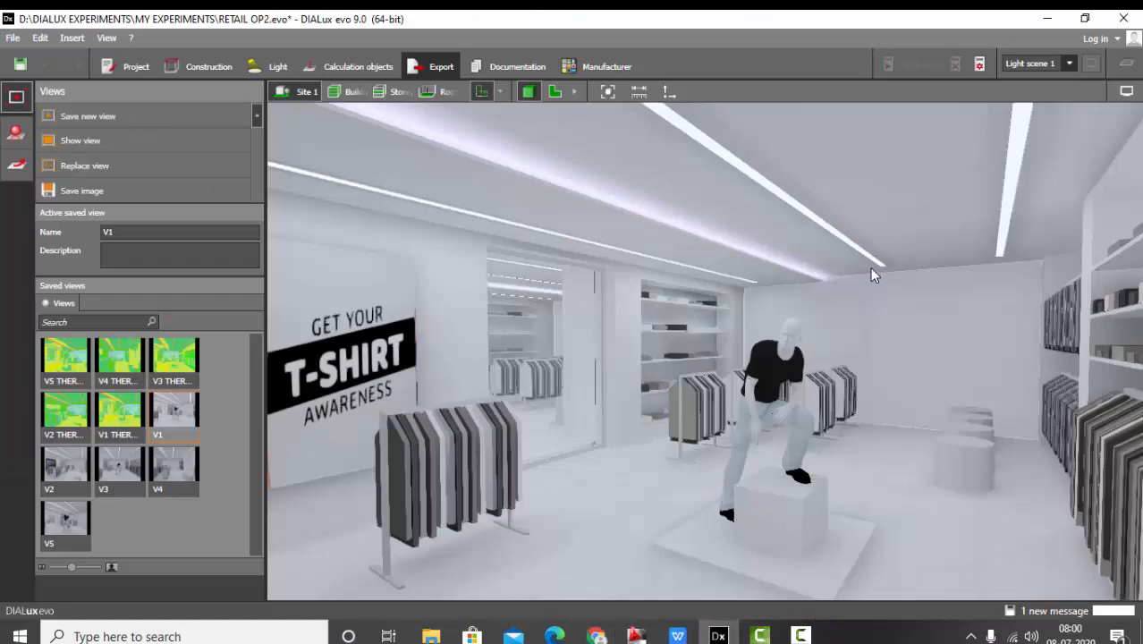
- Bring up the raytracer images and look through the V1 to V5 renders with their names and resolution settings
{"action": "scroll", "coordinate": [782, 354], "scroll_direction": "up", "scroll_amount": 3}
{"action": "scroll", "coordinate": [773, 353], "scroll_direction": "down", "scroll_amount": 3}
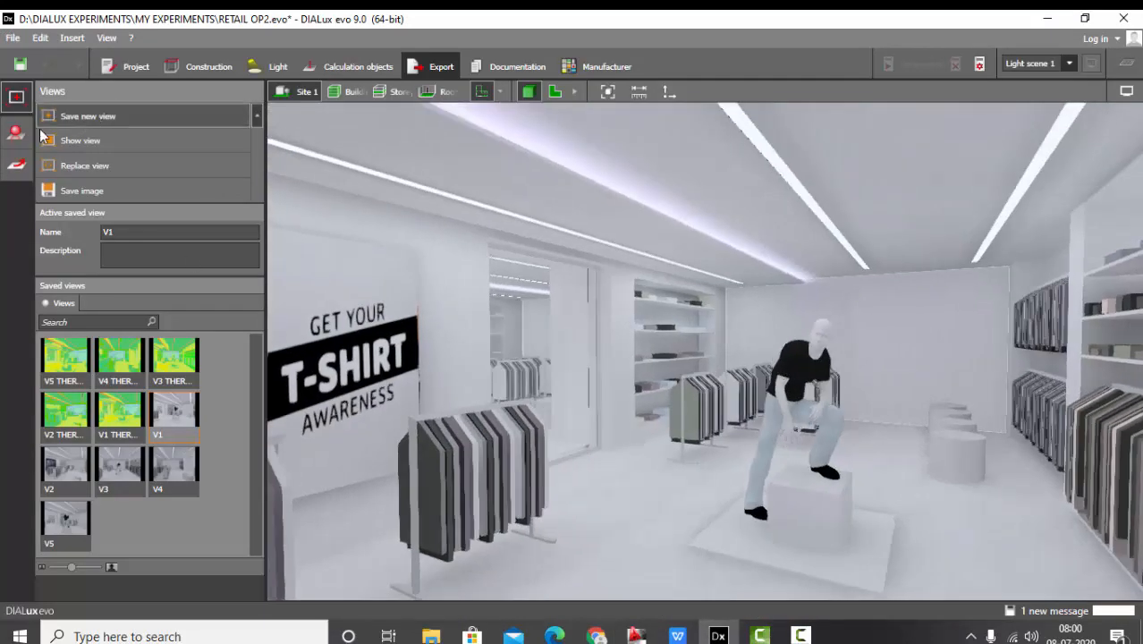
{"action": "left_click", "coordinate": [24, 133]}
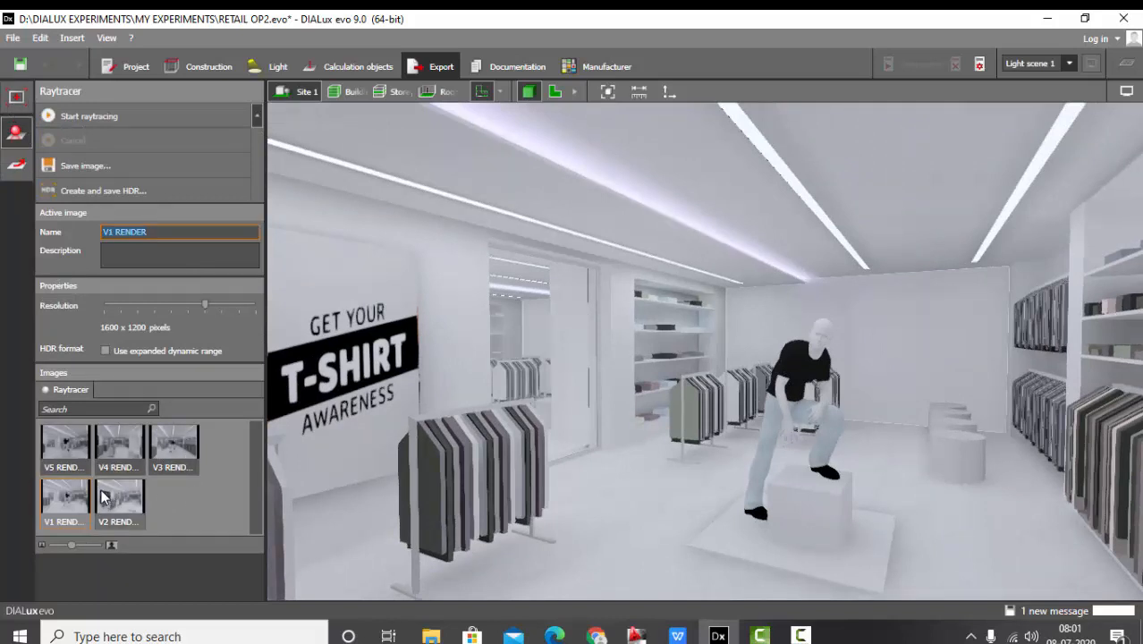
{"action": "left_click", "coordinate": [62, 458]}
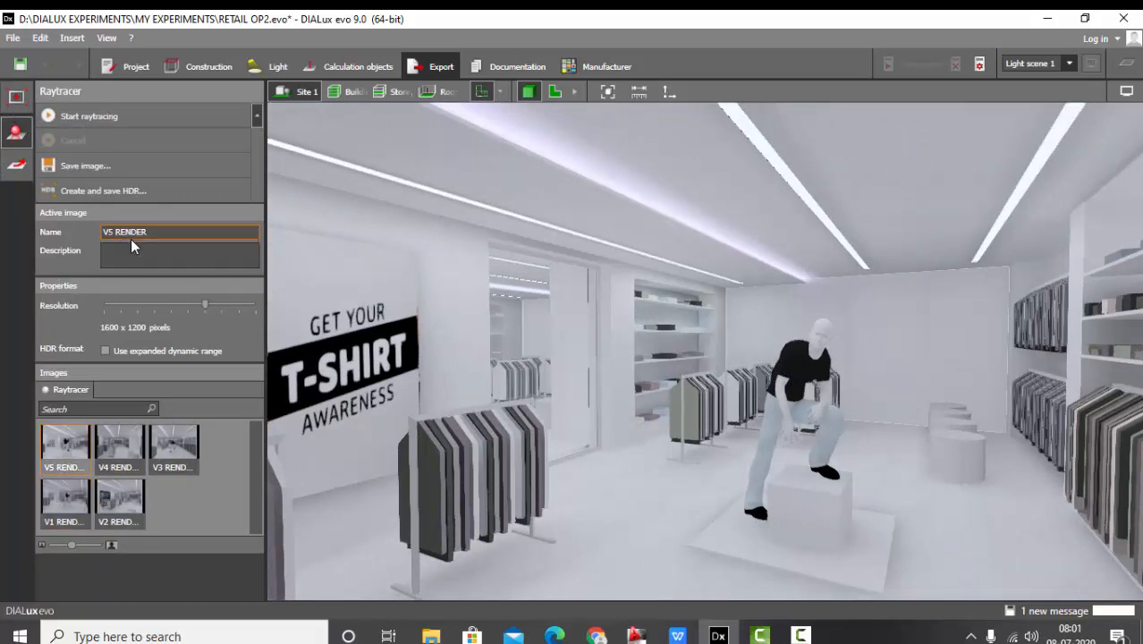
{"action": "left_click", "coordinate": [122, 504]}
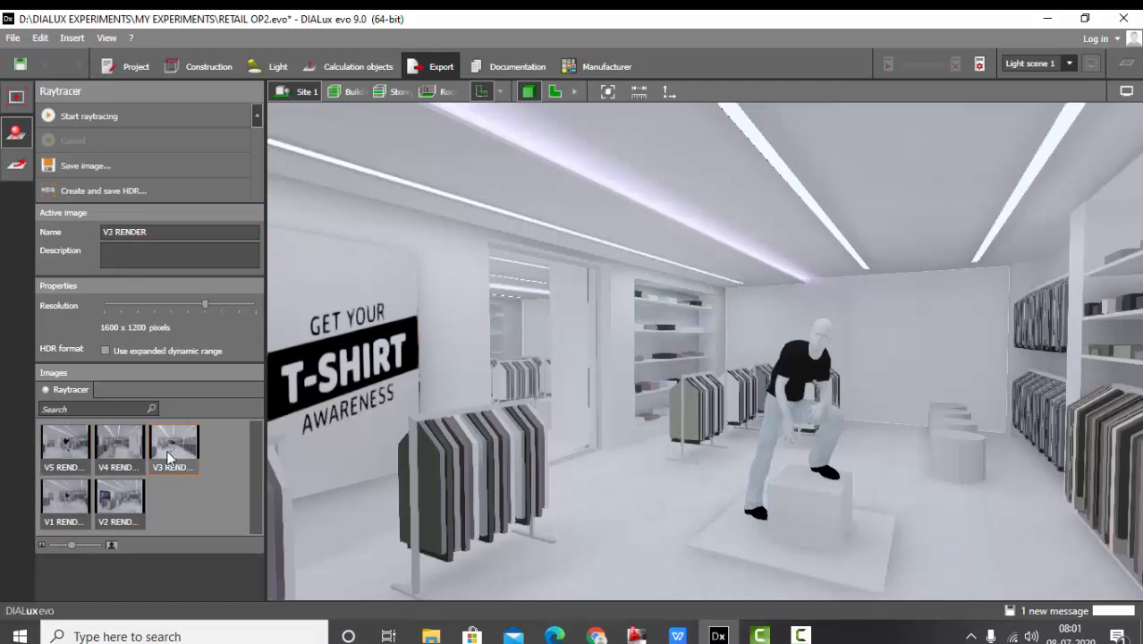
{"action": "left_click", "coordinate": [130, 451]}
{"action": "left_click", "coordinate": [122, 505]}
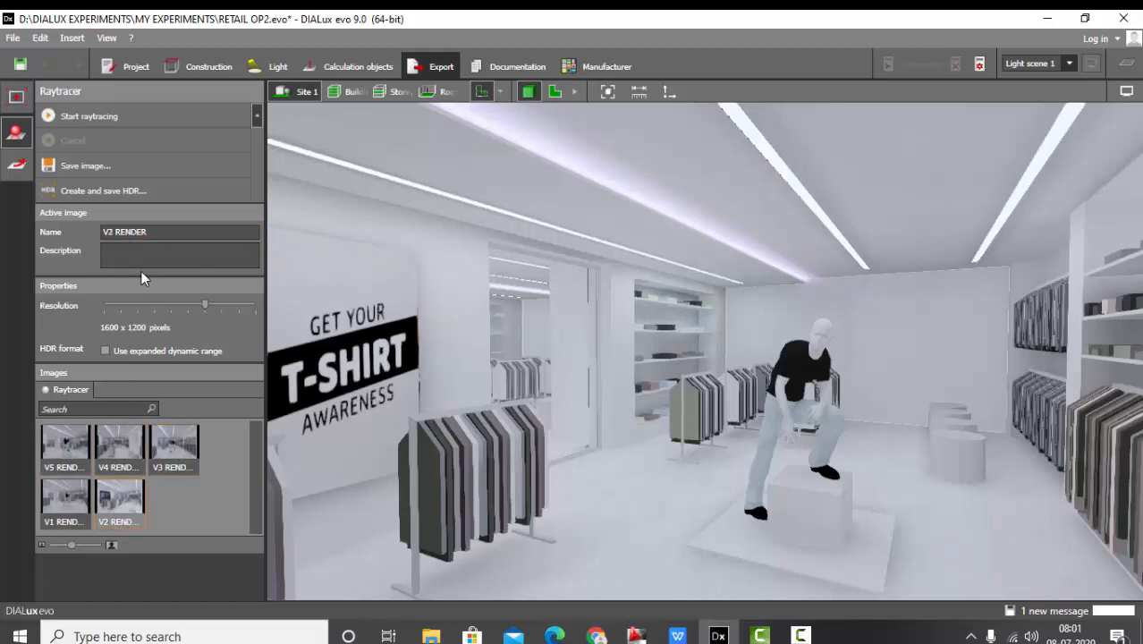
{"action": "left_click", "coordinate": [159, 232]}
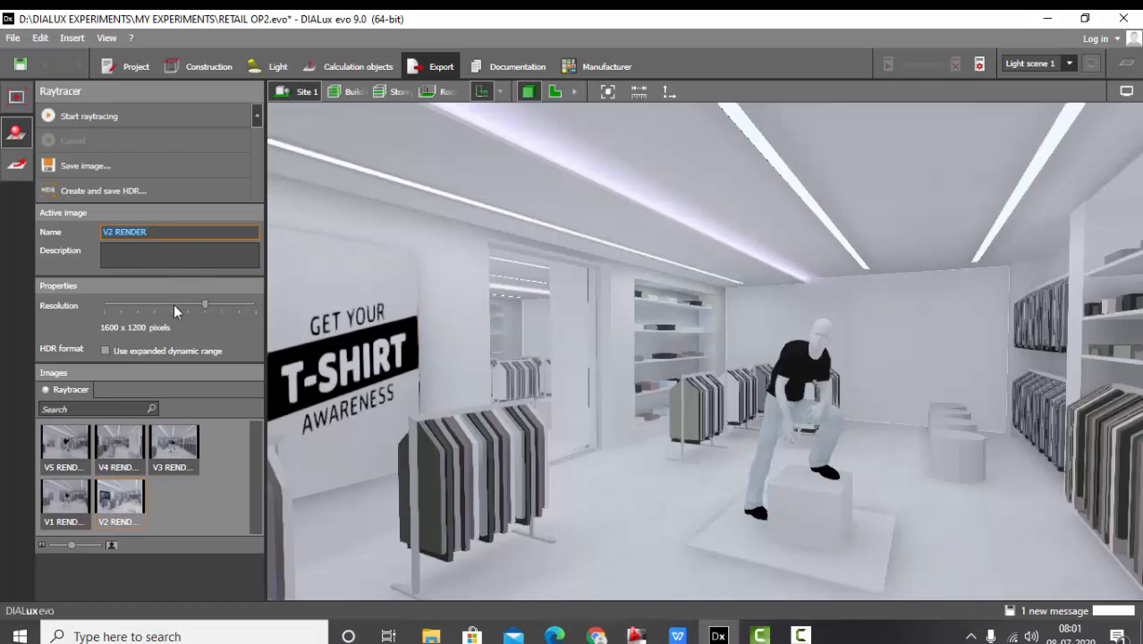
{"action": "left_click", "coordinate": [175, 442]}
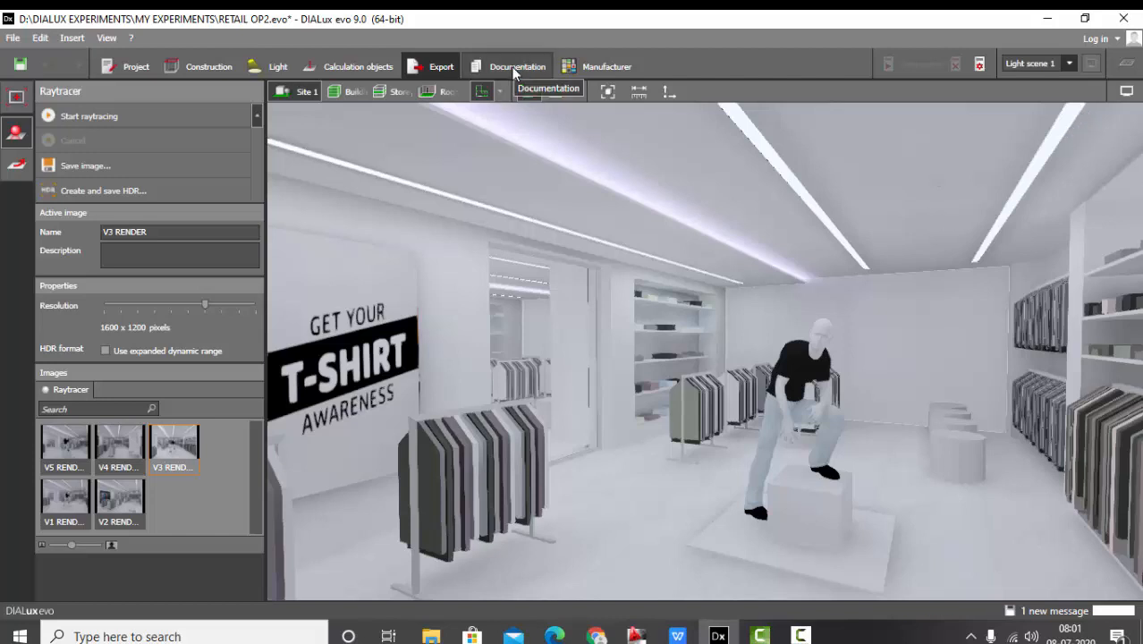
- Bring up the project documentation and edit its page selection to include all pages for Light scene 1
{"action": "left_click", "coordinate": [204, 66]}
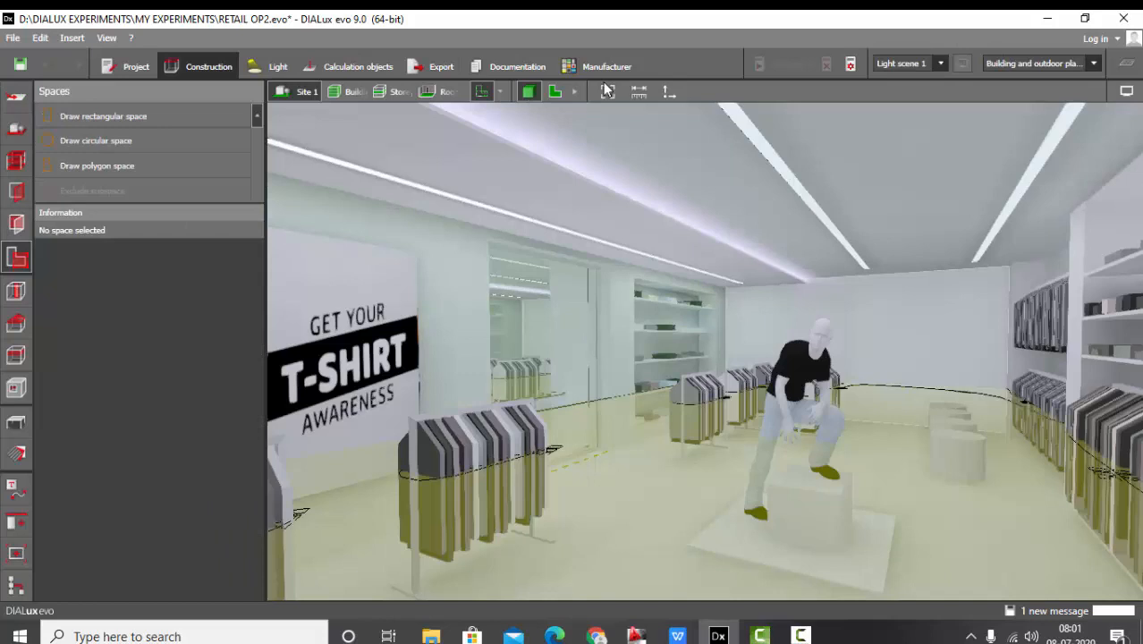
{"action": "left_click", "coordinate": [503, 68]}
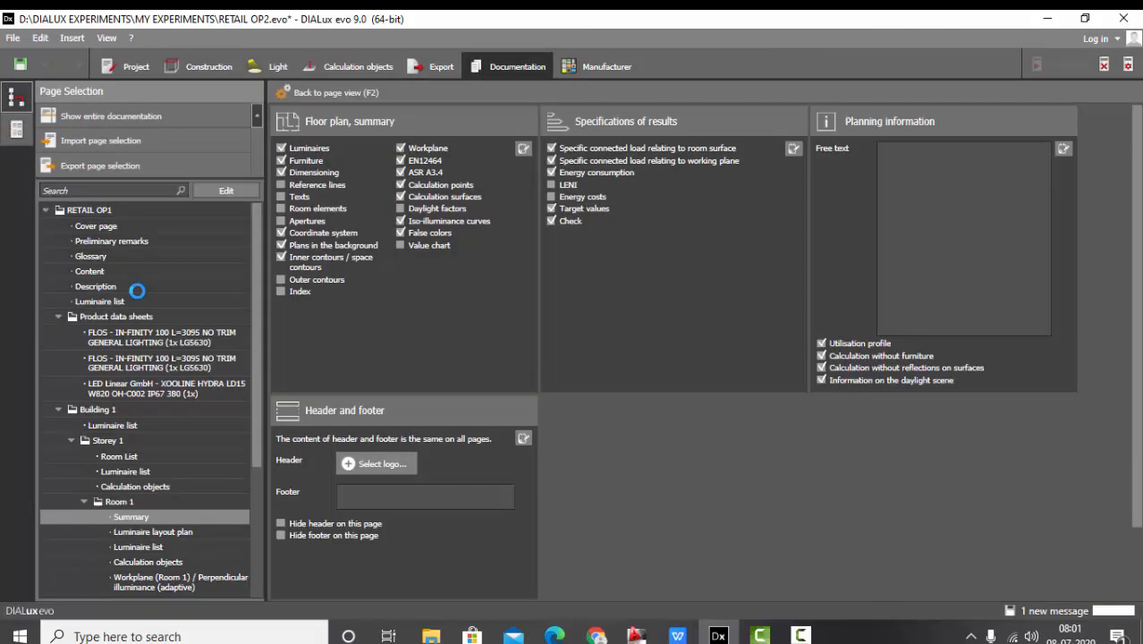
{"action": "scroll", "coordinate": [149, 503], "scroll_direction": "down", "scroll_amount": 5}
{"action": "scroll", "coordinate": [151, 488], "scroll_direction": "up", "scroll_amount": 5}
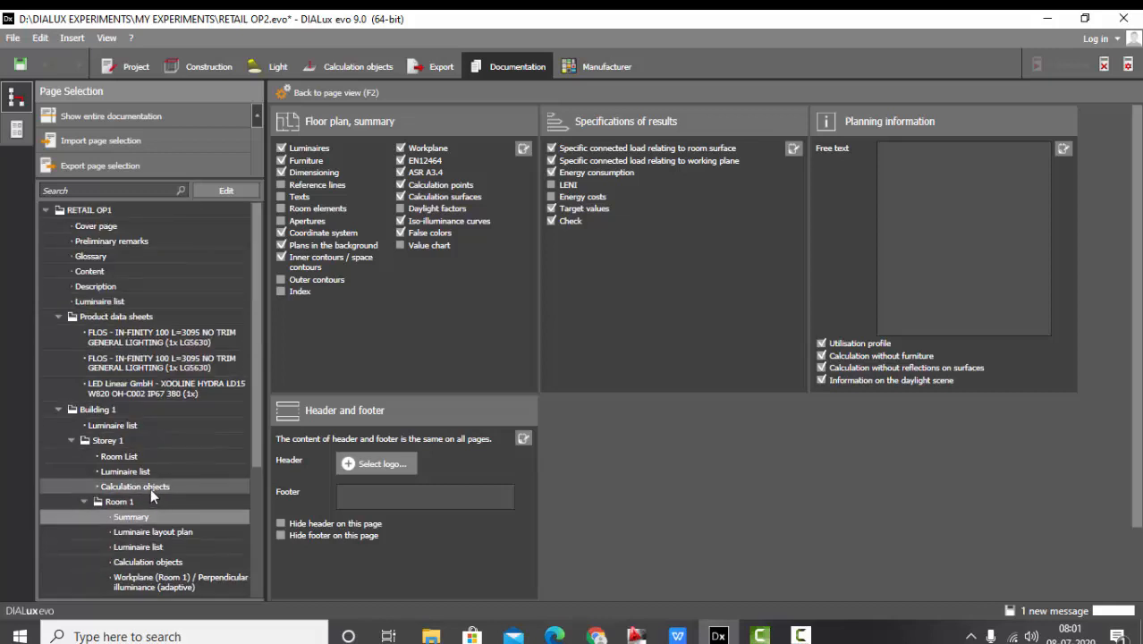
{"action": "left_click", "coordinate": [226, 192]}
{"action": "scroll", "coordinate": [63, 270], "scroll_direction": "down", "scroll_amount": 5}
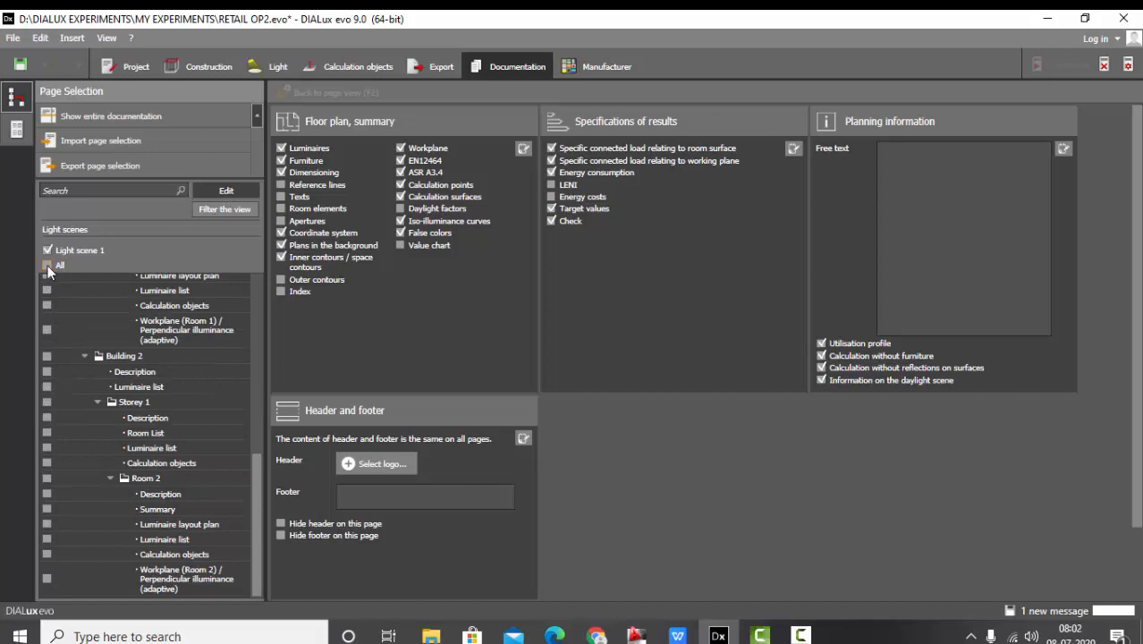
{"action": "left_click", "coordinate": [48, 266]}
{"action": "scroll", "coordinate": [111, 472], "scroll_direction": "up", "scroll_amount": 5}
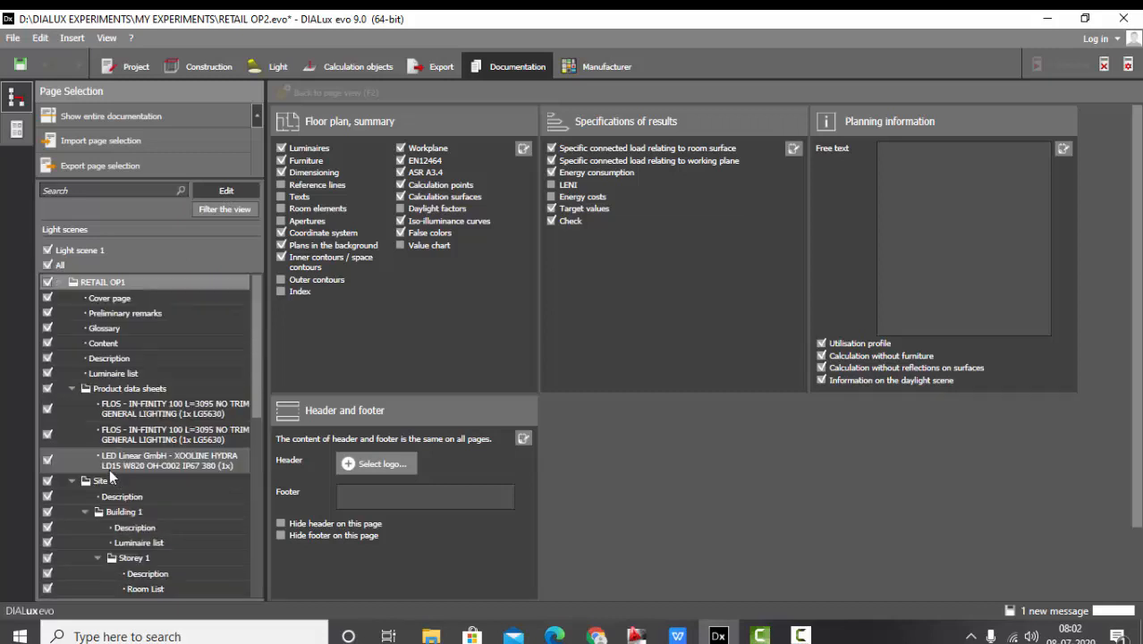
- Review the included documentation pages, from the cover page and product data sheets through both buildings' room and calculation entries
{"action": "scroll", "coordinate": [107, 435], "scroll_direction": "down", "scroll_amount": 5}
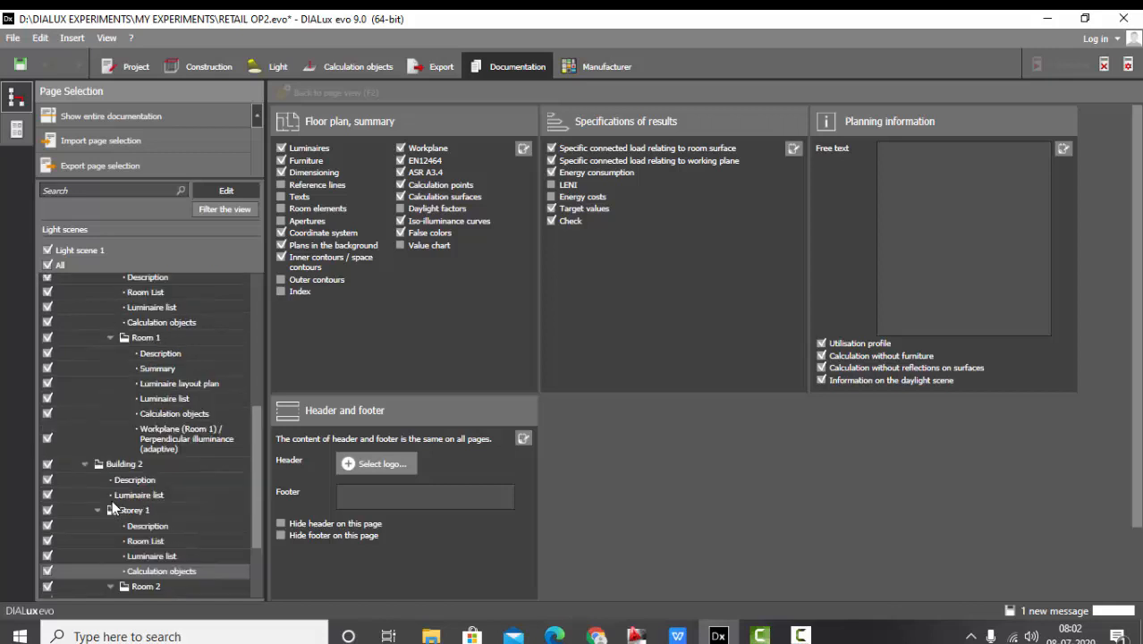
{"action": "scroll", "coordinate": [112, 500], "scroll_direction": "up", "scroll_amount": 5}
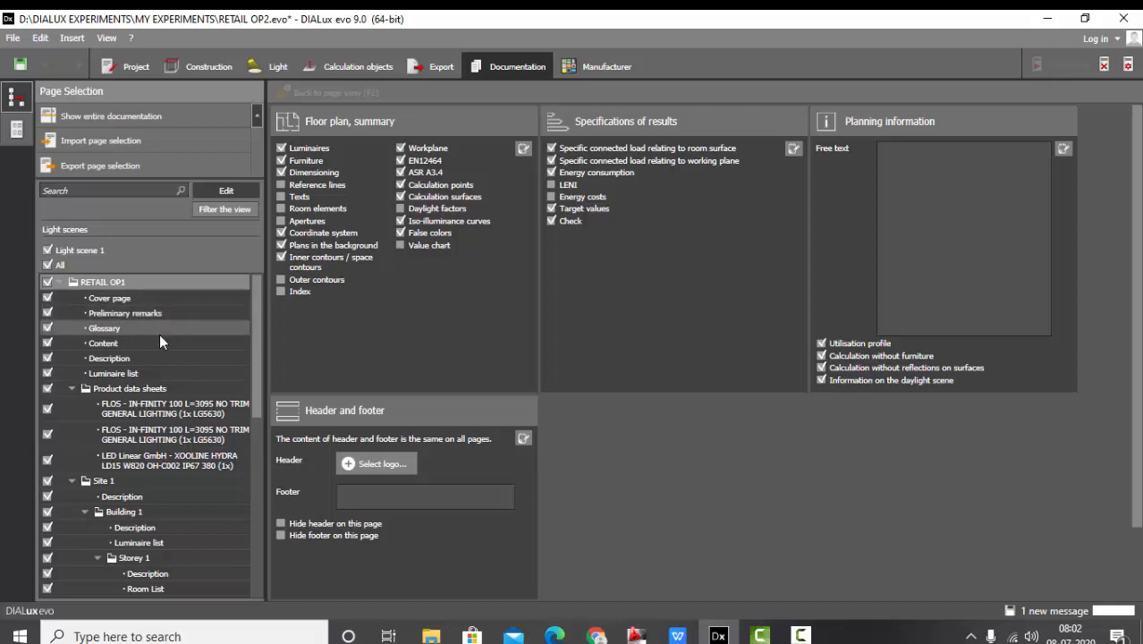
{"action": "scroll", "coordinate": [163, 331], "scroll_direction": "down", "scroll_amount": 2}
{"action": "scroll", "coordinate": [160, 340], "scroll_direction": "up", "scroll_amount": 2}
{"action": "scroll", "coordinate": [164, 332], "scroll_direction": "down", "scroll_amount": 1}
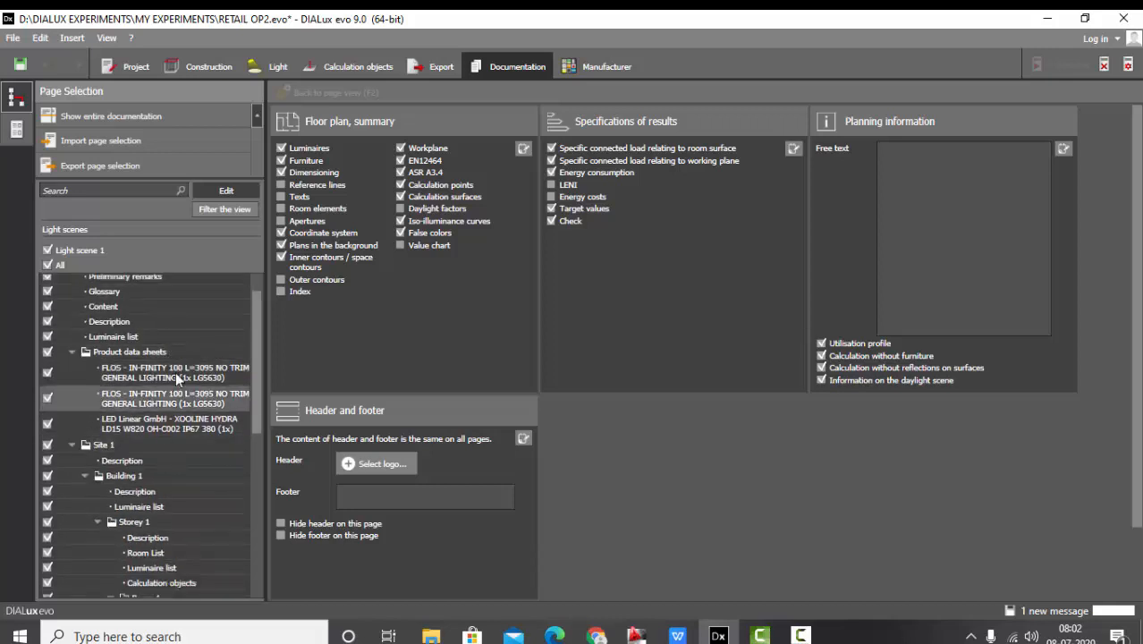
{"action": "scroll", "coordinate": [196, 351], "scroll_direction": "down", "scroll_amount": 3}
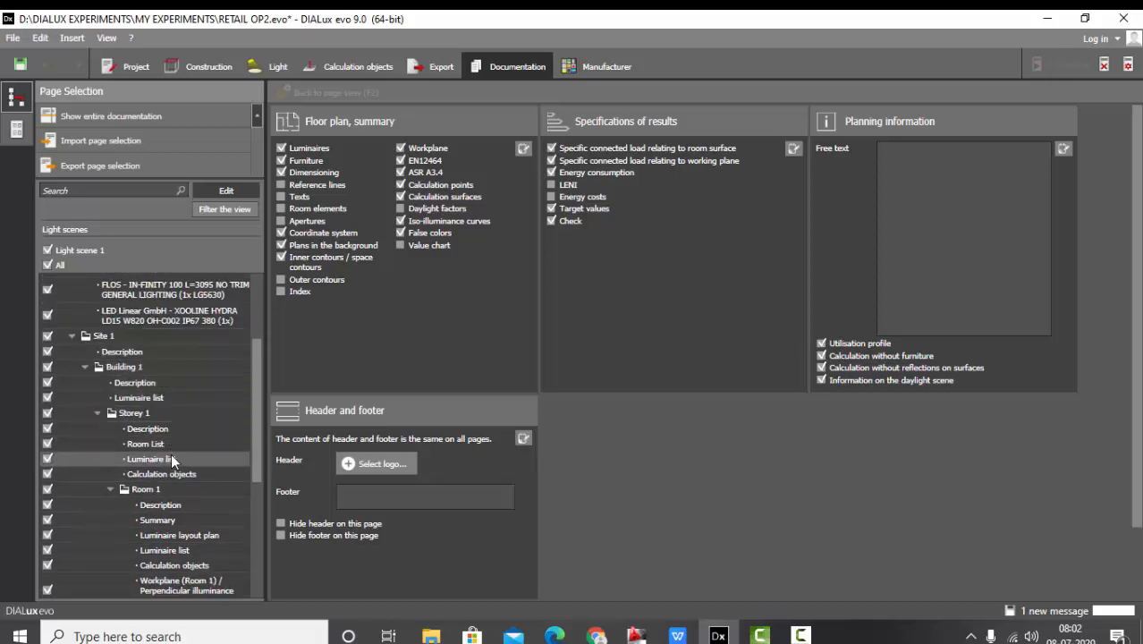
{"action": "scroll", "coordinate": [174, 472], "scroll_direction": "down", "scroll_amount": 4}
{"action": "scroll", "coordinate": [174, 438], "scroll_direction": "down", "scroll_amount": 2}
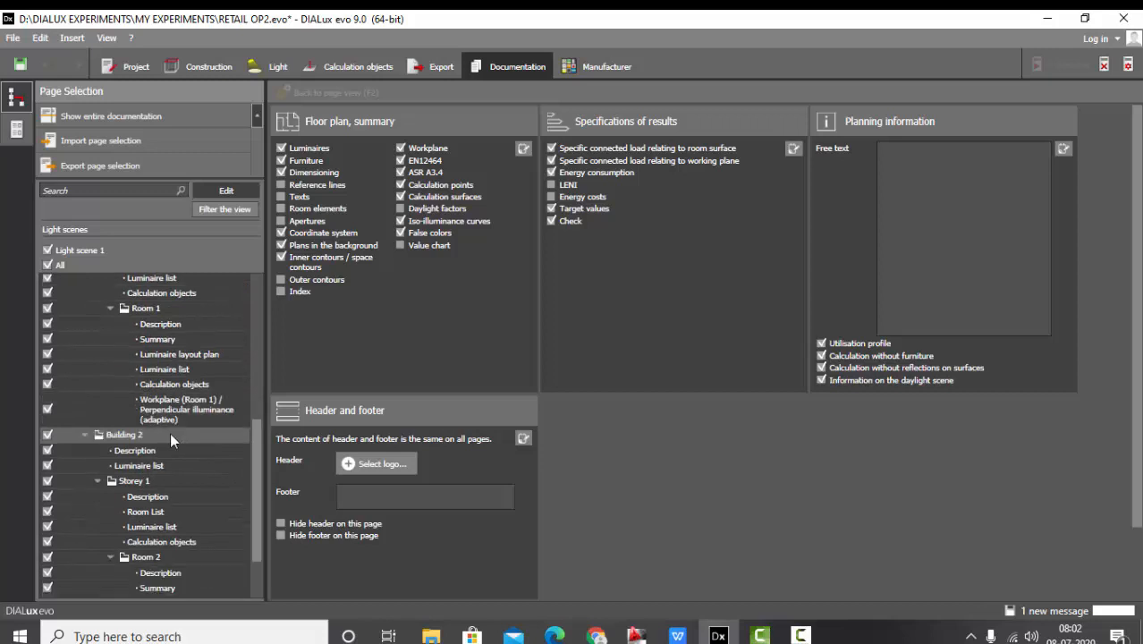
{"action": "scroll", "coordinate": [177, 538], "scroll_direction": "down", "scroll_amount": 2}
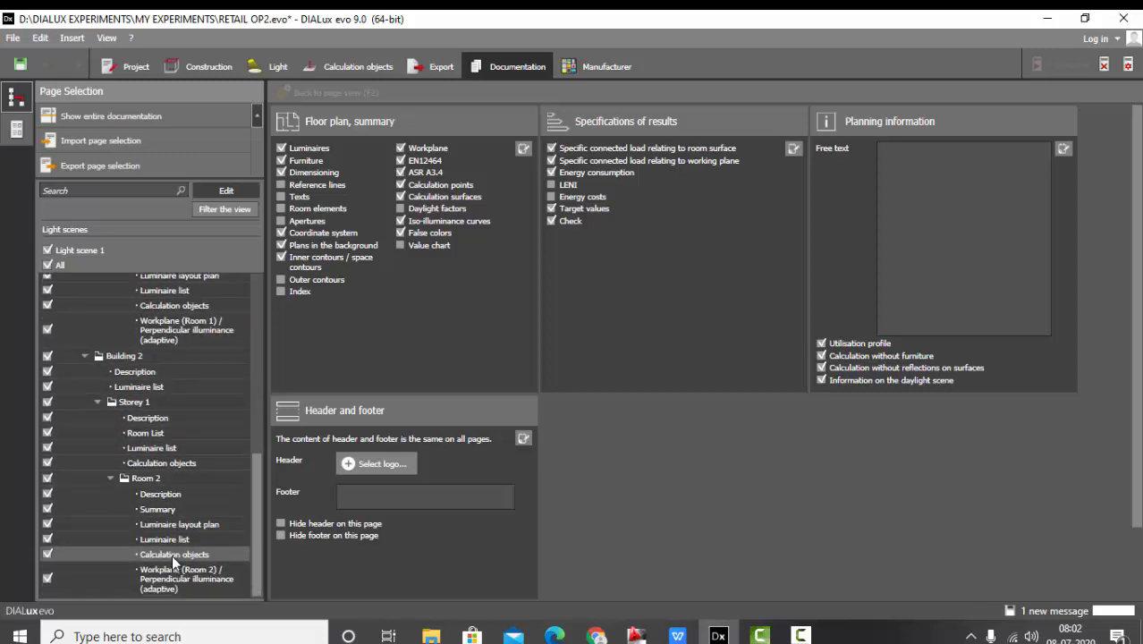
{"action": "scroll", "coordinate": [171, 514], "scroll_direction": "up", "scroll_amount": 7}
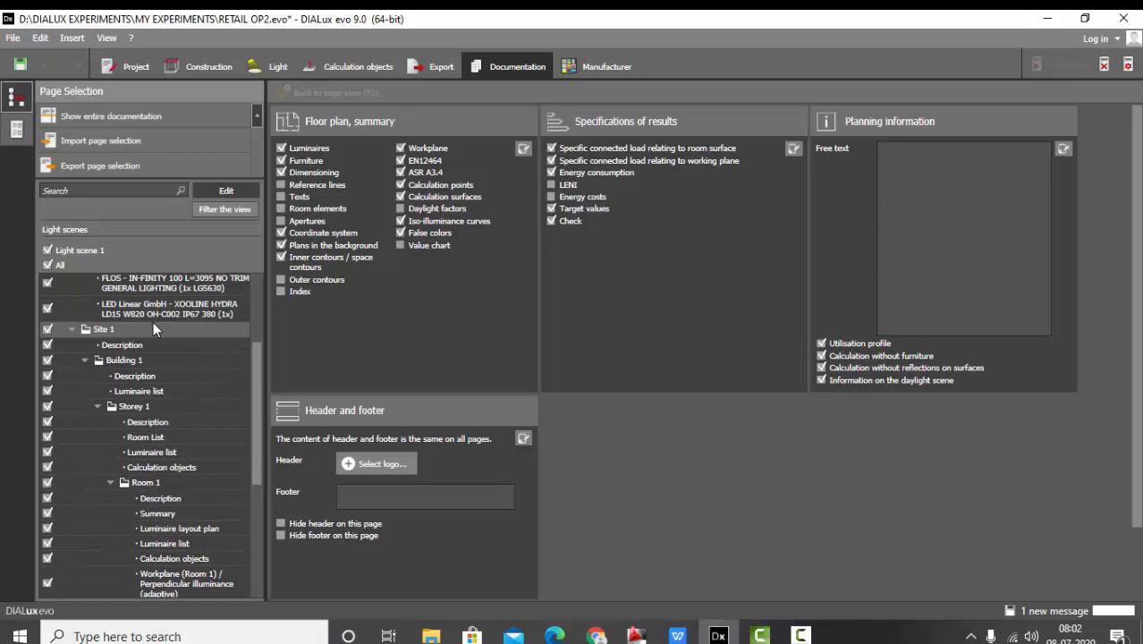
- Show the page preview of Site 1's Description and examine its image area and text from start to end
{"action": "left_click", "coordinate": [129, 345]}
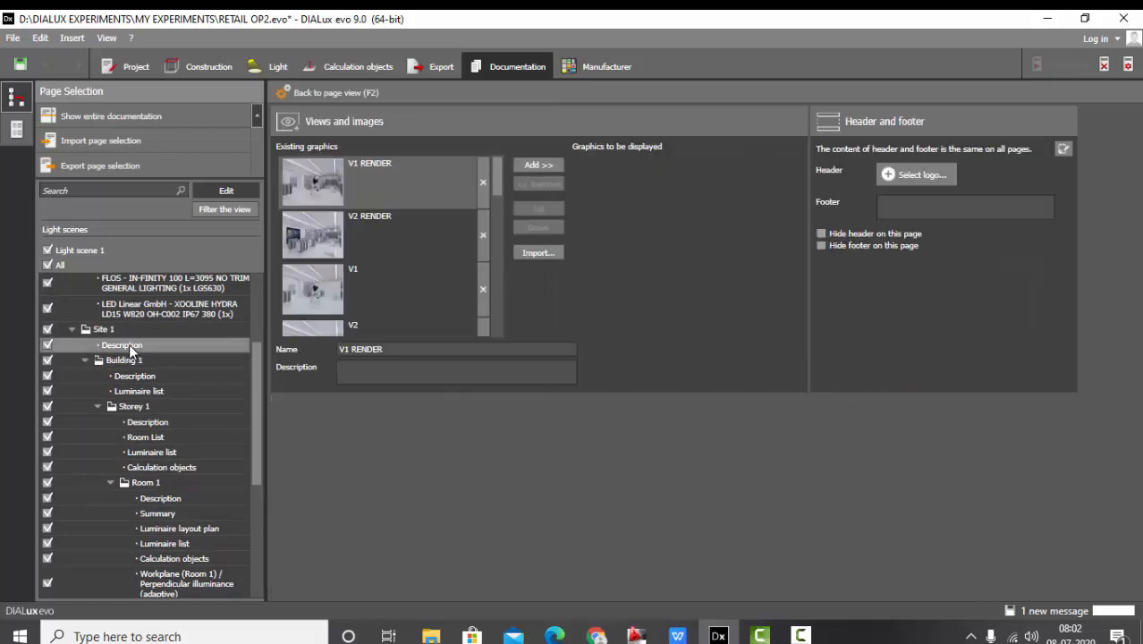
{"action": "double_click", "coordinate": [130, 347]}
{"action": "scroll", "coordinate": [630, 247], "scroll_direction": "down", "scroll_amount": 2}
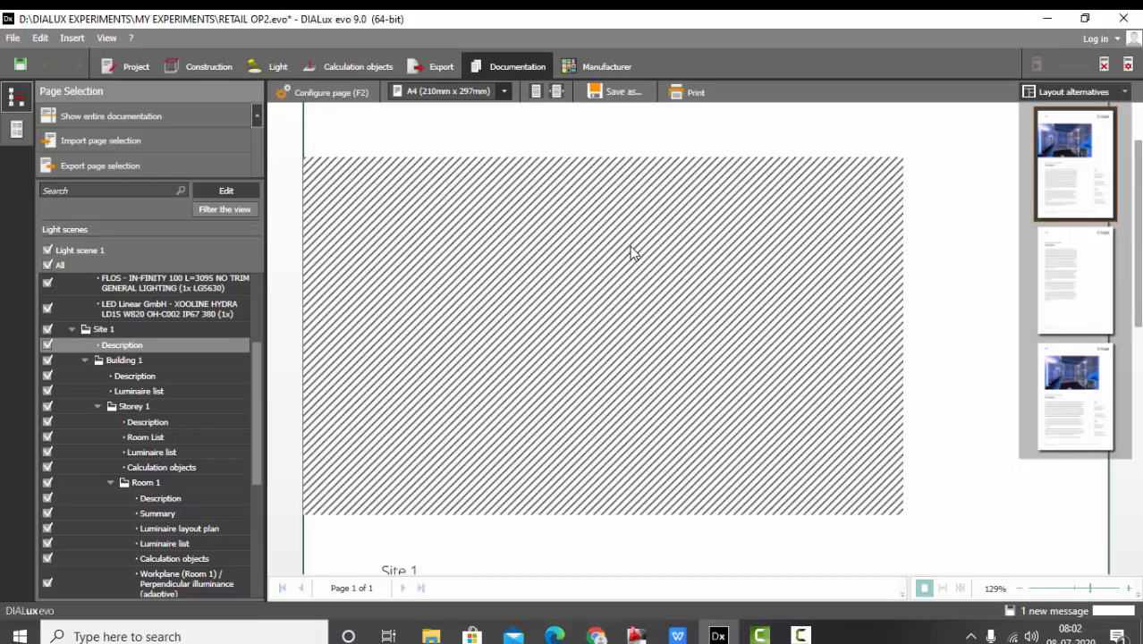
{"action": "scroll", "coordinate": [698, 367], "scroll_direction": "down", "scroll_amount": 4}
{"action": "scroll", "coordinate": [678, 420], "scroll_direction": "up", "scroll_amount": 5}
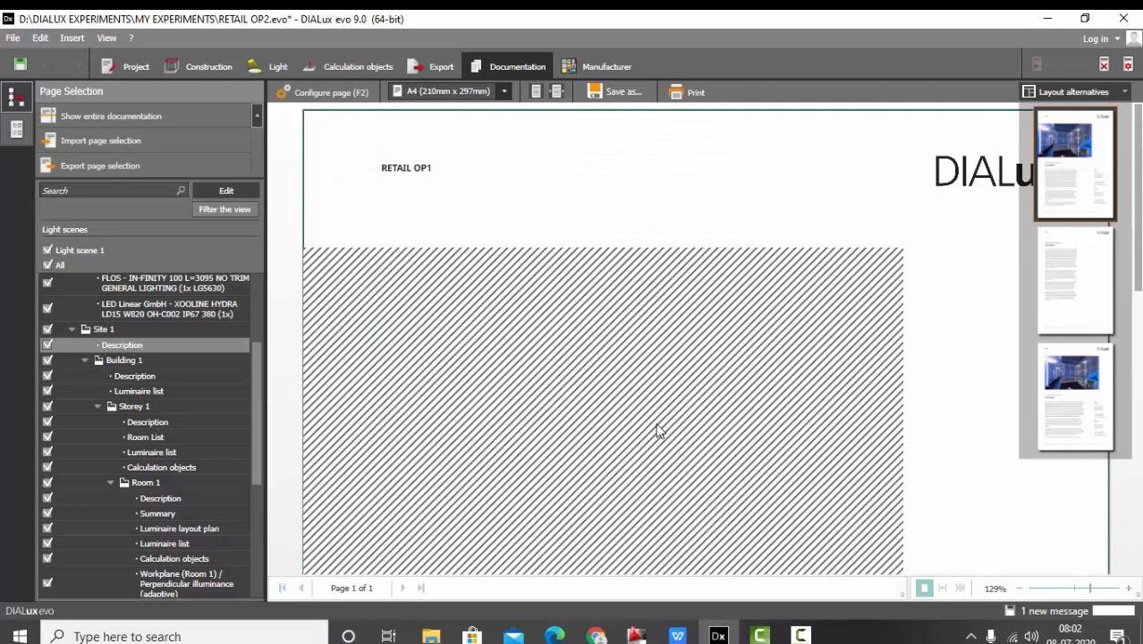
{"action": "scroll", "coordinate": [658, 430], "scroll_direction": "down", "scroll_amount": 5}
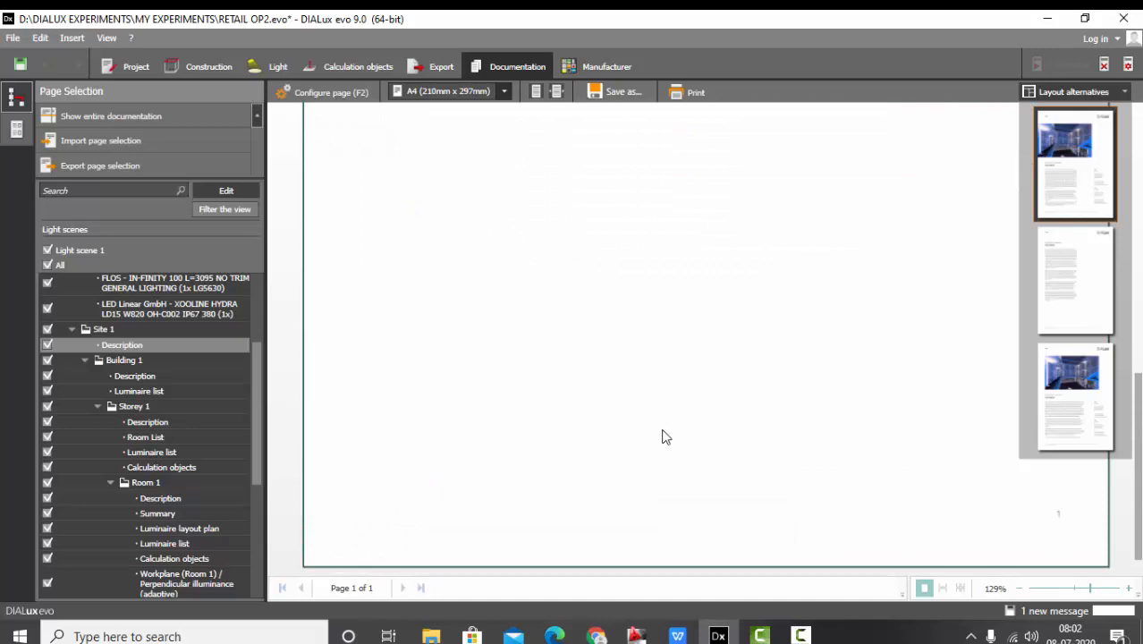
{"action": "scroll", "coordinate": [664, 436], "scroll_direction": "up", "scroll_amount": 5}
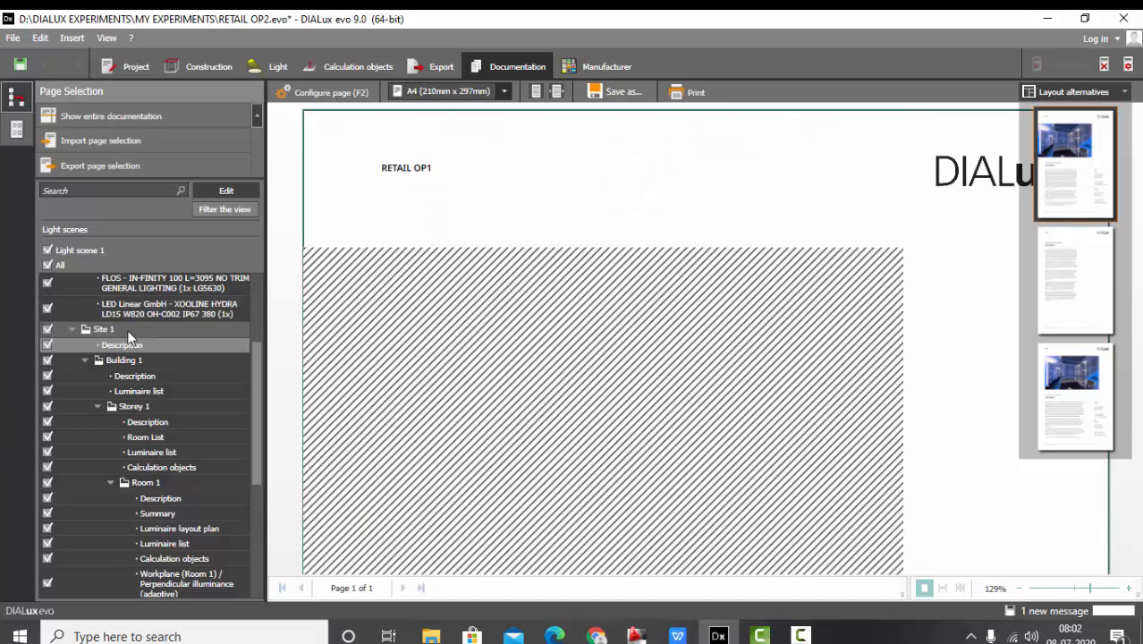
{"action": "scroll", "coordinate": [703, 338], "scroll_direction": "down", "scroll_amount": 5}
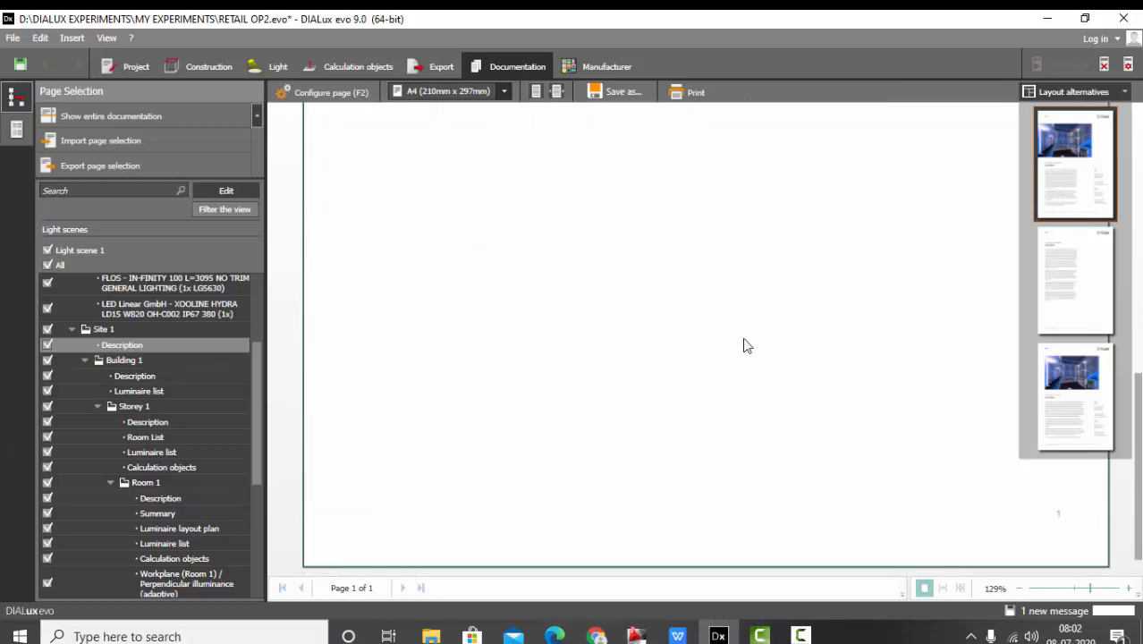
{"action": "scroll", "coordinate": [743, 337], "scroll_direction": "up", "scroll_amount": 4}
{"action": "scroll", "coordinate": [601, 272], "scroll_direction": "up", "scroll_amount": 2}
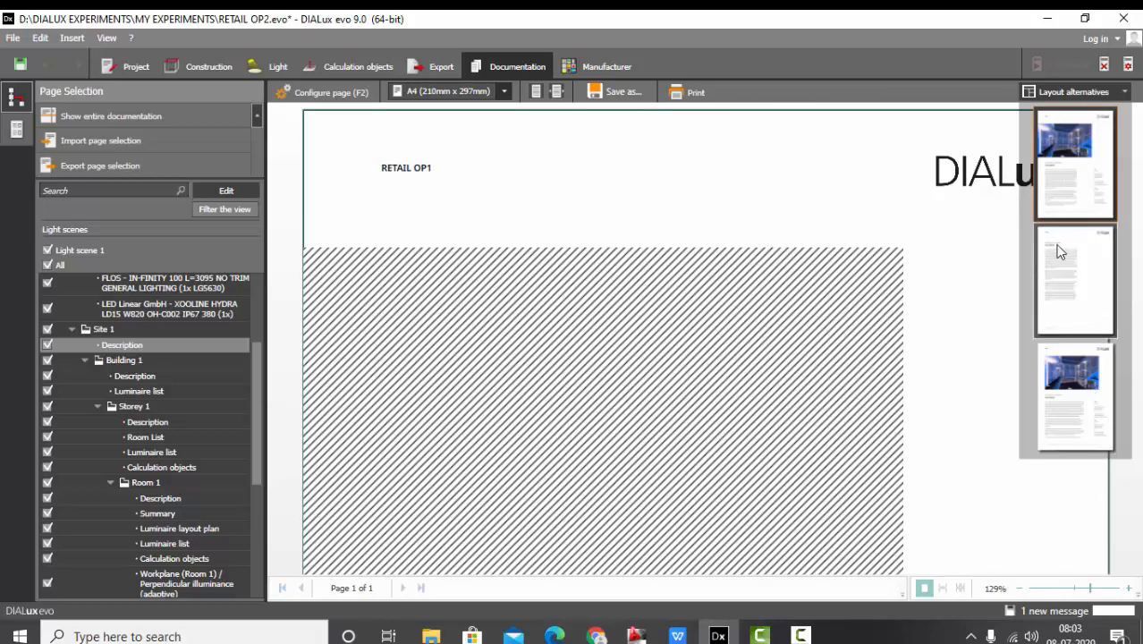
- Try the third layout alternative on Site 1's Description page, restore the first one and check the page
{"action": "left_click", "coordinate": [1073, 394]}
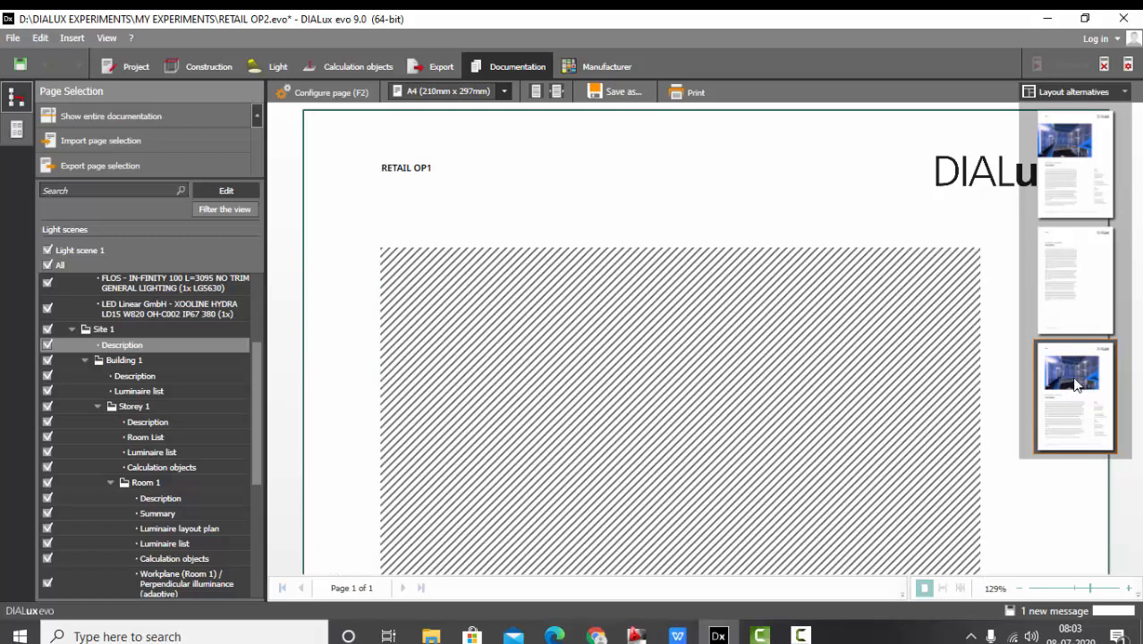
{"action": "left_click", "coordinate": [1079, 193]}
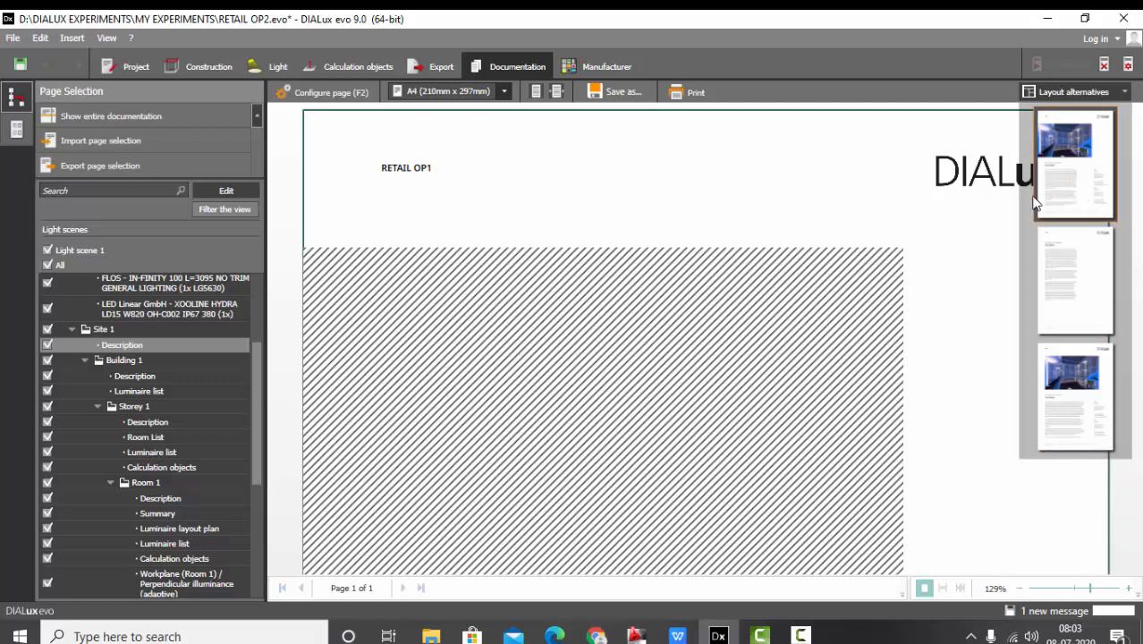
{"action": "scroll", "coordinate": [1006, 215], "scroll_direction": "down", "scroll_amount": 2}
{"action": "scroll", "coordinate": [1005, 215], "scroll_direction": "down", "scroll_amount": 4}
{"action": "scroll", "coordinate": [1006, 215], "scroll_direction": "up", "scroll_amount": 6}
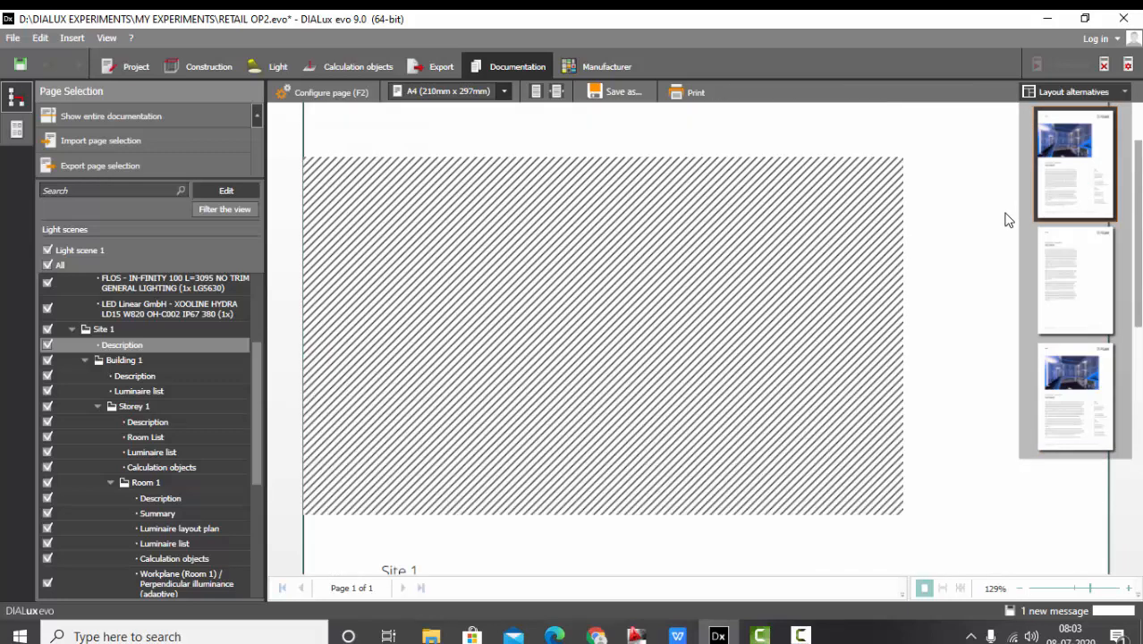
- Open the page configuration for Site 1's Description and look through the existing renders, views and thermal graphics
{"action": "left_click", "coordinate": [331, 93]}
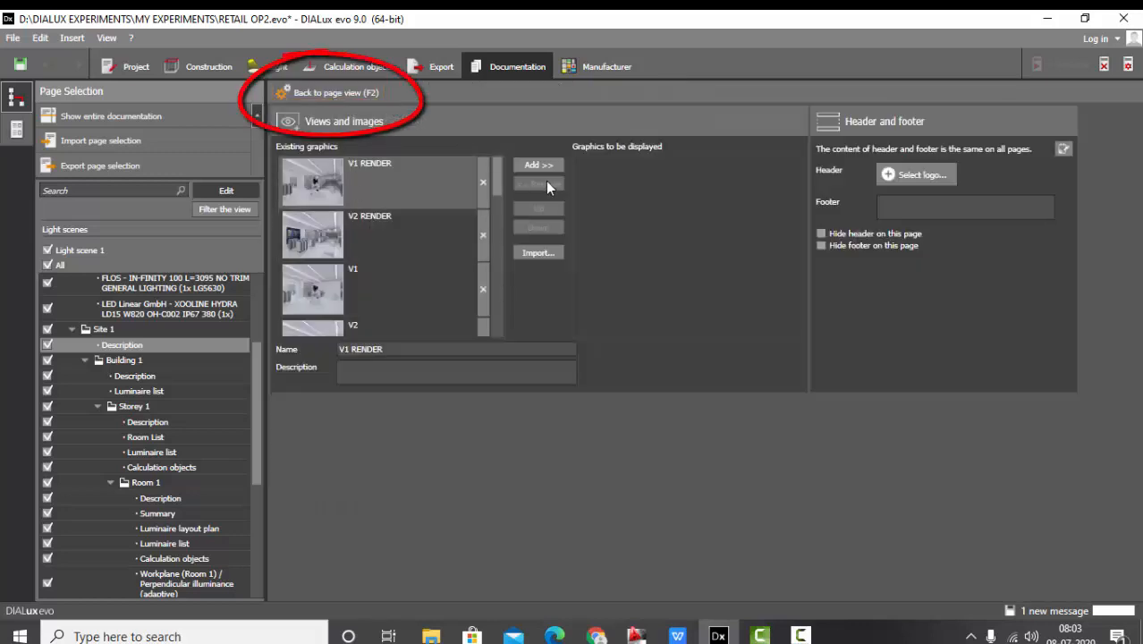
{"action": "scroll", "coordinate": [383, 333], "scroll_direction": "down", "scroll_amount": 4}
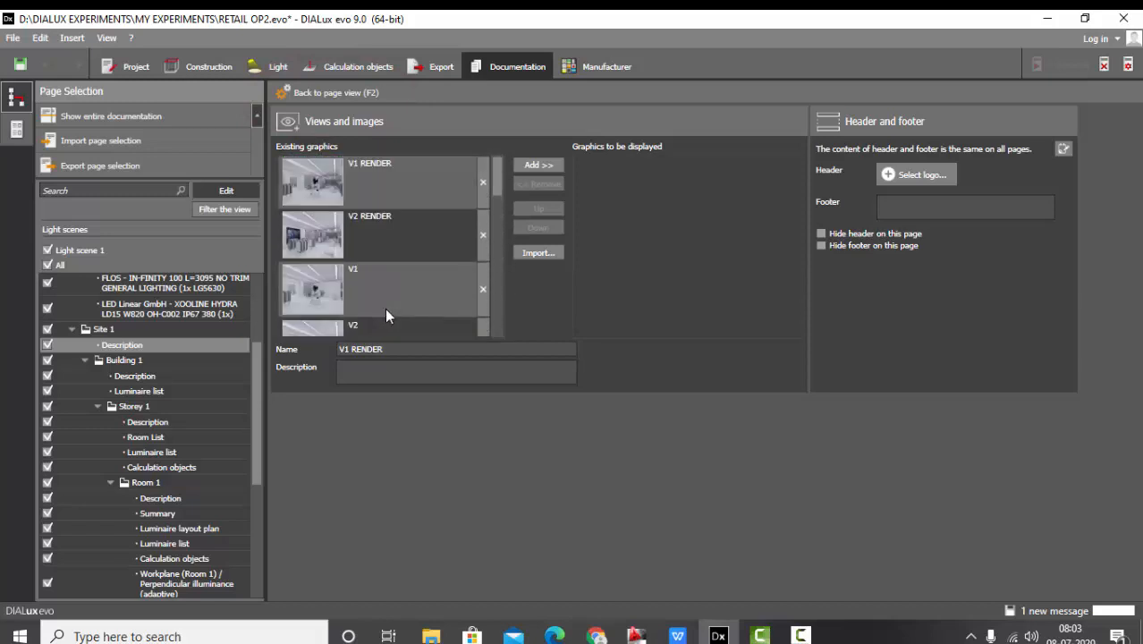
{"action": "scroll", "coordinate": [386, 311], "scroll_direction": "down", "scroll_amount": 8}
{"action": "scroll", "coordinate": [385, 310], "scroll_direction": "up", "scroll_amount": 1}
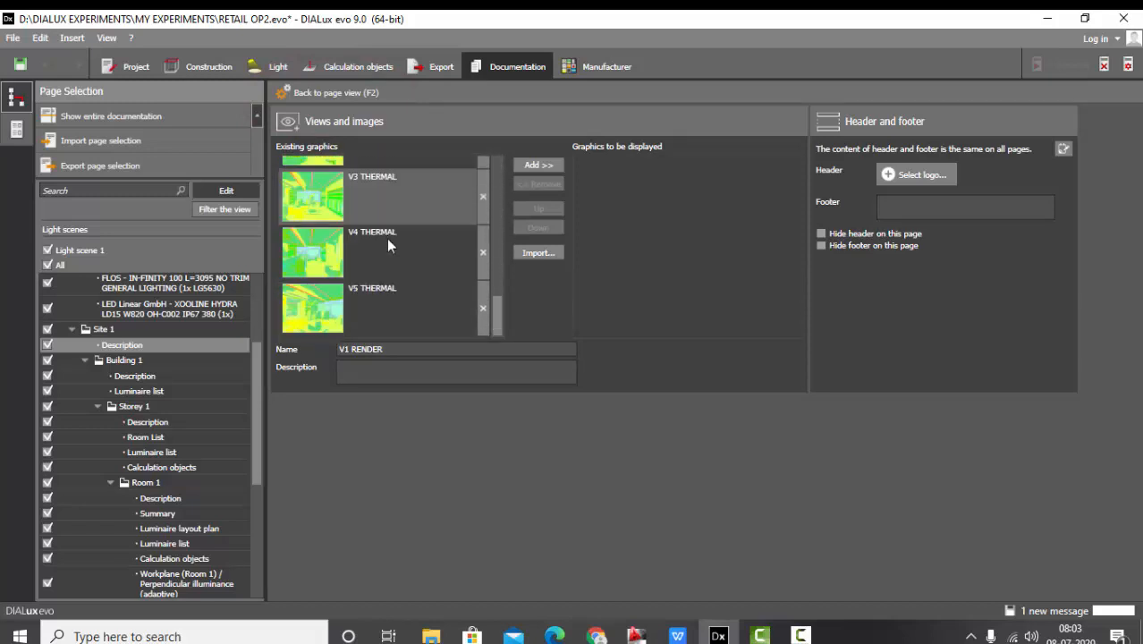
{"action": "scroll", "coordinate": [375, 281], "scroll_direction": "up", "scroll_amount": 4}
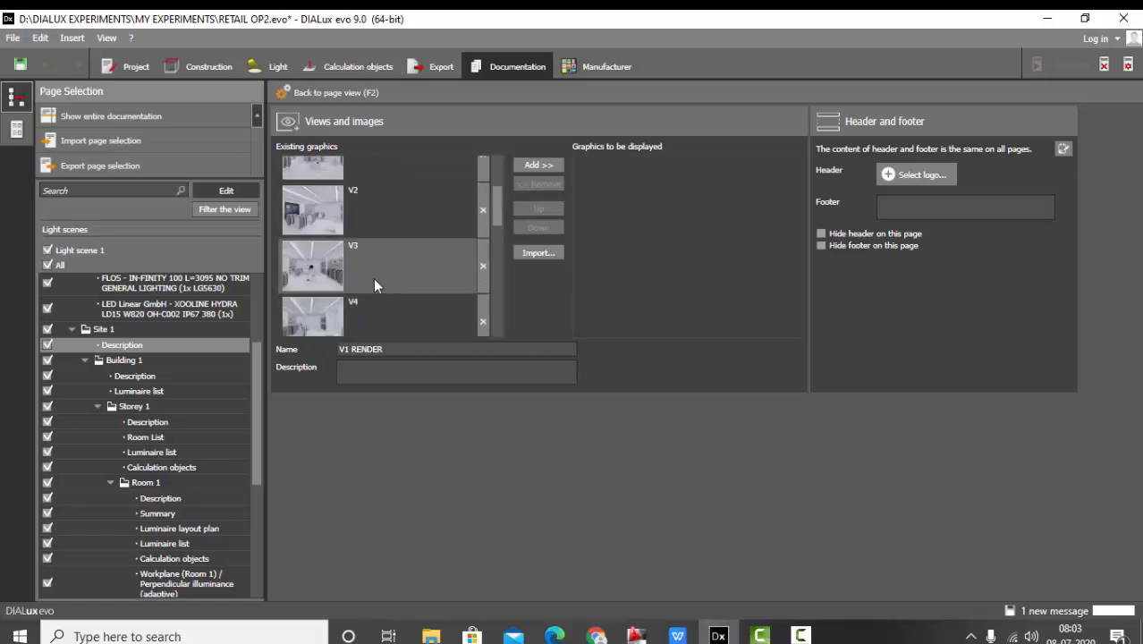
{"action": "scroll", "coordinate": [381, 229], "scroll_direction": "down", "scroll_amount": 8}
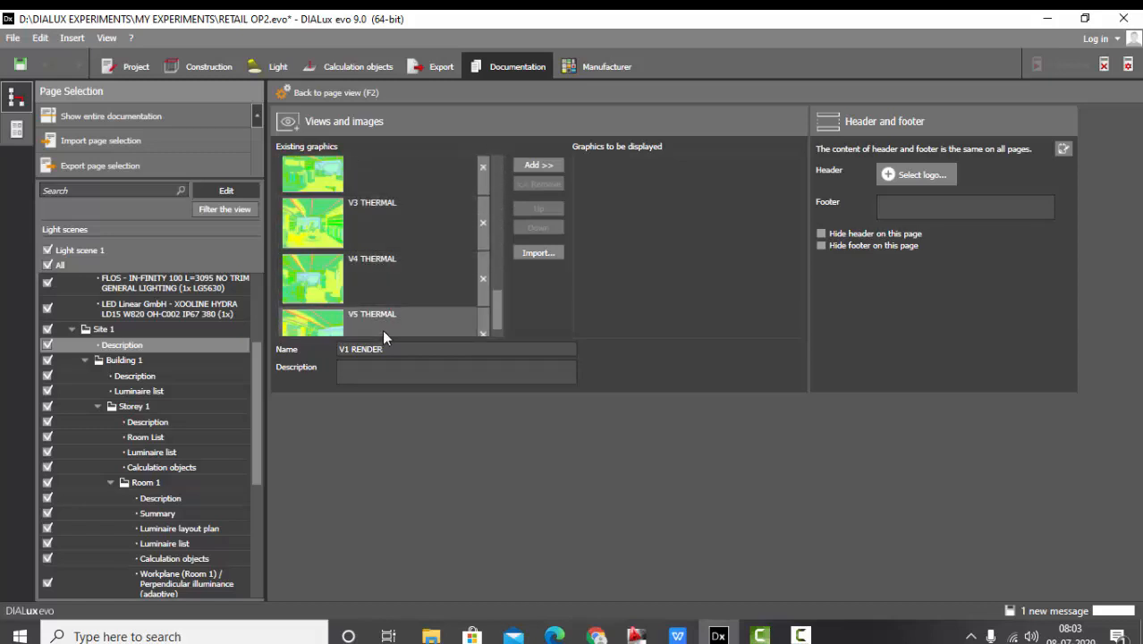
{"action": "scroll", "coordinate": [384, 304], "scroll_direction": "up", "scroll_amount": 10}
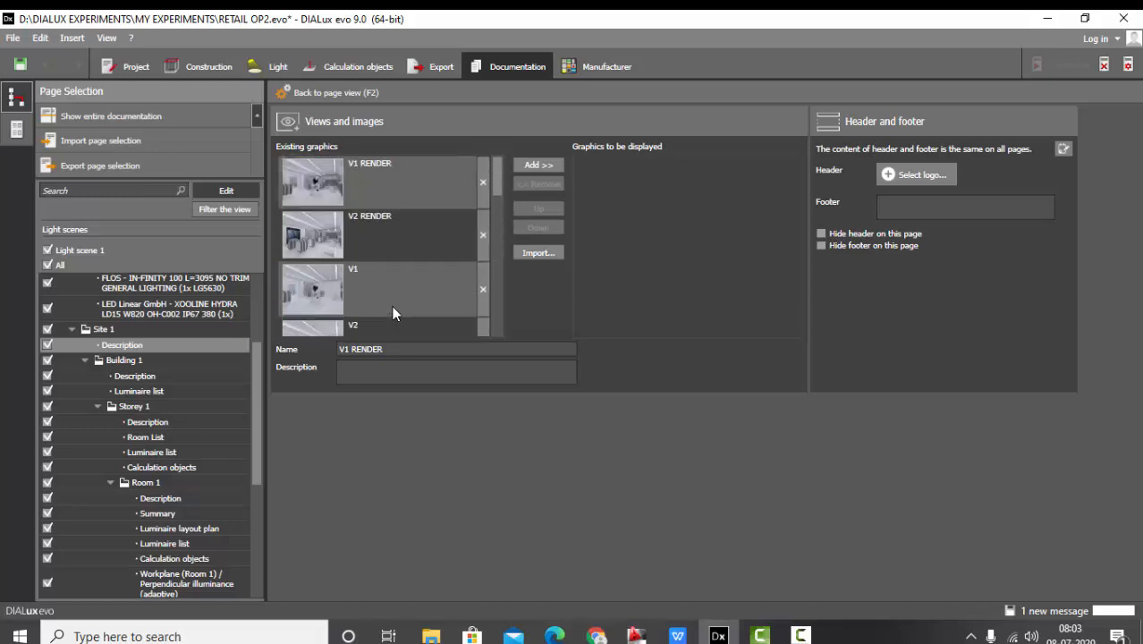
- Add the V1 RENDER graphic to Site 1's Description page and check how it appears in the page view
{"action": "left_click", "coordinate": [465, 185]}
{"action": "left_click", "coordinate": [535, 165]}
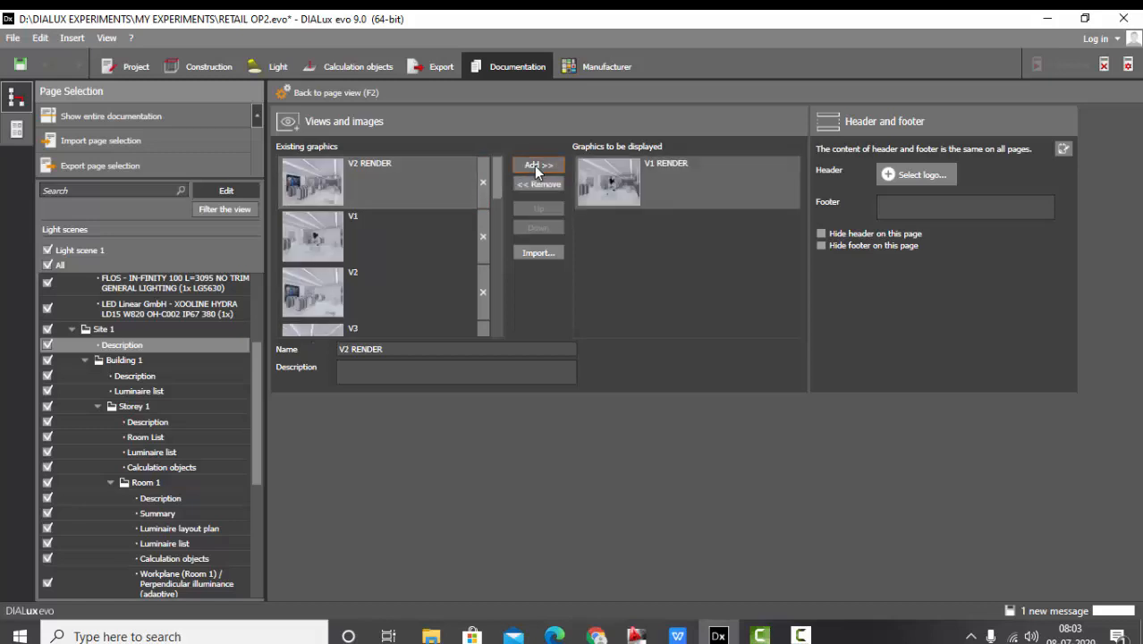
{"action": "left_click", "coordinate": [333, 94]}
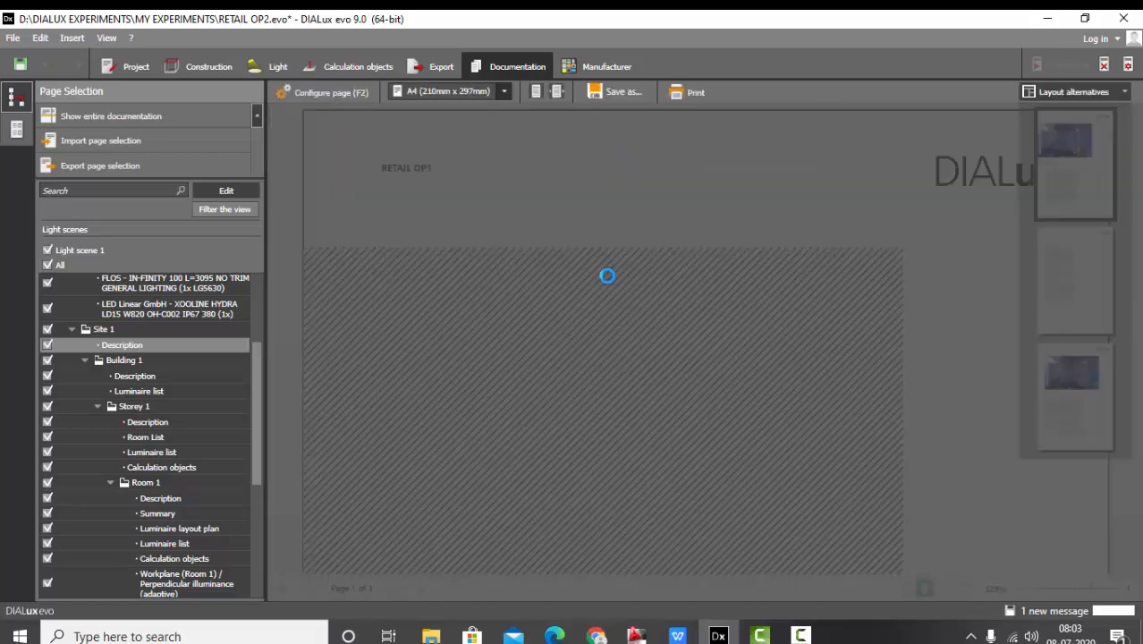
{"action": "scroll", "coordinate": [610, 282], "scroll_direction": "down", "scroll_amount": 3}
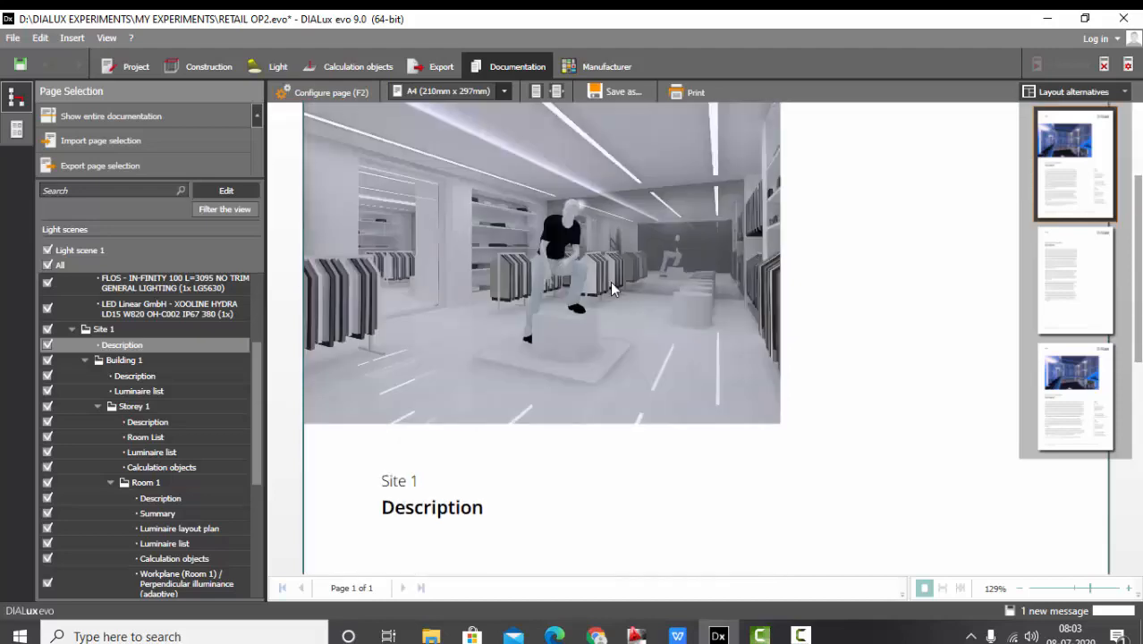
{"action": "scroll", "coordinate": [750, 331], "scroll_direction": "up", "scroll_amount": 3}
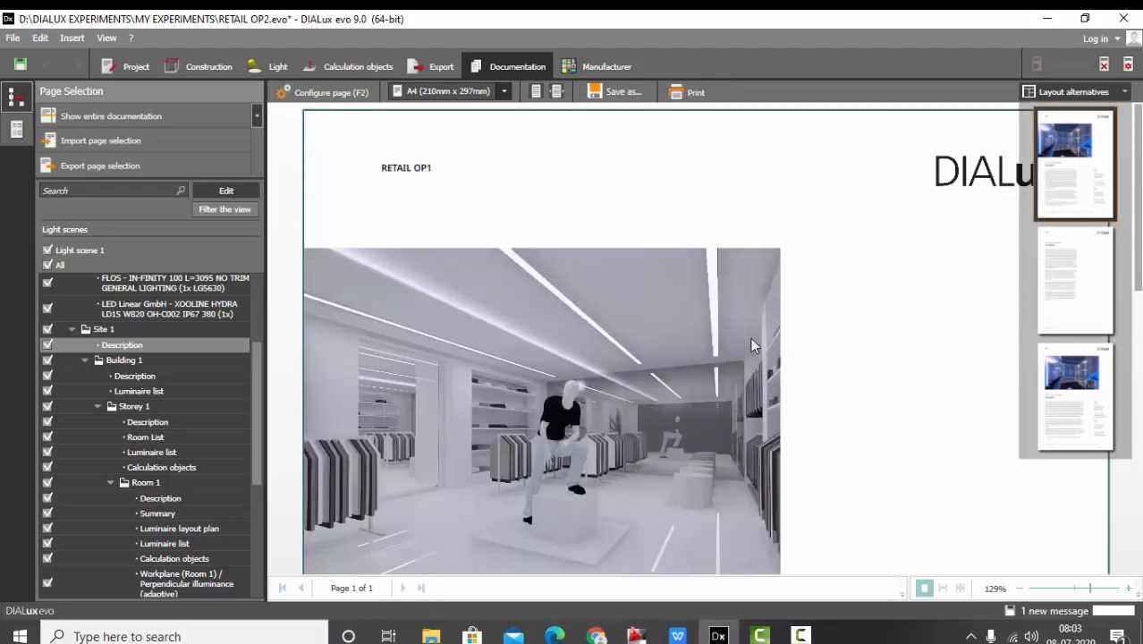
{"action": "scroll", "coordinate": [751, 344], "scroll_direction": "down", "scroll_amount": 5}
{"action": "scroll", "coordinate": [751, 344], "scroll_direction": "up", "scroll_amount": 5}
{"action": "scroll", "coordinate": [751, 344], "scroll_direction": "down", "scroll_amount": 3}
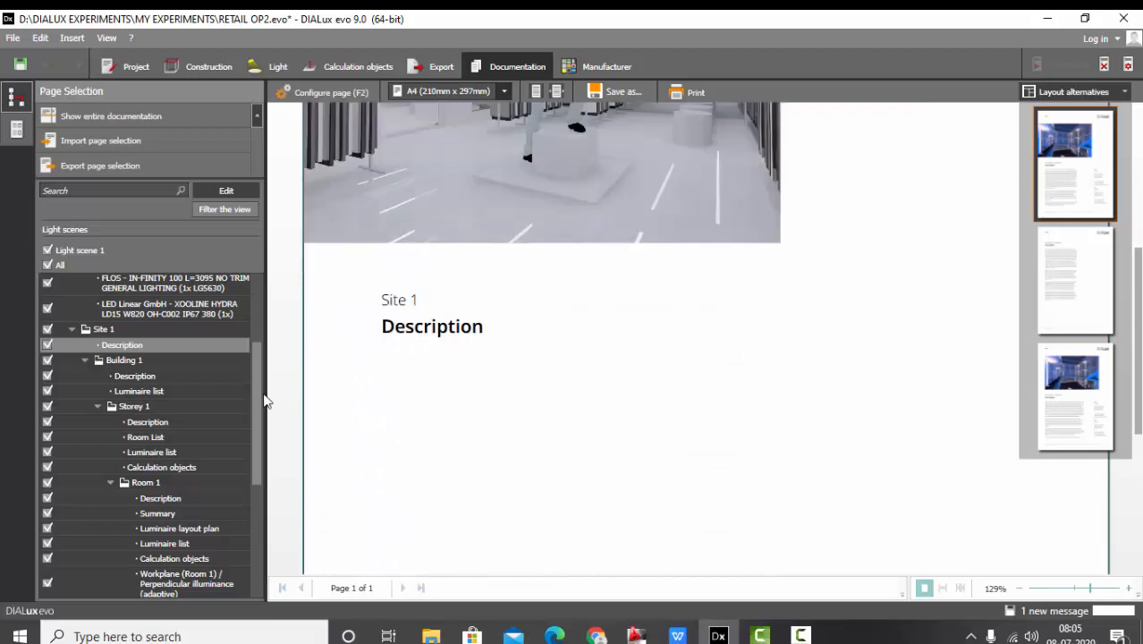
{"action": "scroll", "coordinate": [384, 225], "scroll_direction": "down", "scroll_amount": 2}
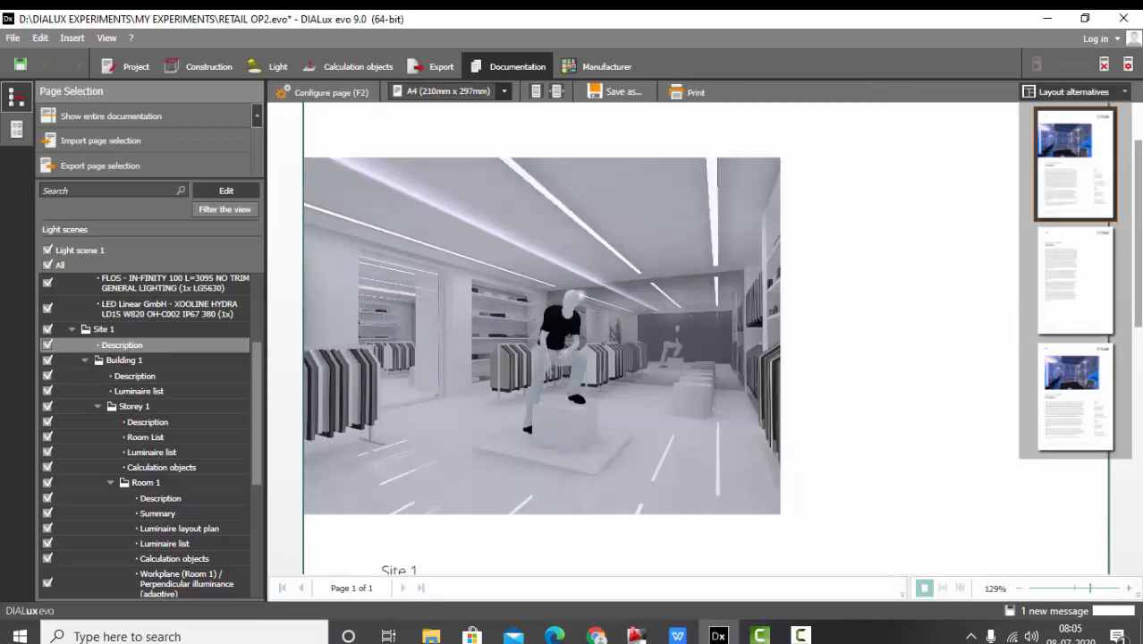
- Try the third layout alternative with the V1 RENDER image in place, restore the first one and check the page
{"action": "left_click", "coordinate": [1063, 401]}
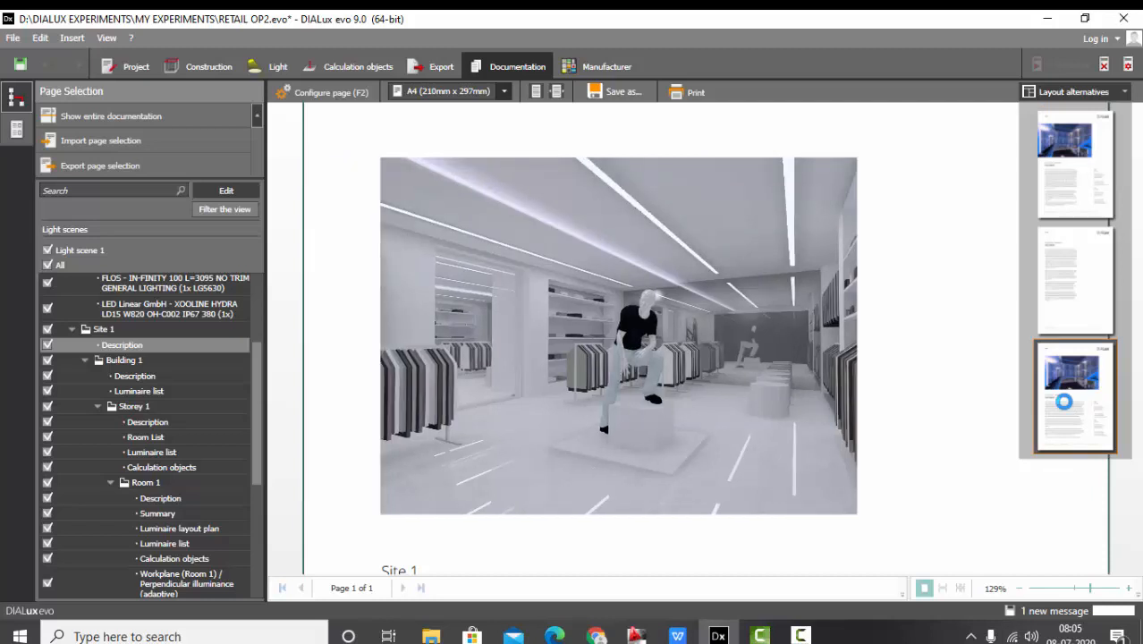
{"action": "left_click", "coordinate": [1067, 159]}
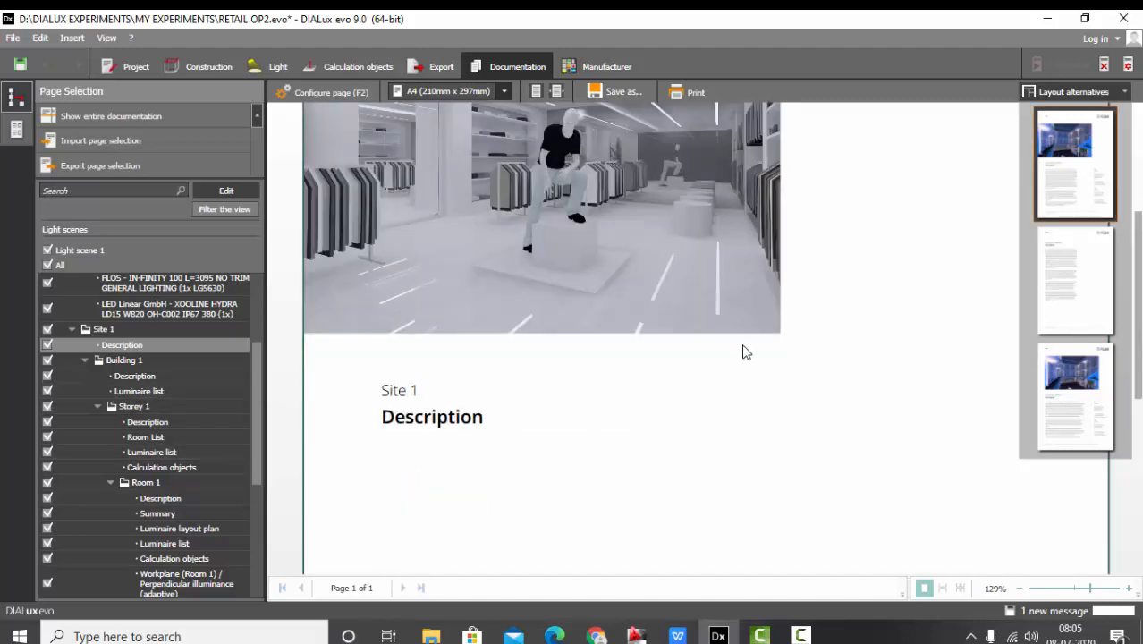
{"action": "scroll", "coordinate": [739, 367], "scroll_direction": "down", "scroll_amount": 5}
{"action": "scroll", "coordinate": [738, 367], "scroll_direction": "up", "scroll_amount": 5}
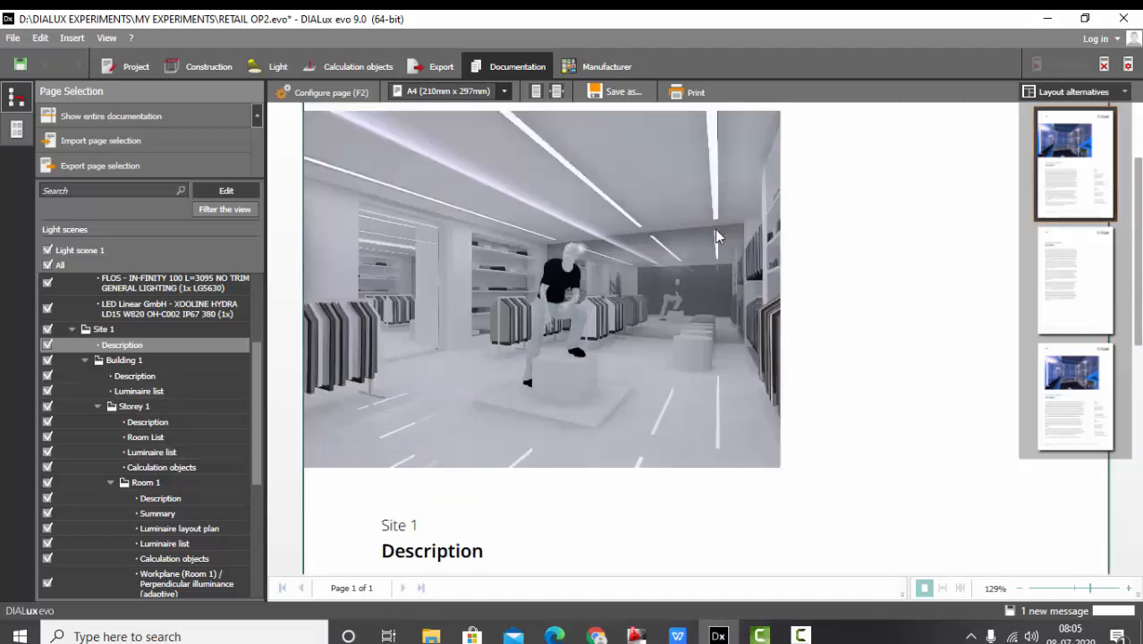
- Add the V2 RENDER graphic to the graphics displayed on Site 1's Description page and return to the page view
{"action": "left_click", "coordinate": [304, 92]}
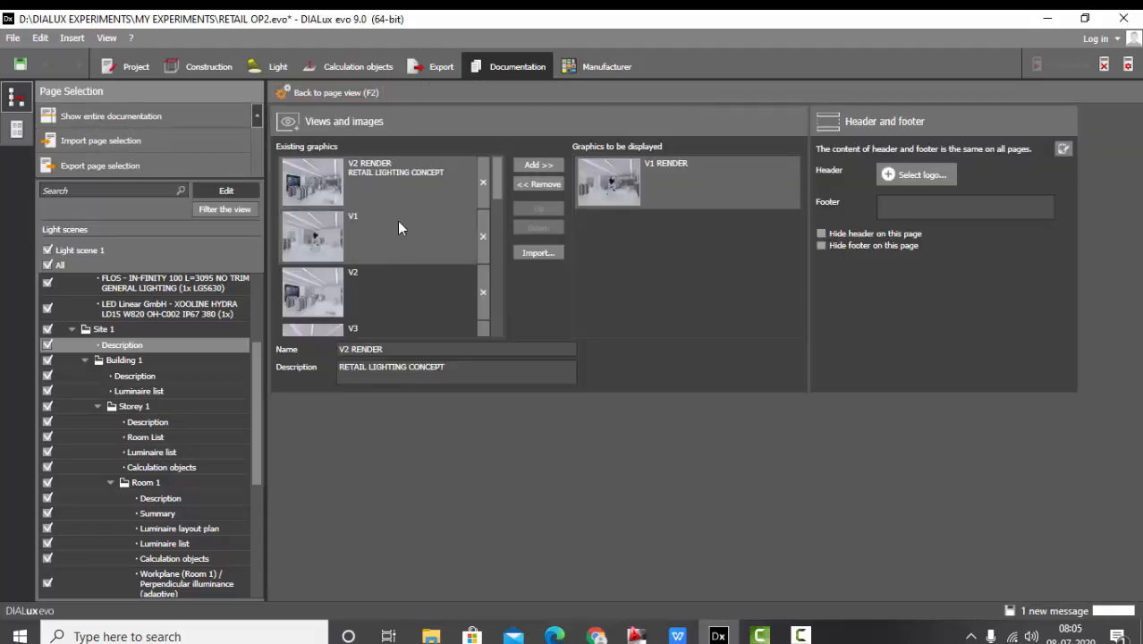
{"action": "left_click", "coordinate": [393, 176]}
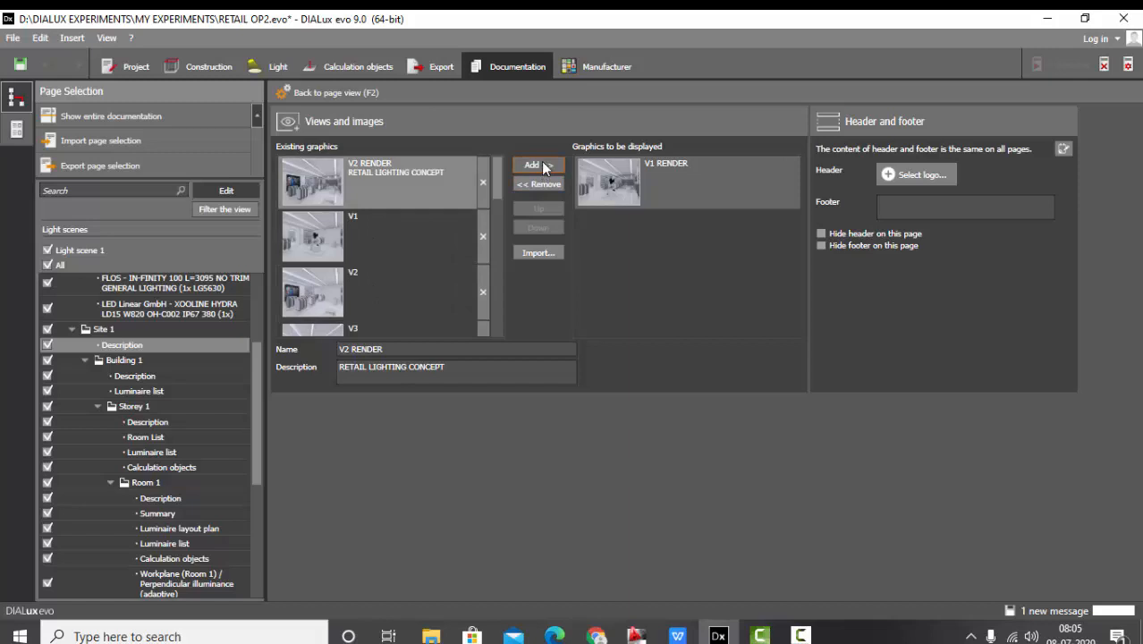
{"action": "left_click", "coordinate": [542, 167]}
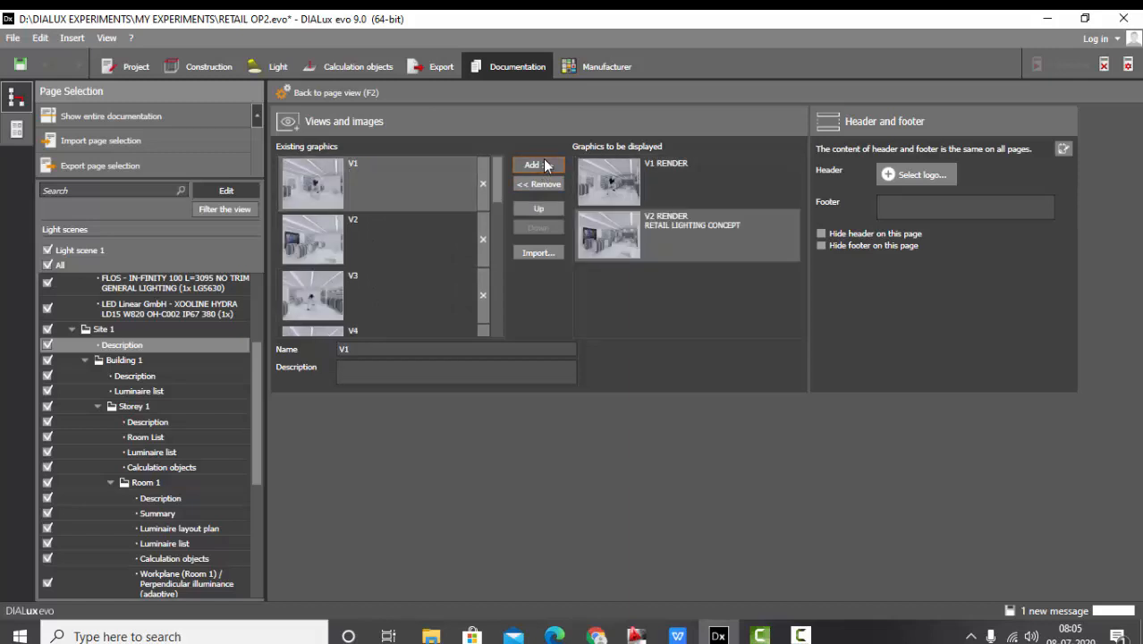
{"action": "left_click", "coordinate": [317, 93]}
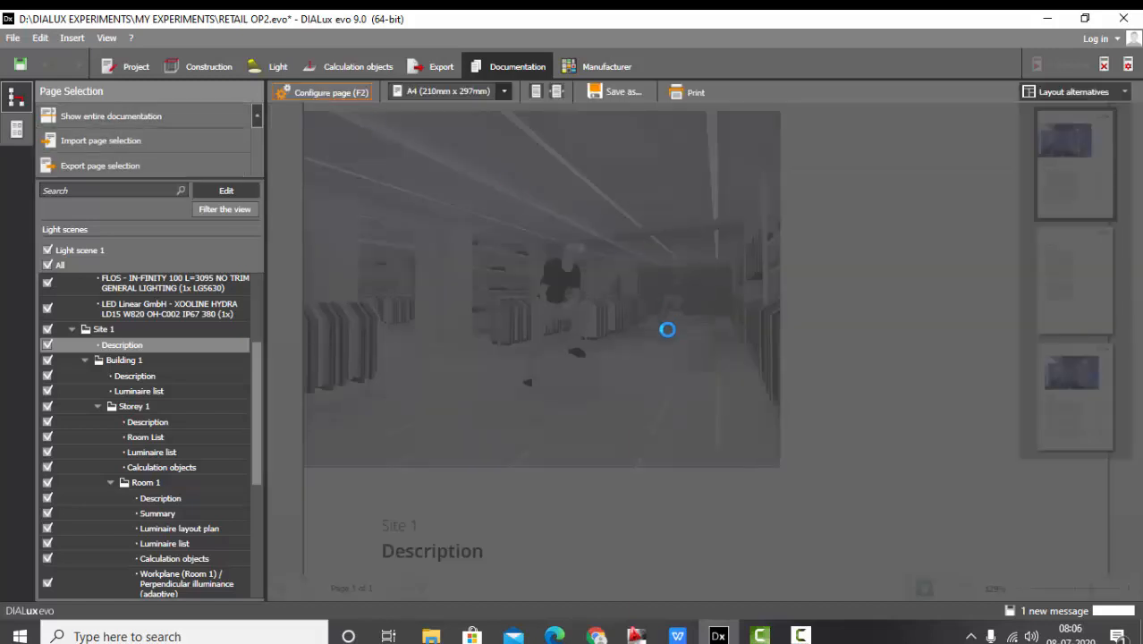
- Apply the layout alternative with one large image above a text block to Site 1's graphics page and check the caption
{"action": "scroll", "coordinate": [669, 340], "scroll_direction": "down", "scroll_amount": 10}
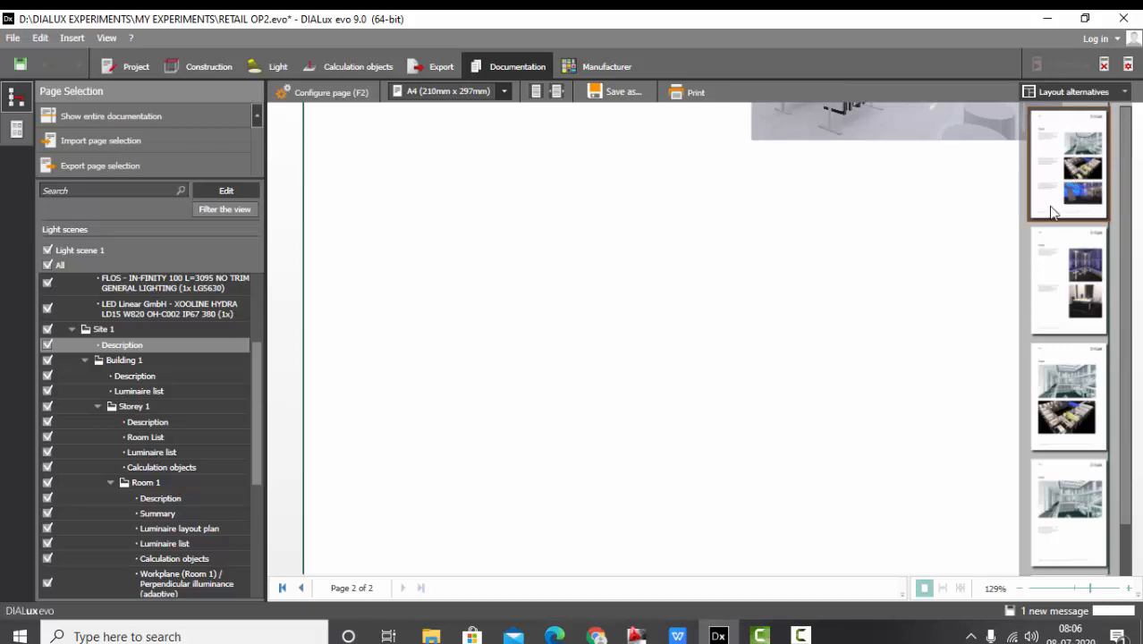
{"action": "left_click", "coordinate": [1079, 514]}
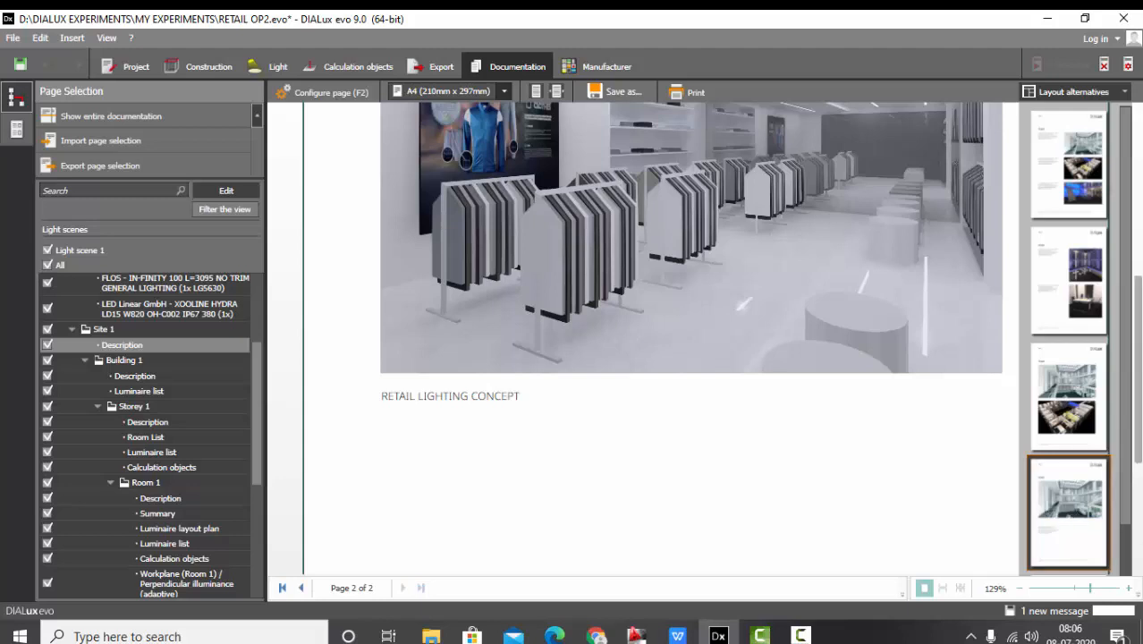
{"action": "left_click_drag", "start_coordinate": [1139, 380], "coordinate": [1141, 407]}
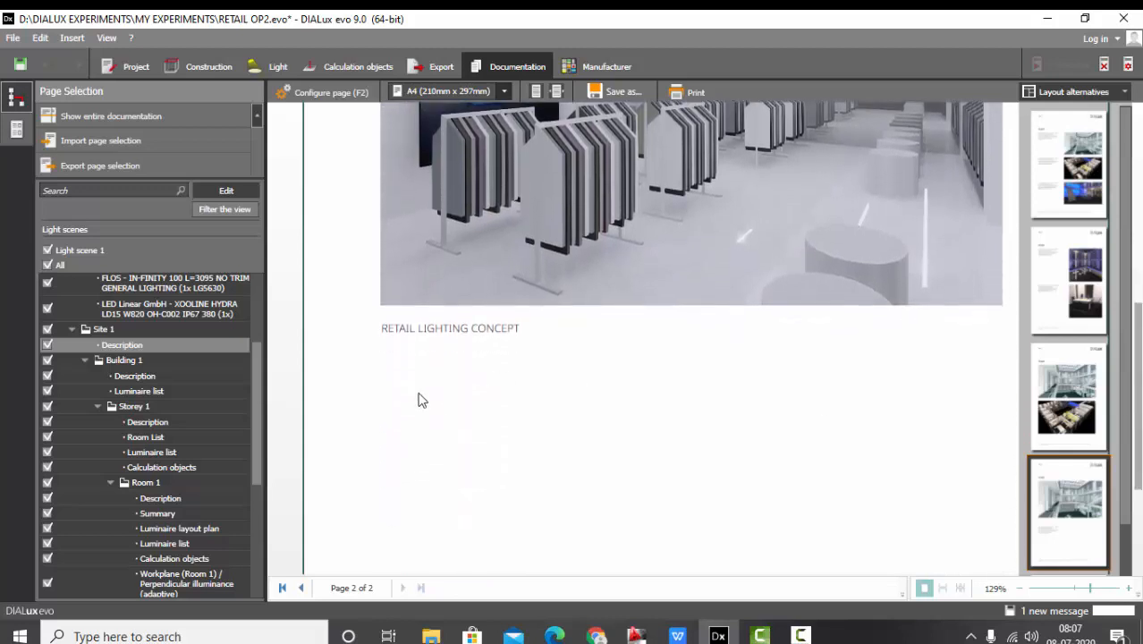
- Compare V2 RENDER's description text in the page configuration with the caption under its image on the second page
{"action": "left_click", "coordinate": [332, 93]}
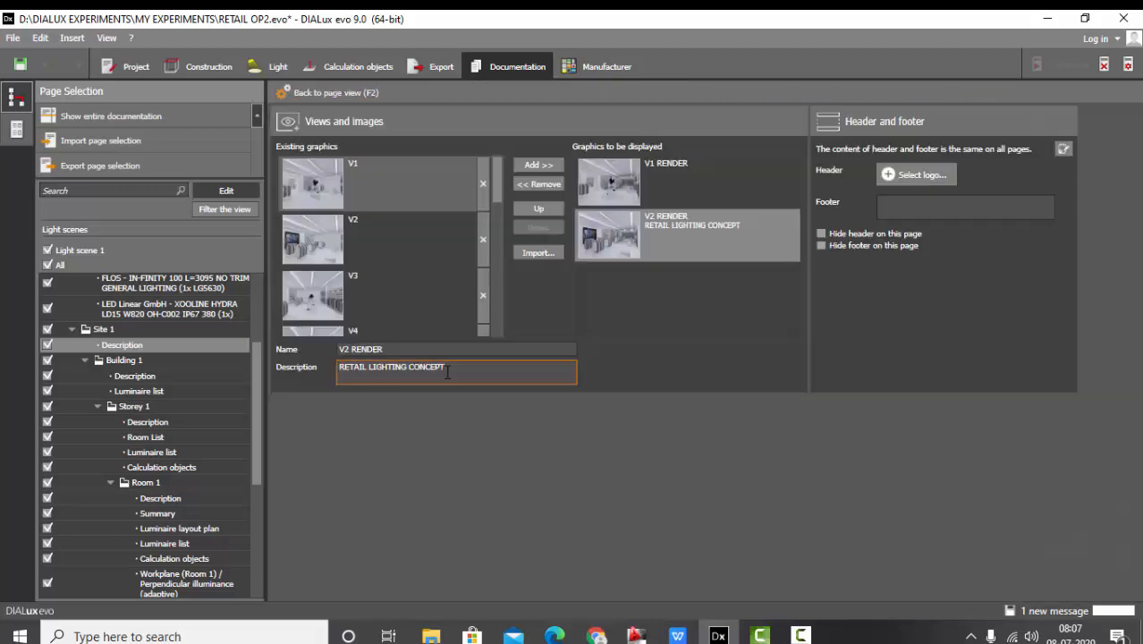
{"action": "triple_click", "coordinate": [475, 372]}
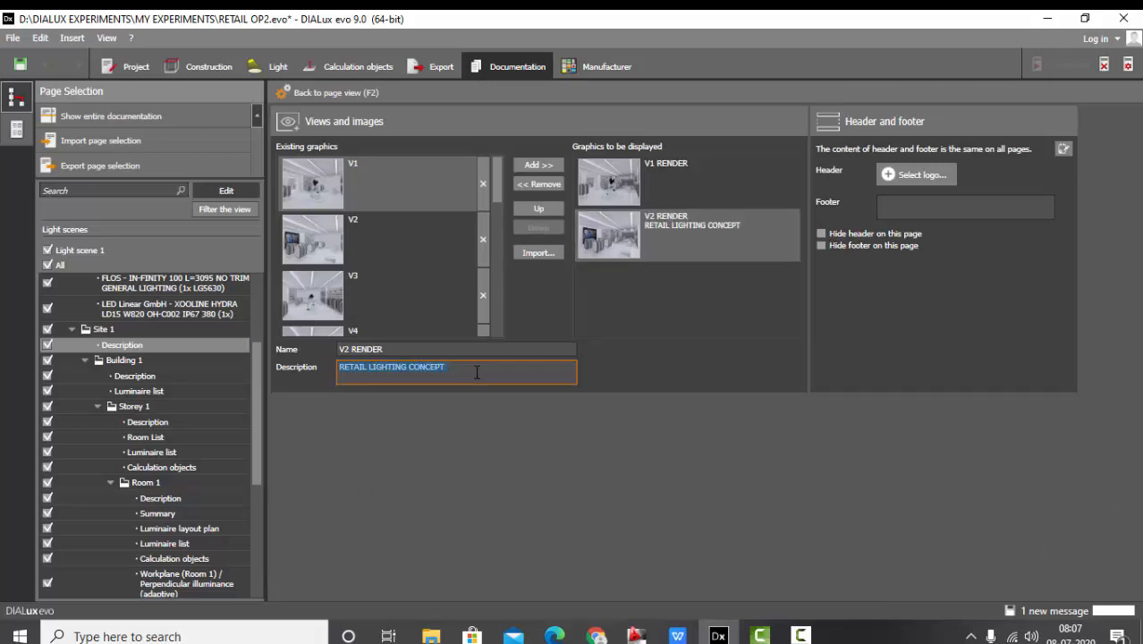
{"action": "left_click", "coordinate": [477, 372]}
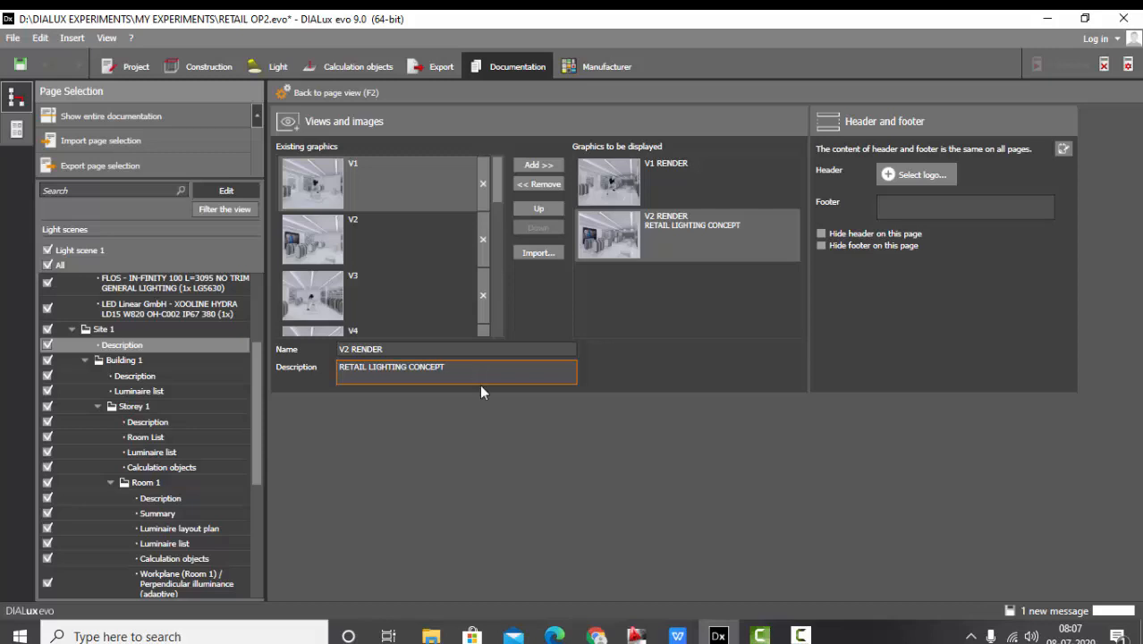
{"action": "left_click", "coordinate": [334, 94]}
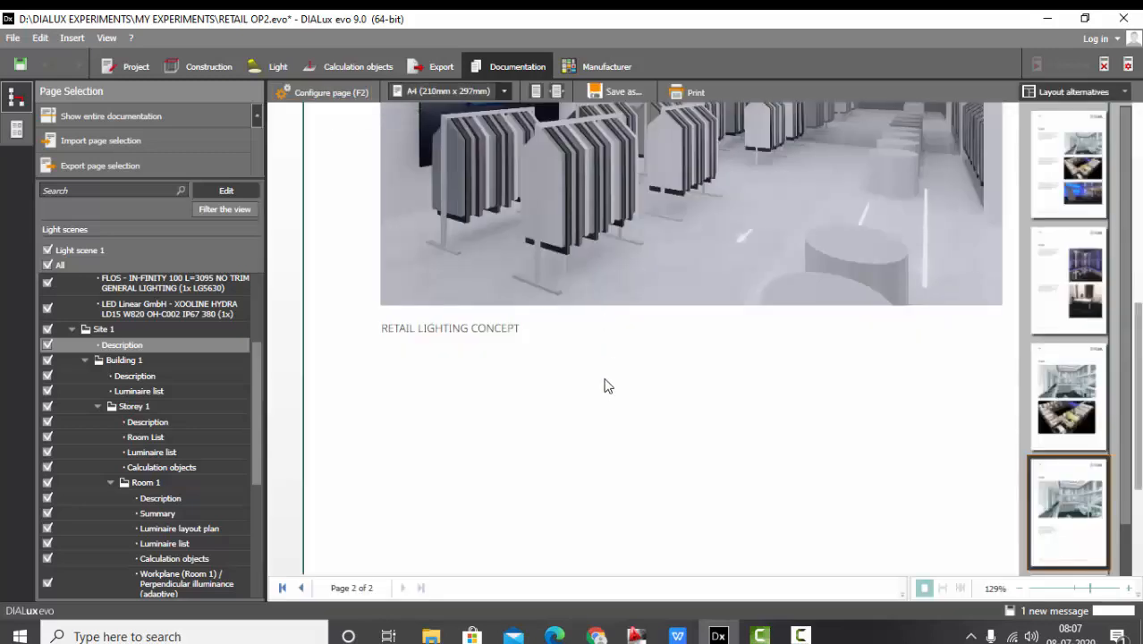
{"action": "left_click_drag", "start_coordinate": [1138, 347], "coordinate": [1140, 189]}
{"action": "scroll", "coordinate": [600, 199], "scroll_direction": "down", "scroll_amount": 5}
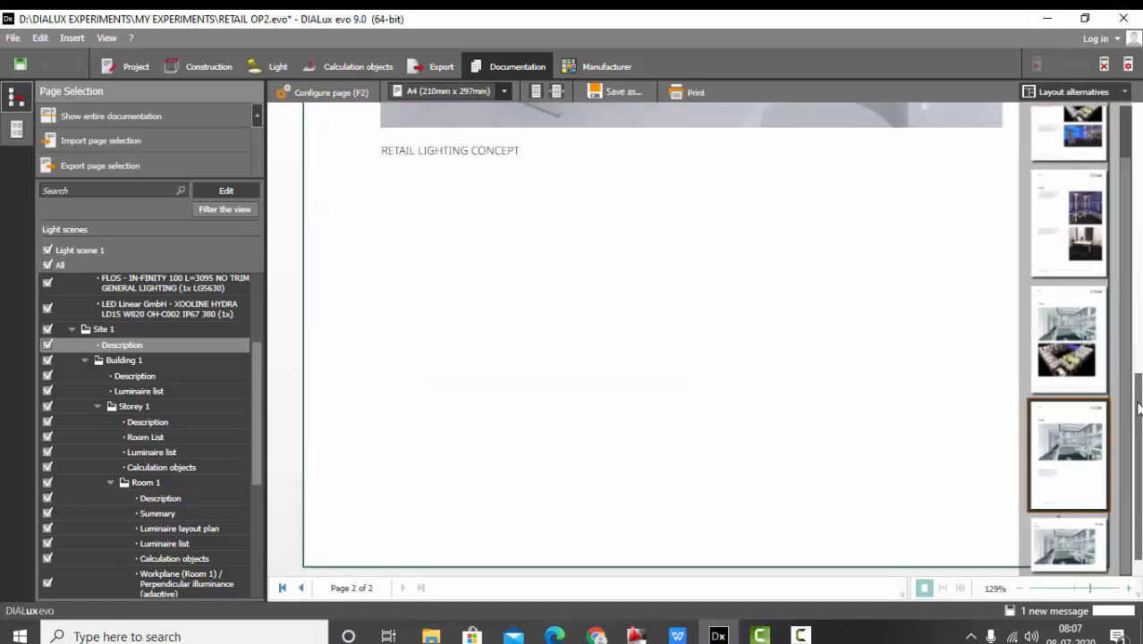
{"action": "left_click_drag", "start_coordinate": [1139, 409], "coordinate": [1140, 280]}
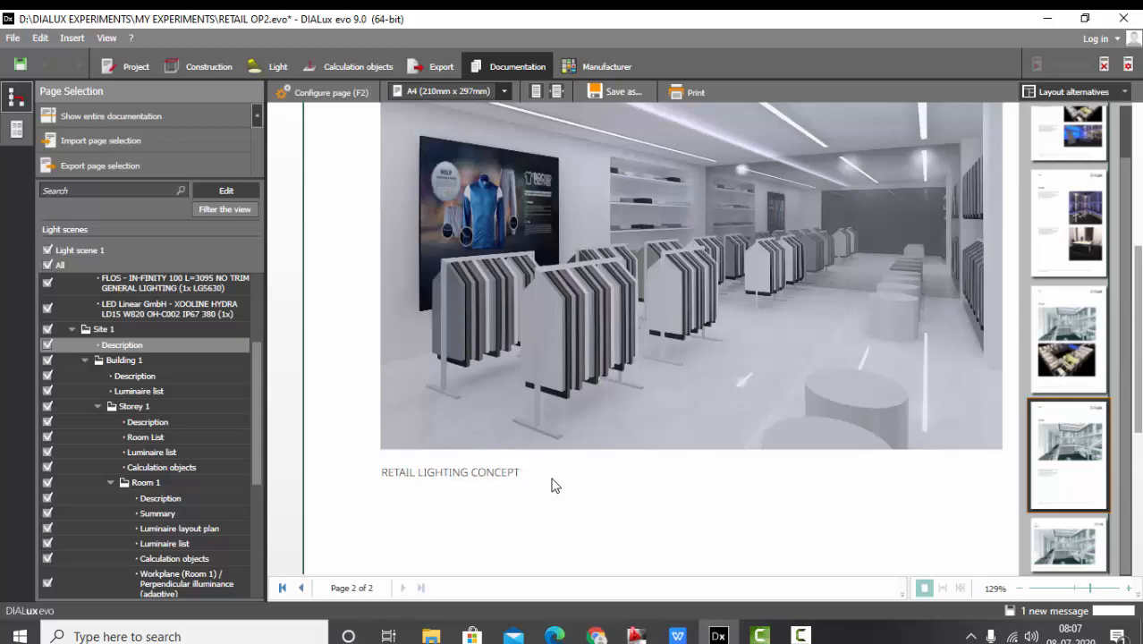
{"action": "left_click", "coordinate": [326, 94]}
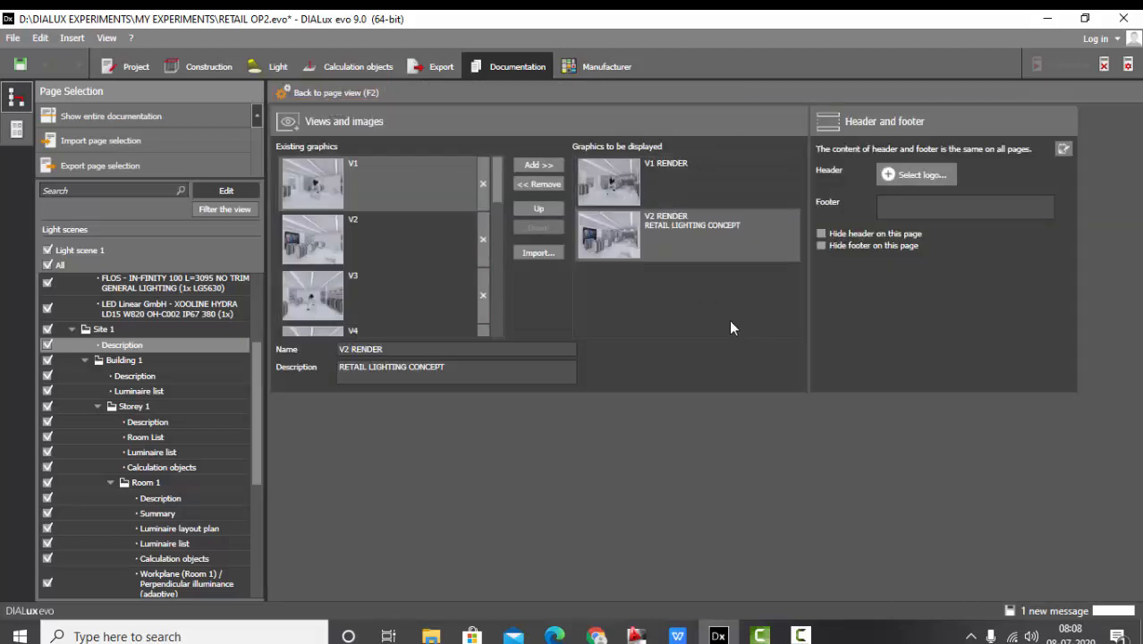
{"action": "left_click", "coordinate": [336, 94]}
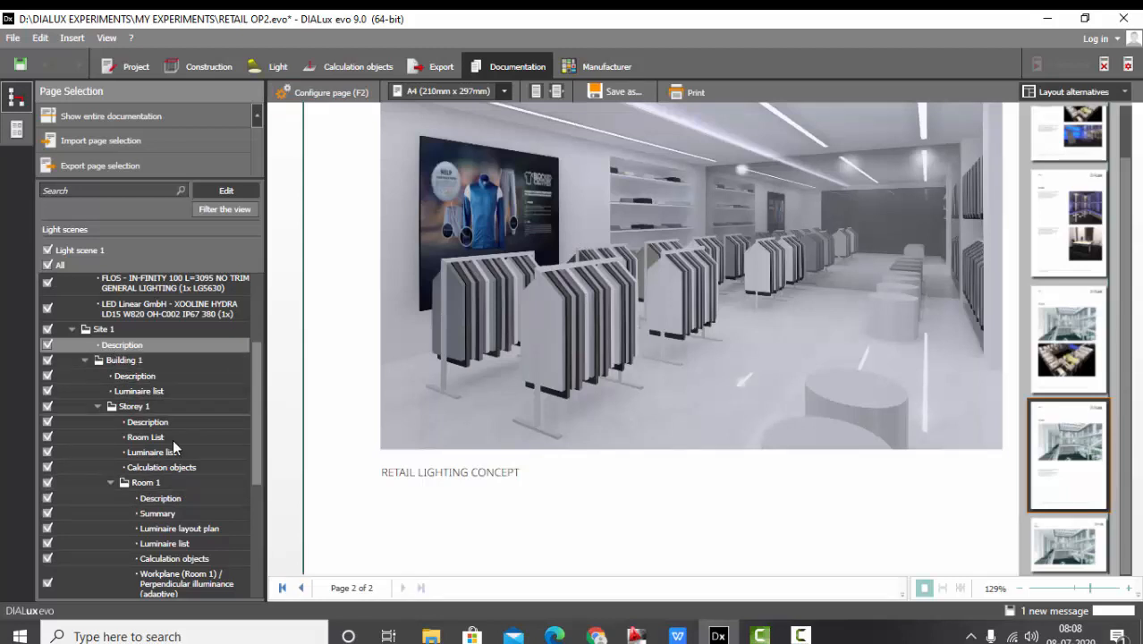
- Show the Description page of Room 1 in Building 1 and look through the graphics available in its page configuration
{"action": "scroll", "coordinate": [173, 472], "scroll_direction": "down", "scroll_amount": 3}
{"action": "scroll", "coordinate": [171, 443], "scroll_direction": "up", "scroll_amount": 4}
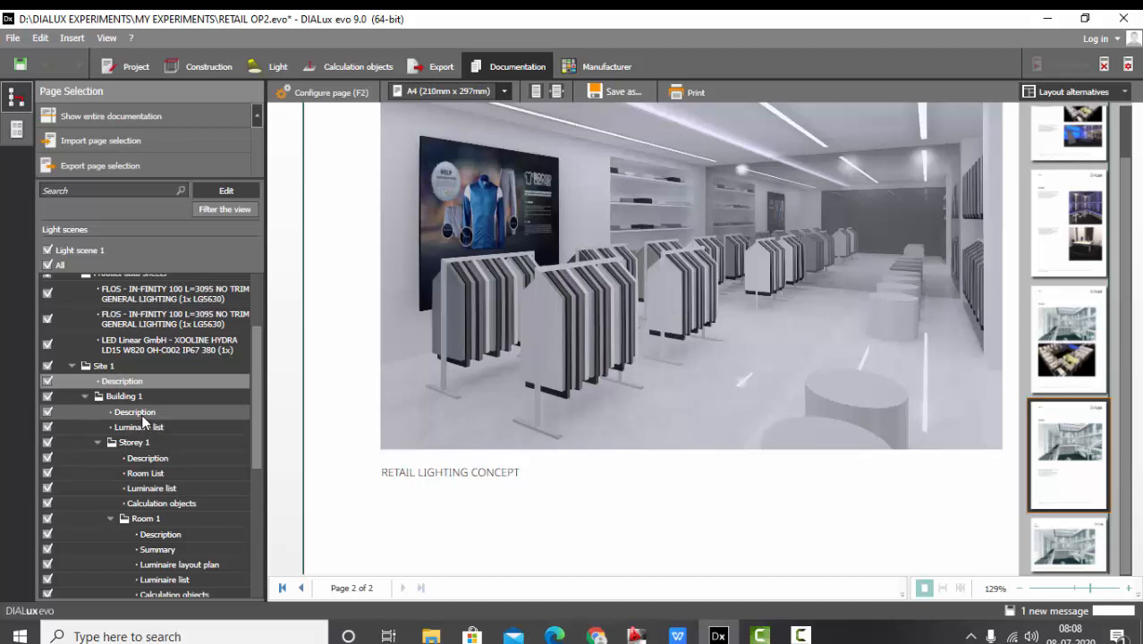
{"action": "scroll", "coordinate": [220, 421], "scroll_direction": "down", "scroll_amount": 1}
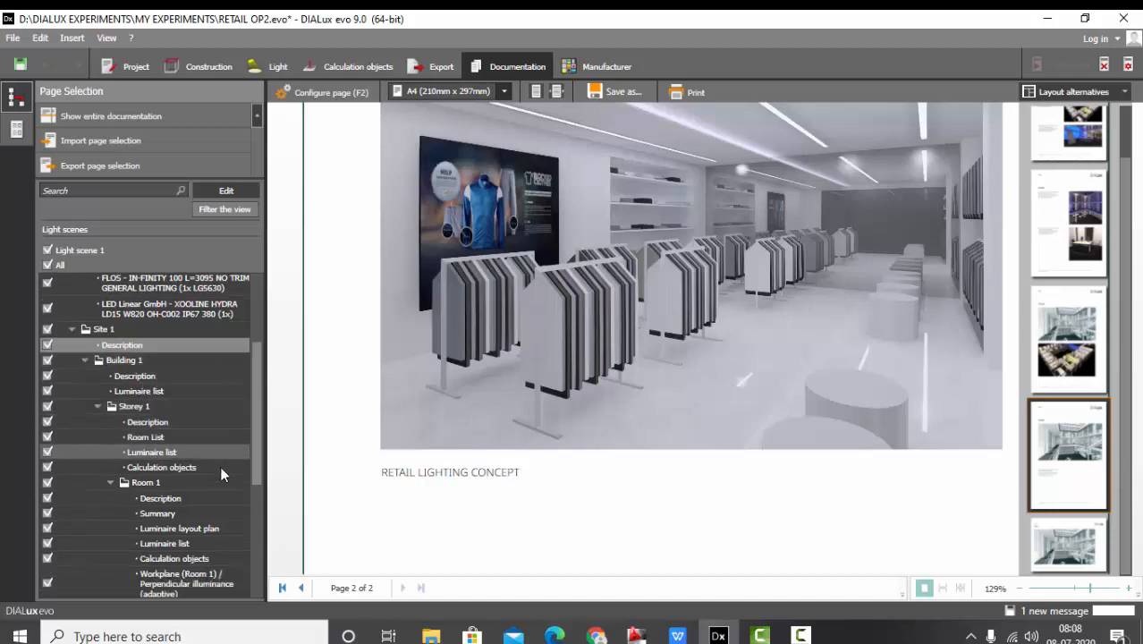
{"action": "scroll", "coordinate": [220, 466], "scroll_direction": "down", "scroll_amount": 1}
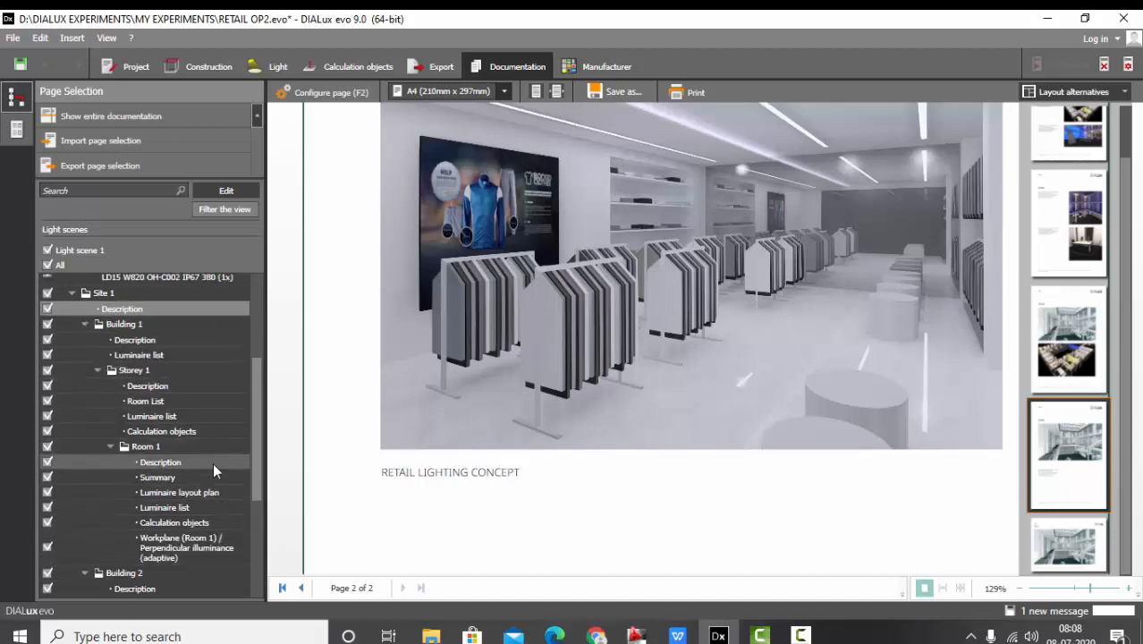
{"action": "left_click", "coordinate": [160, 463]}
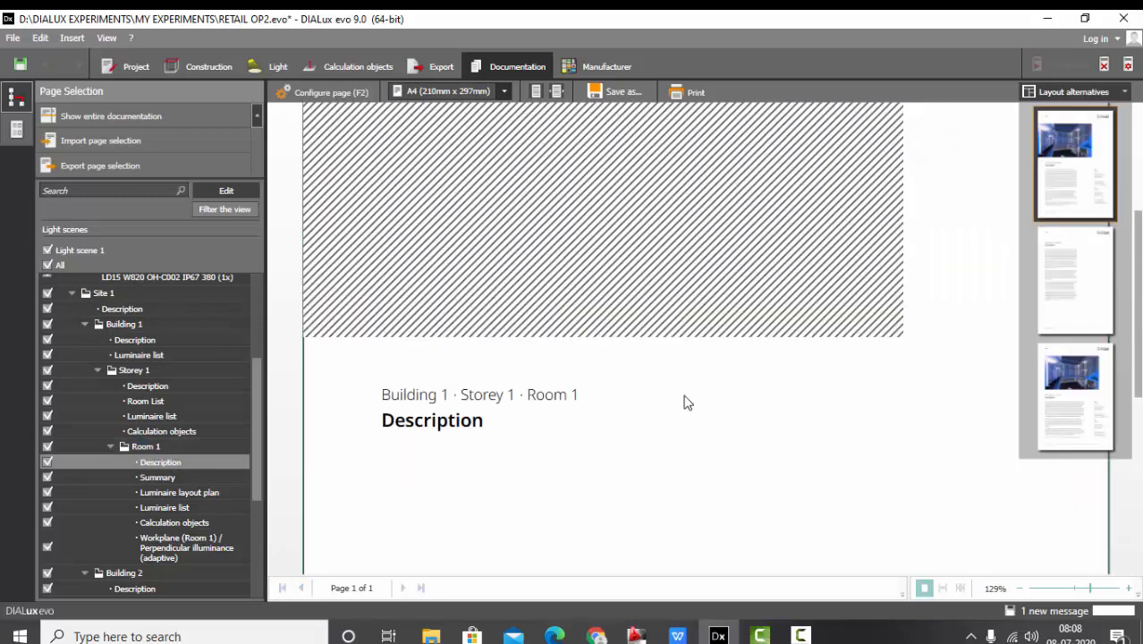
{"action": "scroll", "coordinate": [687, 402], "scroll_direction": "up", "scroll_amount": 2}
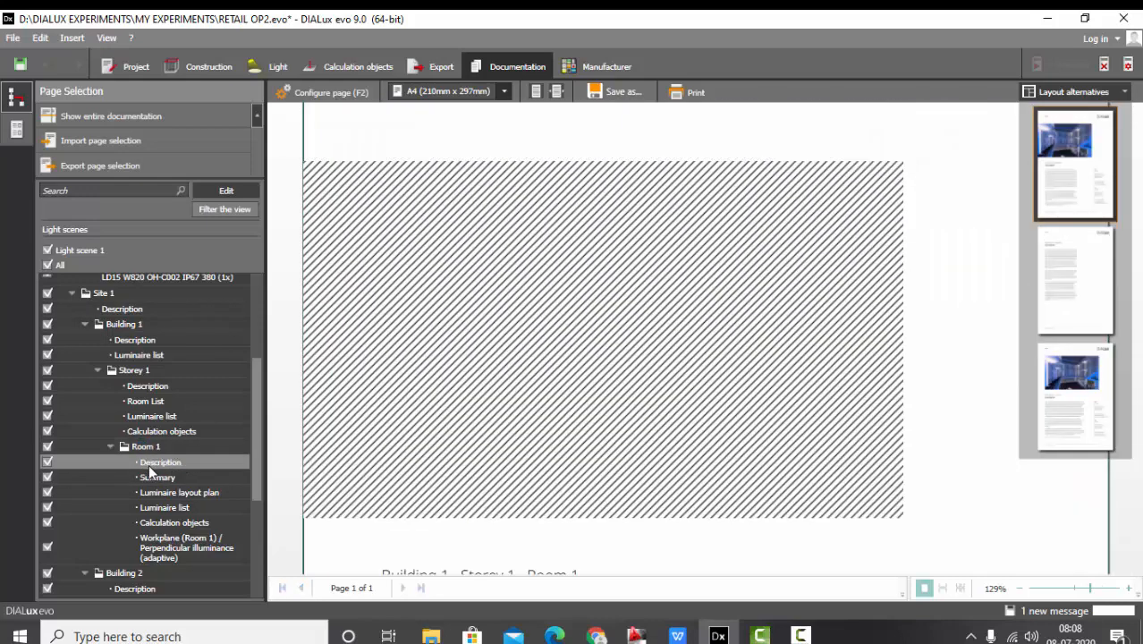
{"action": "left_click", "coordinate": [319, 94]}
{"action": "scroll", "coordinate": [416, 280], "scroll_direction": "down", "scroll_amount": 6}
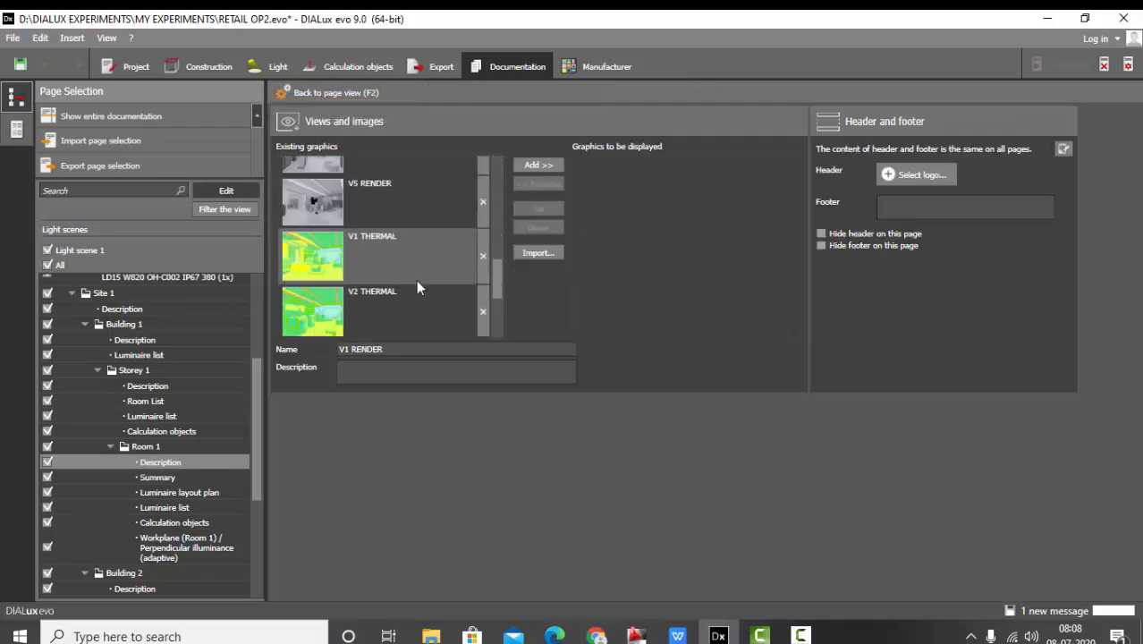
{"action": "scroll", "coordinate": [416, 282], "scroll_direction": "up", "scroll_amount": 6}
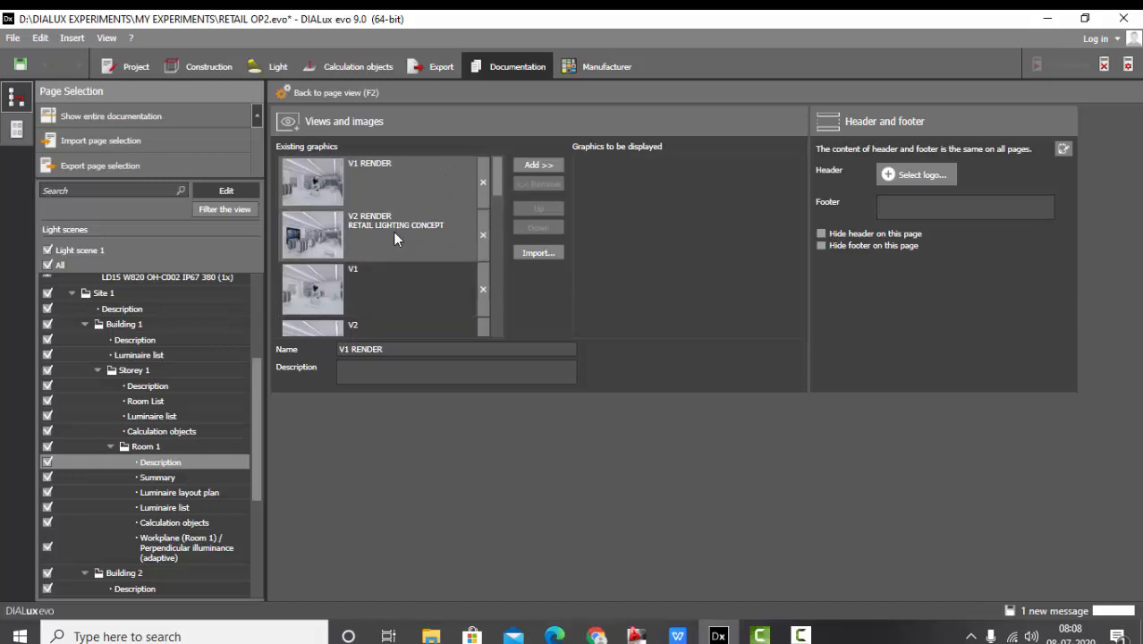
{"action": "key", "text": "F2"}
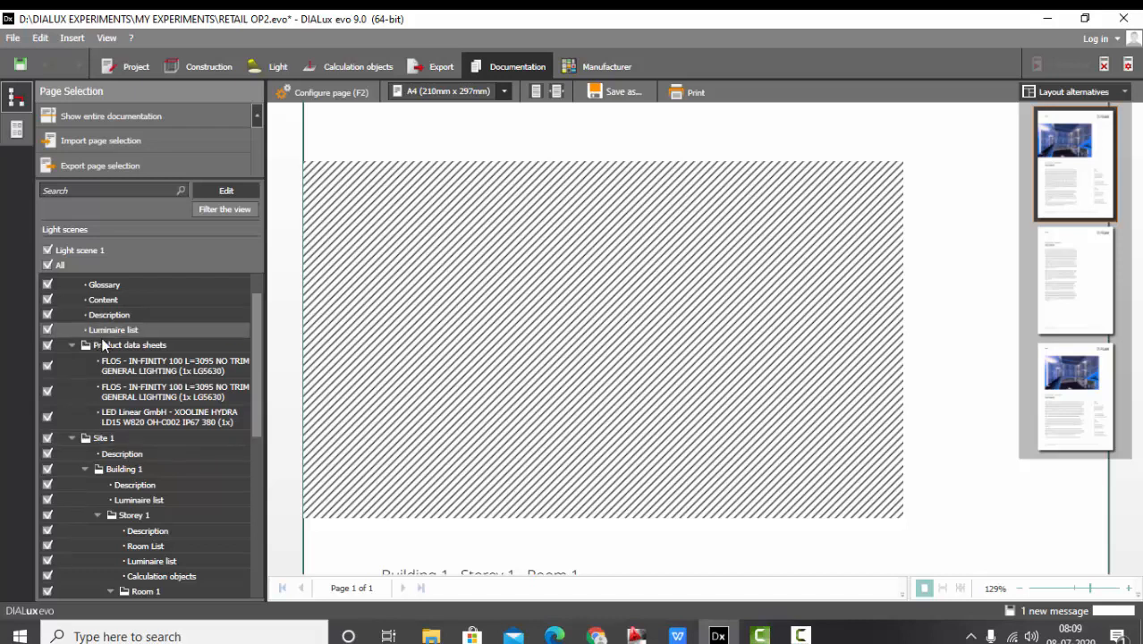
- Look through the page selection and show the Room List page of Building 1's Storey 1
{"action": "scroll", "coordinate": [125, 358], "scroll_direction": "up", "scroll_amount": 1}
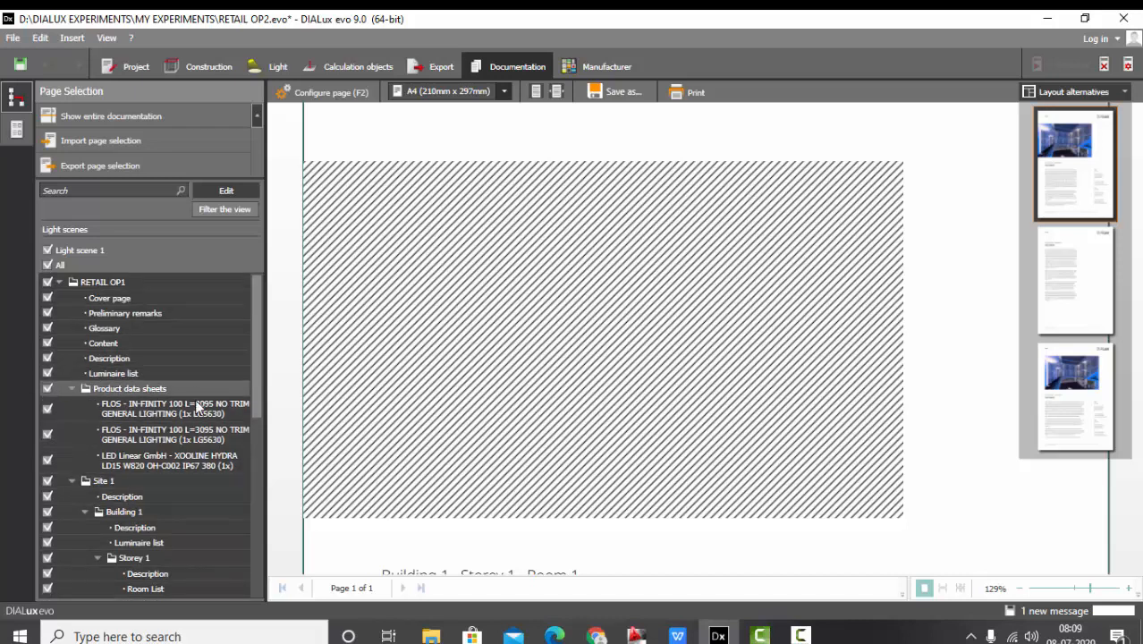
{"action": "scroll", "coordinate": [187, 404], "scroll_direction": "down", "scroll_amount": 3}
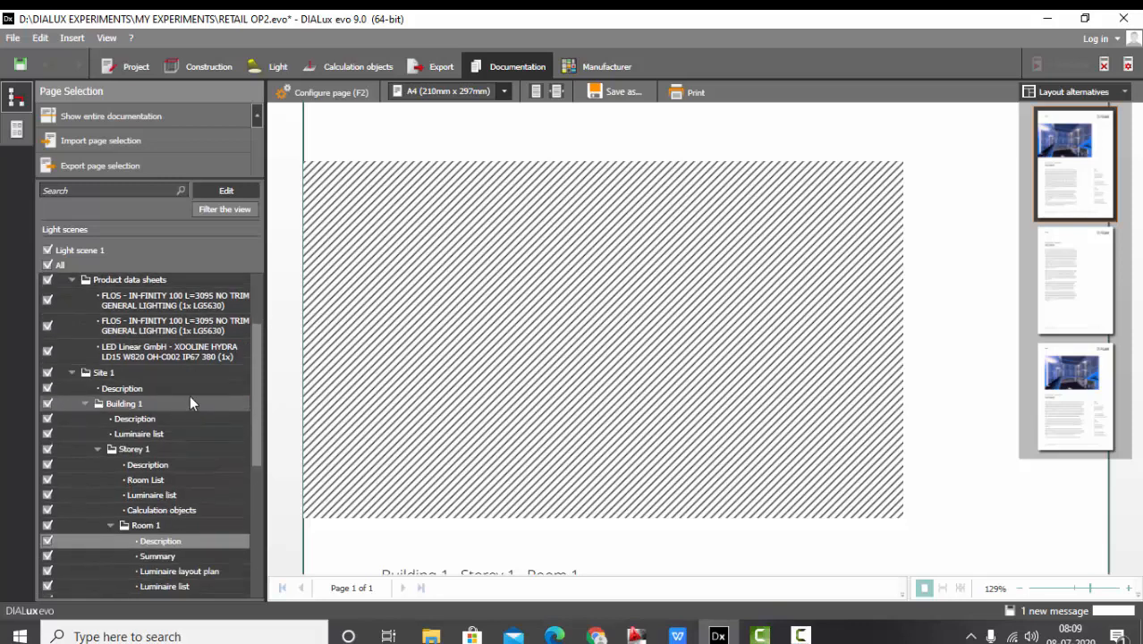
{"action": "left_click", "coordinate": [149, 483]}
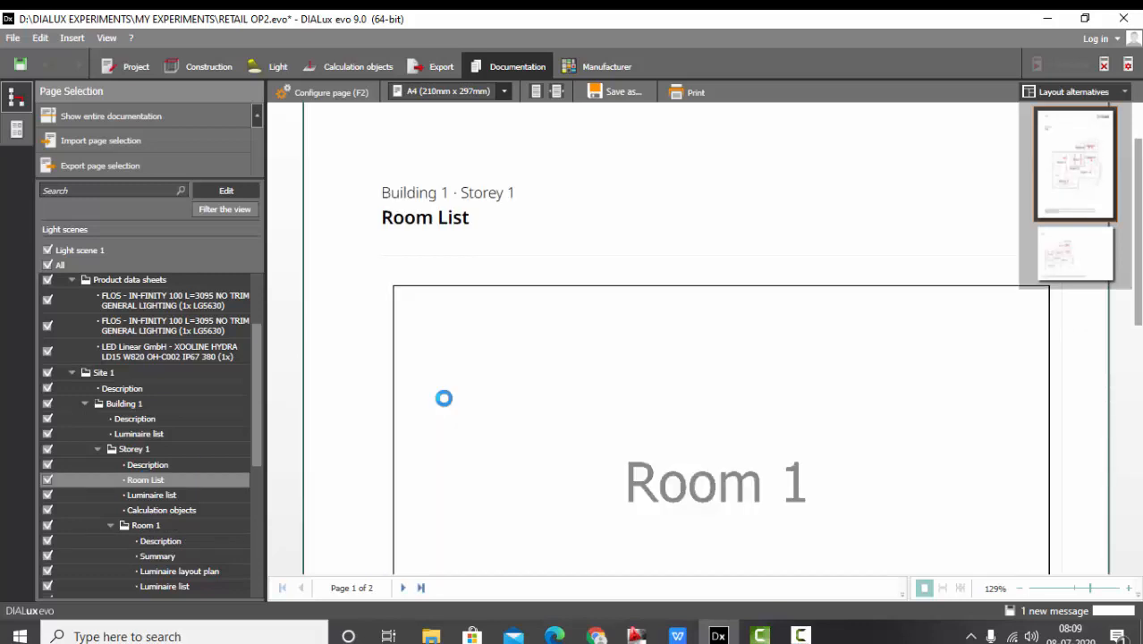
- Add luminaires, furniture, room elements and apertures to the floor plan of Storey 1's Room List page, declining to save the project
{"action": "scroll", "coordinate": [441, 376], "scroll_direction": "down", "scroll_amount": 1}
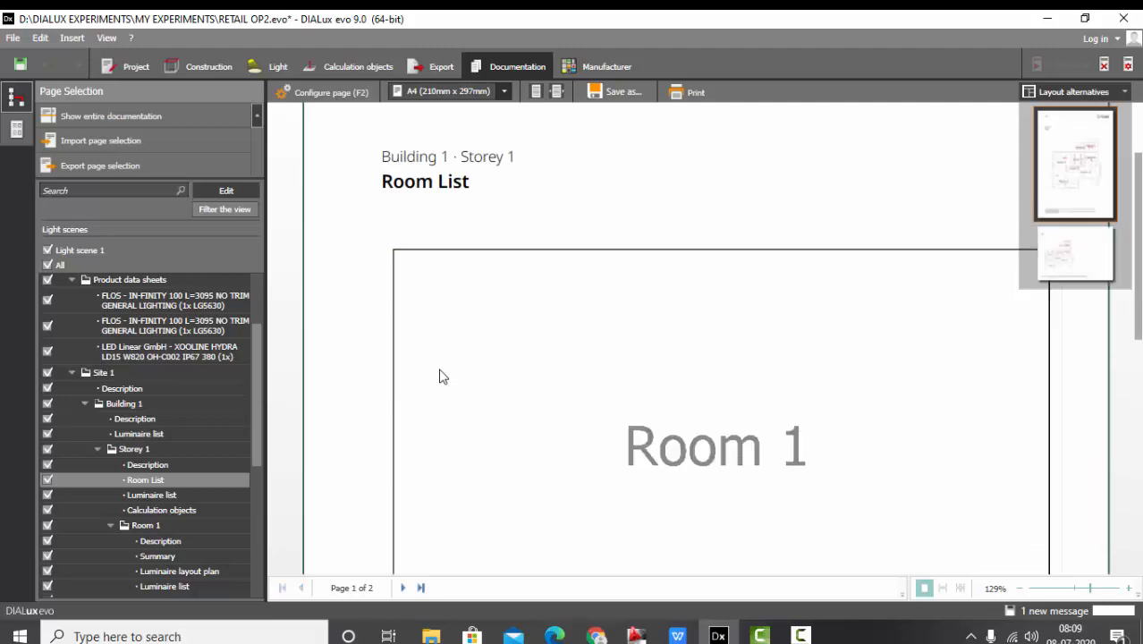
{"action": "scroll", "coordinate": [648, 346], "scroll_direction": "down", "scroll_amount": 1}
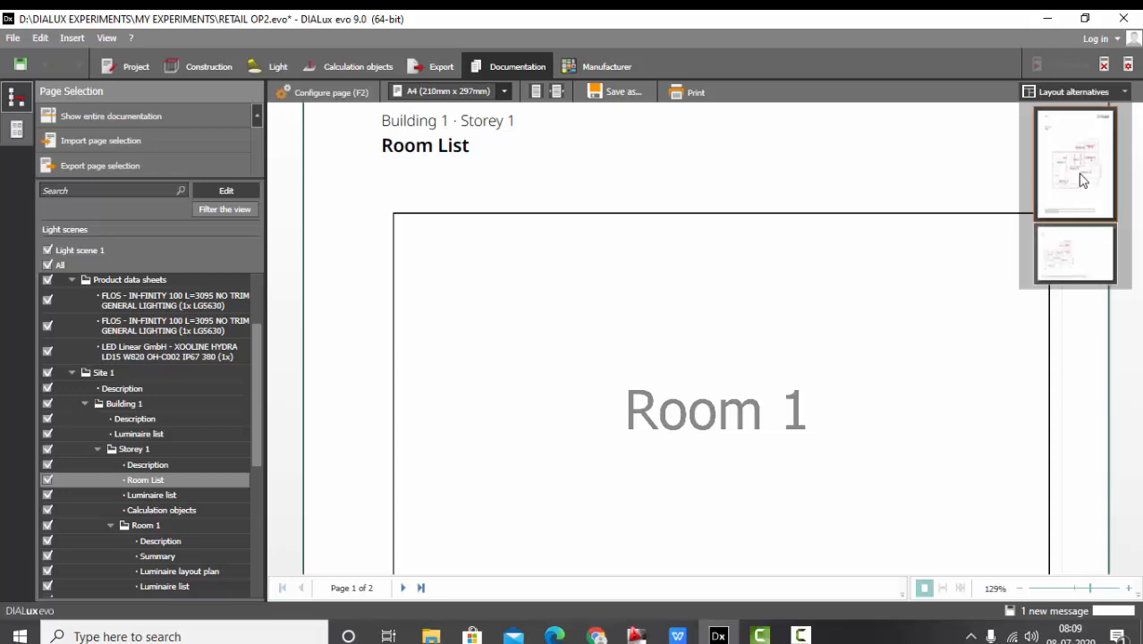
{"action": "left_click", "coordinate": [1083, 262]}
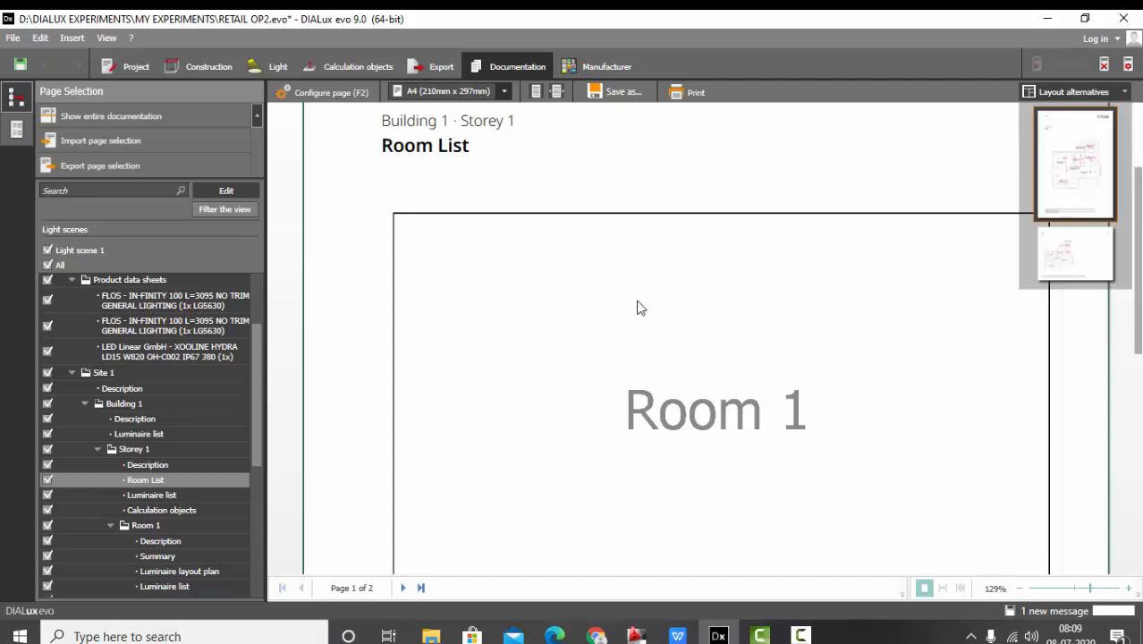
{"action": "left_click", "coordinate": [331, 92]}
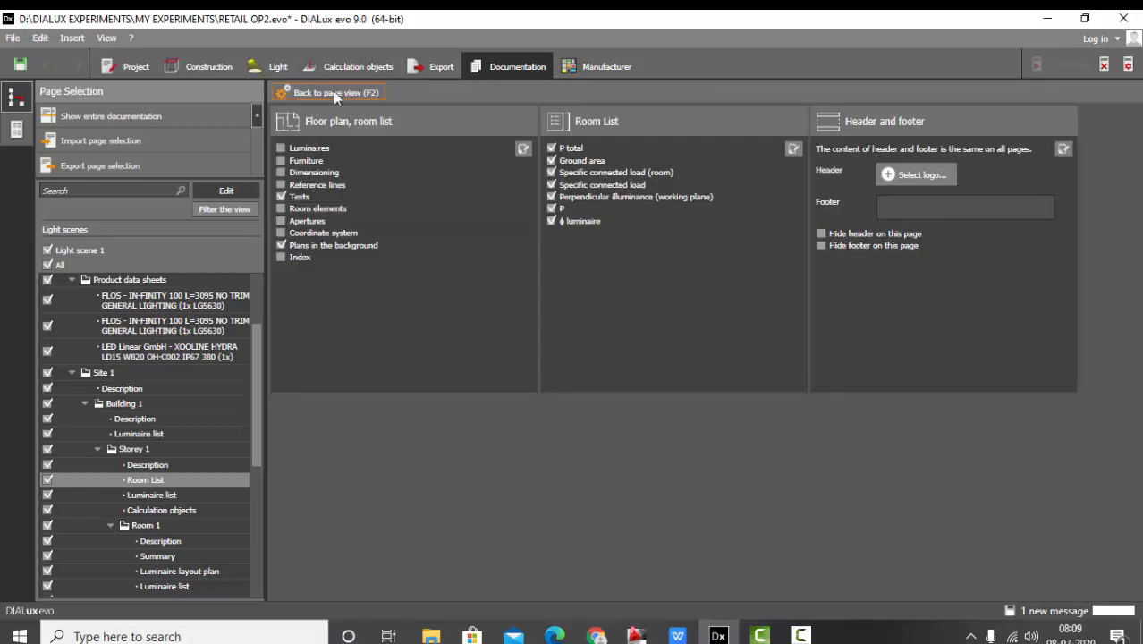
{"action": "left_click", "coordinate": [304, 150]}
{"action": "left_click", "coordinate": [307, 165]}
{"action": "left_click", "coordinate": [326, 209]}
{"action": "left_click", "coordinate": [321, 221]}
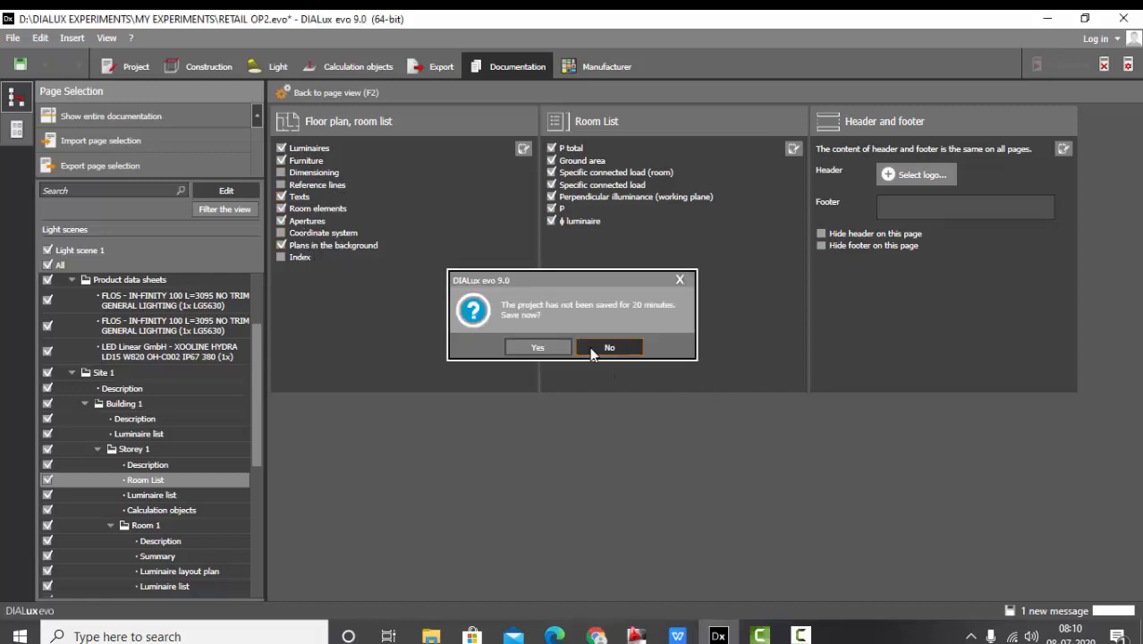
{"action": "left_click", "coordinate": [597, 349]}
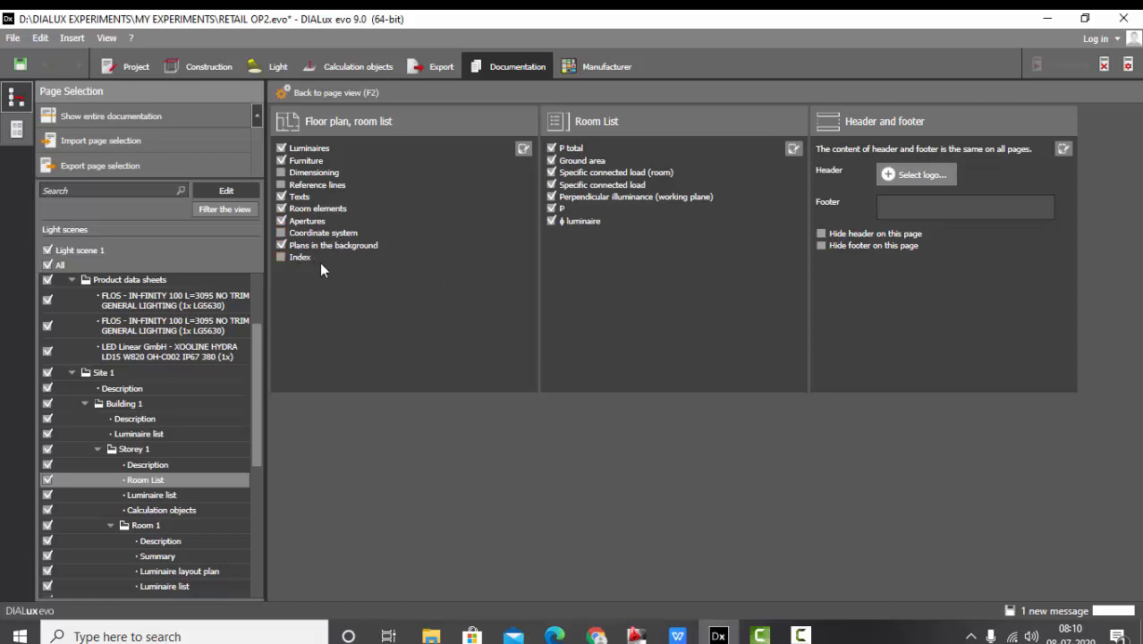
{"action": "left_click", "coordinate": [333, 91]}
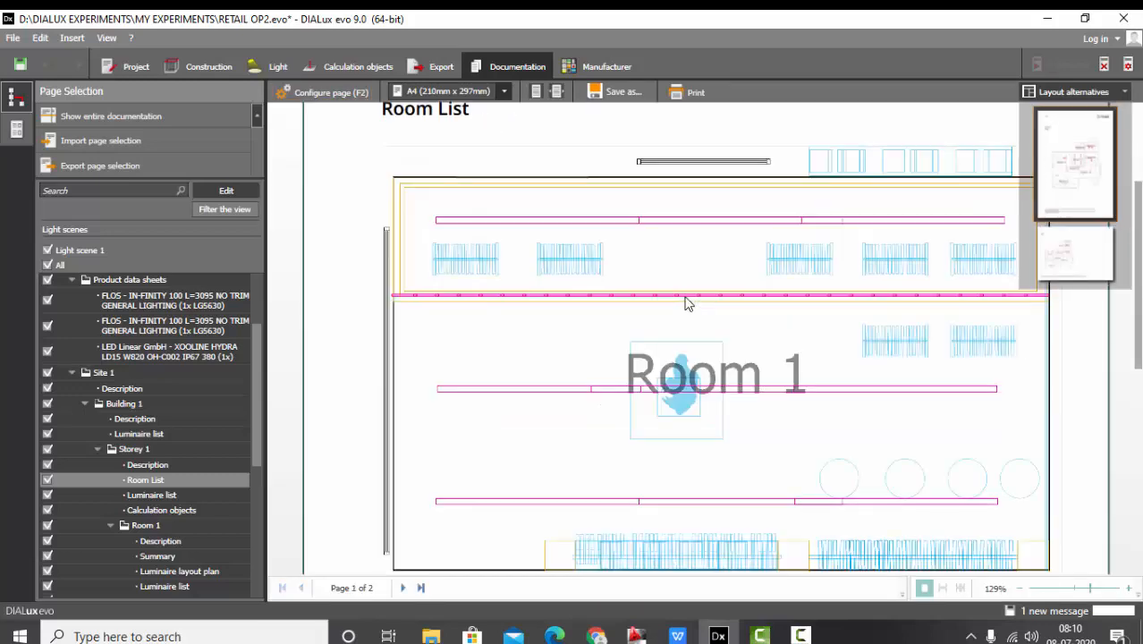
- Review the updated floor plan on the Room List page and the Room 1 luminaire table on its second page
{"action": "scroll", "coordinate": [685, 303], "scroll_direction": "up", "scroll_amount": 1}
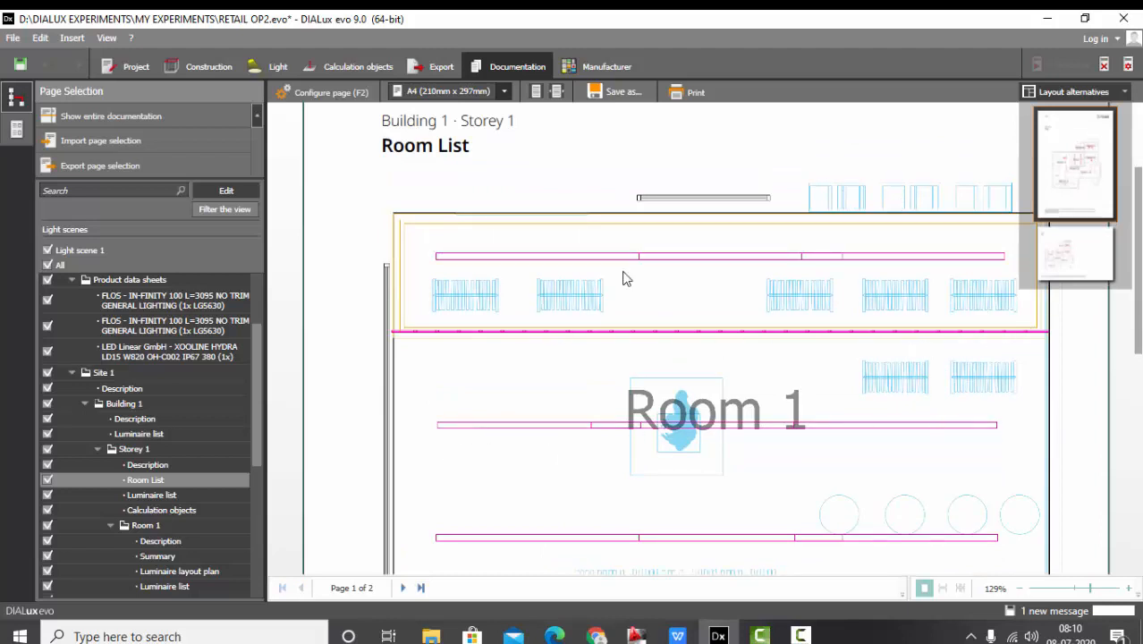
{"action": "scroll", "coordinate": [887, 341], "scroll_direction": "down", "scroll_amount": 2}
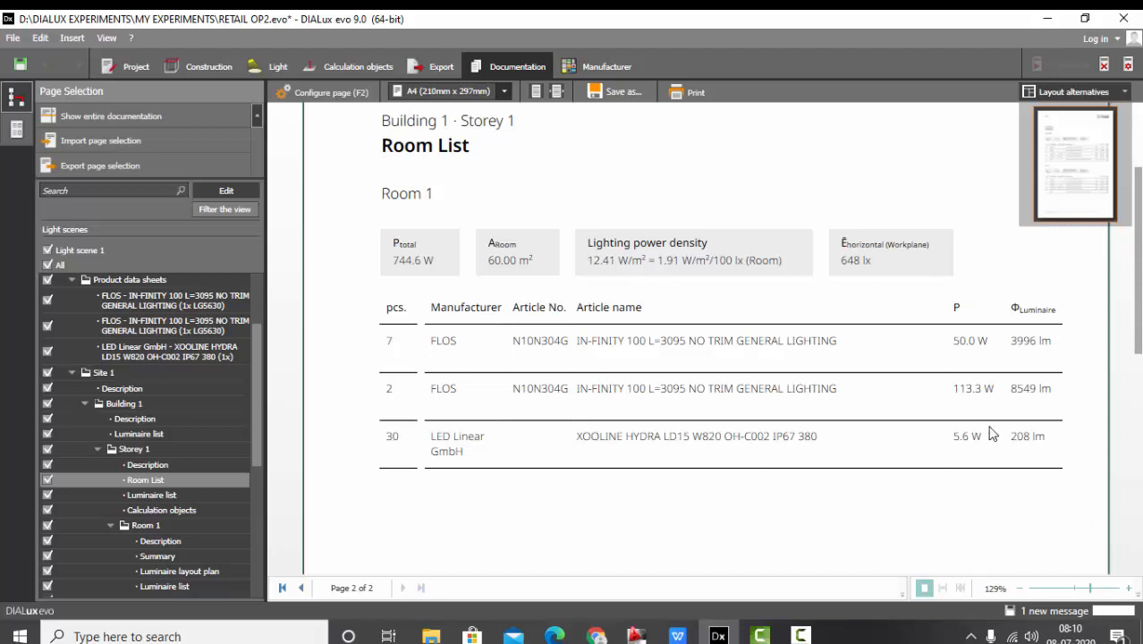
{"action": "scroll", "coordinate": [990, 439], "scroll_direction": "down", "scroll_amount": 1}
{"action": "scroll", "coordinate": [901, 458], "scroll_direction": "up", "scroll_amount": 3}
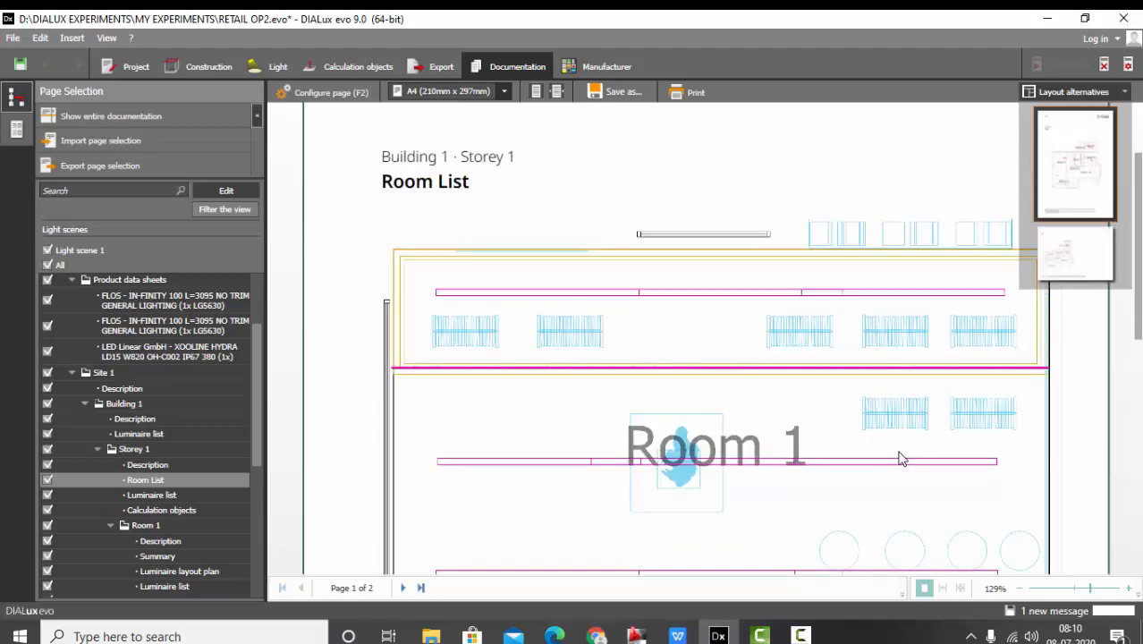
- Show Storey 1's Luminaire list page and check which luminaire specifications its page configuration includes
{"action": "left_click", "coordinate": [154, 498]}
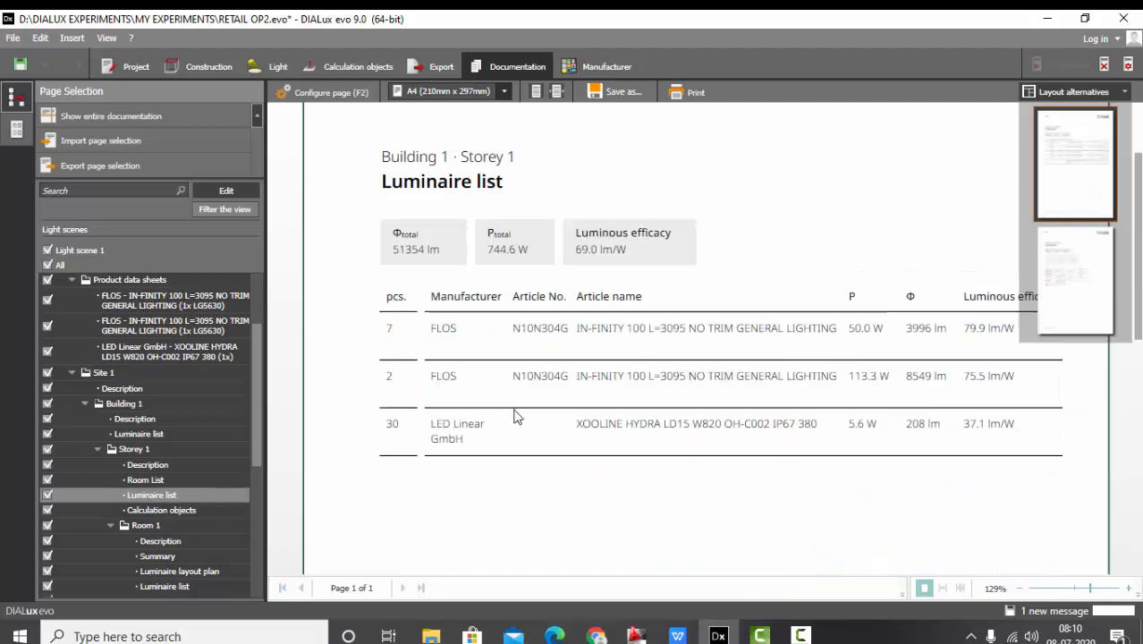
{"action": "scroll", "coordinate": [519, 416], "scroll_direction": "up", "scroll_amount": 2}
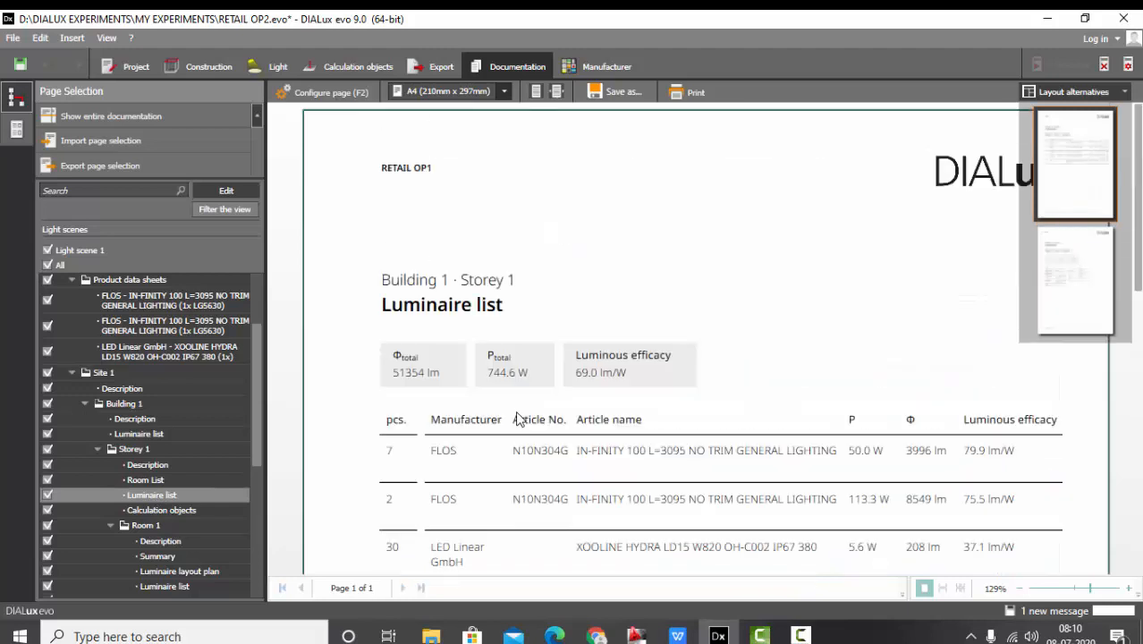
{"action": "left_click", "coordinate": [320, 93]}
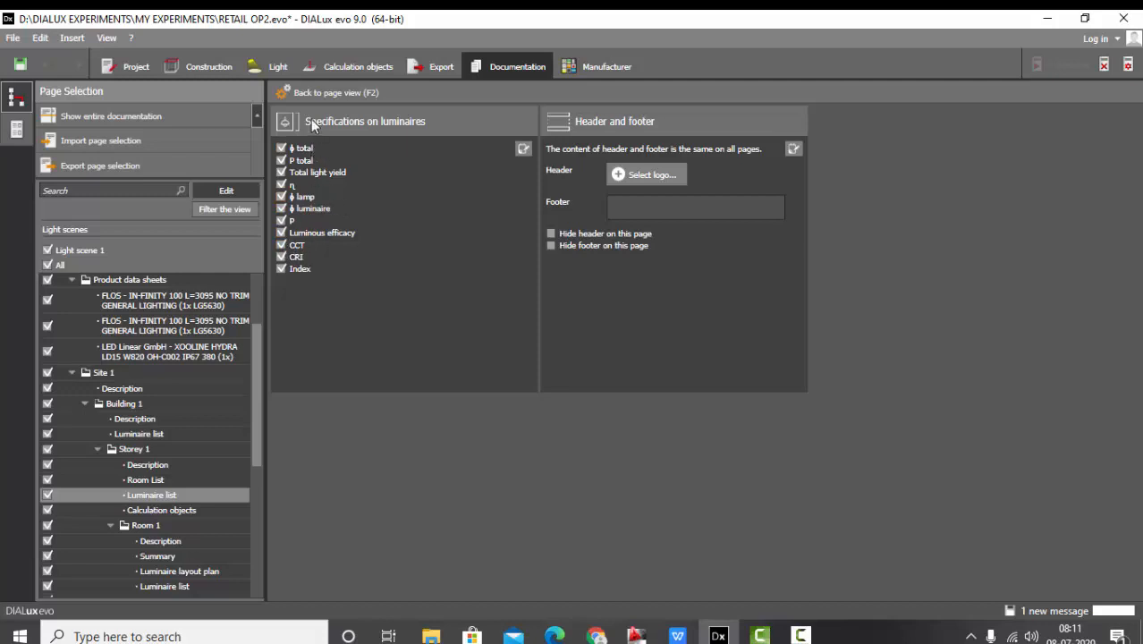
{"action": "left_click", "coordinate": [338, 93]}
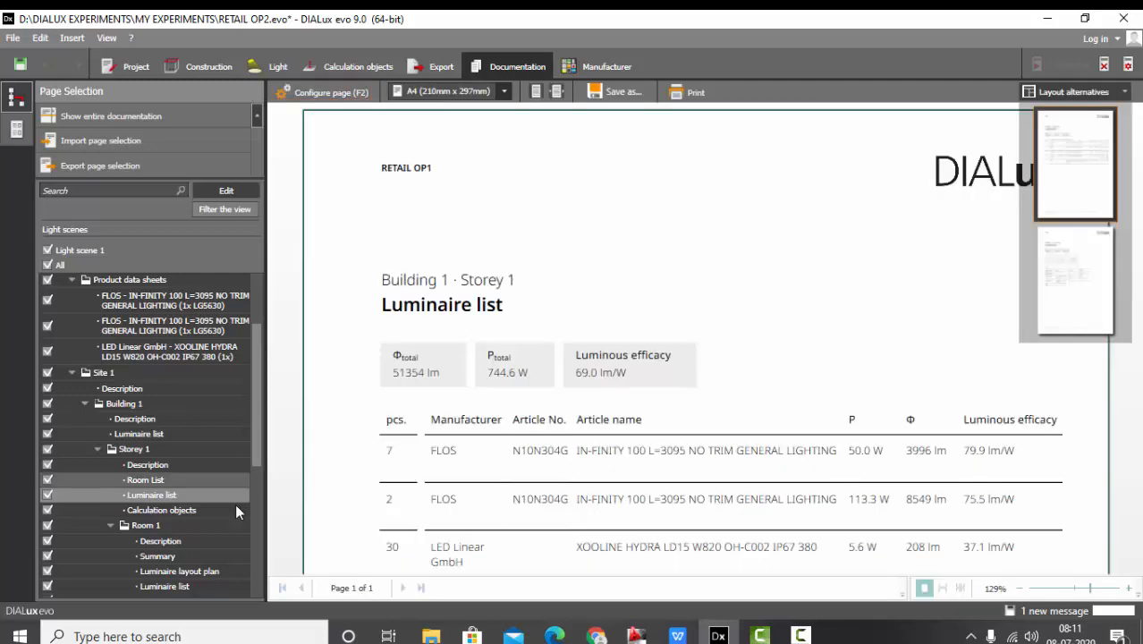
- Show Storey 1's Calculation objects page and examine its floor plan and the work plane results on the second page
{"action": "left_click", "coordinate": [182, 510]}
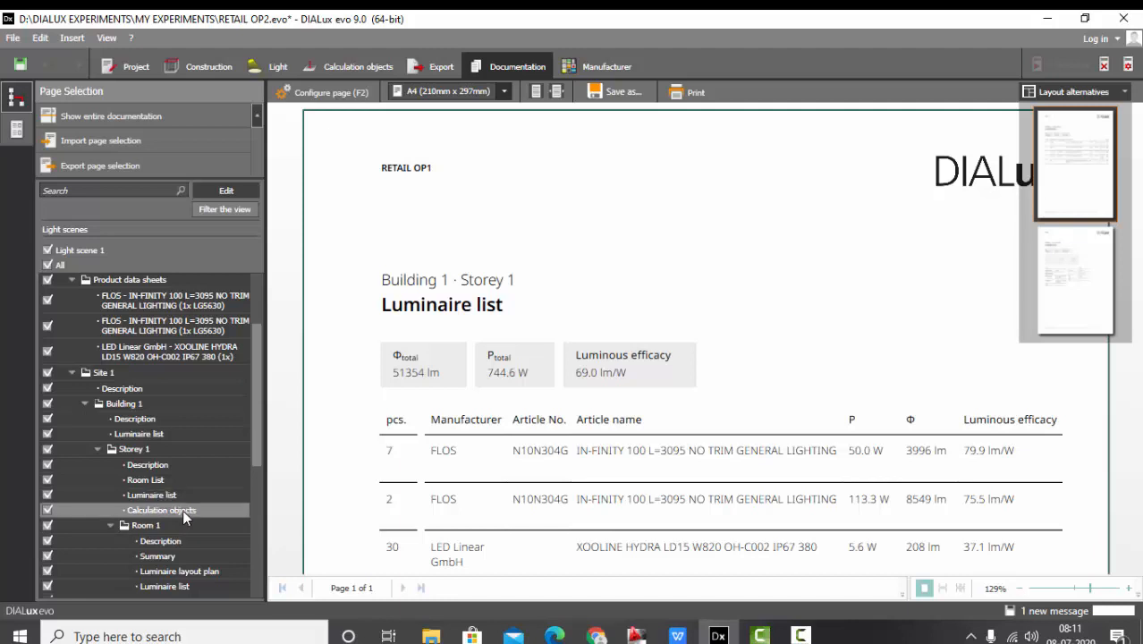
{"action": "scroll", "coordinate": [555, 302], "scroll_direction": "down", "scroll_amount": 2}
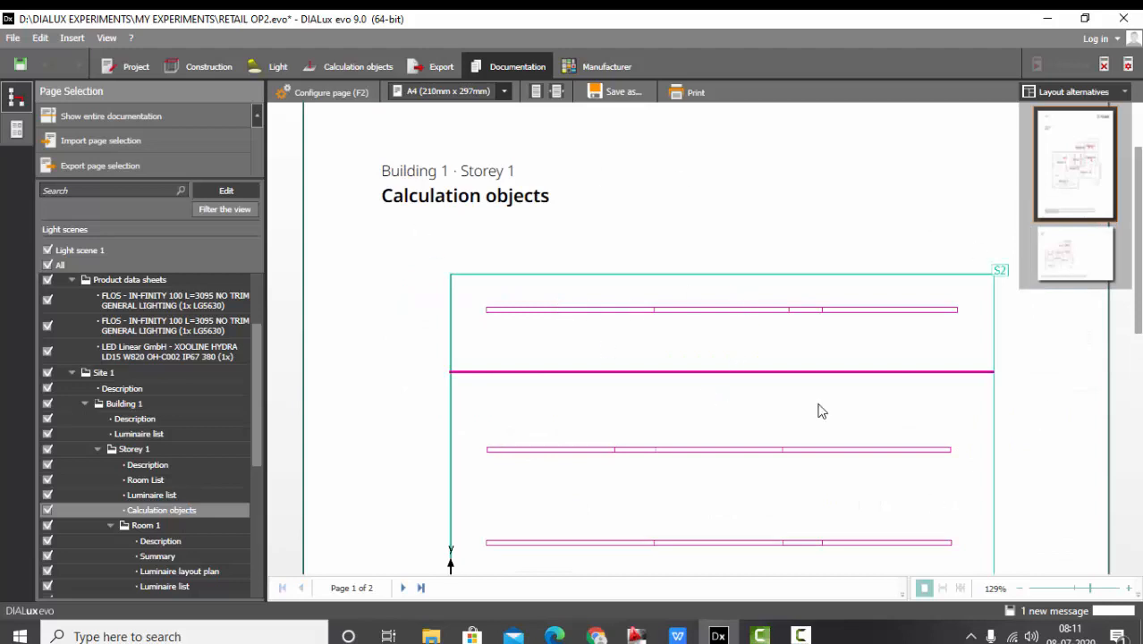
{"action": "scroll", "coordinate": [805, 394], "scroll_direction": "down", "scroll_amount": 2}
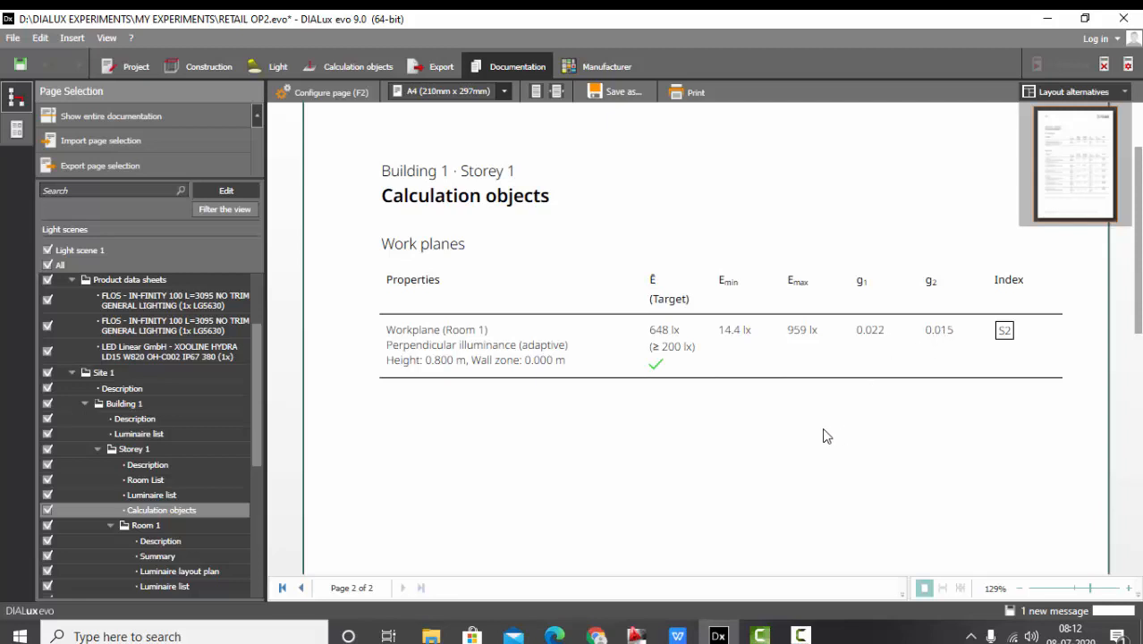
{"action": "scroll", "coordinate": [825, 434], "scroll_direction": "up", "scroll_amount": 1}
{"action": "scroll", "coordinate": [521, 312], "scroll_direction": "up", "scroll_amount": 1}
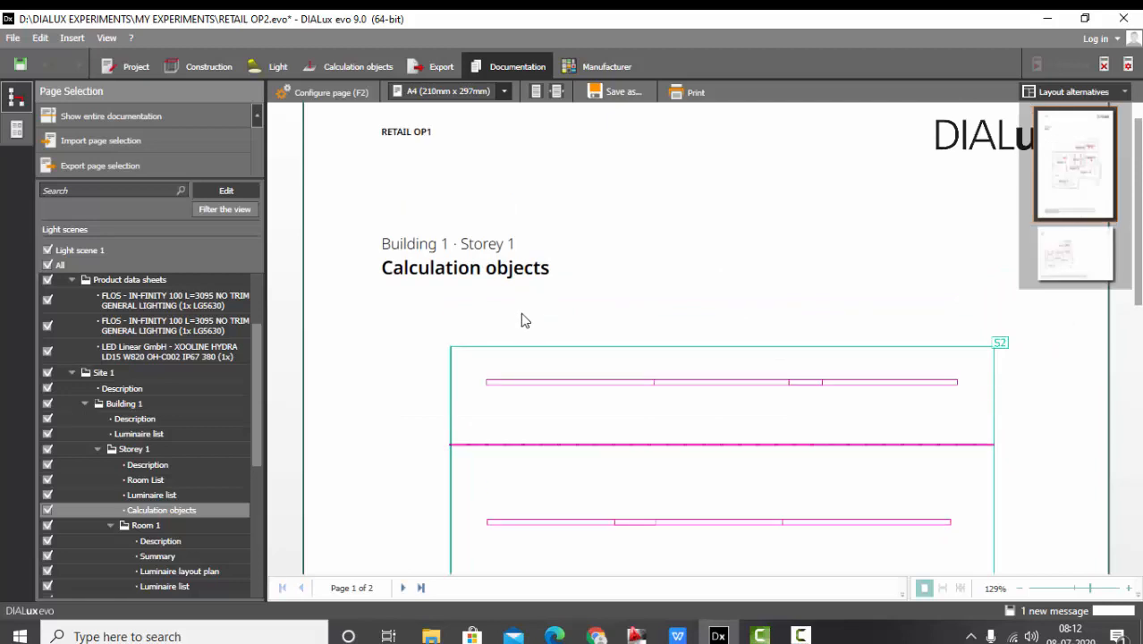
{"action": "scroll", "coordinate": [649, 338], "scroll_direction": "up", "scroll_amount": 1}
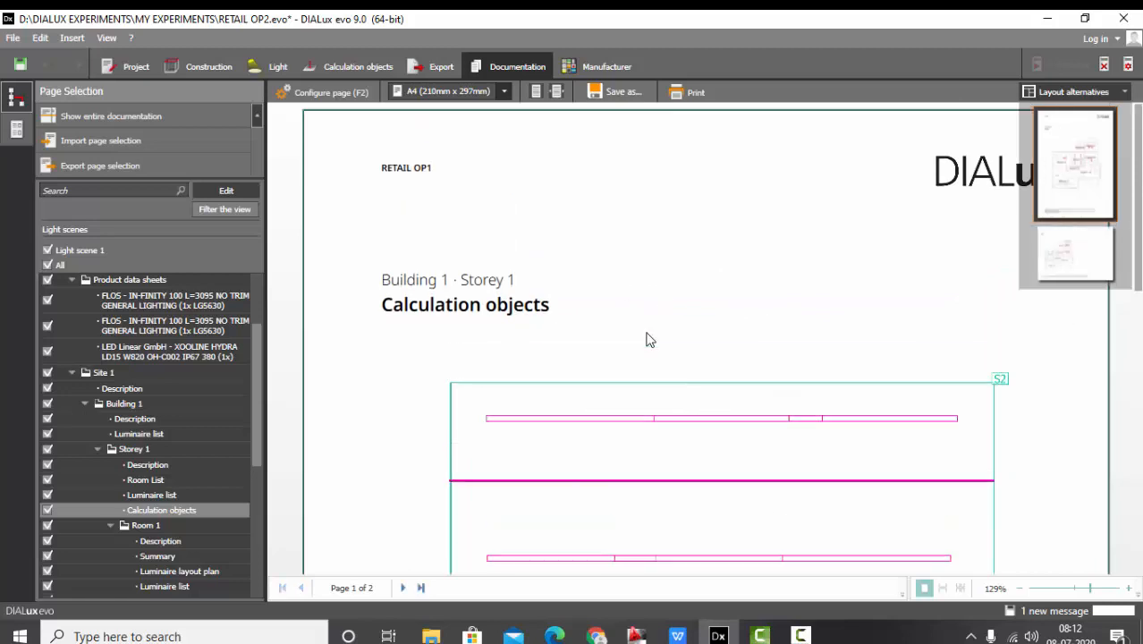
{"action": "scroll", "coordinate": [649, 338], "scroll_direction": "up", "scroll_amount": 1}
- Add furniture, room elements, apertures and outer contours to the Calculation objects floor plan and check the resulting plan
{"action": "left_click", "coordinate": [317, 94]}
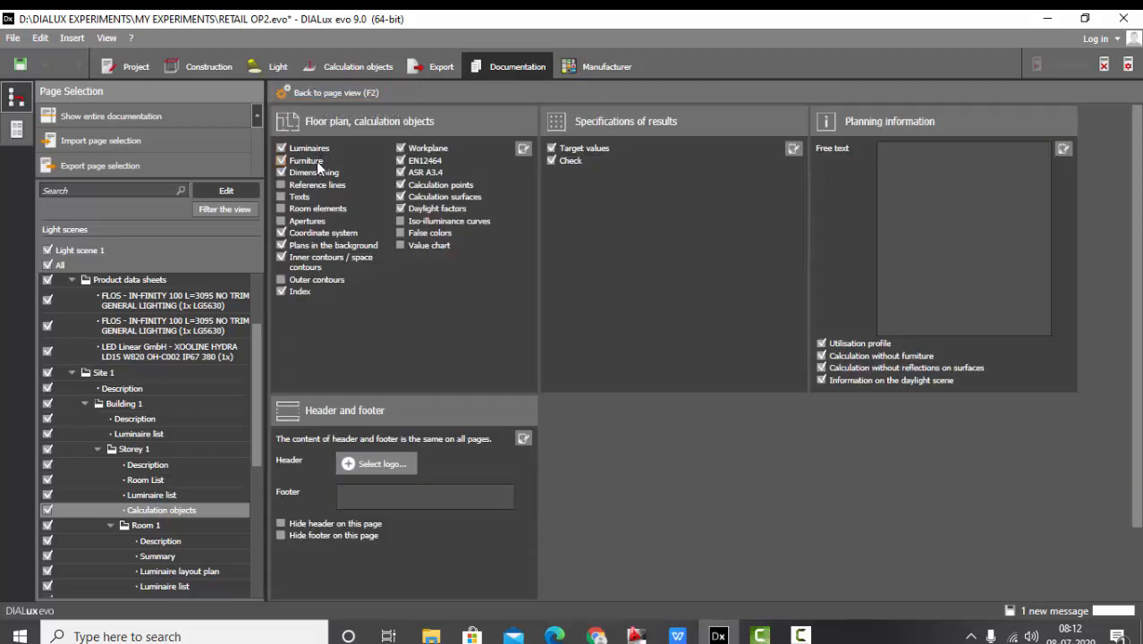
{"action": "left_click", "coordinate": [307, 209]}
{"action": "left_click", "coordinate": [309, 222]}
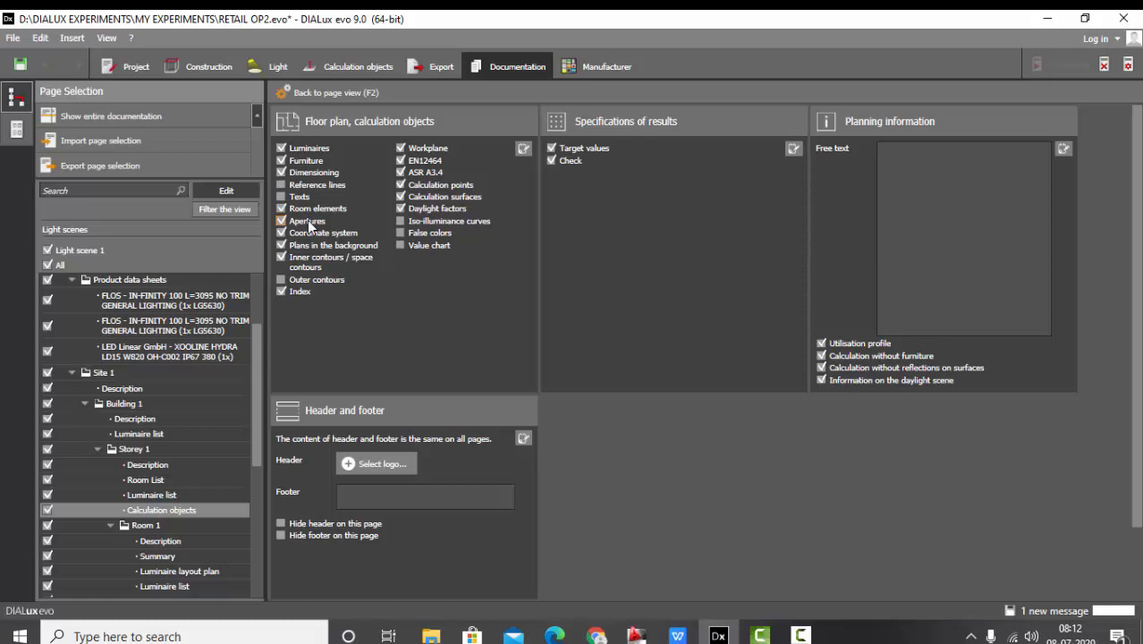
{"action": "left_click", "coordinate": [319, 281]}
{"action": "left_click", "coordinate": [318, 90]}
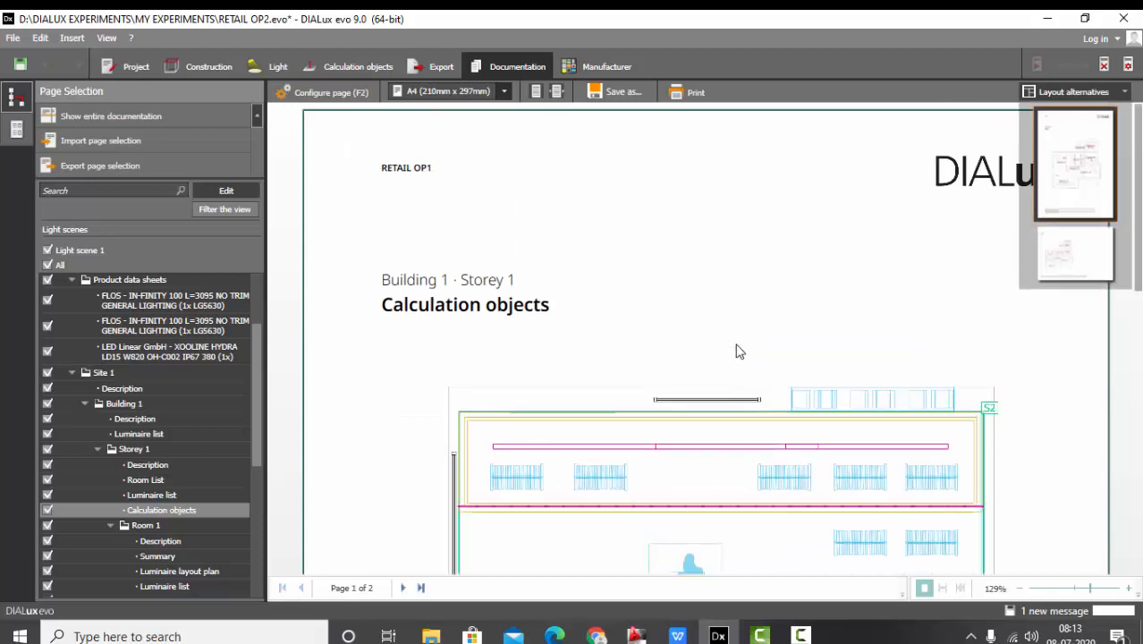
{"action": "scroll", "coordinate": [738, 351], "scroll_direction": "up", "scroll_amount": 1}
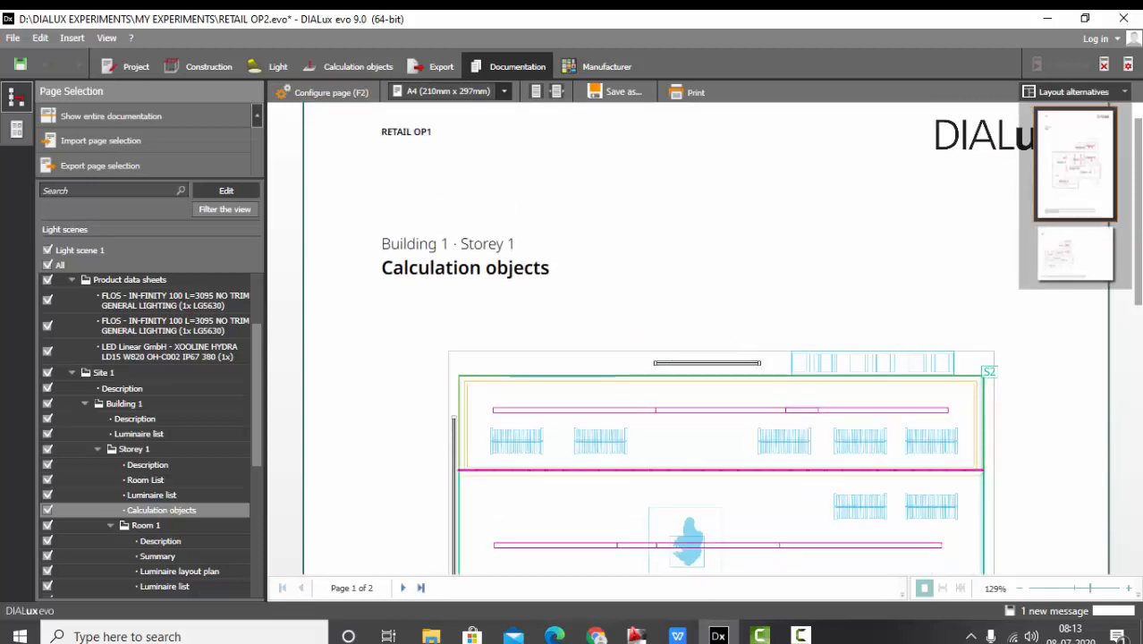
{"action": "left_click", "coordinate": [1141, 311]}
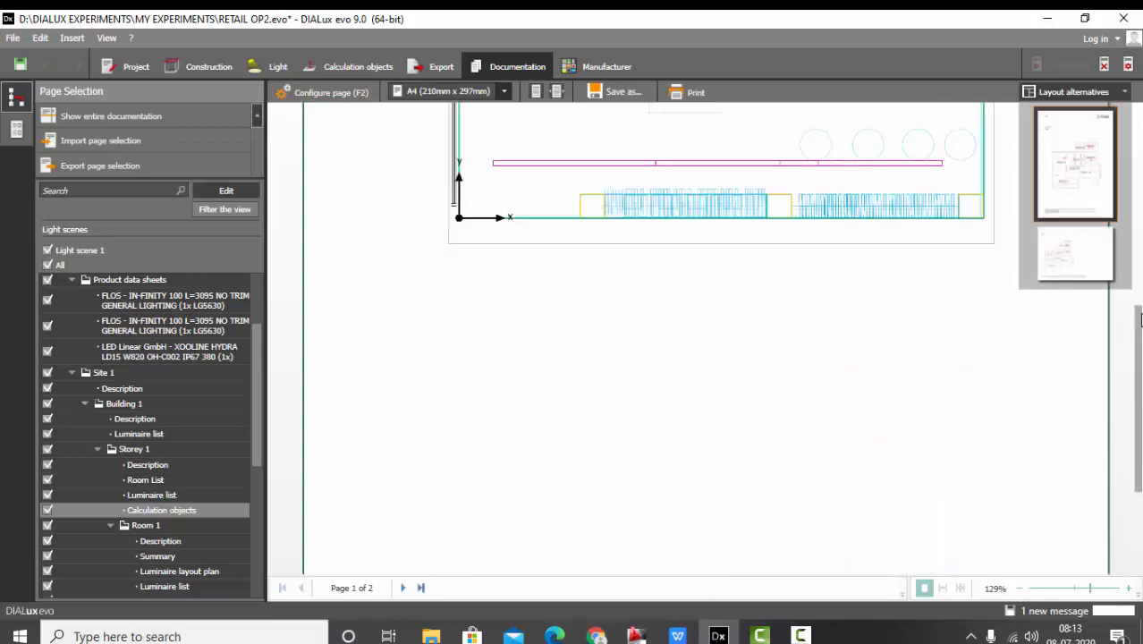
{"action": "left_click_drag", "start_coordinate": [1140, 344], "coordinate": [1138, 247]}
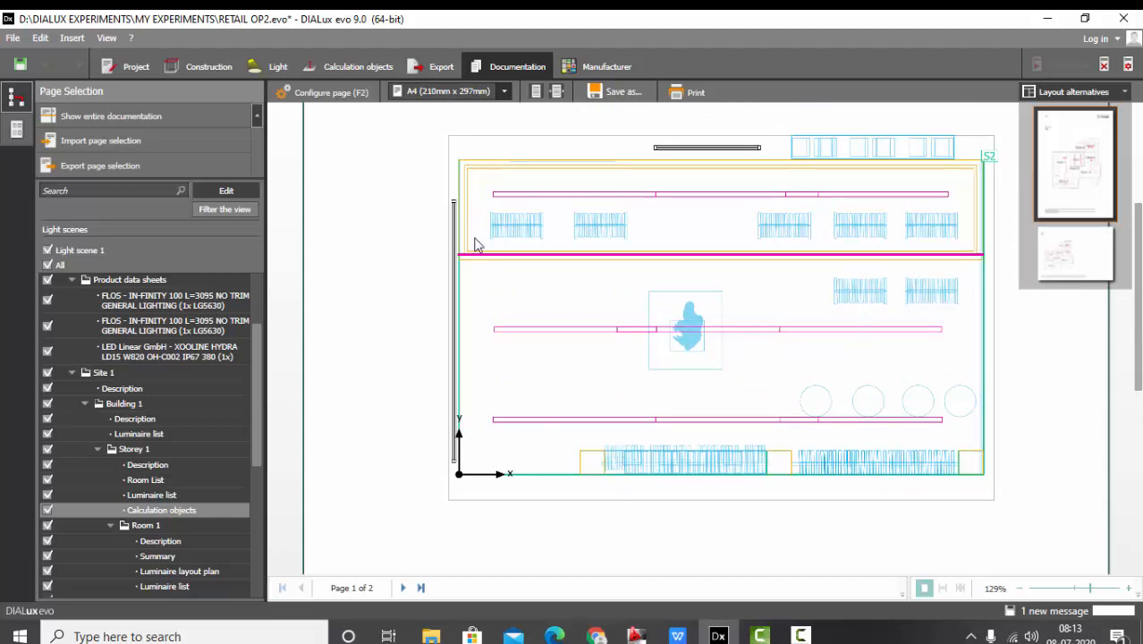
- Include false colors and iso-illuminance curves in the Calculation objects floor plan and return to the page view
{"action": "left_click", "coordinate": [345, 93]}
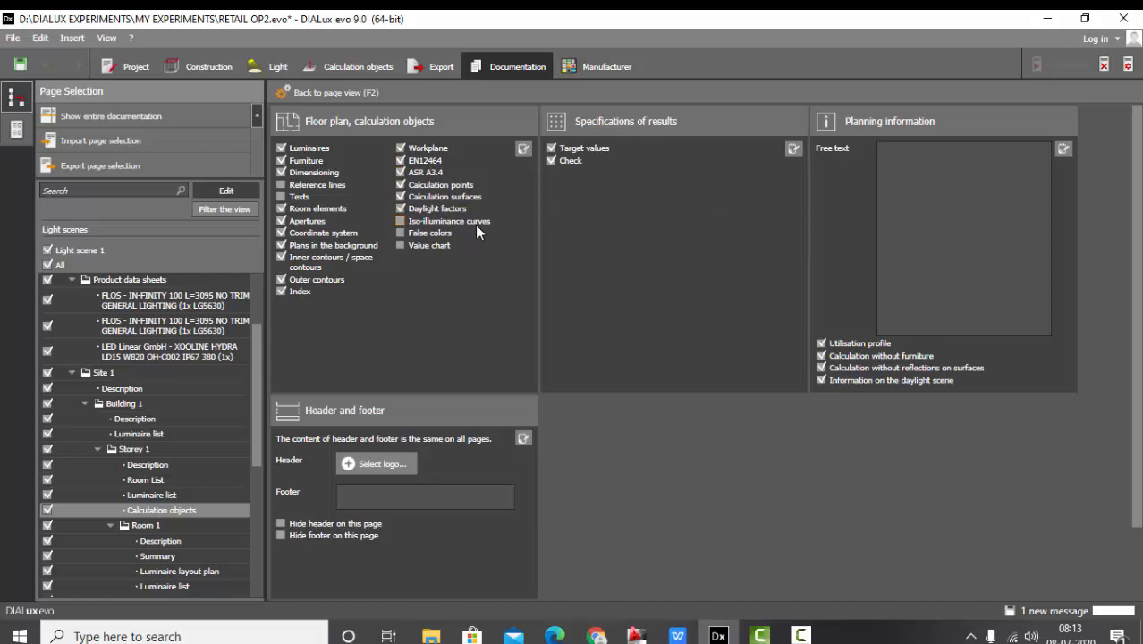
{"action": "left_click", "coordinate": [429, 235]}
{"action": "left_click", "coordinate": [443, 224]}
{"action": "left_click", "coordinate": [321, 92]}
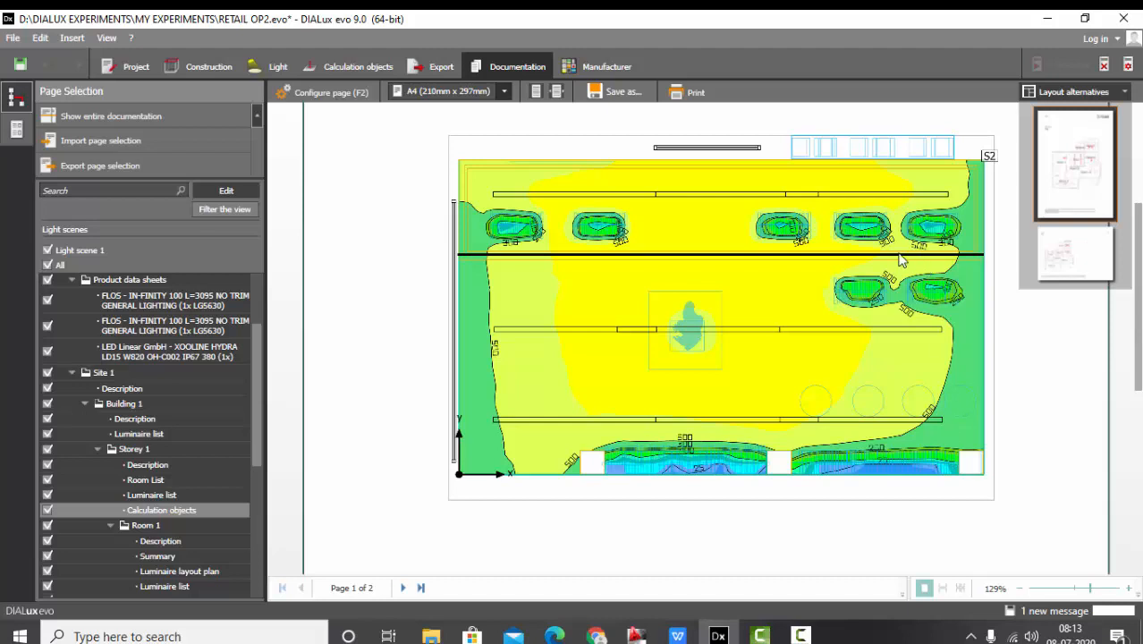
- Compare the false colors and iso-illuminance curves on the Calculation objects floor plan with the lux colour scale below it
{"action": "scroll", "coordinate": [612, 270], "scroll_direction": "down", "scroll_amount": 3}
{"action": "scroll", "coordinate": [615, 315], "scroll_direction": "up", "scroll_amount": 2}
{"action": "left_click_drag", "start_coordinate": [1139, 387], "coordinate": [1139, 512]}
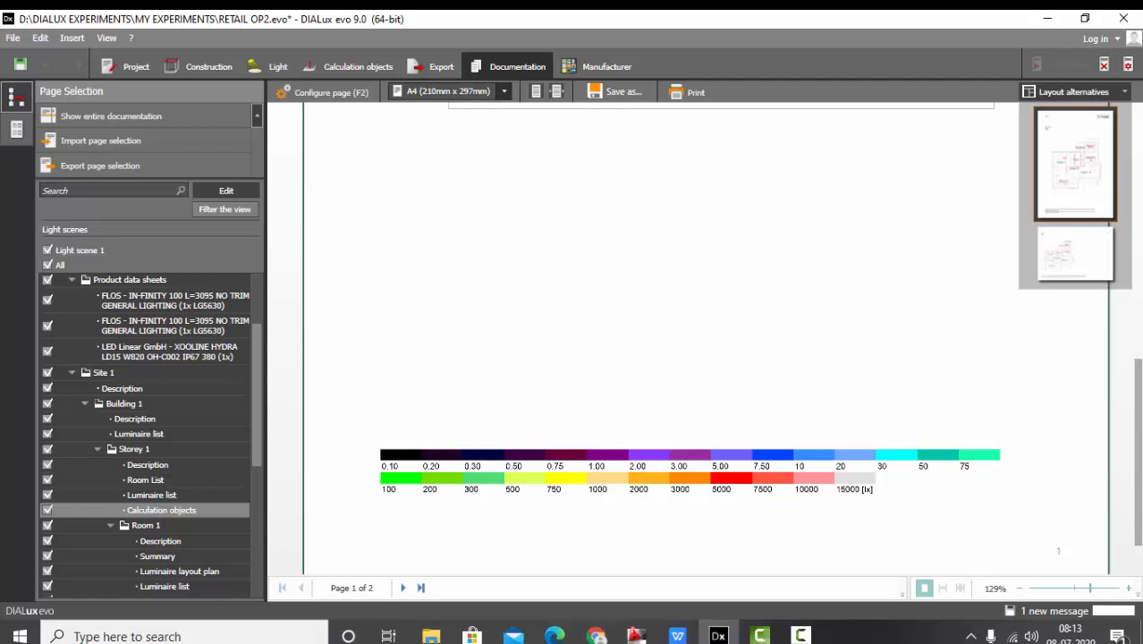
{"action": "scroll", "coordinate": [1141, 417], "scroll_direction": "up", "scroll_amount": 5}
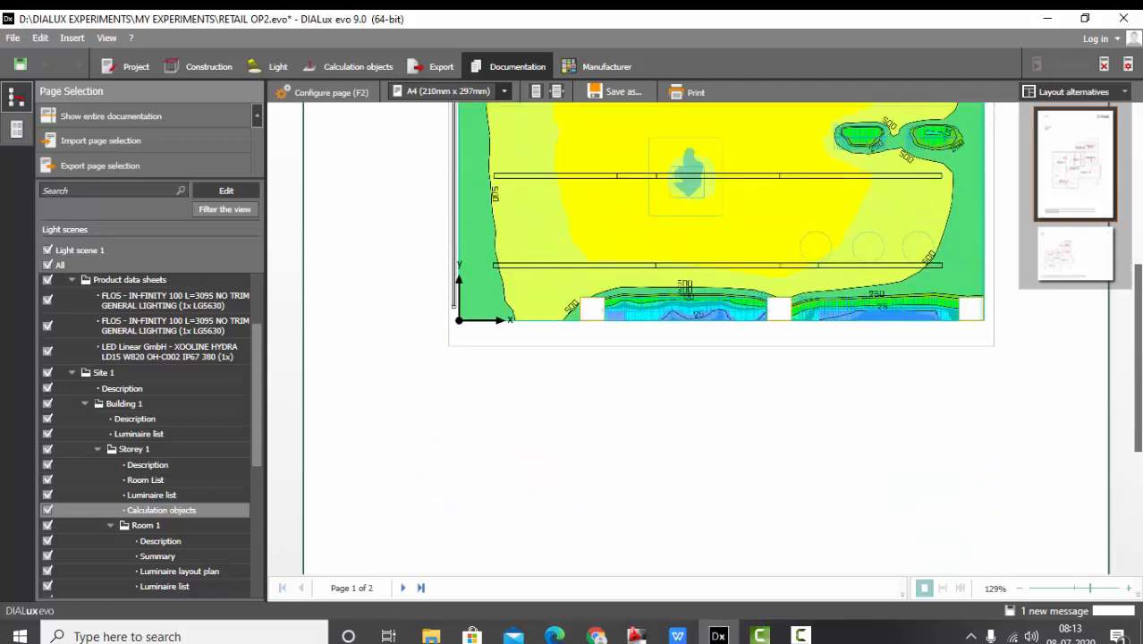
{"action": "scroll", "coordinate": [707, 340], "scroll_direction": "down", "scroll_amount": 5}
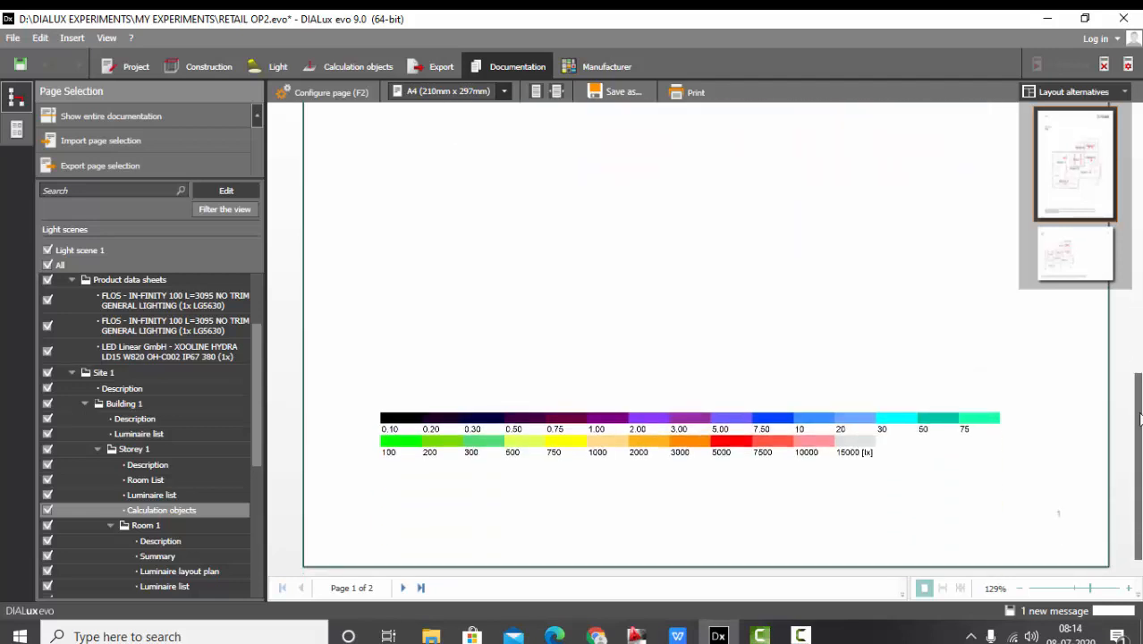
{"action": "scroll", "coordinate": [1141, 265], "scroll_direction": "up", "scroll_amount": 5}
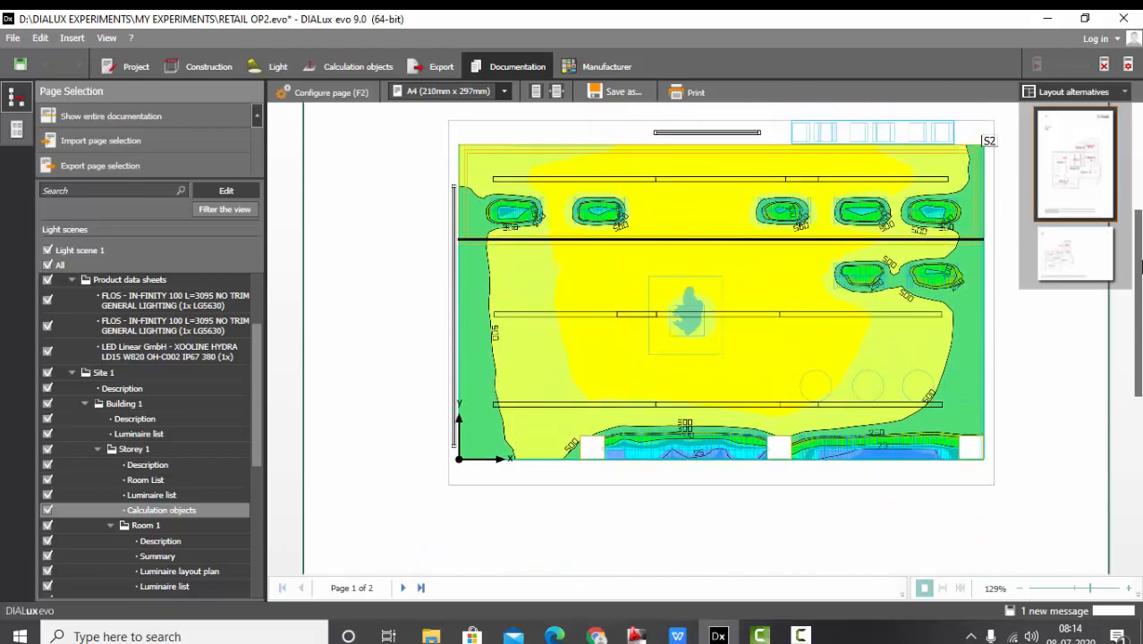
{"action": "scroll", "coordinate": [1141, 270], "scroll_direction": "down", "scroll_amount": 4}
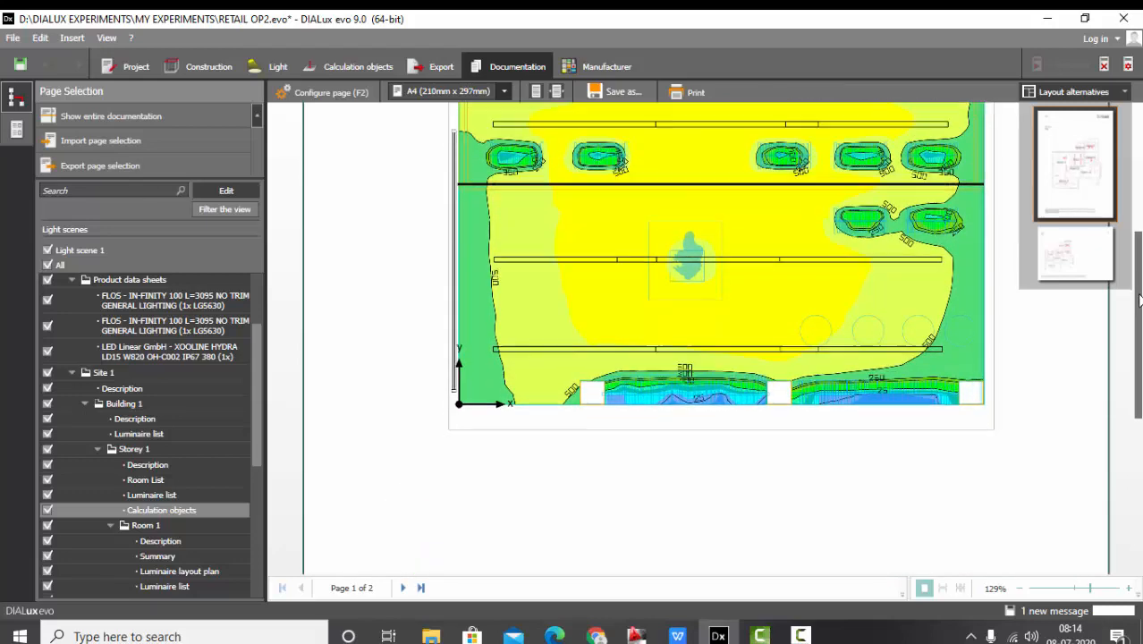
{"action": "scroll", "coordinate": [1141, 269], "scroll_direction": "up", "scroll_amount": 5}
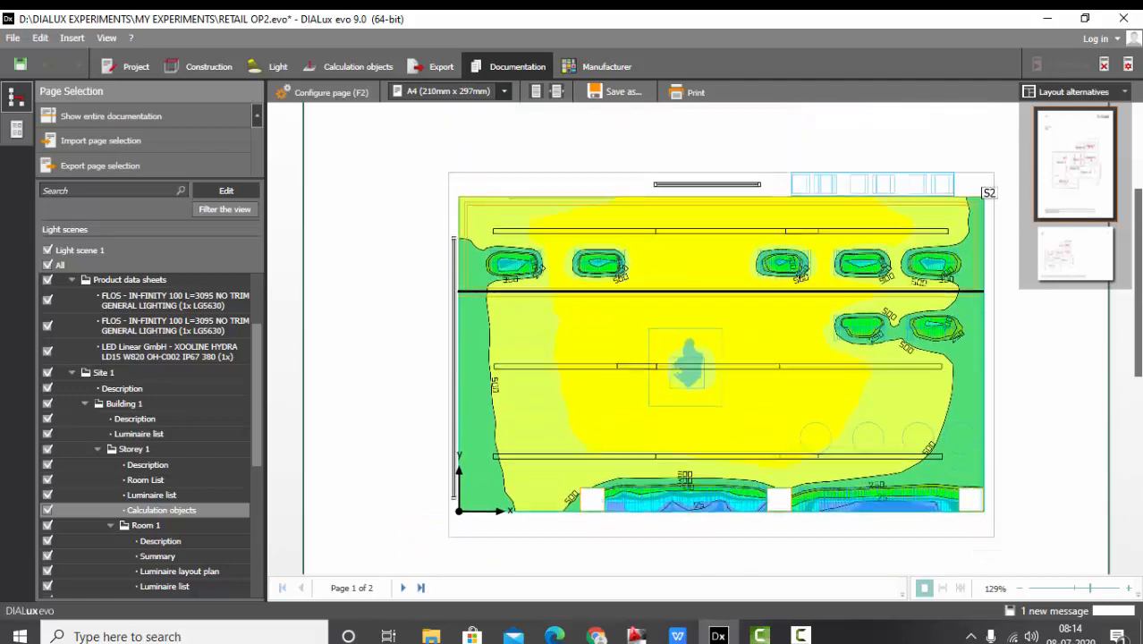
- Try the value chart on Storey 1's Calculation objects floor plan, inspect the page and remove the value chart again
{"action": "left_click", "coordinate": [333, 93]}
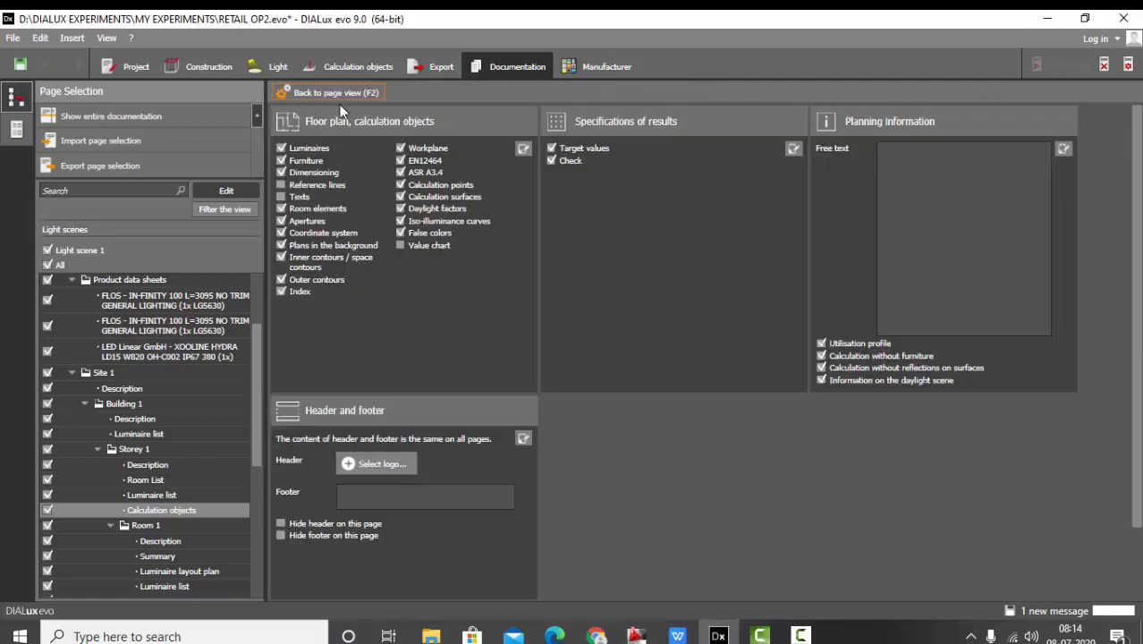
{"action": "left_click", "coordinate": [399, 246]}
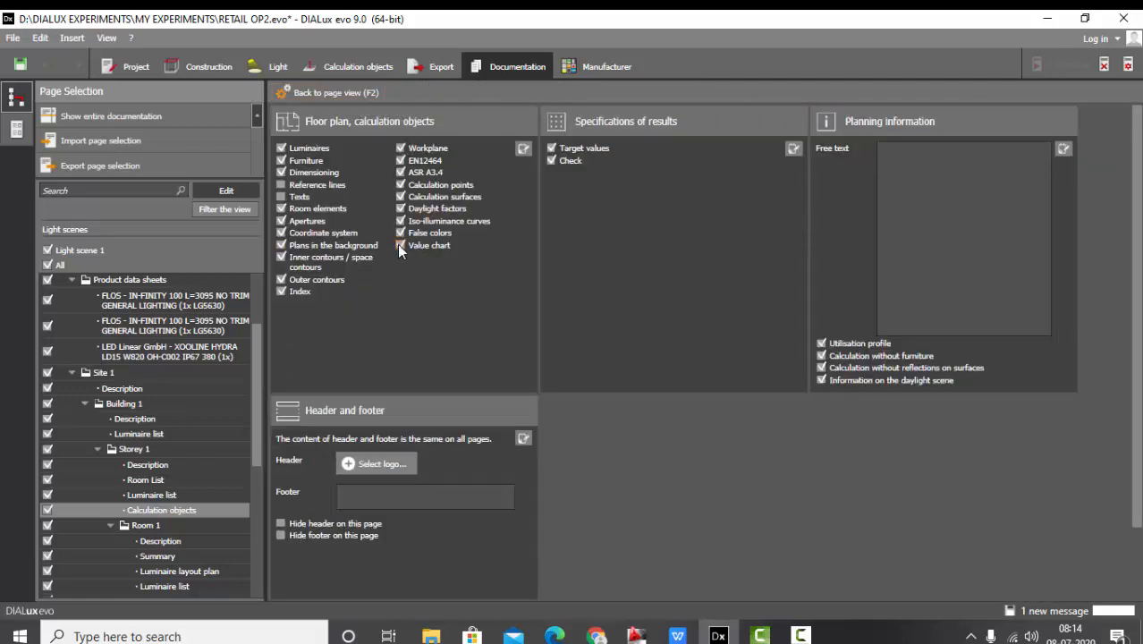
{"action": "left_click", "coordinate": [322, 93]}
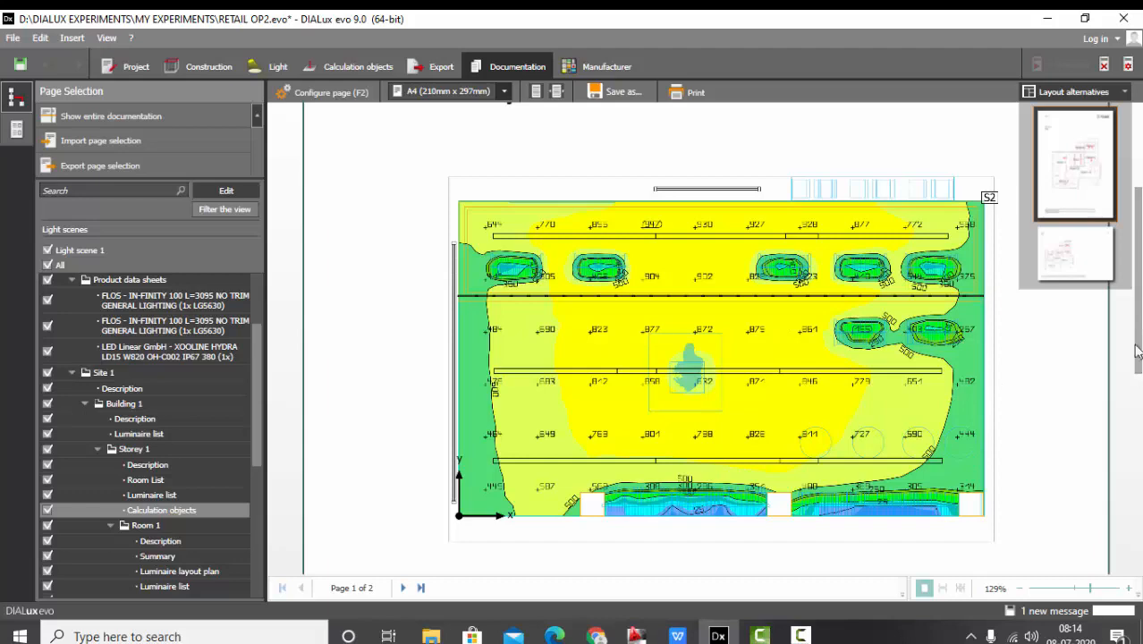
{"action": "left_click_drag", "start_coordinate": [1139, 350], "coordinate": [1140, 395]}
{"action": "scroll", "coordinate": [843, 230], "scroll_direction": "up", "scroll_amount": 5}
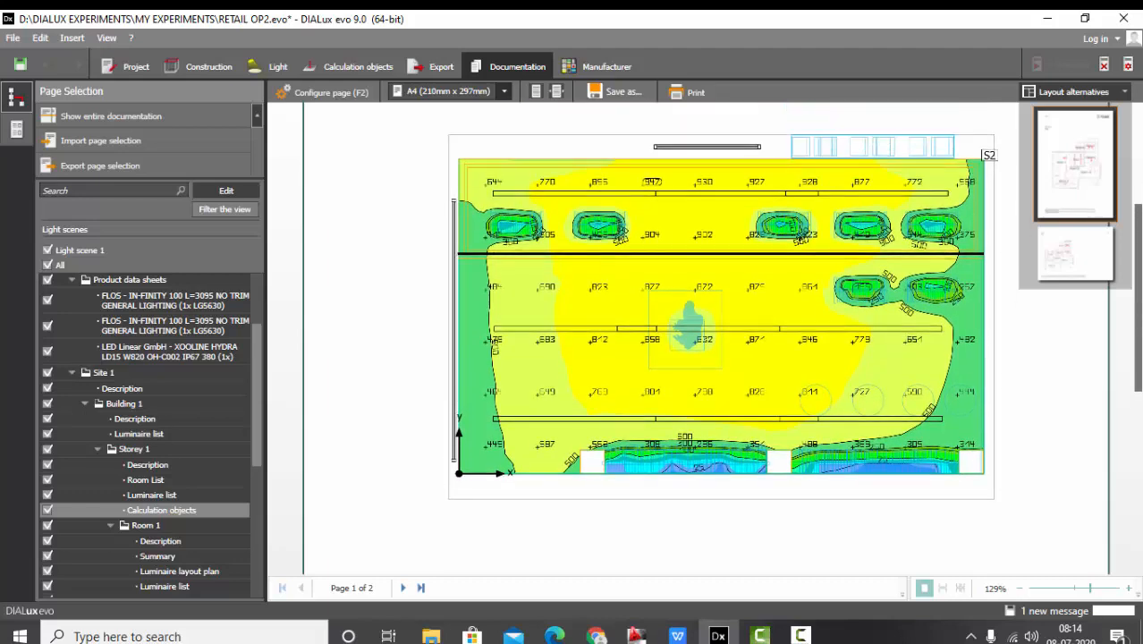
{"action": "left_click", "coordinate": [329, 93]}
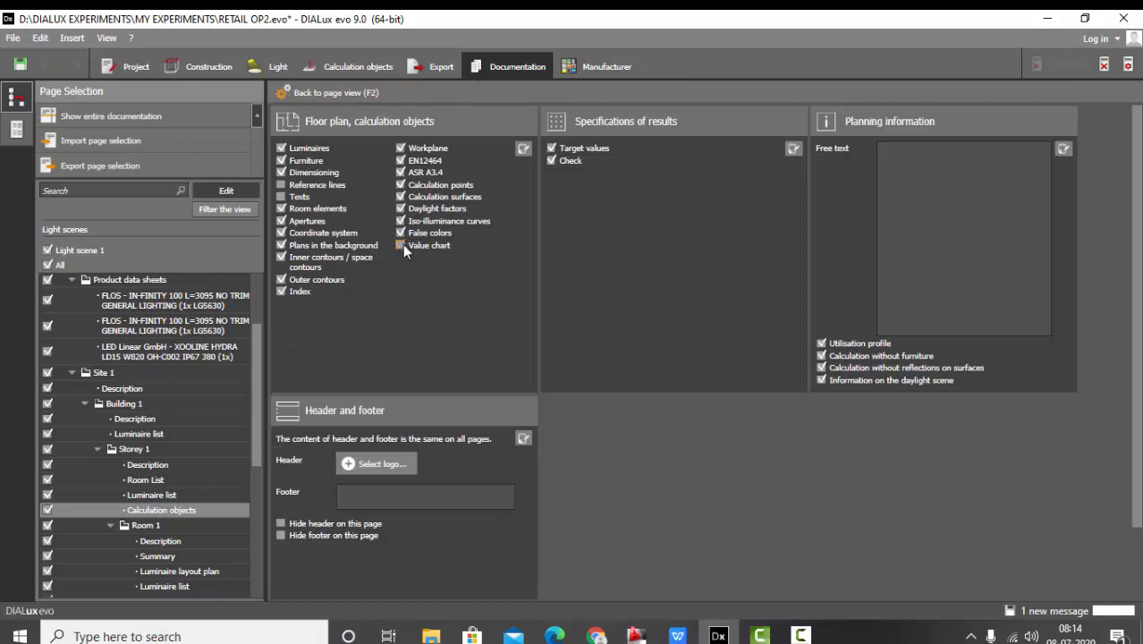
{"action": "left_click", "coordinate": [320, 92]}
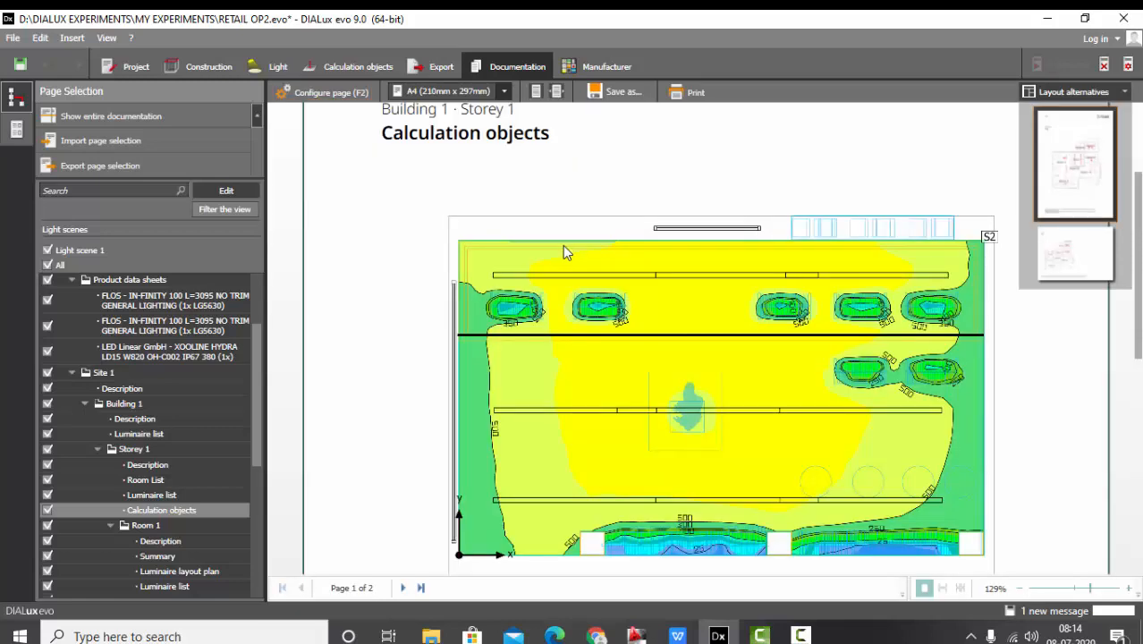
- Exclude all pages from the documentation, decline saving the project and check the cleared page list down to Room 2
{"action": "scroll", "coordinate": [201, 386], "scroll_direction": "down", "scroll_amount": 5}
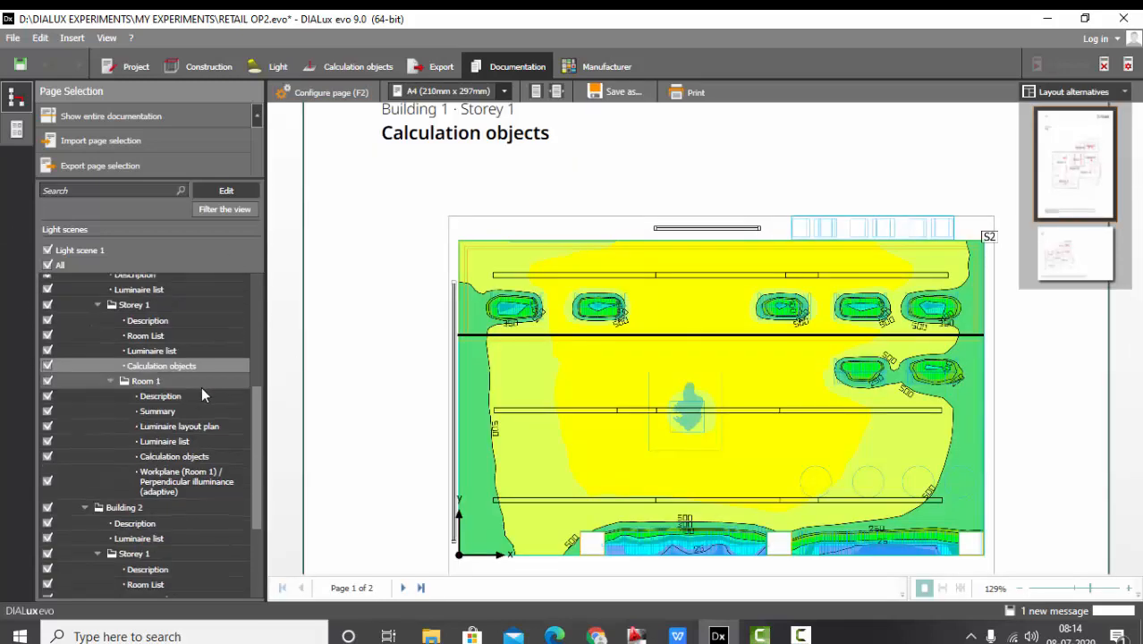
{"action": "scroll", "coordinate": [179, 527], "scroll_direction": "up", "scroll_amount": 10}
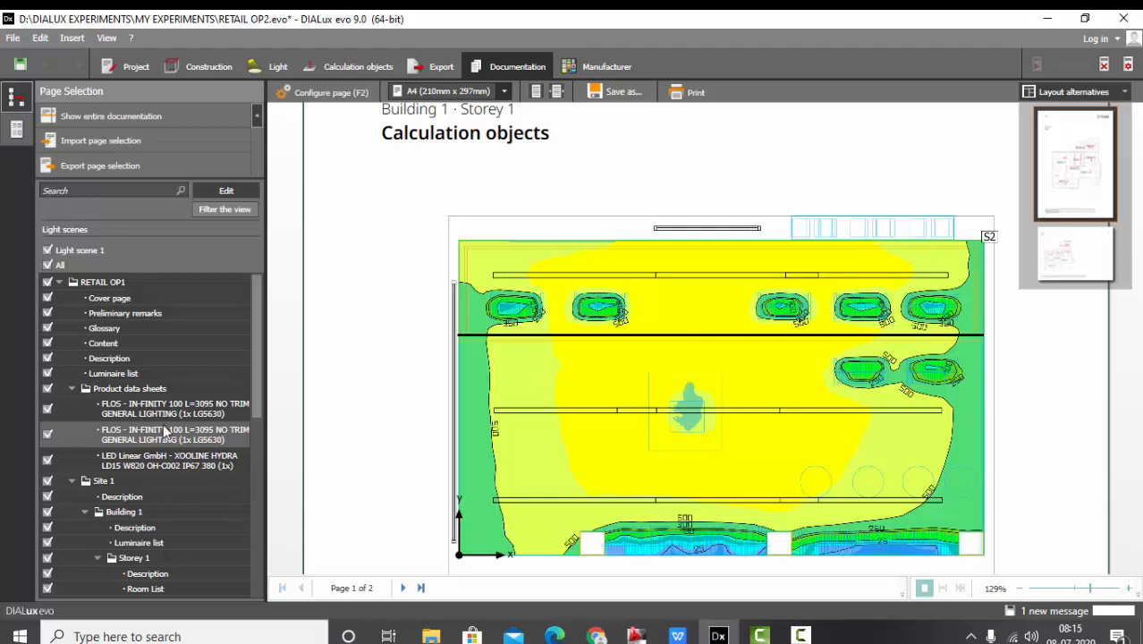
{"action": "left_click", "coordinate": [49, 265]}
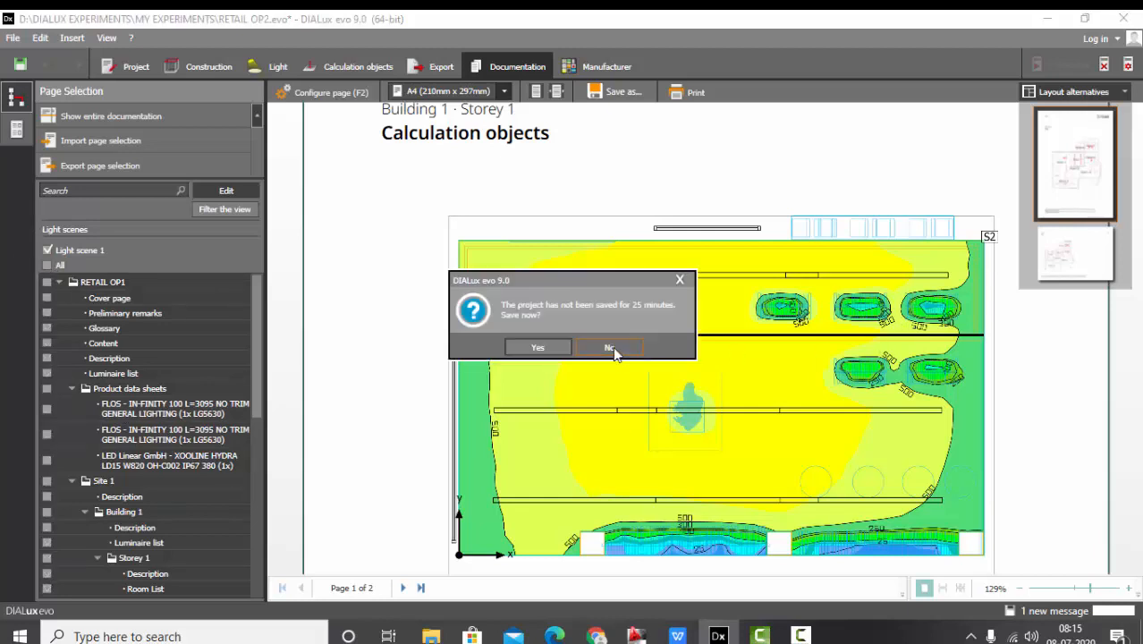
{"action": "left_click", "coordinate": [631, 347]}
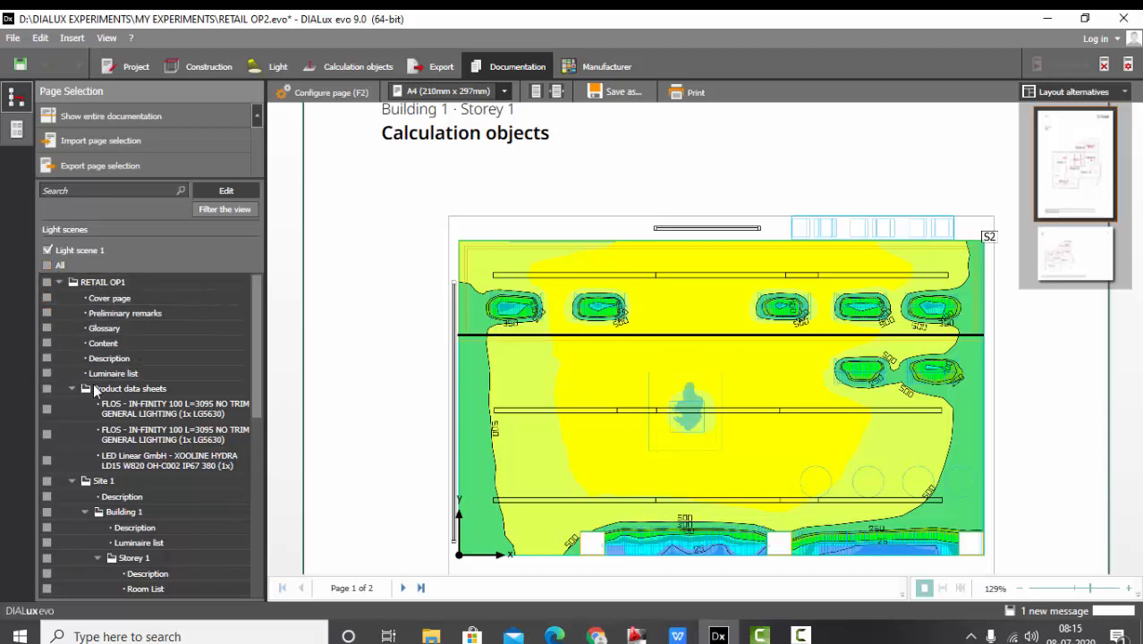
{"action": "scroll", "coordinate": [52, 288], "scroll_direction": "down", "scroll_amount": 1}
{"action": "scroll", "coordinate": [51, 508], "scroll_direction": "down", "scroll_amount": 6}
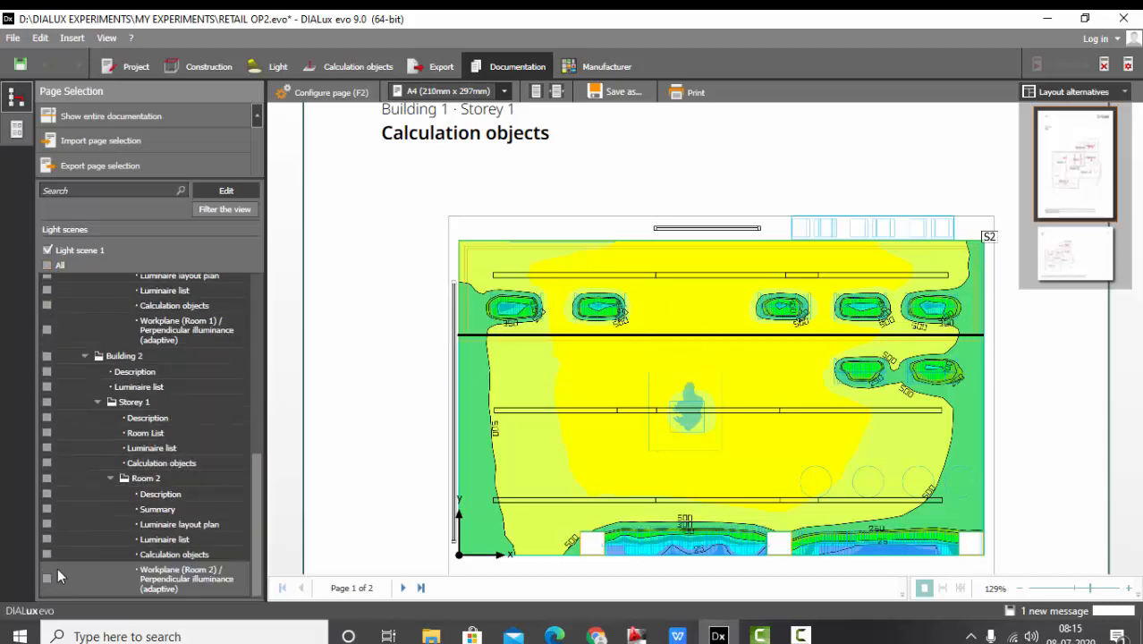
{"action": "scroll", "coordinate": [57, 568], "scroll_direction": "up", "scroll_amount": 4}
{"action": "scroll", "coordinate": [60, 537], "scroll_direction": "up", "scroll_amount": 4}
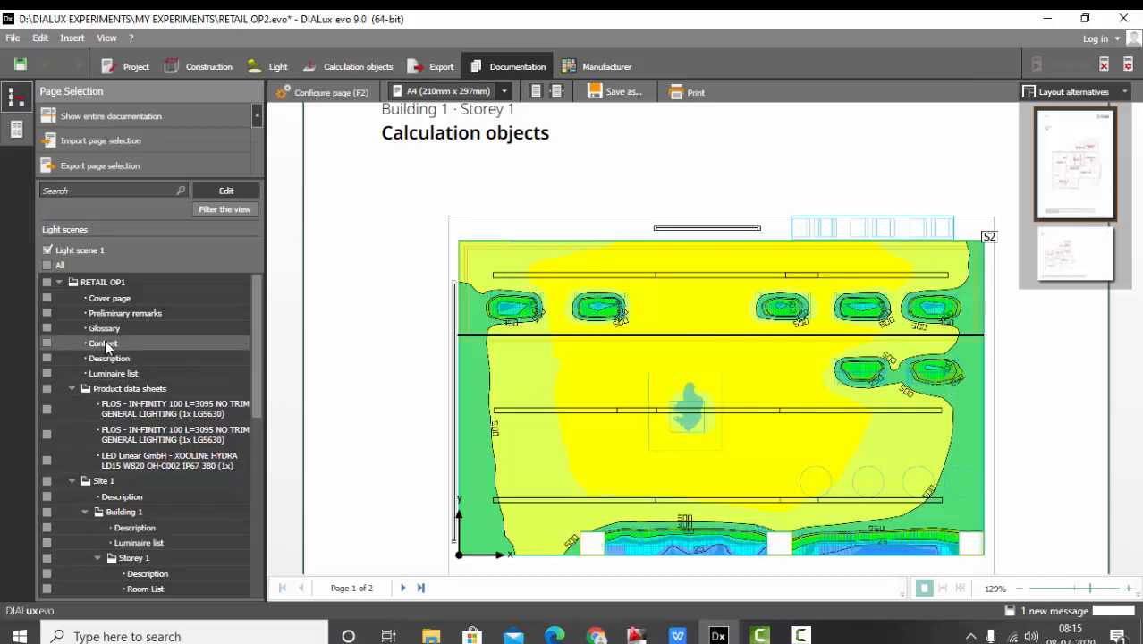
- Include Room 1's Description, Luminaire list and Calculation objects pages in the documentation
{"action": "scroll", "coordinate": [105, 346], "scroll_direction": "down", "scroll_amount": 3}
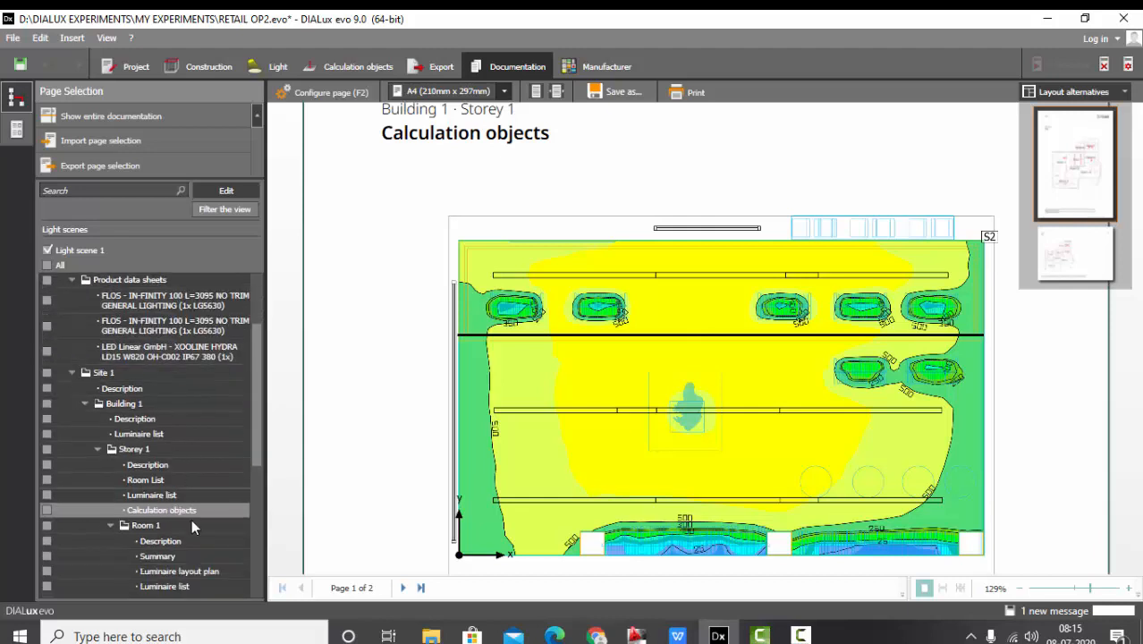
{"action": "scroll", "coordinate": [63, 474], "scroll_direction": "down", "scroll_amount": 2}
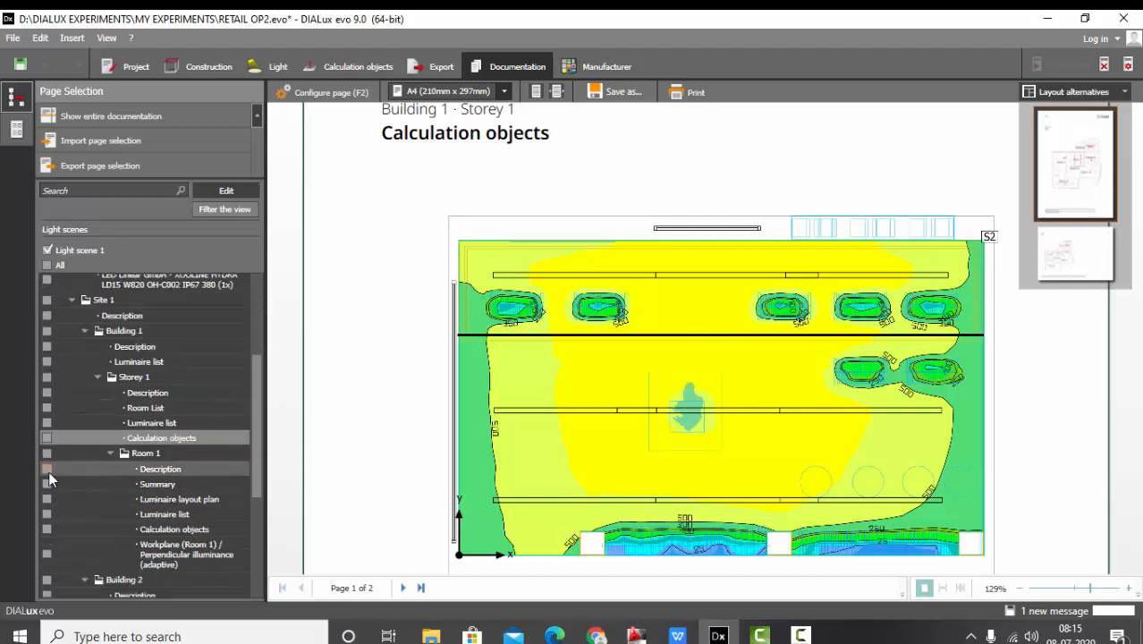
{"action": "left_click", "coordinate": [47, 469]}
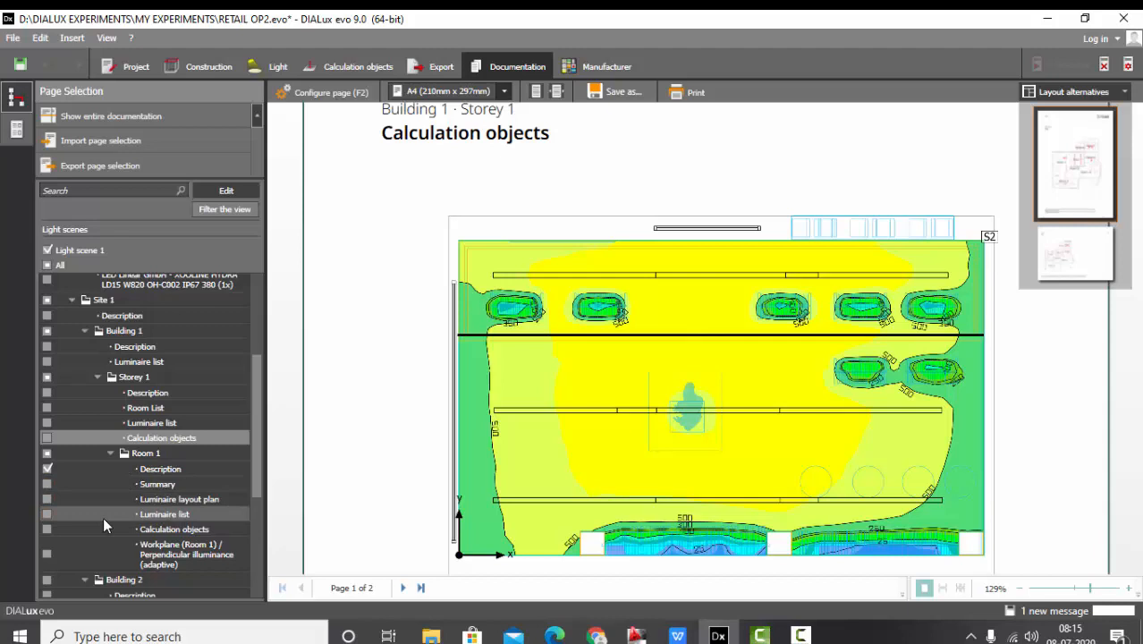
{"action": "left_click", "coordinate": [47, 514]}
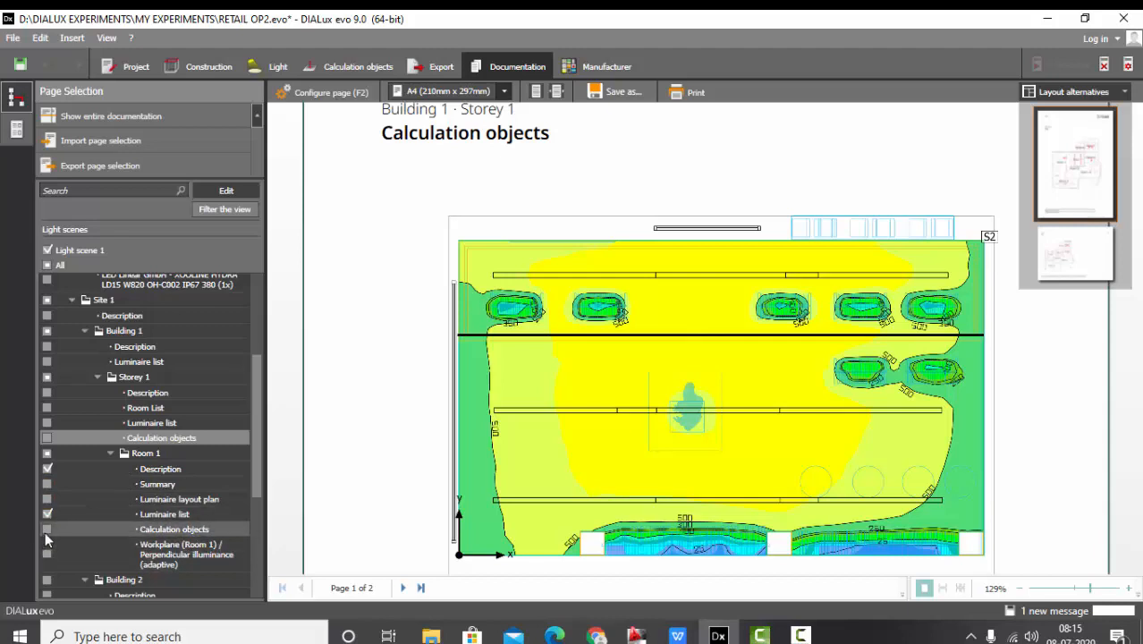
{"action": "left_click", "coordinate": [47, 529]}
- Include Building 2's Room 2 Description, Luminaire list and Calculation objects pages in the documentation
{"action": "scroll", "coordinate": [156, 478], "scroll_direction": "down", "scroll_amount": 1}
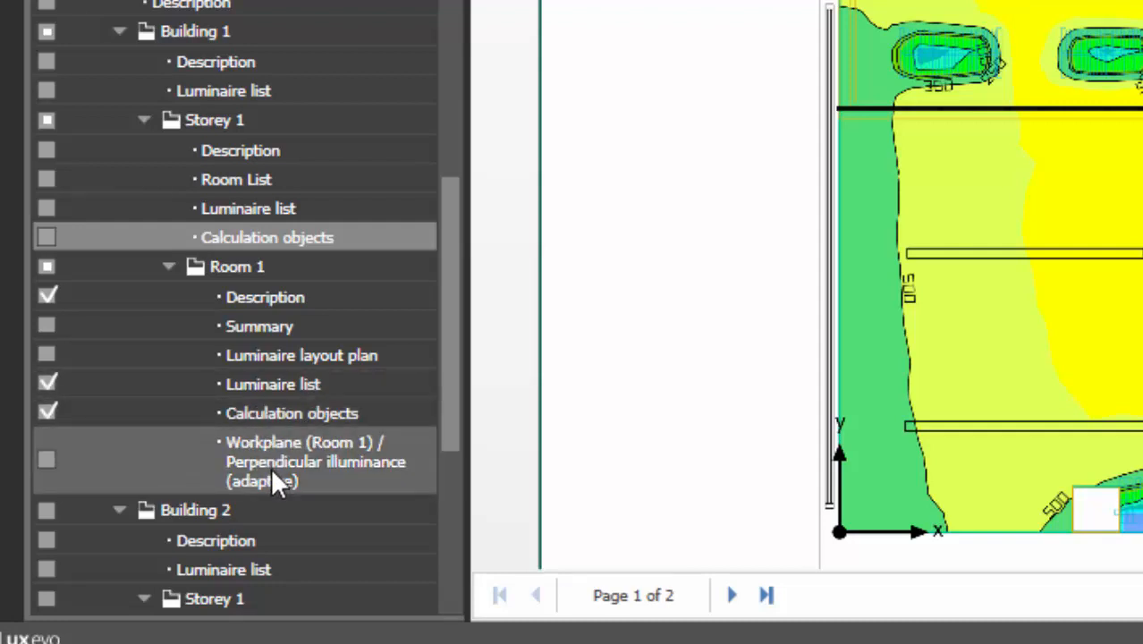
{"action": "scroll", "coordinate": [286, 438], "scroll_direction": "down", "scroll_amount": 1}
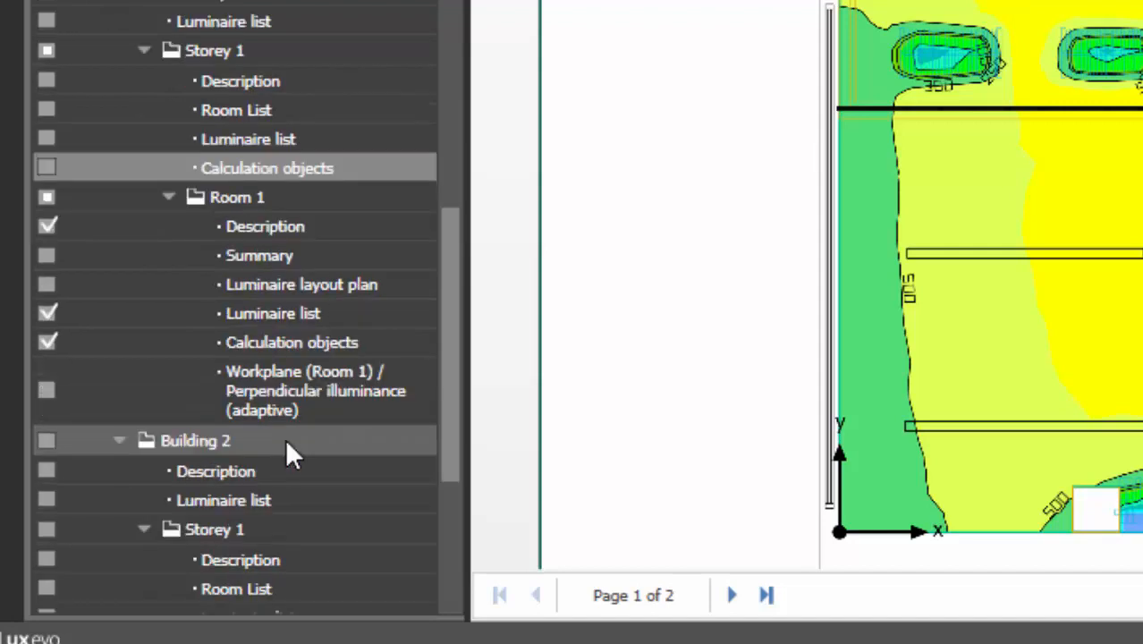
{"action": "scroll", "coordinate": [286, 438], "scroll_direction": "down", "scroll_amount": 4}
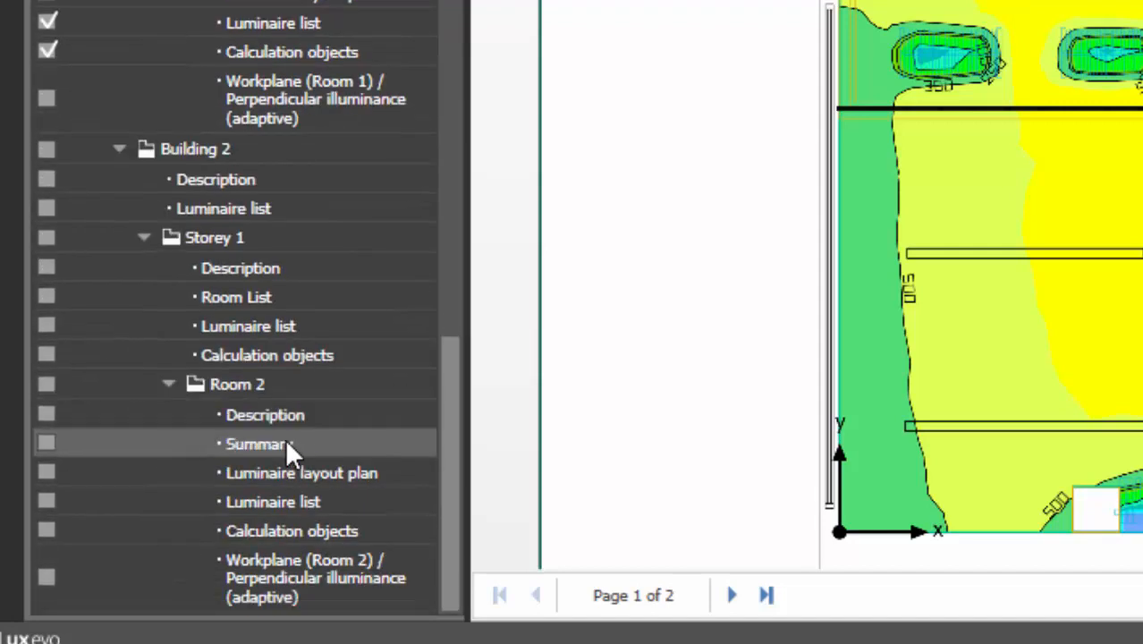
{"action": "left_click", "coordinate": [47, 415]}
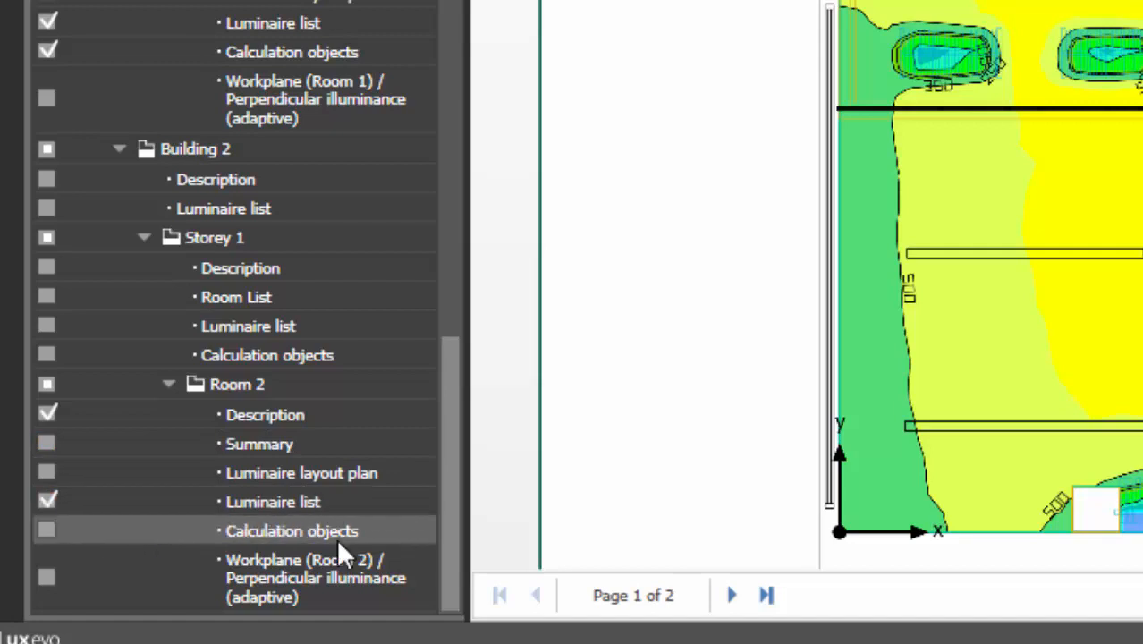
{"action": "left_click", "coordinate": [47, 531]}
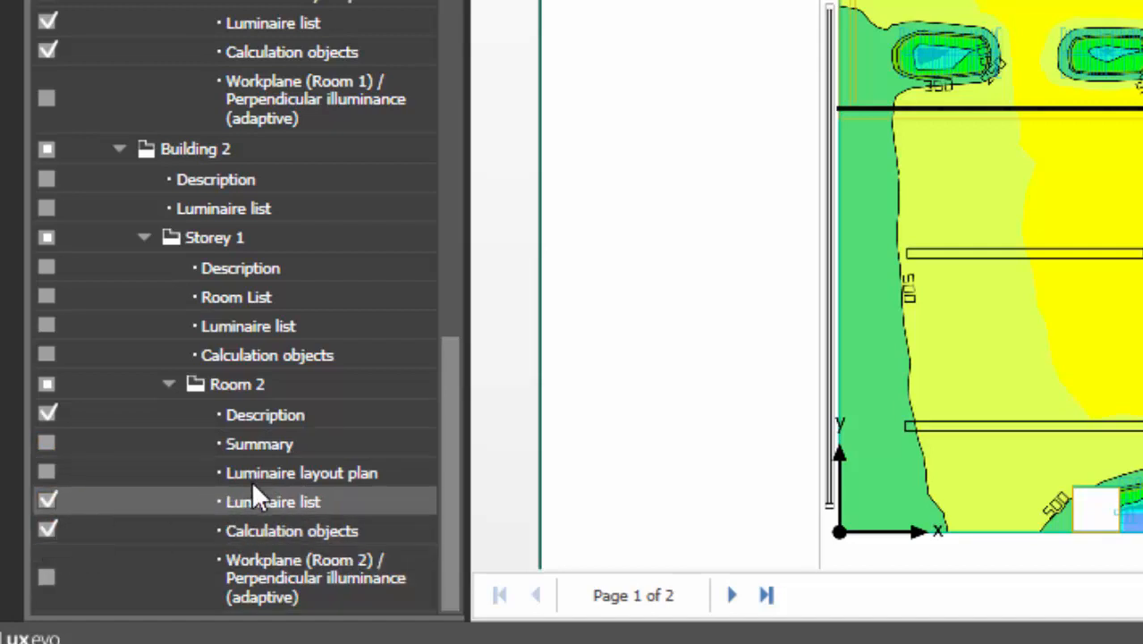
- Configure Room 1's Description page to display the V1 RENDER graphic
{"action": "scroll", "coordinate": [253, 483], "scroll_direction": "up", "scroll_amount": 2}
{"action": "scroll", "coordinate": [248, 375], "scroll_direction": "up", "scroll_amount": 2}
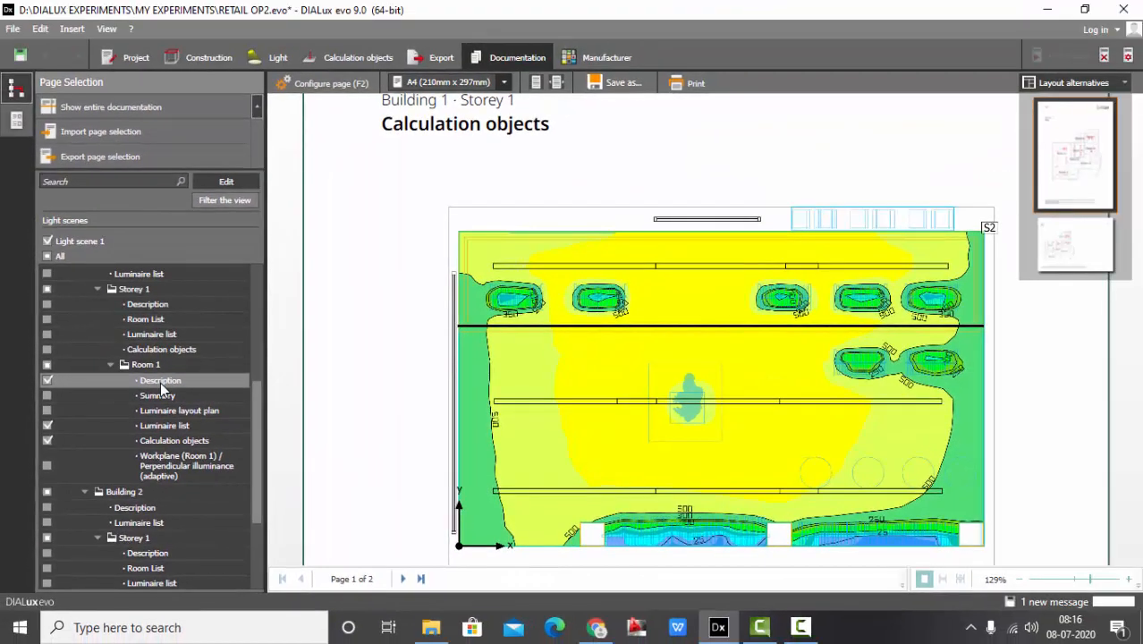
{"action": "left_click", "coordinate": [175, 362]}
{"action": "left_click", "coordinate": [336, 80]}
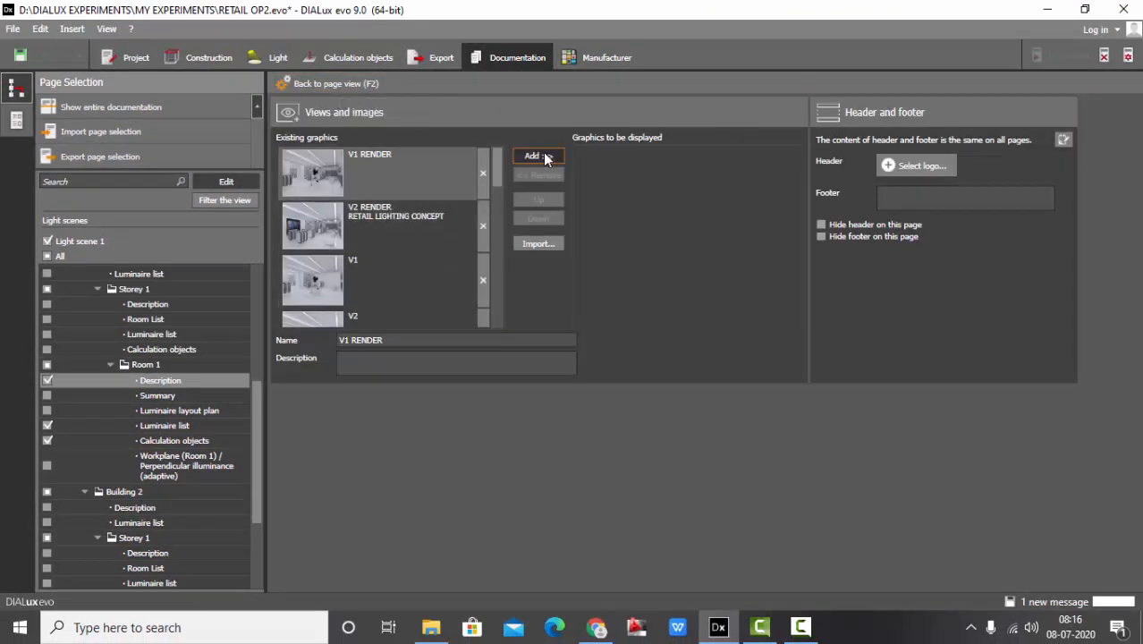
{"action": "left_click", "coordinate": [533, 156]}
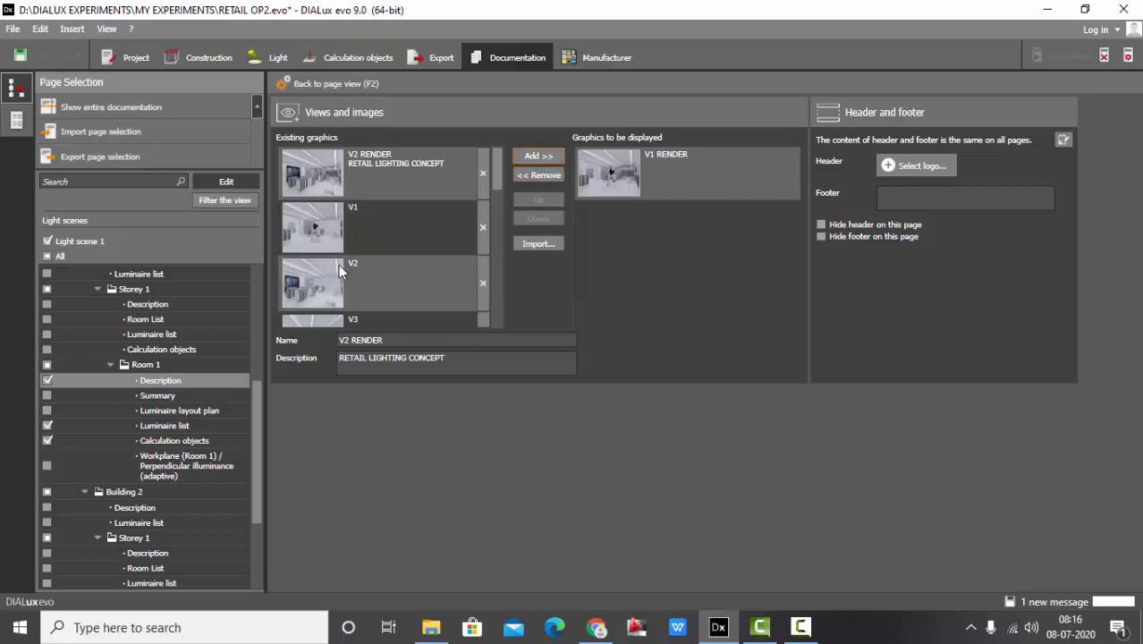
- Add the V2 and V2 THERMAL graphics to Room 1's Description page and return to the page view
{"action": "scroll", "coordinate": [421, 247], "scroll_direction": "down", "scroll_amount": 2}
{"action": "scroll", "coordinate": [420, 258], "scroll_direction": "up", "scroll_amount": 2}
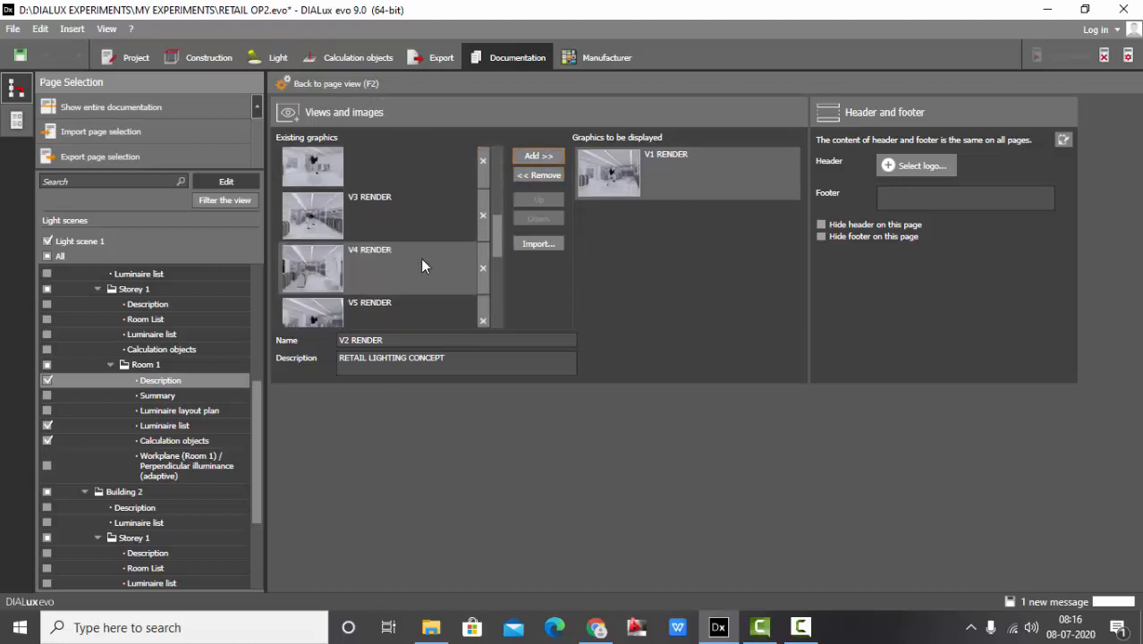
{"action": "left_click", "coordinate": [390, 272]}
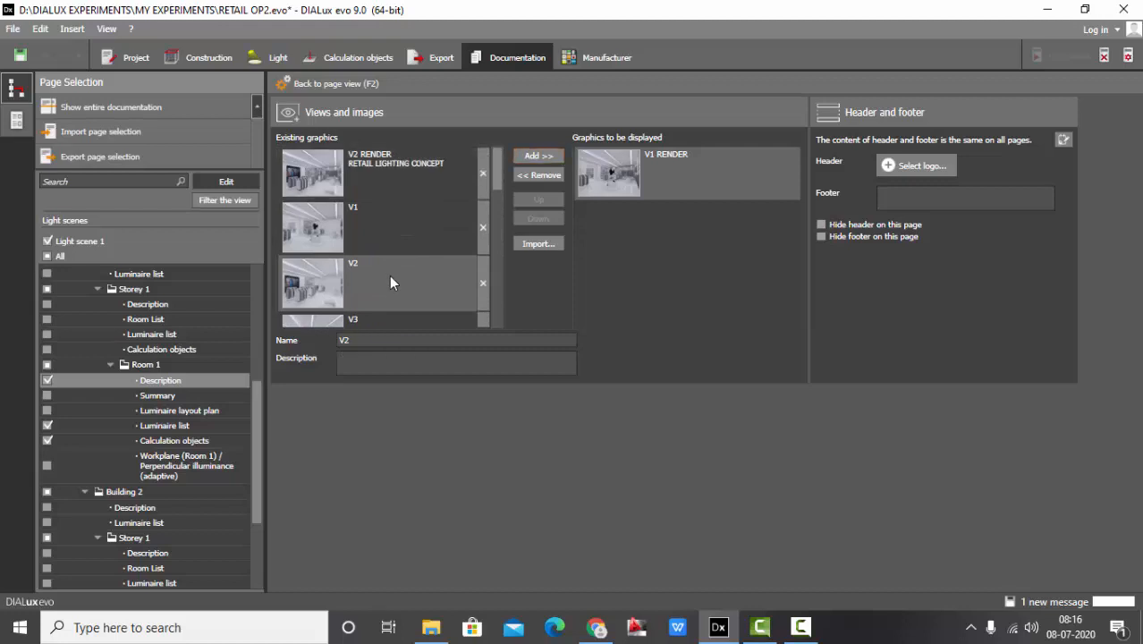
{"action": "left_click", "coordinate": [540, 158]}
{"action": "scroll", "coordinate": [386, 295], "scroll_direction": "down", "scroll_amount": 6}
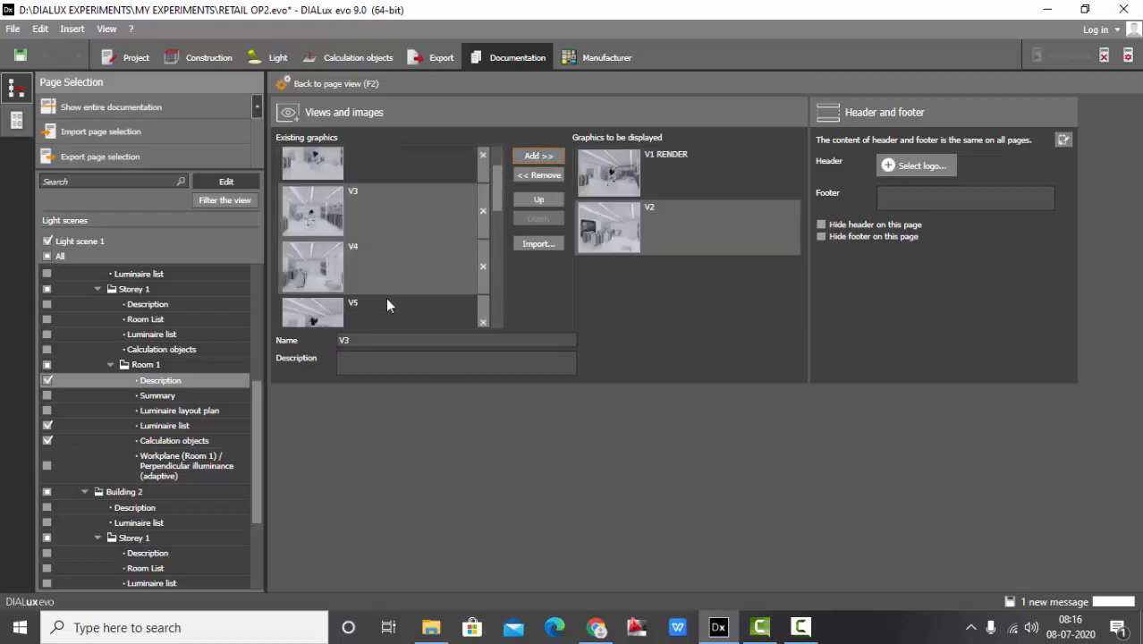
{"action": "left_click", "coordinate": [389, 224]}
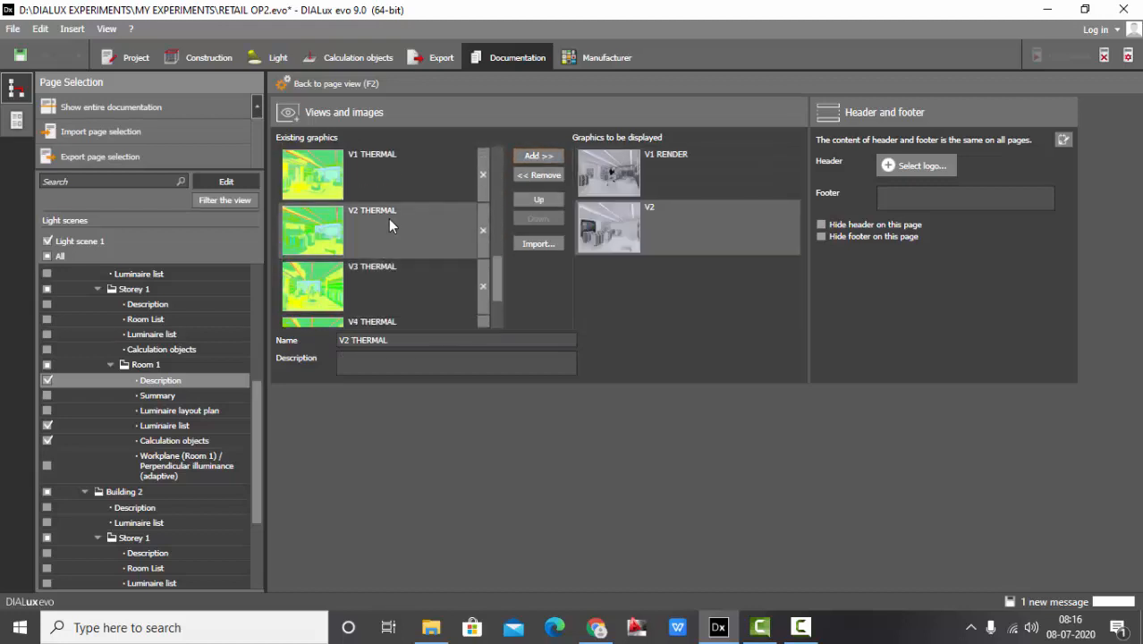
{"action": "left_click", "coordinate": [541, 156]}
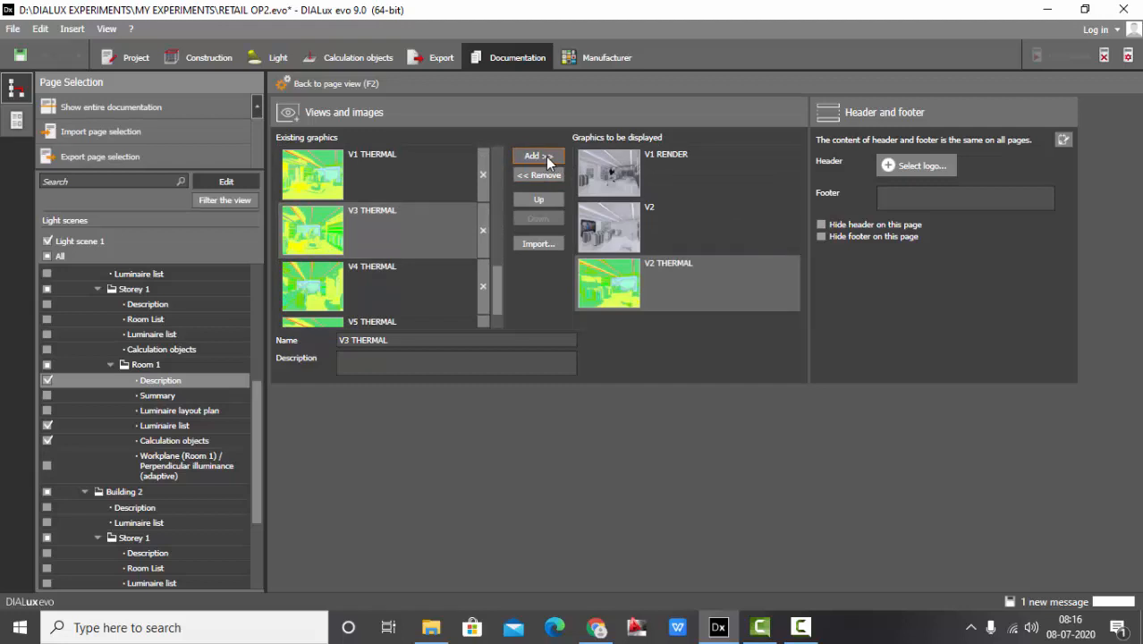
{"action": "left_click", "coordinate": [331, 83]}
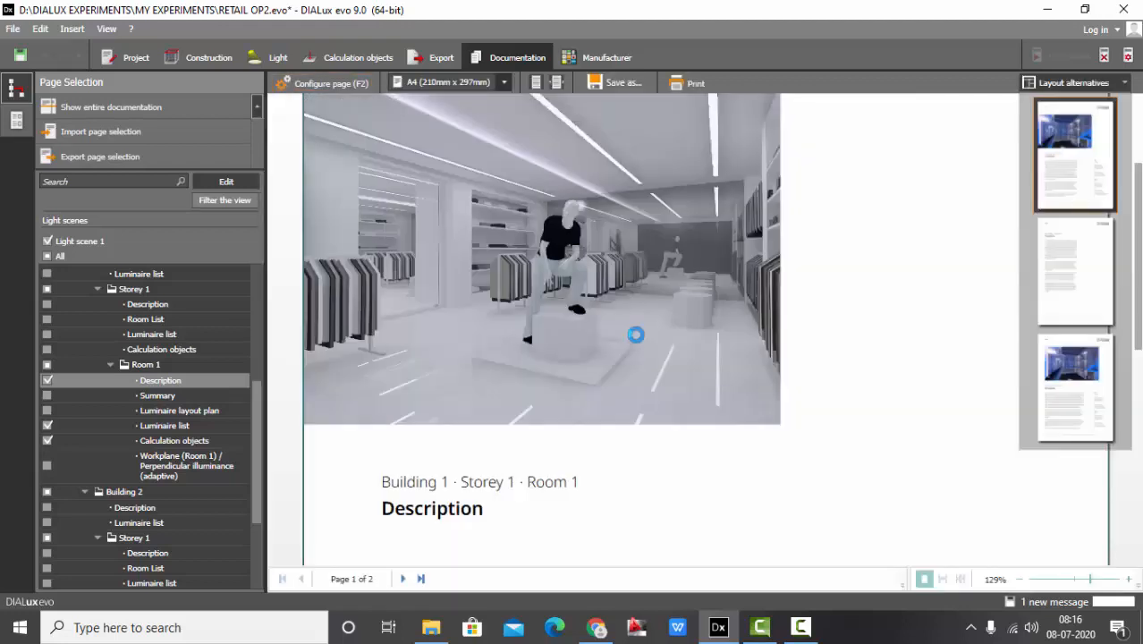
- Apply the third layout alternative with larger stacked pictures to Room 1's Images page and review its V2 and thermal images
{"action": "scroll", "coordinate": [643, 333], "scroll_direction": "up", "scroll_amount": 4}
{"action": "scroll", "coordinate": [626, 309], "scroll_direction": "down", "scroll_amount": 10}
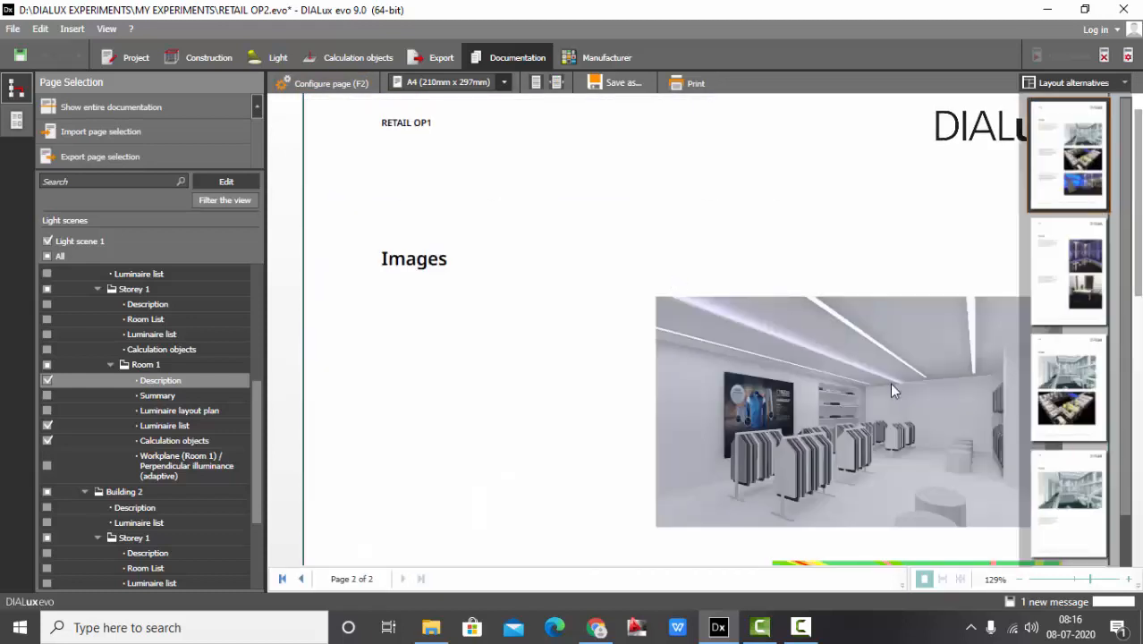
{"action": "left_click", "coordinate": [1072, 412]}
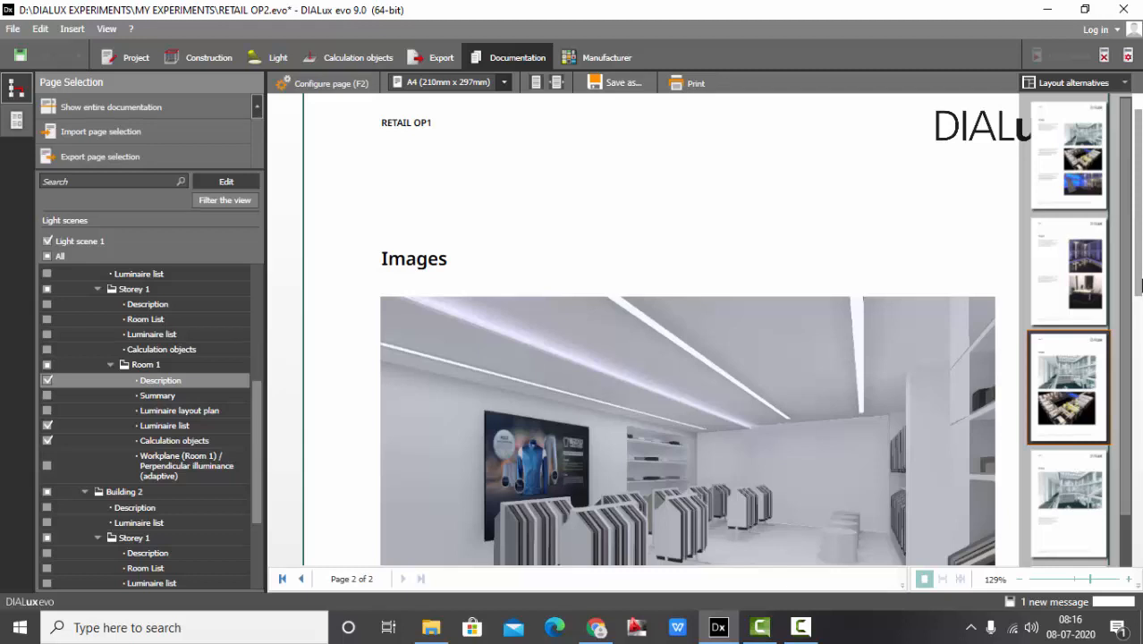
{"action": "scroll", "coordinate": [1139, 254], "scroll_direction": "down", "scroll_amount": 2}
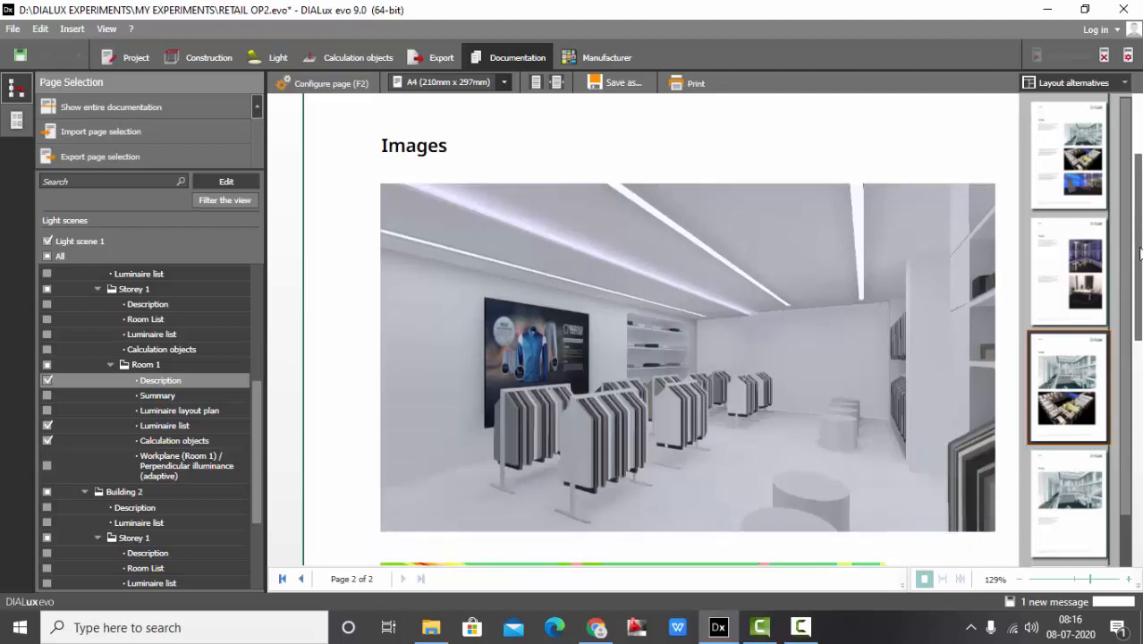
{"action": "scroll", "coordinate": [1140, 254], "scroll_direction": "down", "scroll_amount": 1}
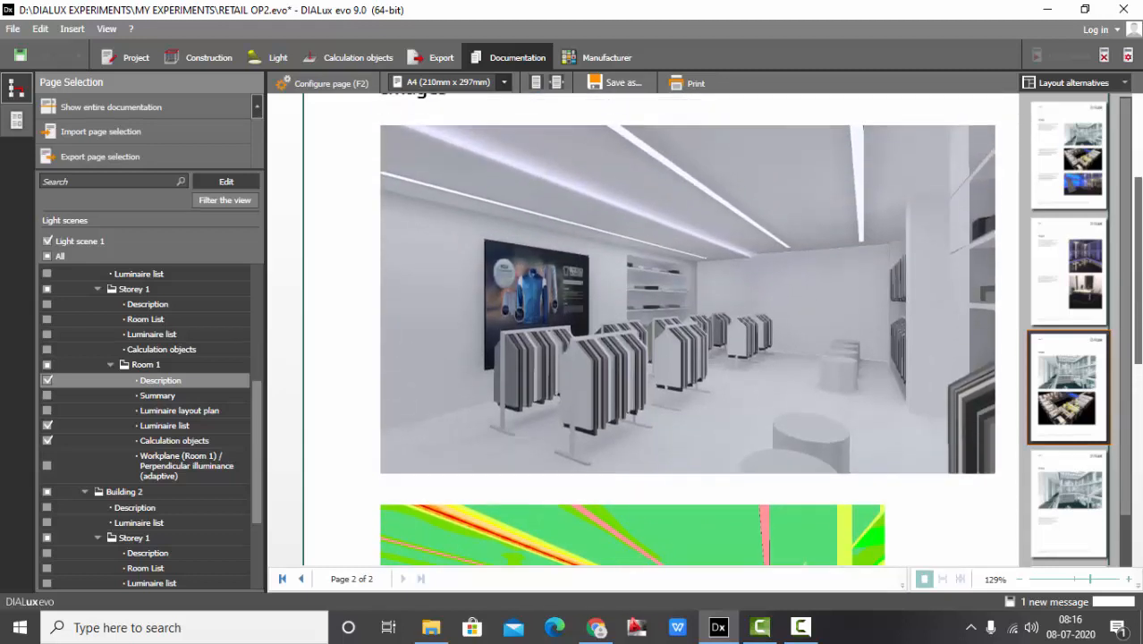
{"action": "scroll", "coordinate": [687, 331], "scroll_direction": "down", "scroll_amount": 6}
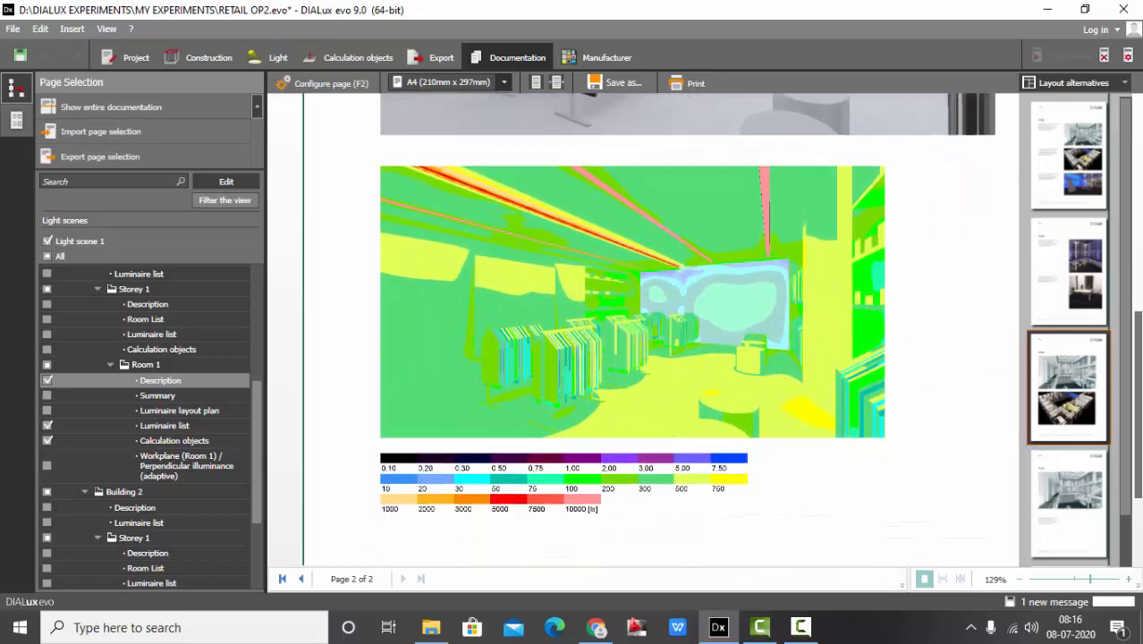
- Insert the desktop image IMG_20200526_204654_470 as the header logo for the documentation pages
{"action": "scroll", "coordinate": [687, 331], "scroll_direction": "down", "scroll_amount": 2}
{"action": "scroll", "coordinate": [687, 331], "scroll_direction": "up", "scroll_amount": 9}
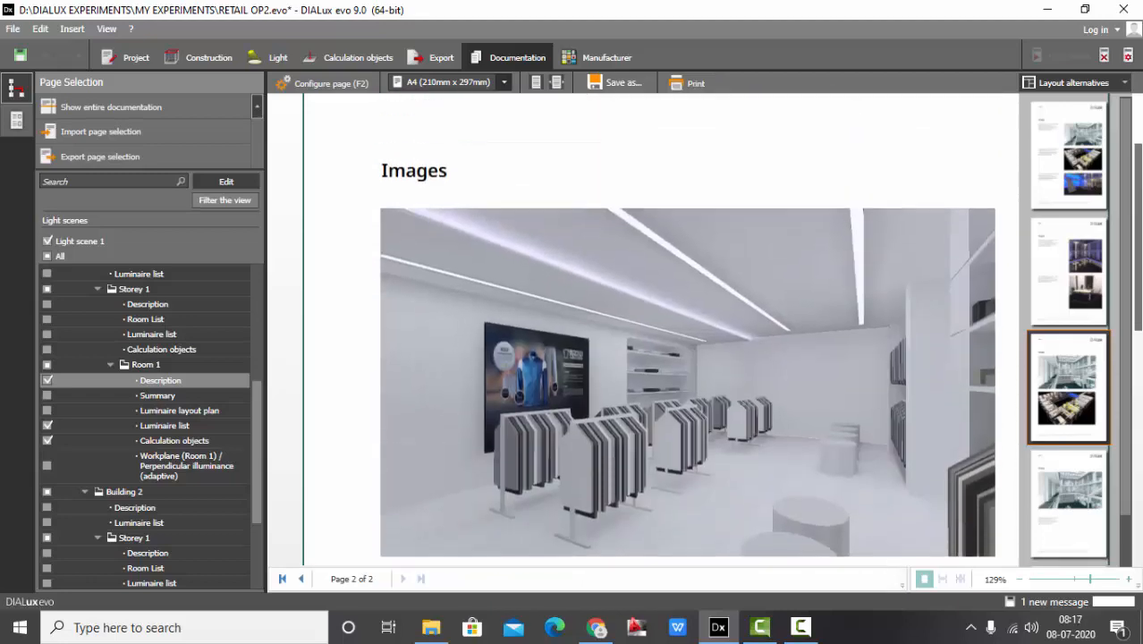
{"action": "scroll", "coordinate": [687, 332], "scroll_direction": "up", "scroll_amount": 2}
{"action": "left_click", "coordinate": [331, 82]}
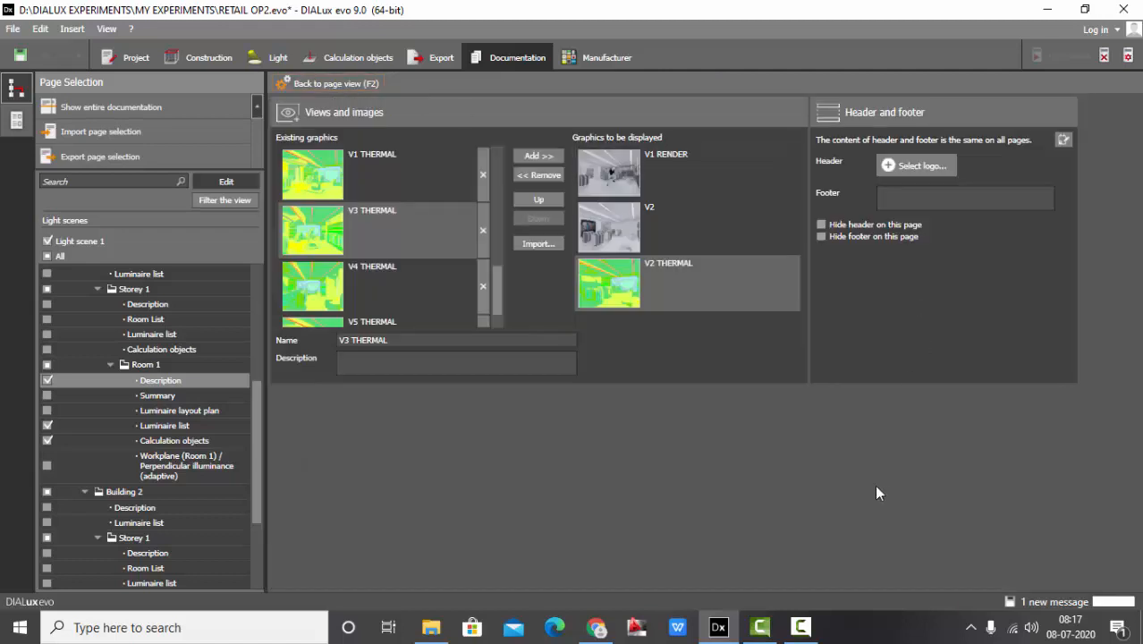
{"action": "left_click", "coordinate": [916, 166]}
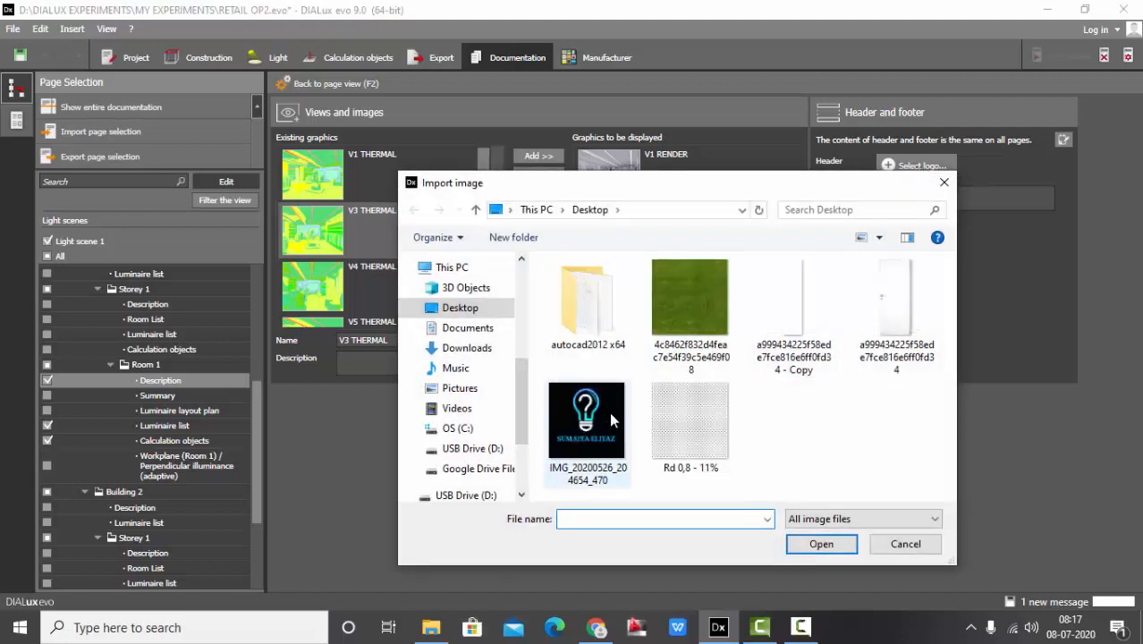
{"action": "left_click", "coordinate": [589, 422]}
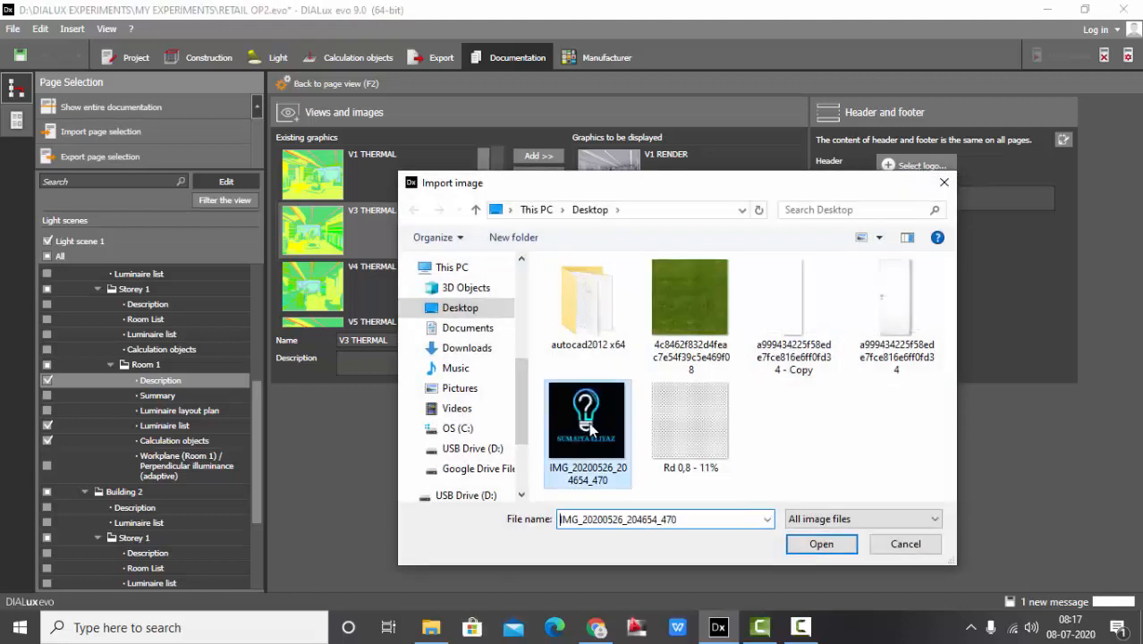
{"action": "left_click", "coordinate": [821, 544]}
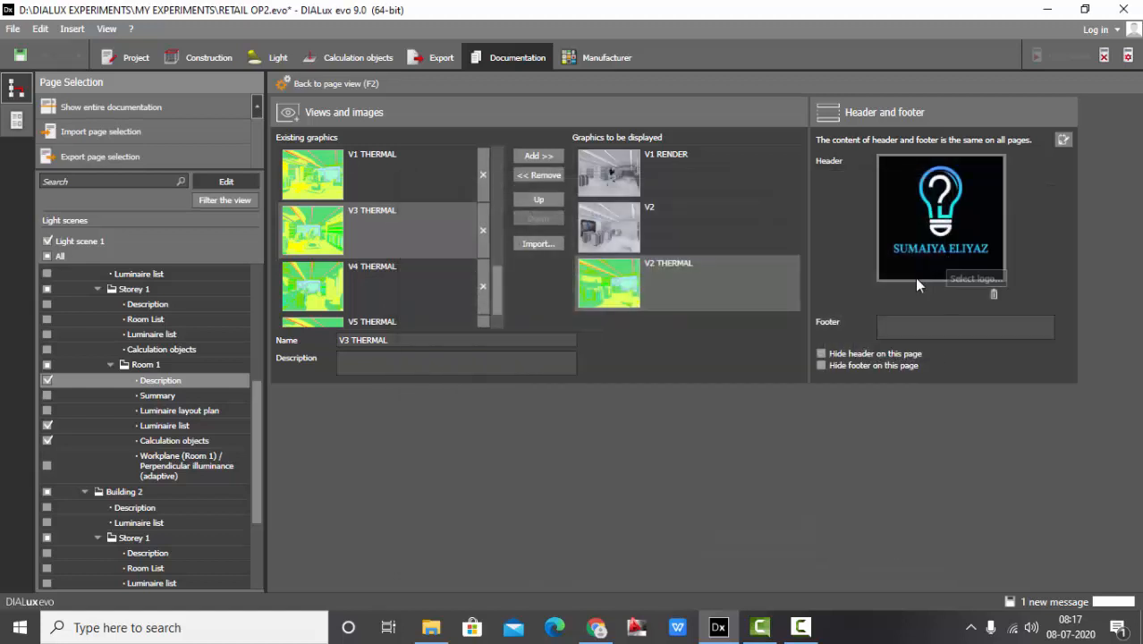
- Enter the designer's full name as the page footer and review the header and footer on Room 1's Images page
{"action": "left_click", "coordinate": [946, 338]}
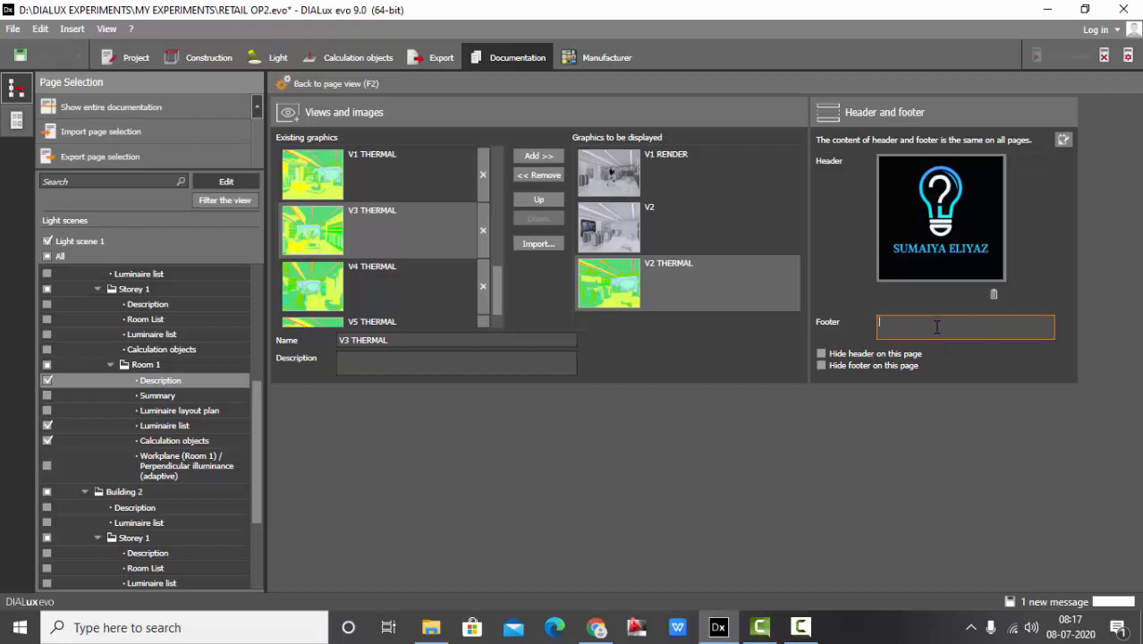
{"action": "type", "text": "SUMAIYA ELIYAZ"}
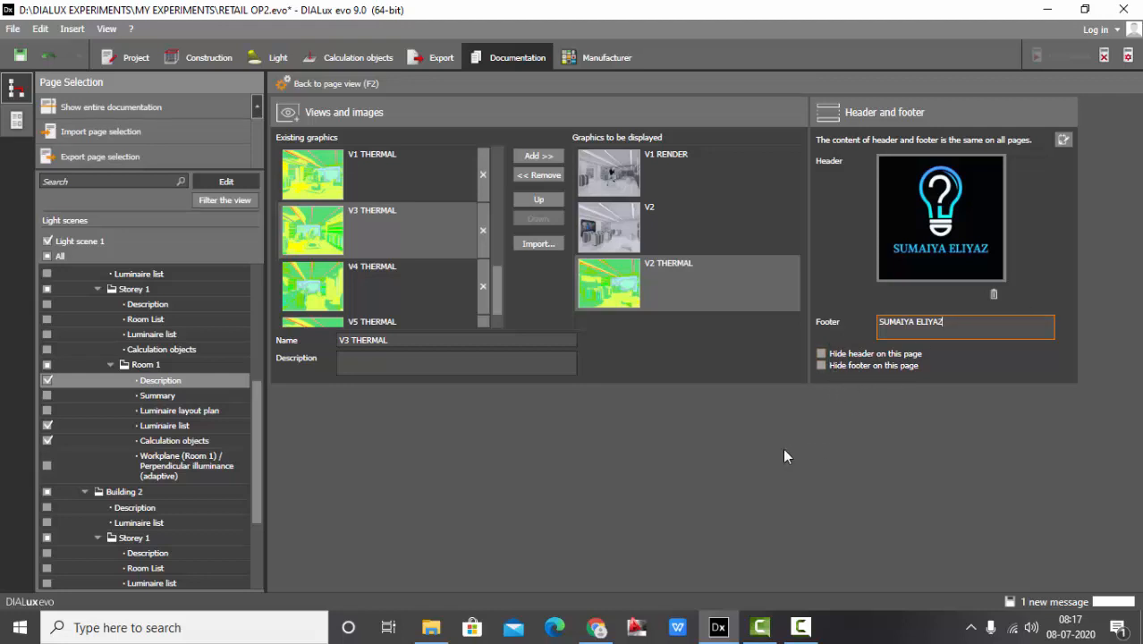
{"action": "left_click", "coordinate": [326, 85]}
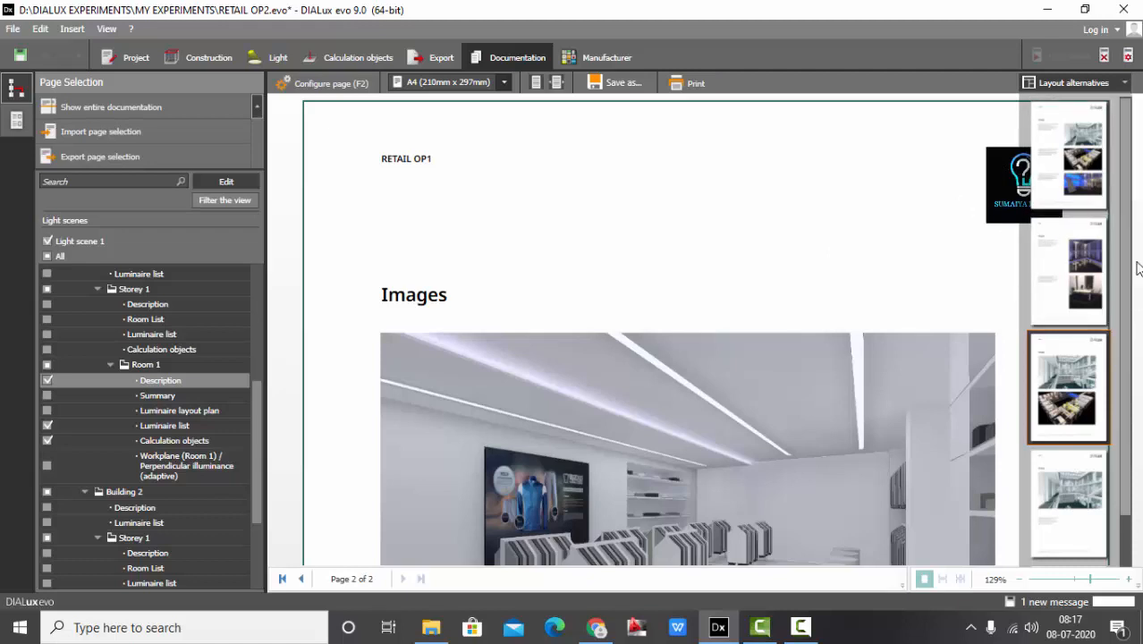
{"action": "scroll", "coordinate": [1134, 320], "scroll_direction": "down", "scroll_amount": 5}
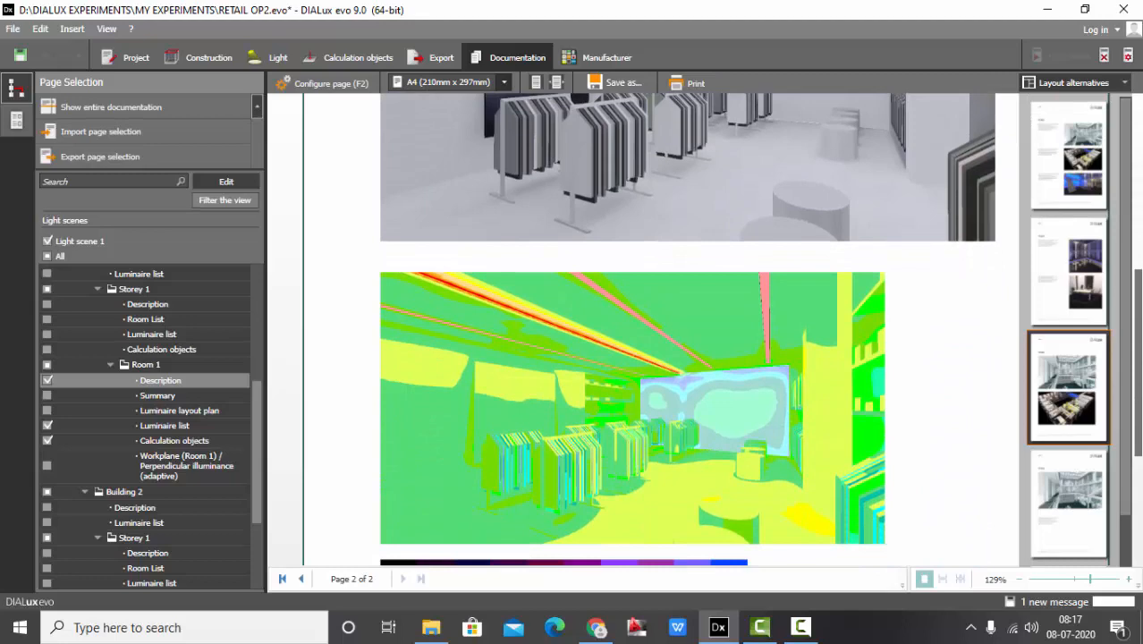
{"action": "scroll", "coordinate": [644, 331], "scroll_direction": "down", "scroll_amount": 2}
{"action": "scroll", "coordinate": [644, 331], "scroll_direction": "up", "scroll_amount": 7}
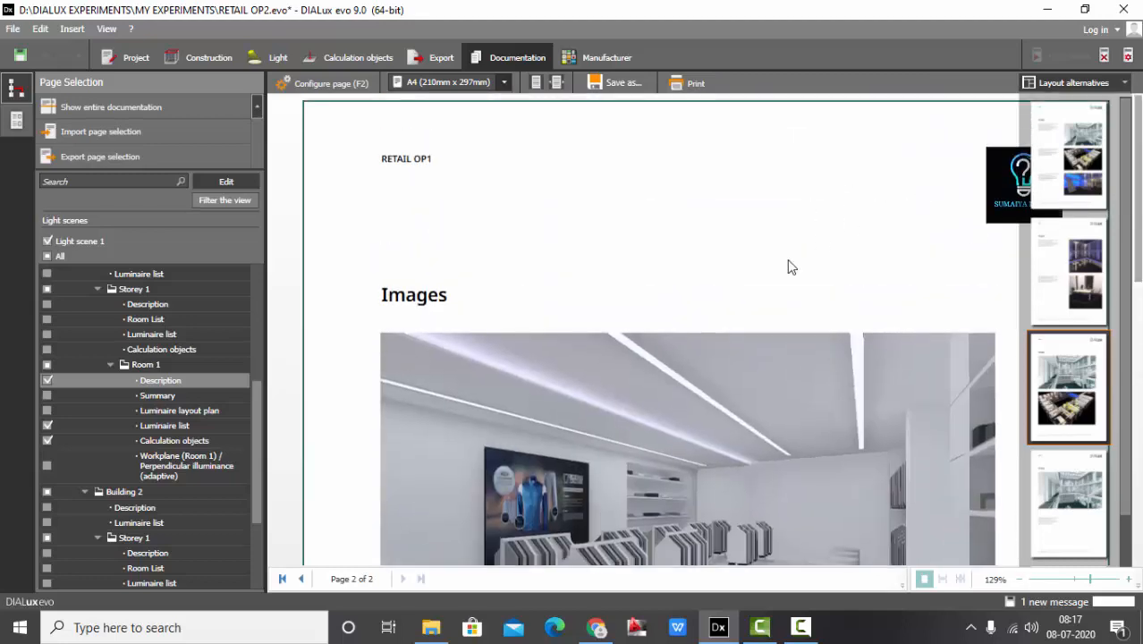
- Open Room 1's Luminaire list page and look through its totals and luminaire table
{"action": "left_click", "coordinate": [170, 430]}
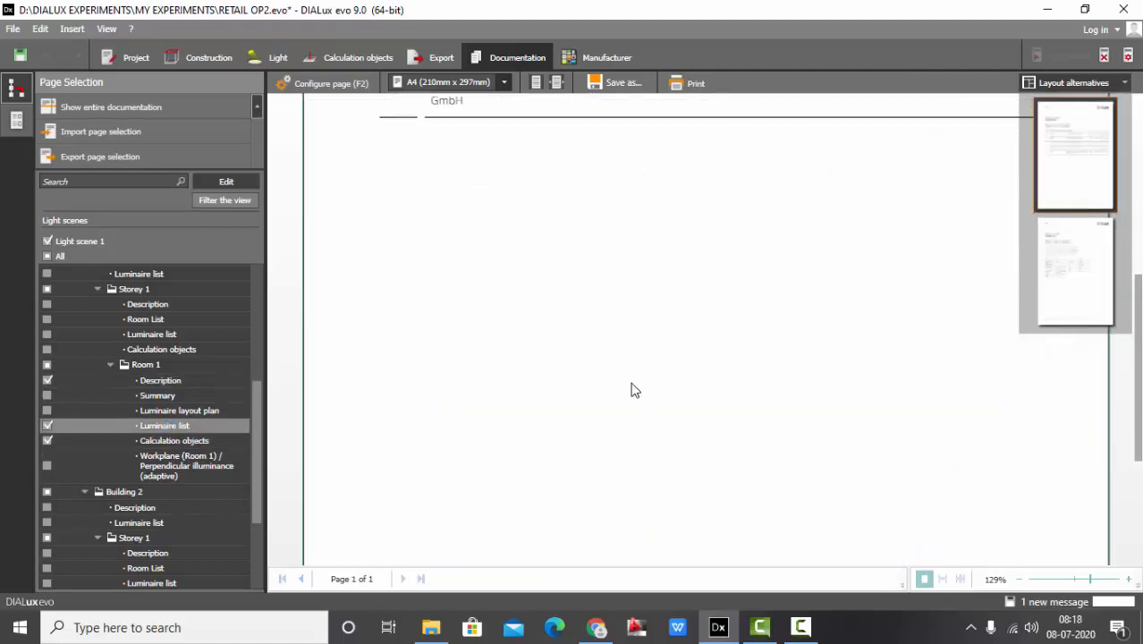
{"action": "scroll", "coordinate": [631, 389], "scroll_direction": "down", "scroll_amount": 1}
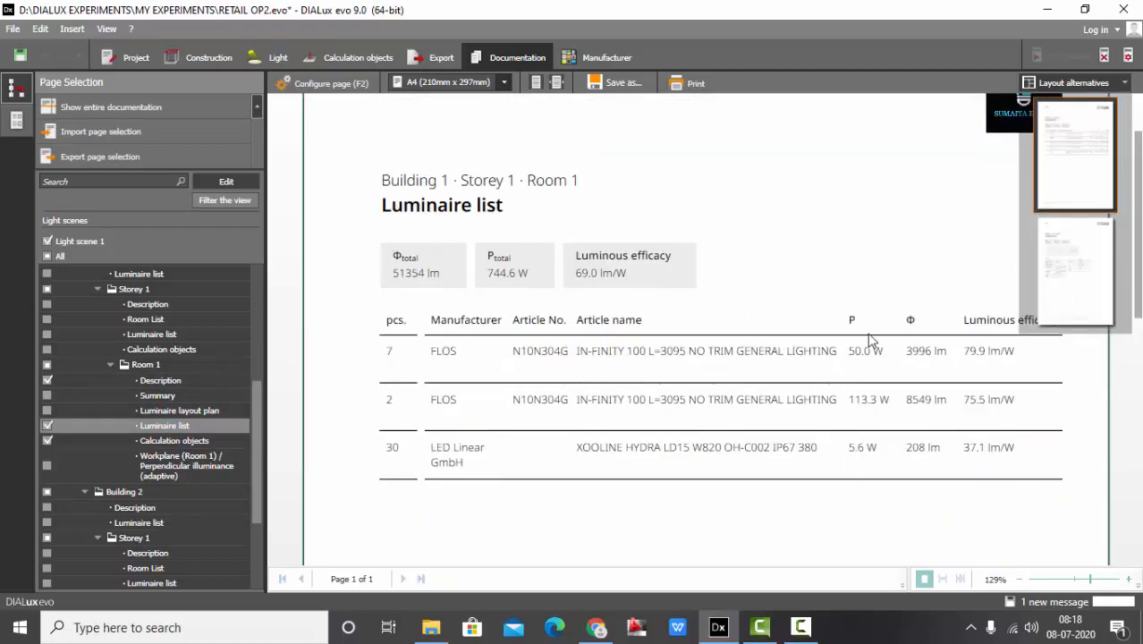
{"action": "scroll", "coordinate": [870, 339], "scroll_direction": "down", "scroll_amount": 5}
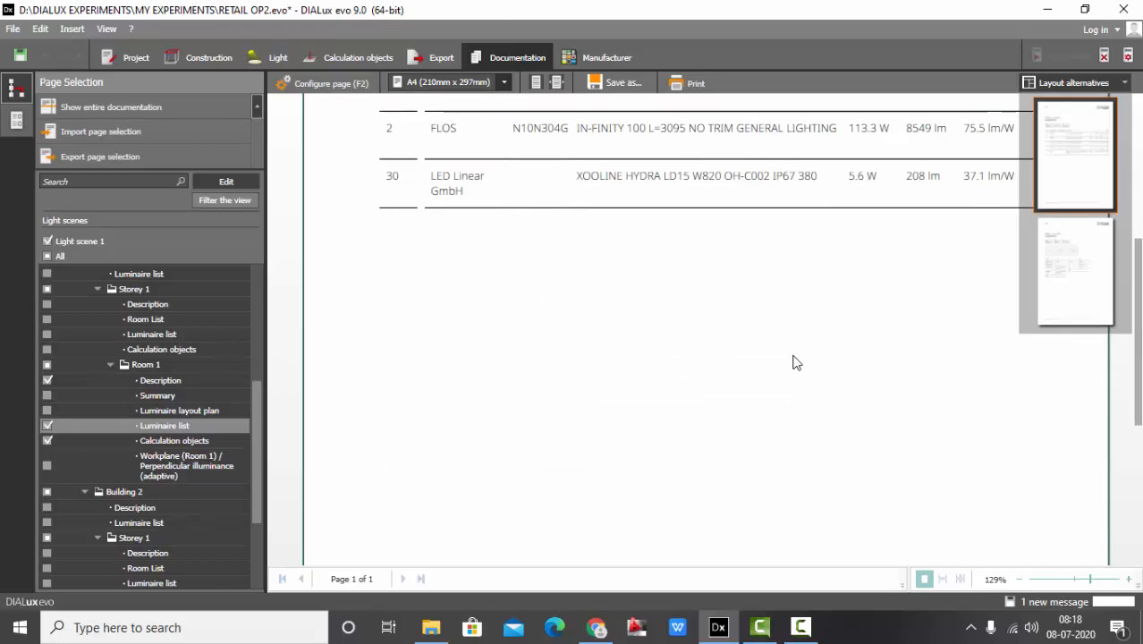
{"action": "scroll", "coordinate": [791, 364], "scroll_direction": "up", "scroll_amount": 7}
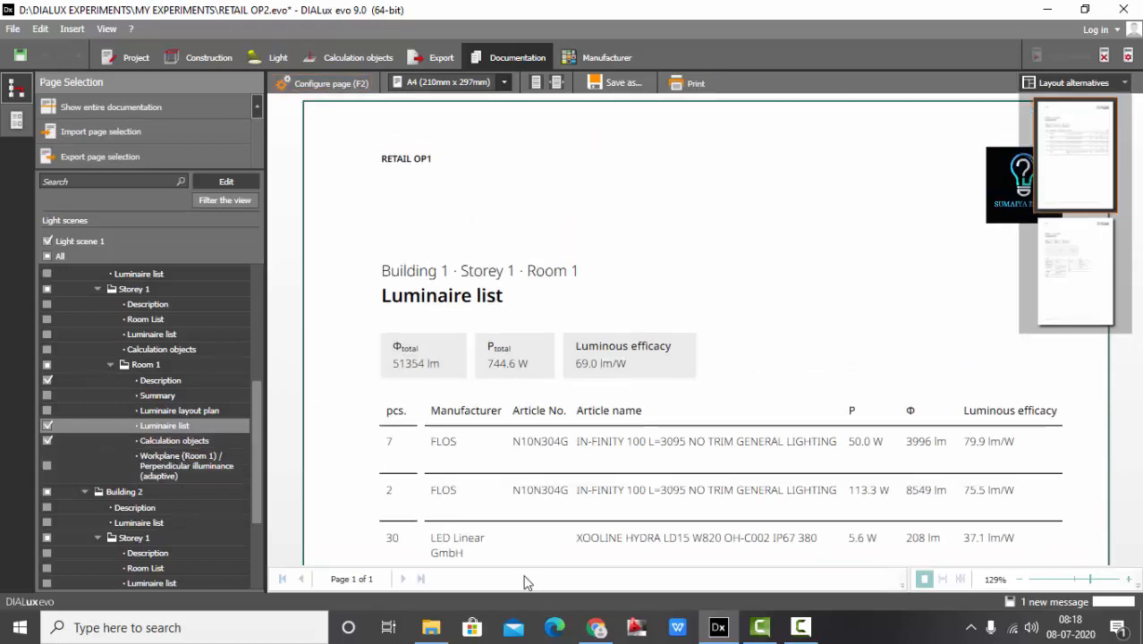
{"action": "scroll", "coordinate": [501, 384], "scroll_direction": "down", "scroll_amount": 4}
{"action": "scroll", "coordinate": [501, 384], "scroll_direction": "up", "scroll_amount": 3}
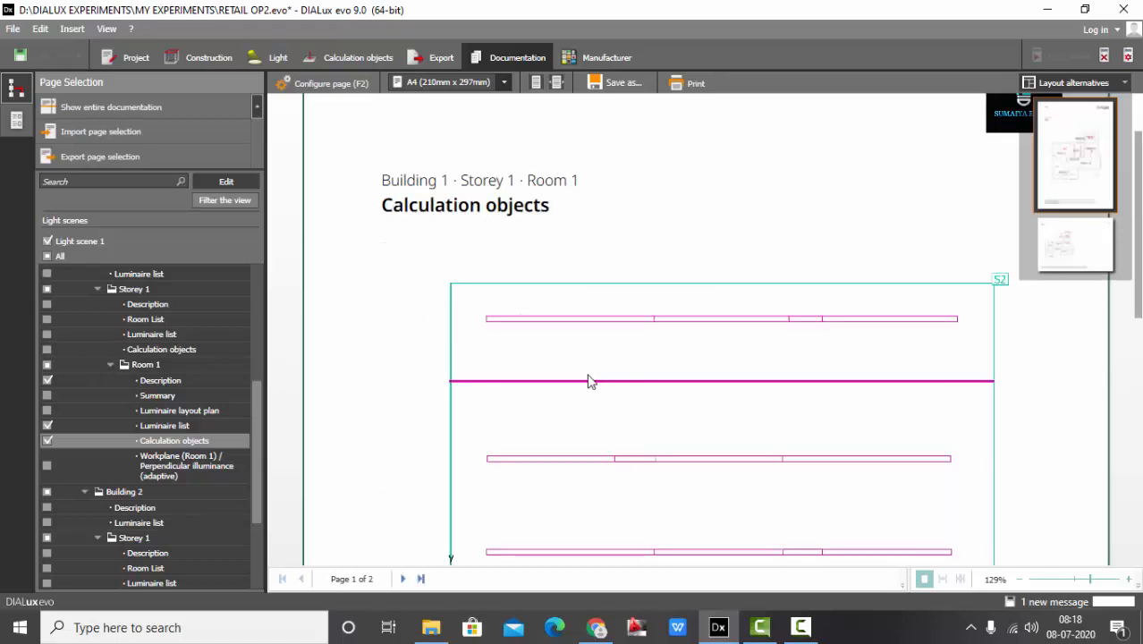
- Show room elements, false colors and iso-illuminance curves on Room 1's Calculation objects floor plan and review the page
{"action": "scroll", "coordinate": [621, 336], "scroll_direction": "down", "scroll_amount": 1}
{"action": "scroll", "coordinate": [620, 337], "scroll_direction": "up", "scroll_amount": 2}
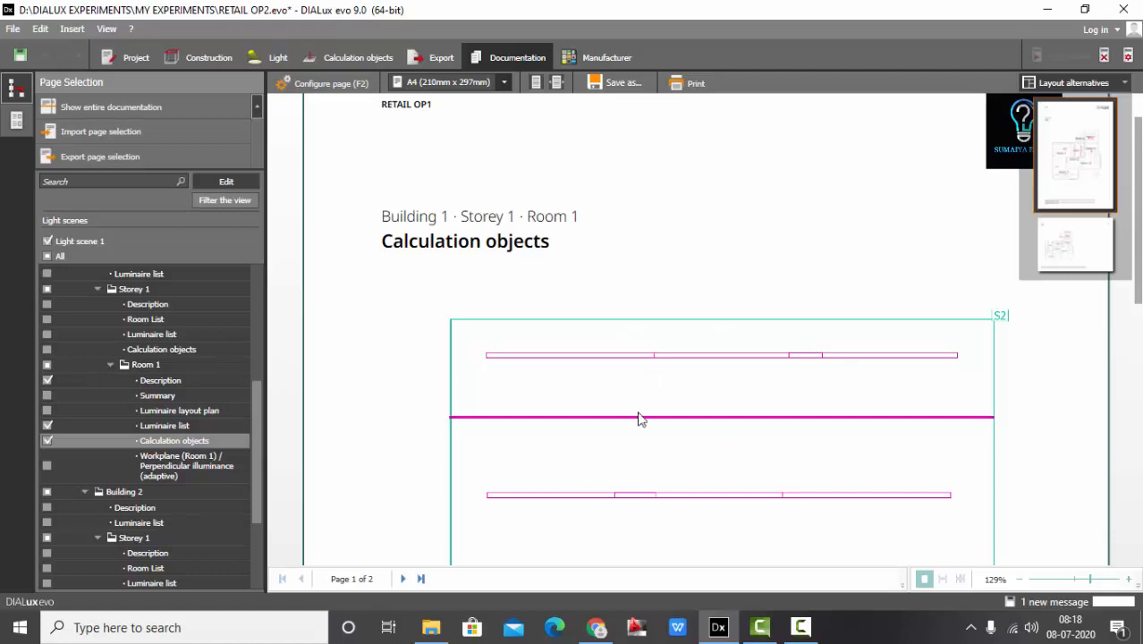
{"action": "scroll", "coordinate": [629, 353], "scroll_direction": "down", "scroll_amount": 1}
{"action": "scroll", "coordinate": [627, 351], "scroll_direction": "up", "scroll_amount": 1}
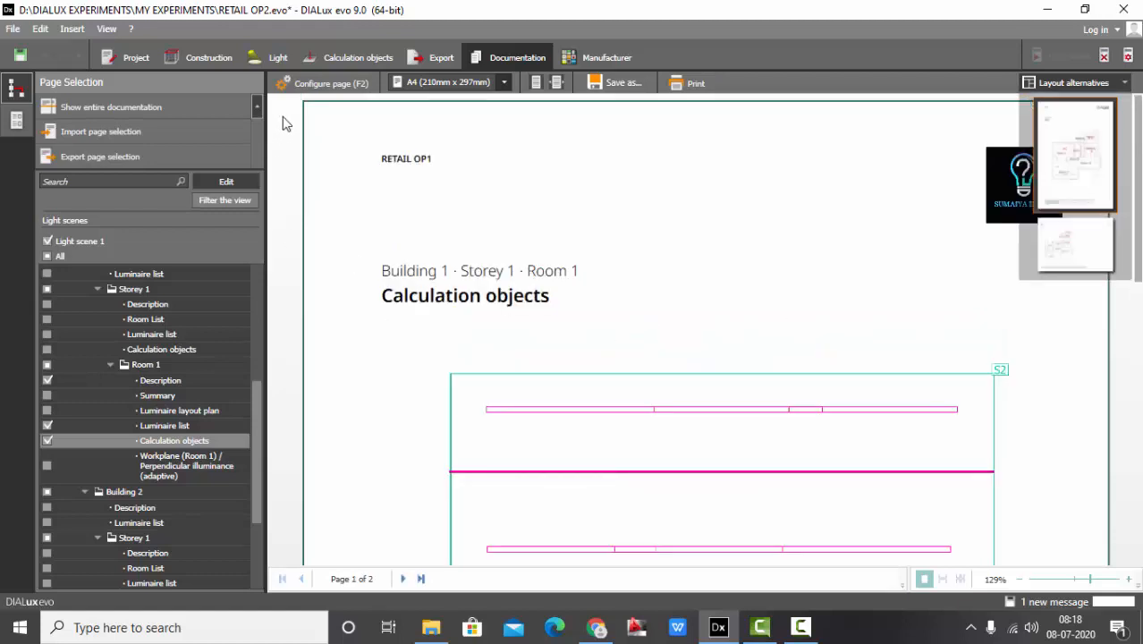
{"action": "left_click", "coordinate": [328, 84]}
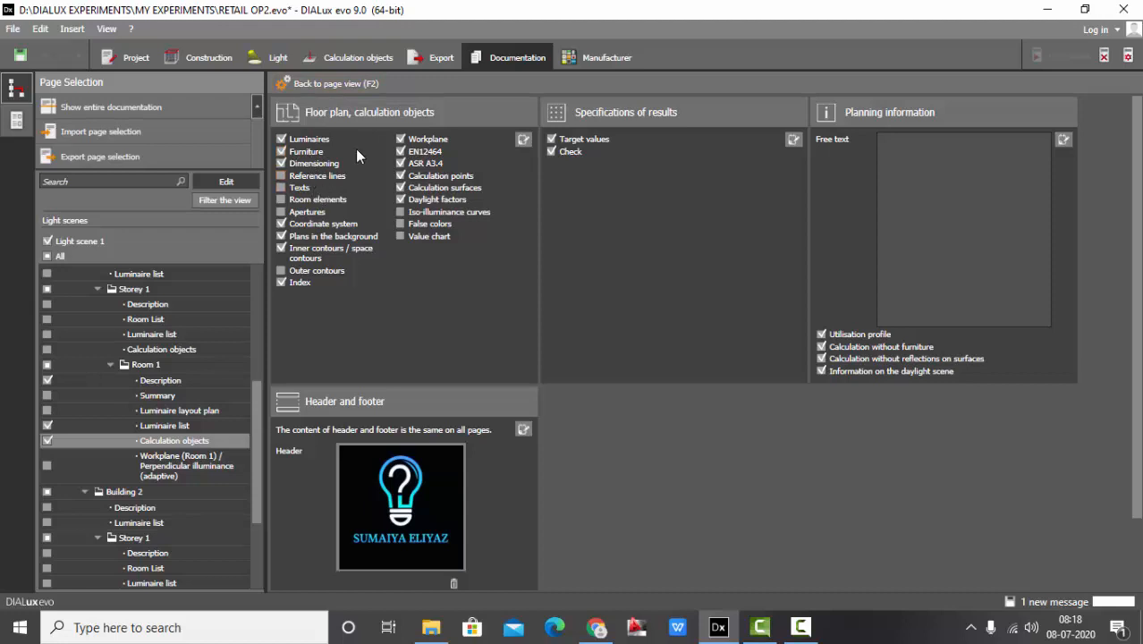
{"action": "left_click", "coordinate": [320, 201]}
{"action": "left_click", "coordinate": [432, 224]}
{"action": "left_click", "coordinate": [456, 213]}
{"action": "left_click", "coordinate": [333, 85]}
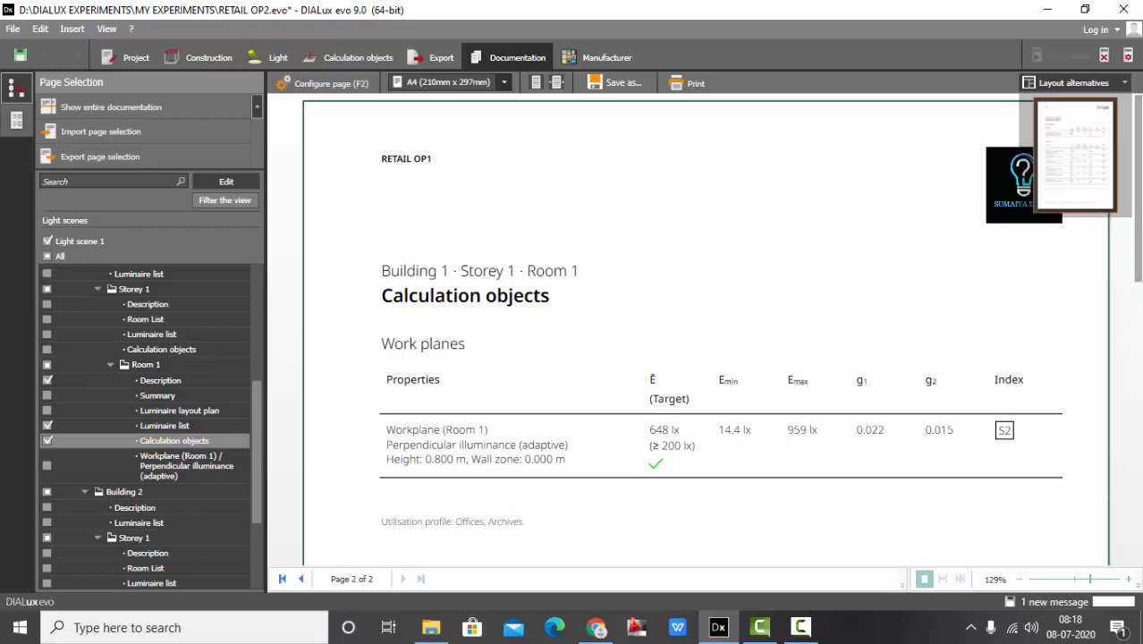
{"action": "mouse_move", "coordinate": [1139, 240]}
{"action": "left_mouse_down"}
{"action": "mouse_move", "coordinate": [1139, 536]}
{"action": "mouse_move", "coordinate": [1139, 265]}
{"action": "mouse_move", "coordinate": [1139, 343]}
{"action": "left_mouse_up"}
{"action": "scroll", "coordinate": [954, 276], "scroll_direction": "up", "scroll_amount": 1}
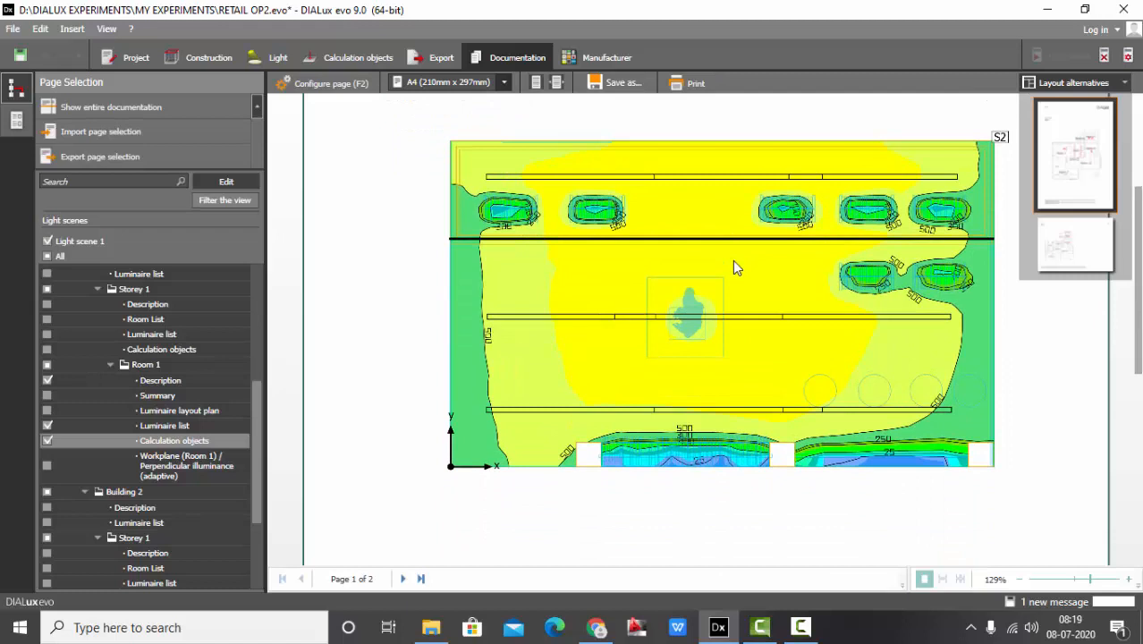
- Add the V3 RENDER and V3 THERMAL graphics to the Description page of Building 2's Room 2
{"action": "scroll", "coordinate": [204, 430], "scroll_direction": "down", "scroll_amount": 1}
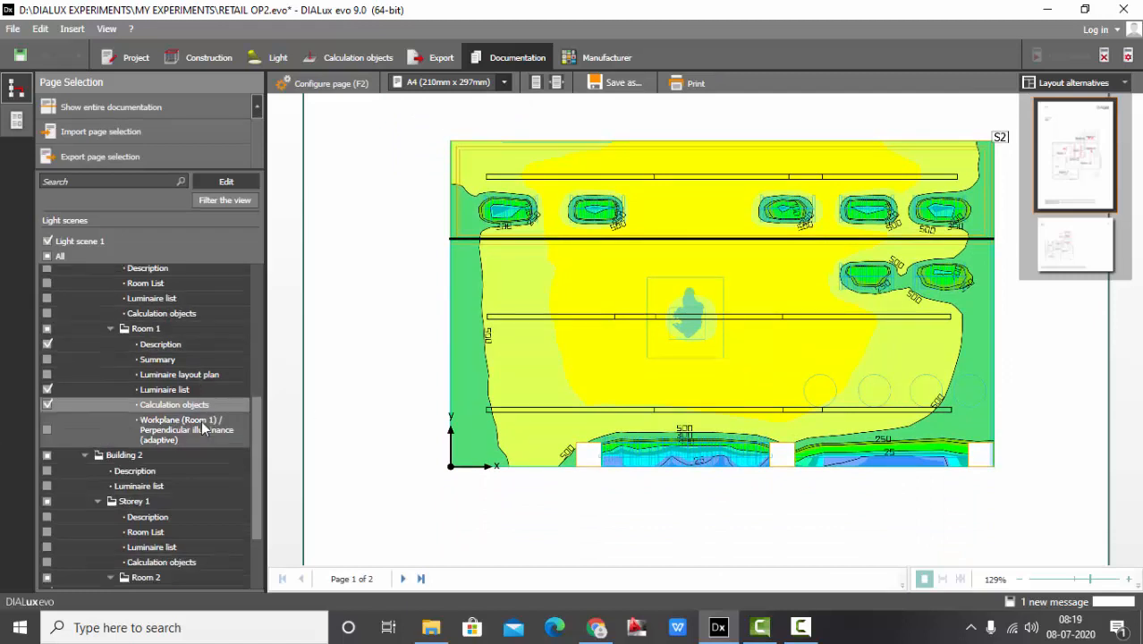
{"action": "scroll", "coordinate": [204, 429], "scroll_direction": "down", "scroll_amount": 3}
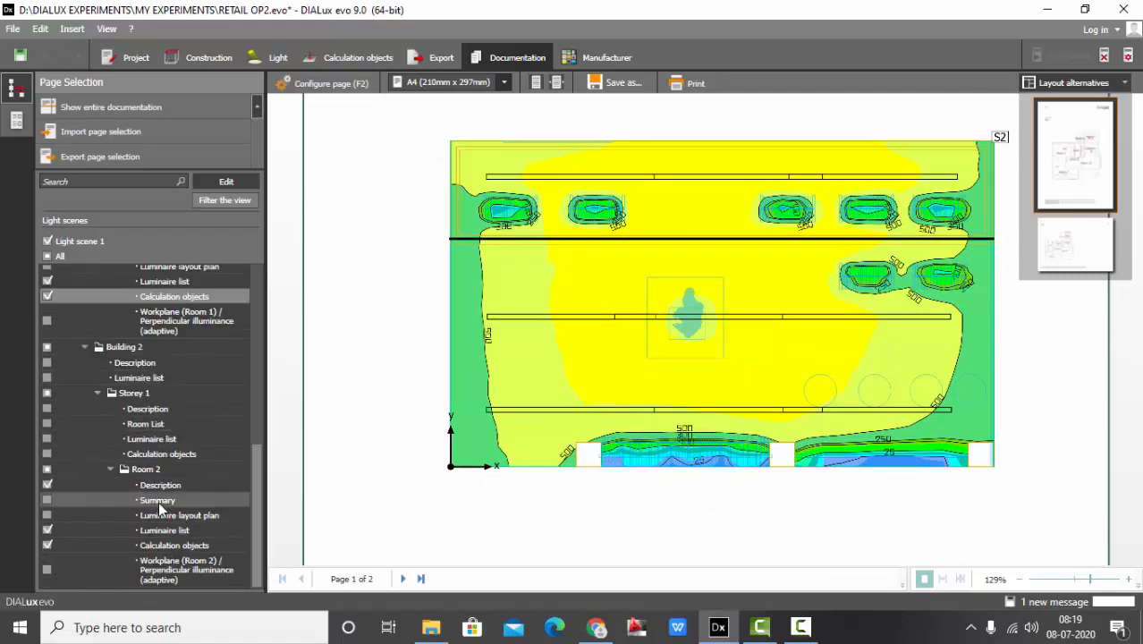
{"action": "left_click", "coordinate": [172, 491]}
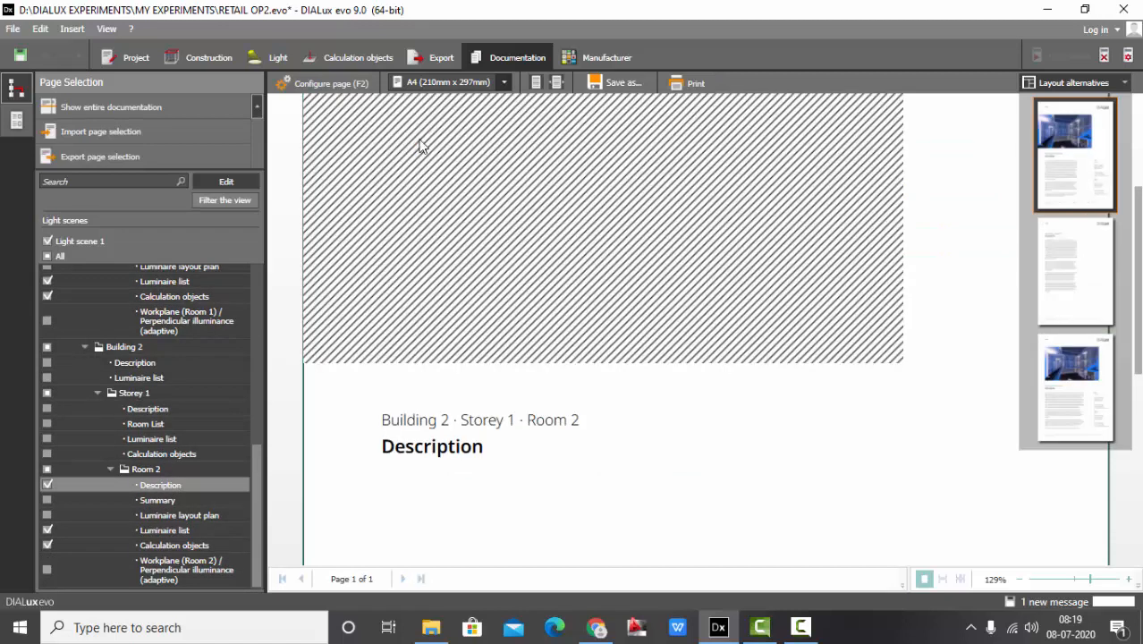
{"action": "left_click", "coordinate": [331, 83]}
{"action": "scroll", "coordinate": [388, 278], "scroll_direction": "down", "scroll_amount": 3}
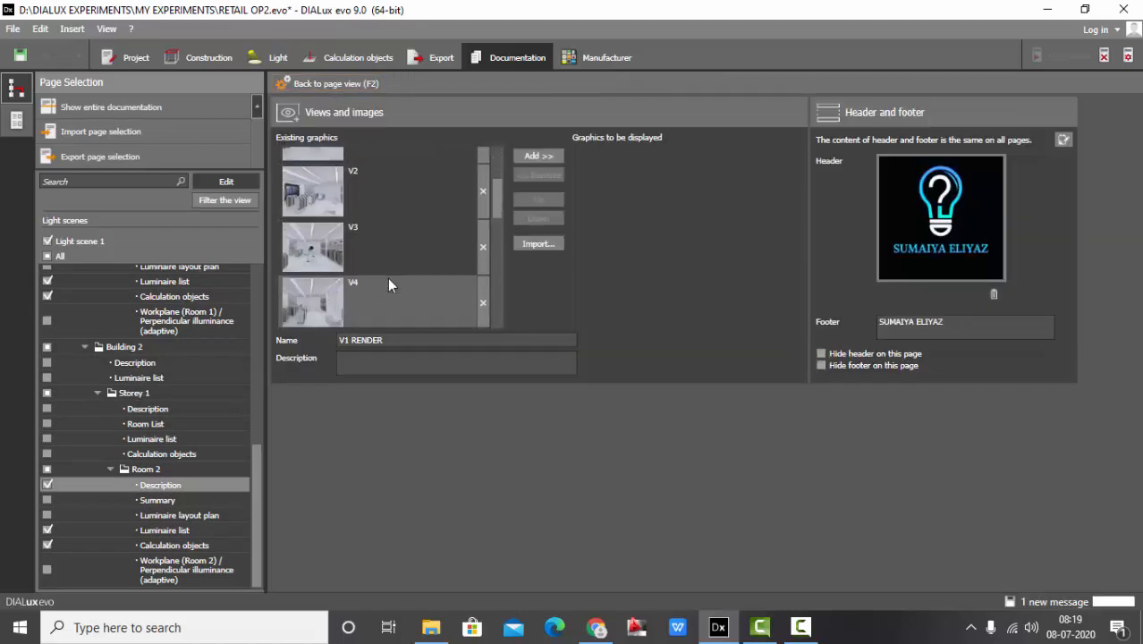
{"action": "left_click", "coordinate": [387, 285]}
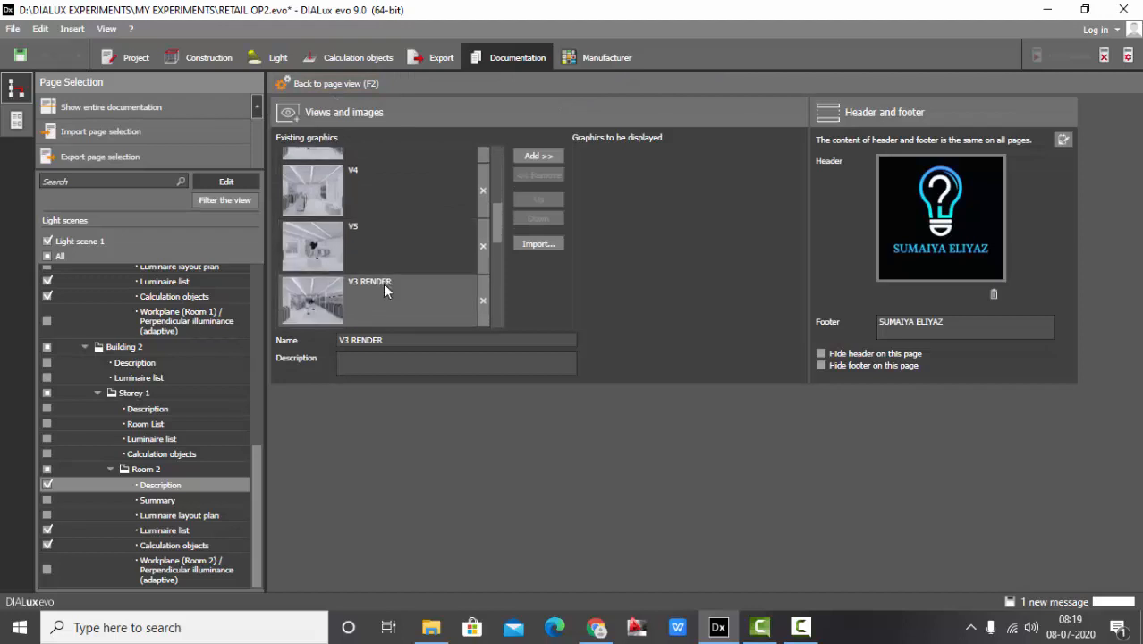
{"action": "left_click", "coordinate": [537, 156]}
{"action": "scroll", "coordinate": [369, 247], "scroll_direction": "down", "scroll_amount": 5}
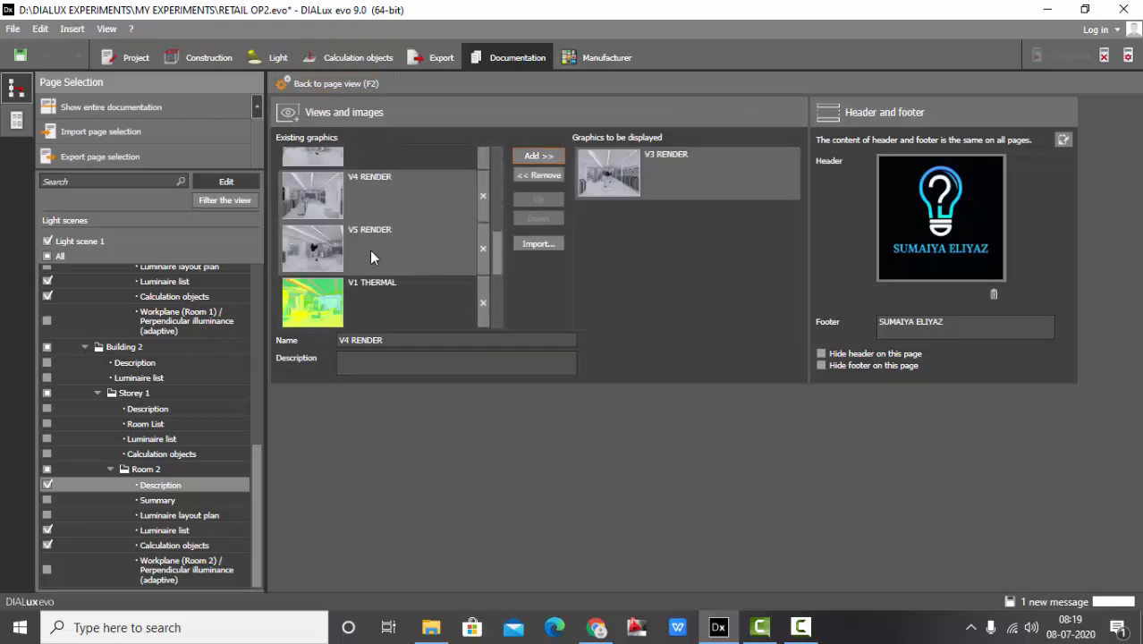
{"action": "left_click", "coordinate": [367, 224]}
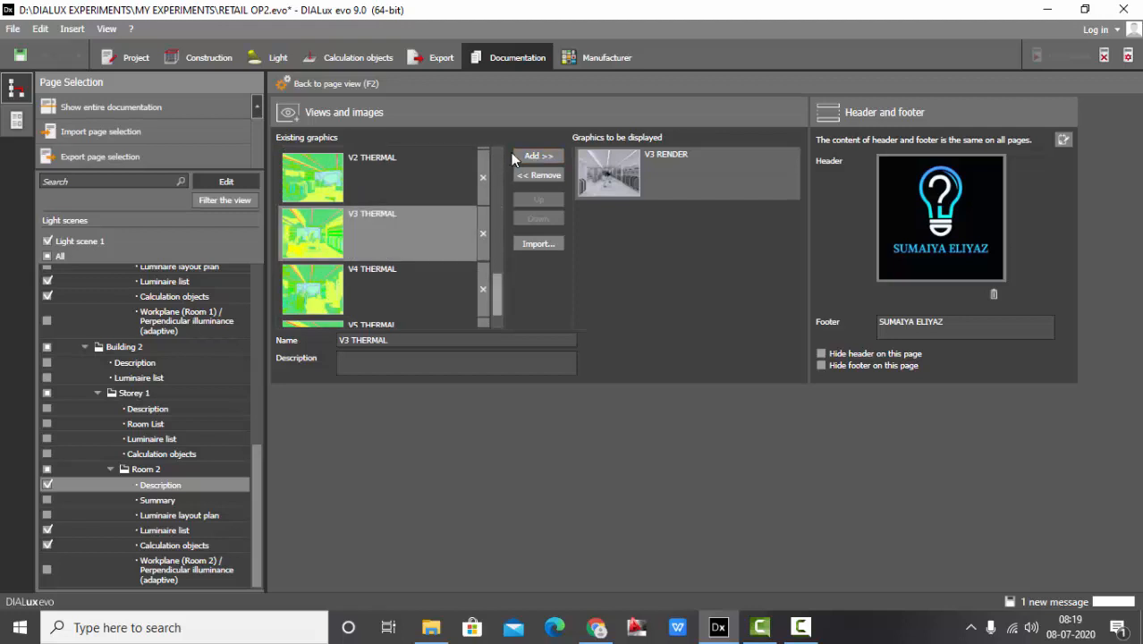
{"action": "left_click", "coordinate": [539, 156]}
- Add the V4 RENDER and V4 THERMAL graphics to Room 2's Description page
{"action": "scroll", "coordinate": [416, 231], "scroll_direction": "down", "scroll_amount": 3}
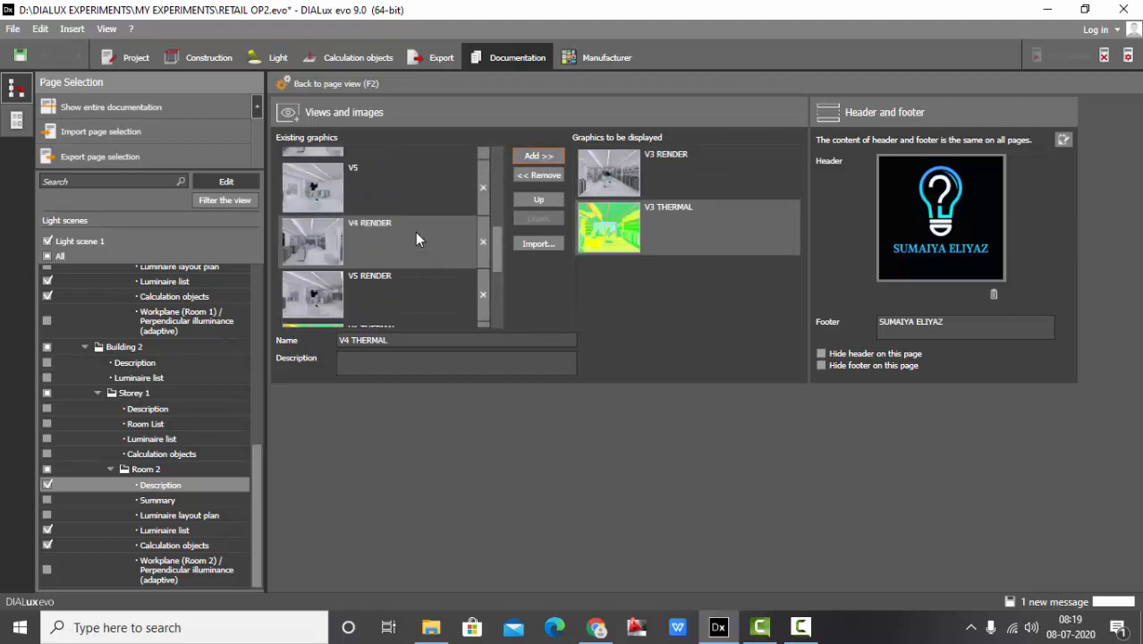
{"action": "left_click", "coordinate": [393, 244]}
{"action": "left_click", "coordinate": [540, 155]}
{"action": "scroll", "coordinate": [366, 268], "scroll_direction": "down", "scroll_amount": 5}
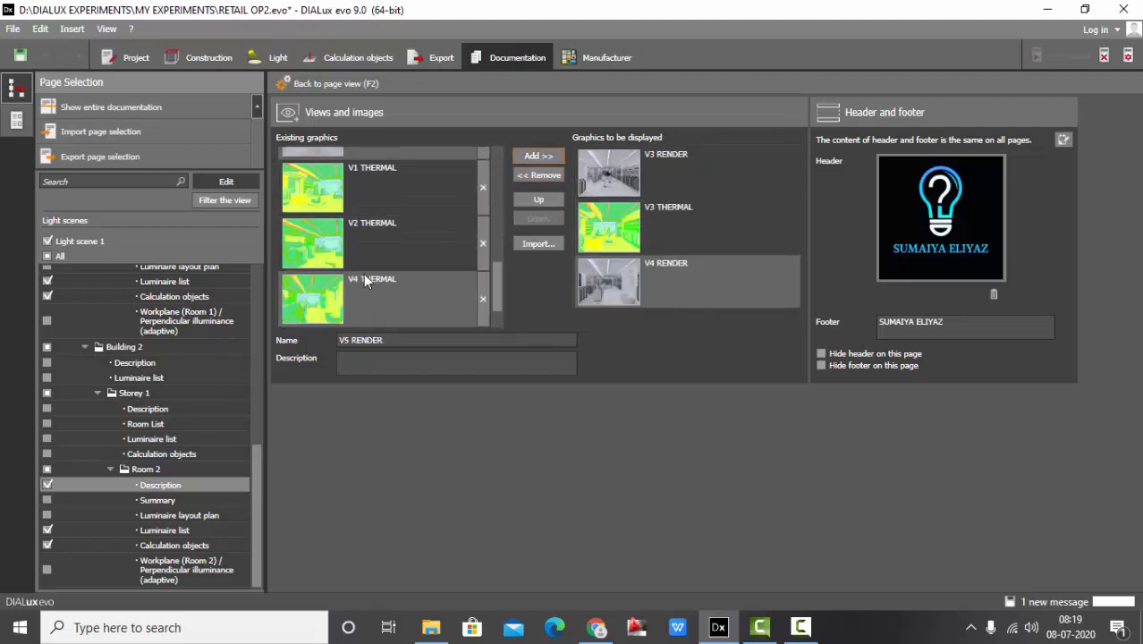
{"action": "scroll", "coordinate": [403, 282], "scroll_direction": "down", "scroll_amount": 1}
{"action": "left_click", "coordinate": [392, 237]}
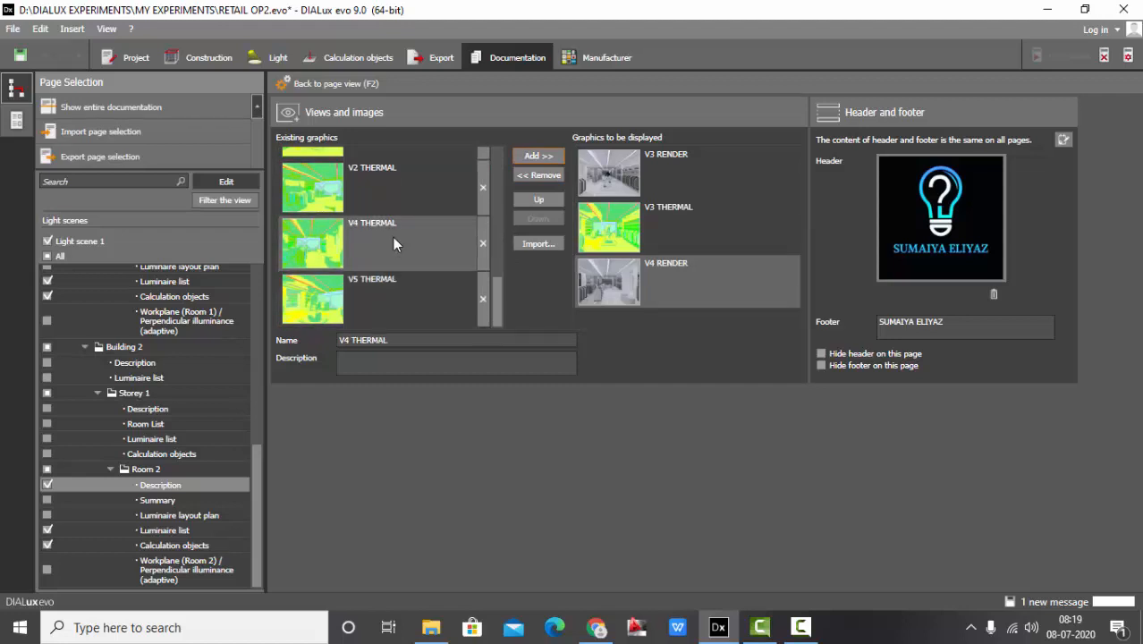
{"action": "left_click", "coordinate": [540, 156]}
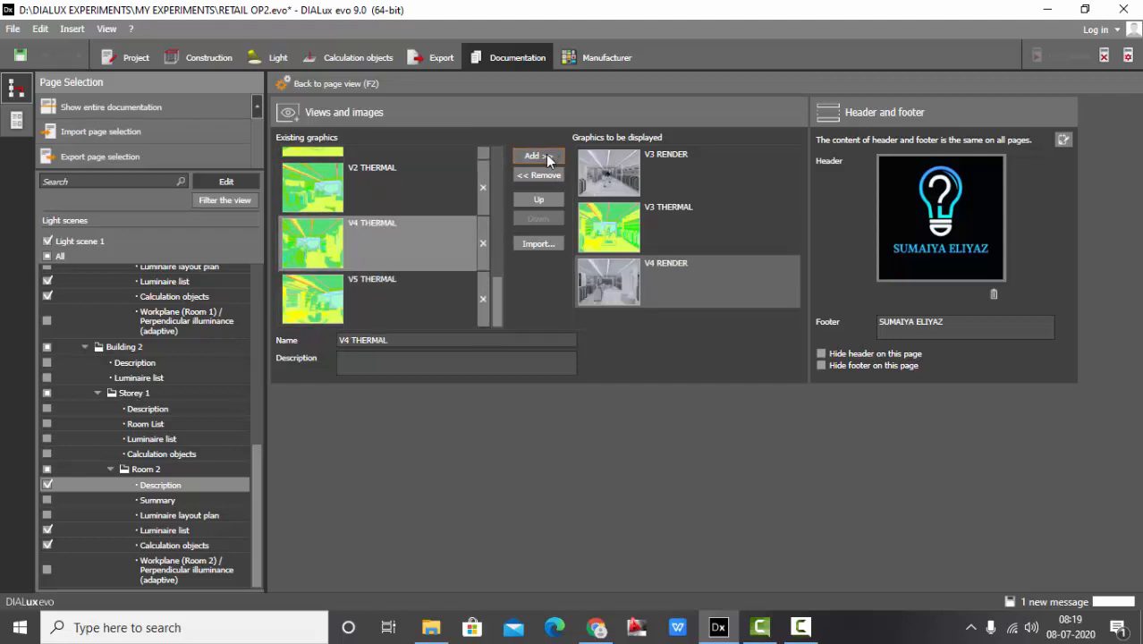
- Return to the page view and apply the third layout alternative with larger stacked pictures to Room 2's Images page
{"action": "left_click", "coordinate": [318, 89]}
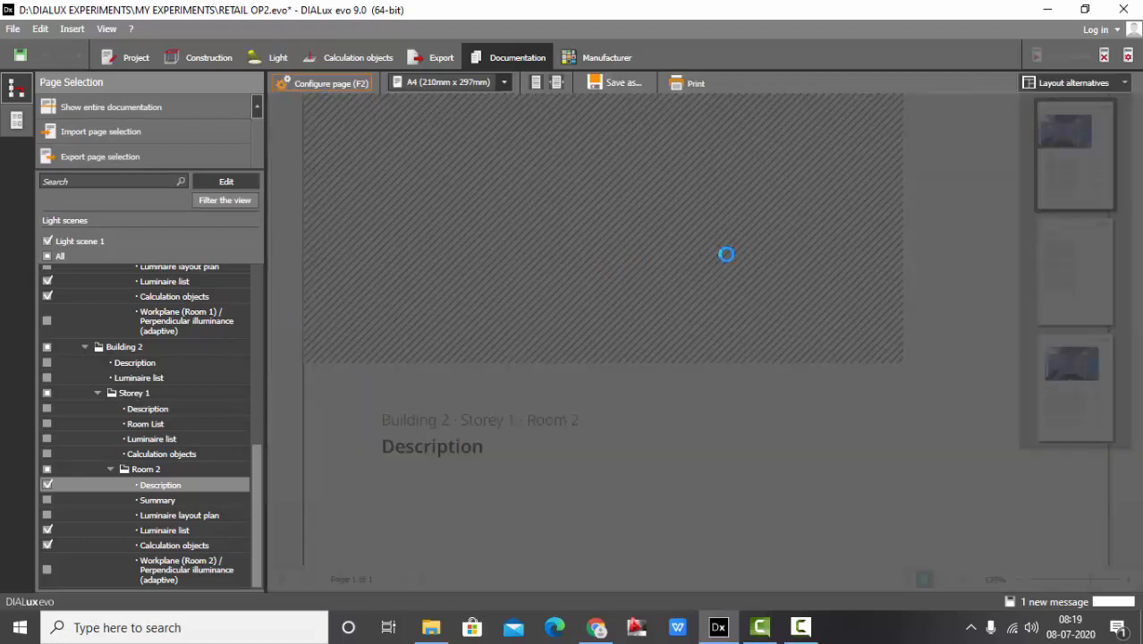
{"action": "scroll", "coordinate": [821, 255], "scroll_direction": "down", "scroll_amount": 5}
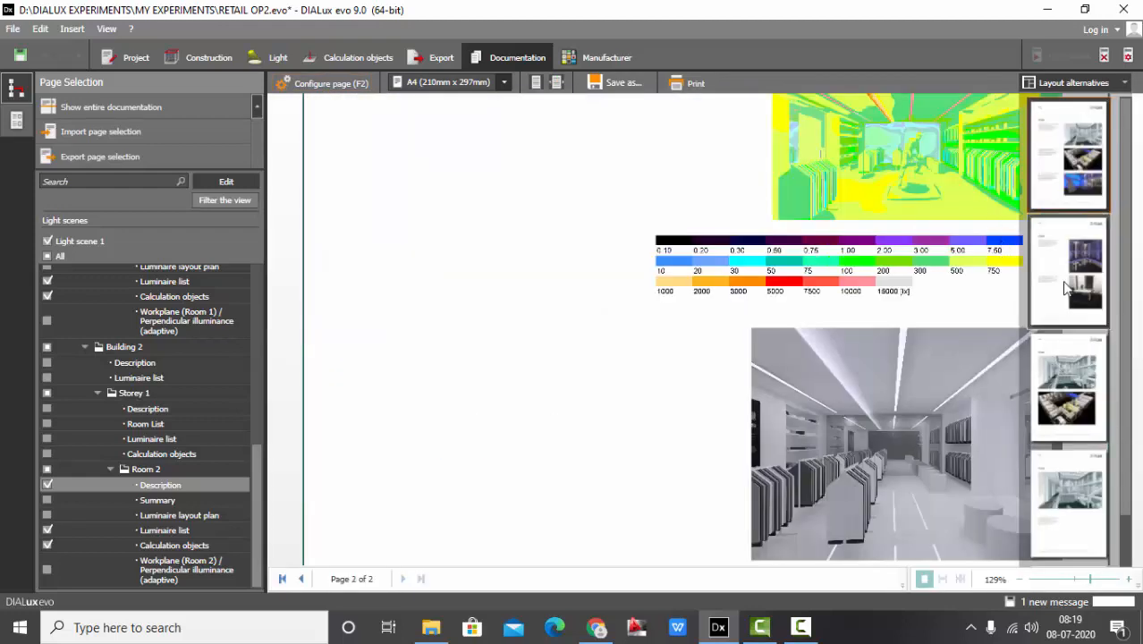
{"action": "left_click", "coordinate": [1076, 399]}
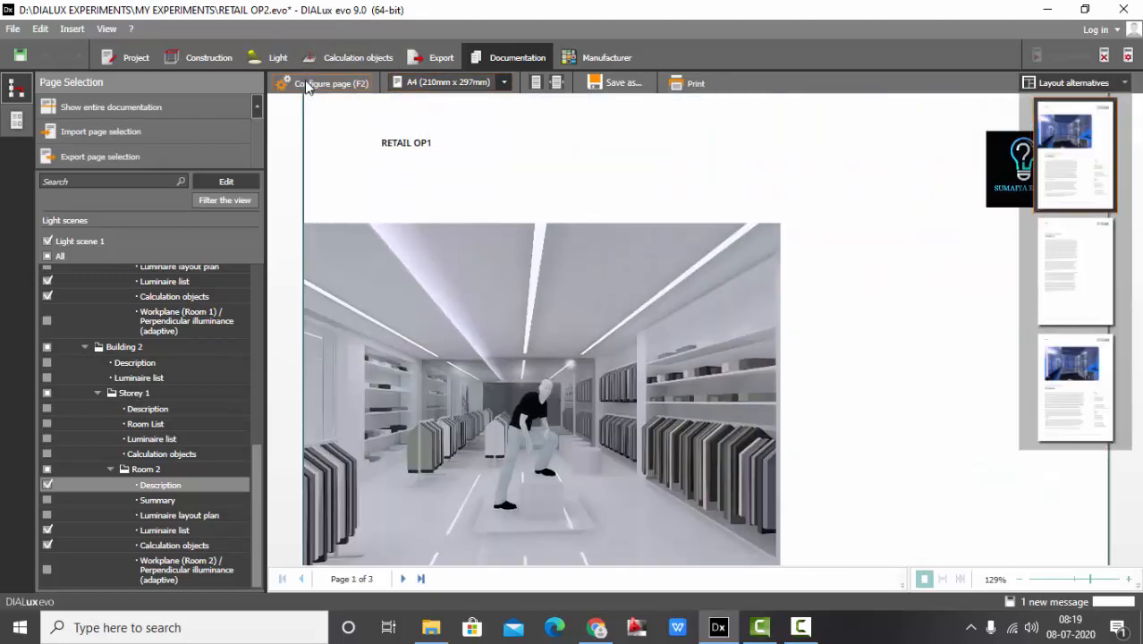
- Reopen the page configuration of Room 2's Description page and add the V5 RENDER graphic to the graphics displayed
{"action": "left_click", "coordinate": [322, 84]}
{"action": "scroll", "coordinate": [713, 283], "scroll_direction": "up", "scroll_amount": 1}
{"action": "left_click", "coordinate": [713, 283]}
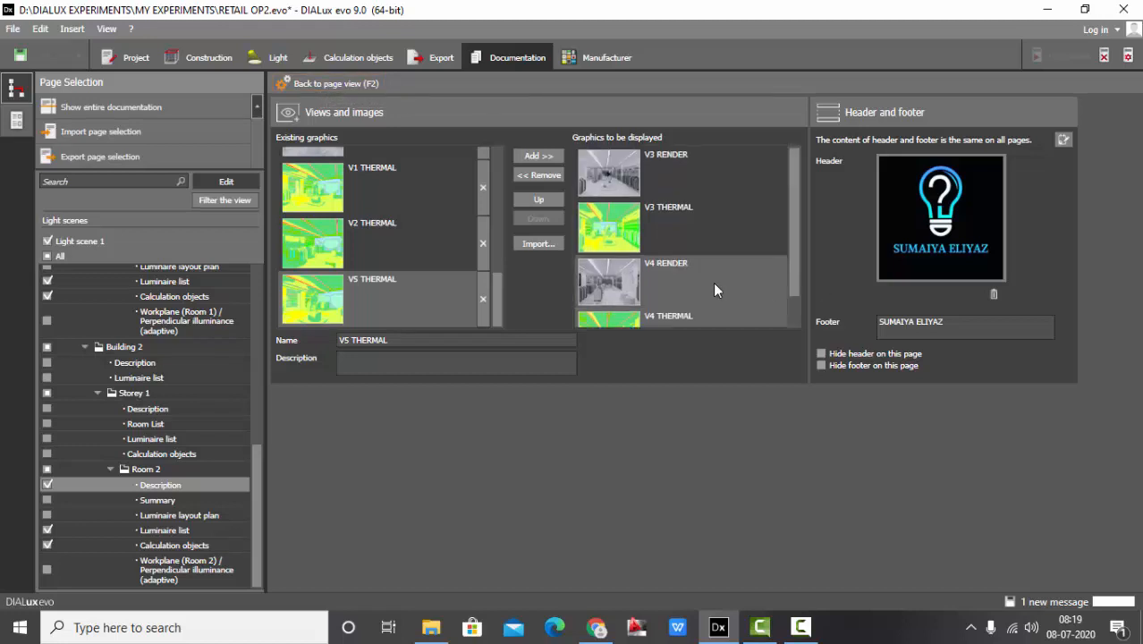
{"action": "left_click", "coordinate": [680, 170]}
{"action": "scroll", "coordinate": [386, 230], "scroll_direction": "up", "scroll_amount": 3}
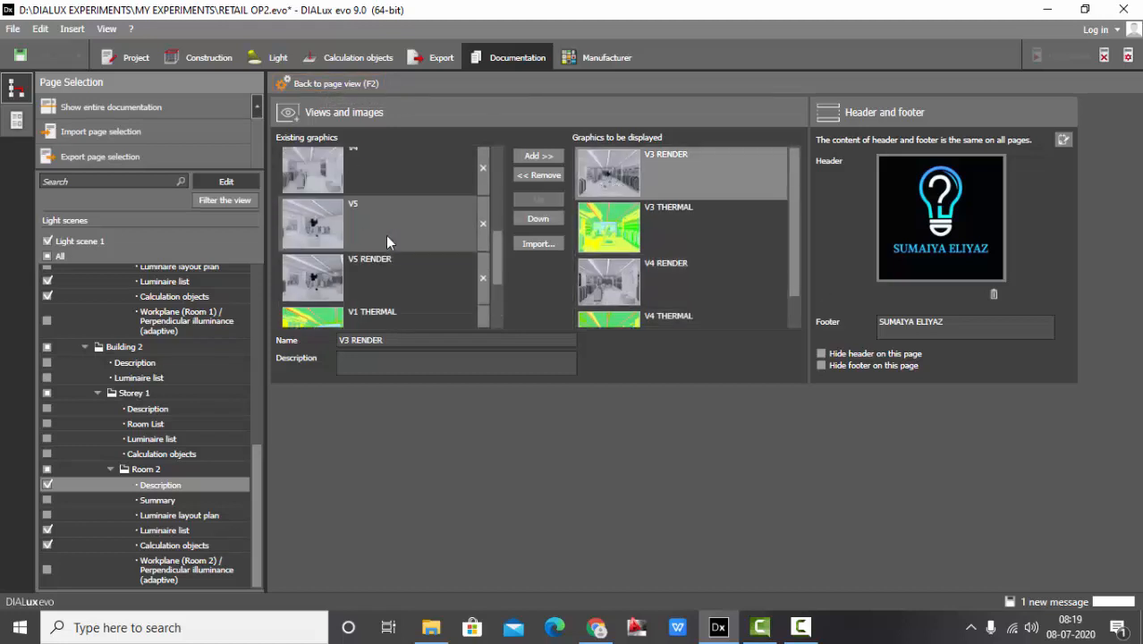
{"action": "scroll", "coordinate": [386, 237], "scroll_direction": "down", "scroll_amount": 3}
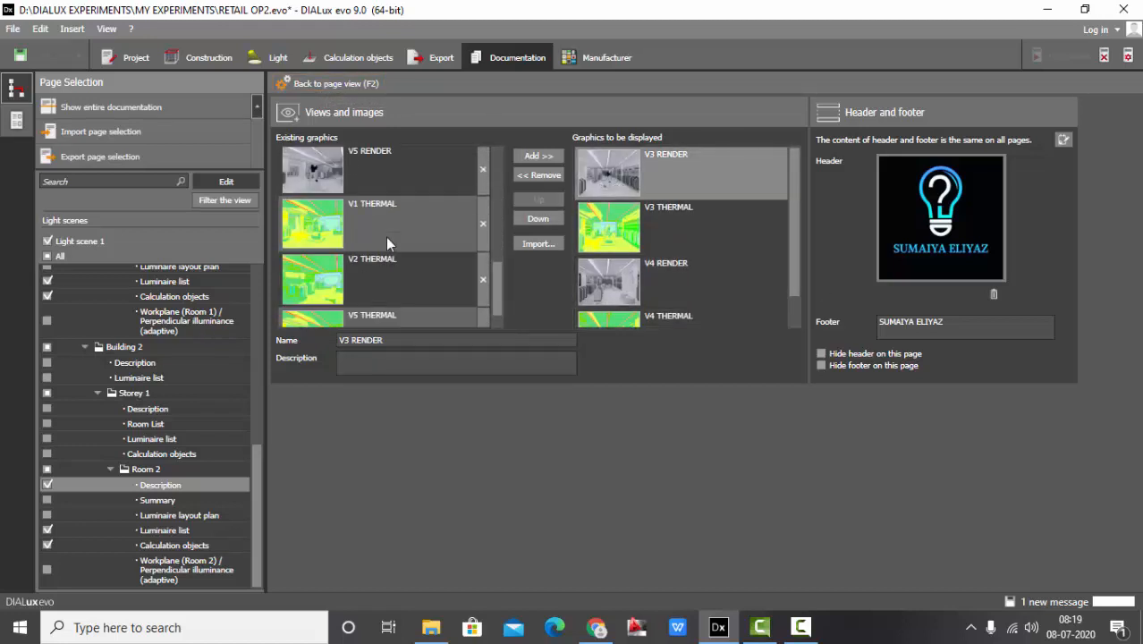
{"action": "scroll", "coordinate": [382, 263], "scroll_direction": "up", "scroll_amount": 2}
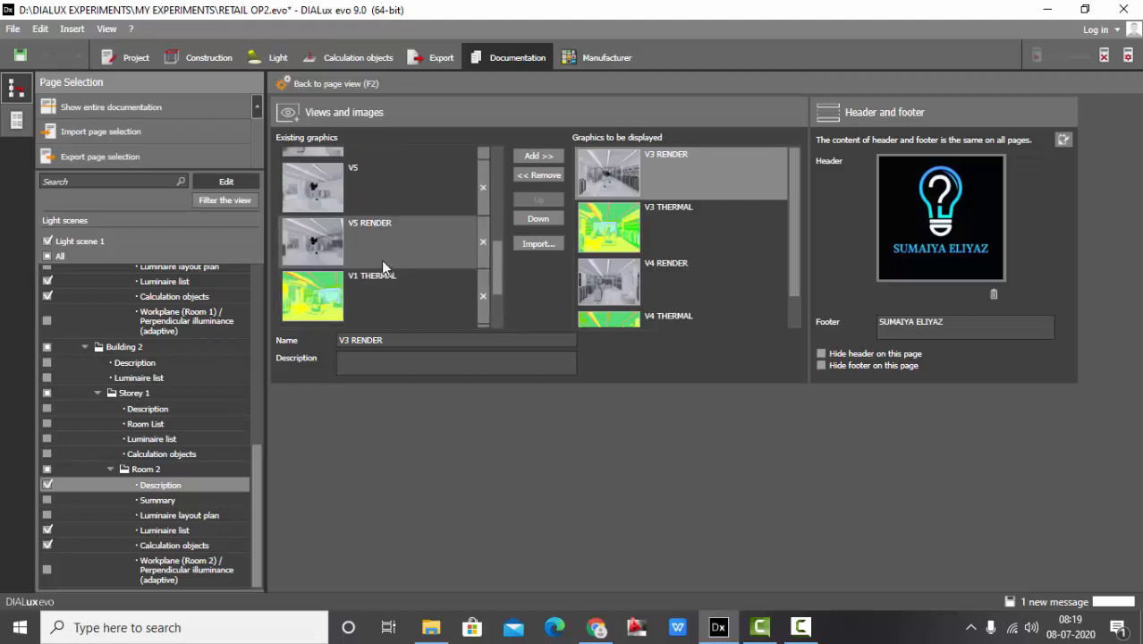
{"action": "left_click", "coordinate": [381, 260]}
{"action": "left_click", "coordinate": [539, 155]}
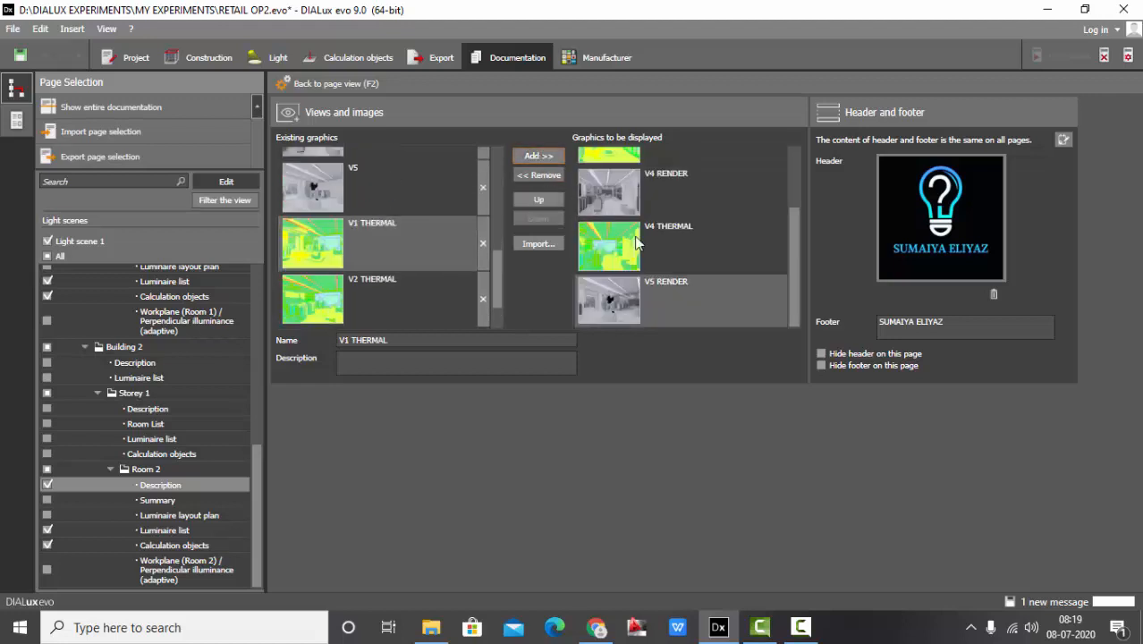
- Move the V5 RENDER graphic up to the first position among the graphics displayed on Room 2's Description page
{"action": "left_click", "coordinate": [680, 297]}
{"action": "left_click", "coordinate": [539, 199]}
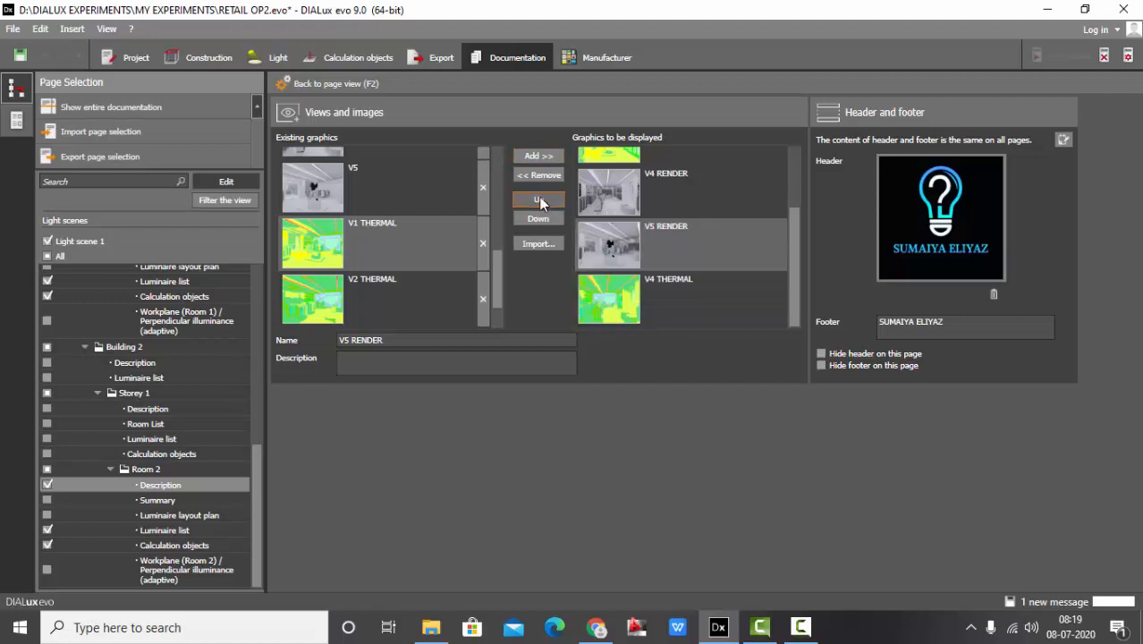
{"action": "left_click", "coordinate": [539, 199]}
{"action": "left_click", "coordinate": [538, 200]}
{"action": "left_click", "coordinate": [539, 200]}
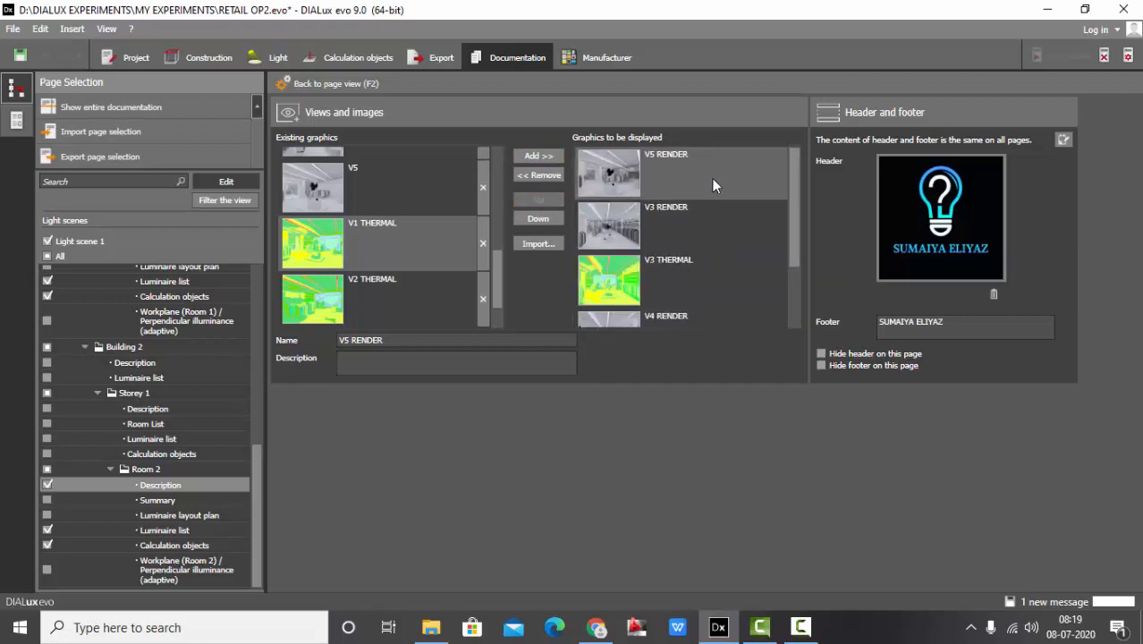
{"action": "left_click", "coordinate": [662, 232]}
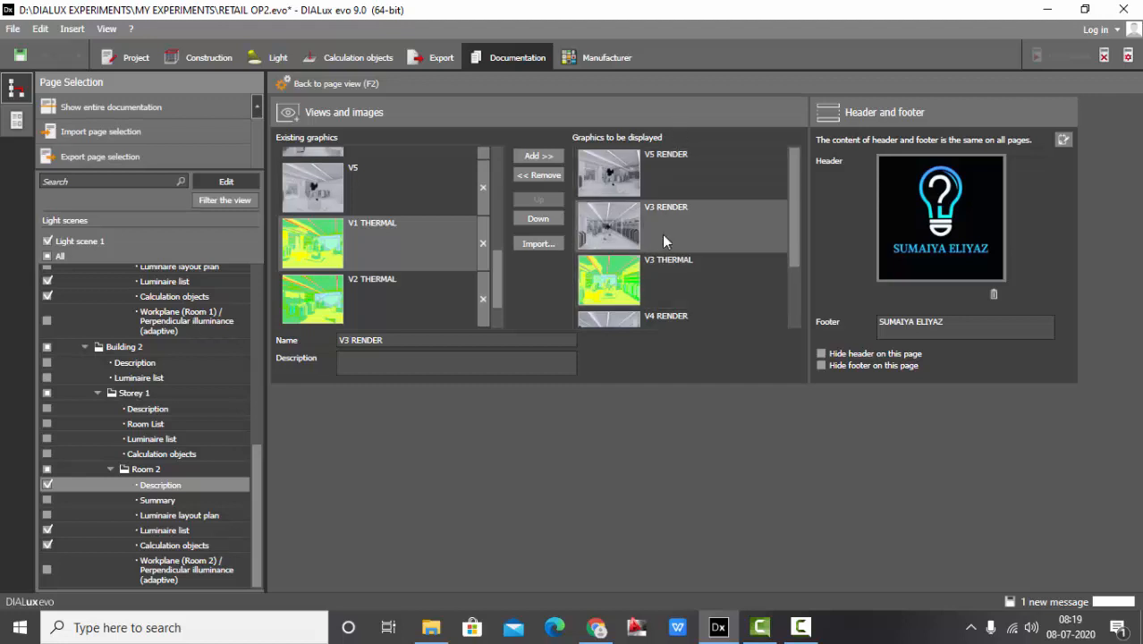
{"action": "left_click", "coordinate": [536, 219]}
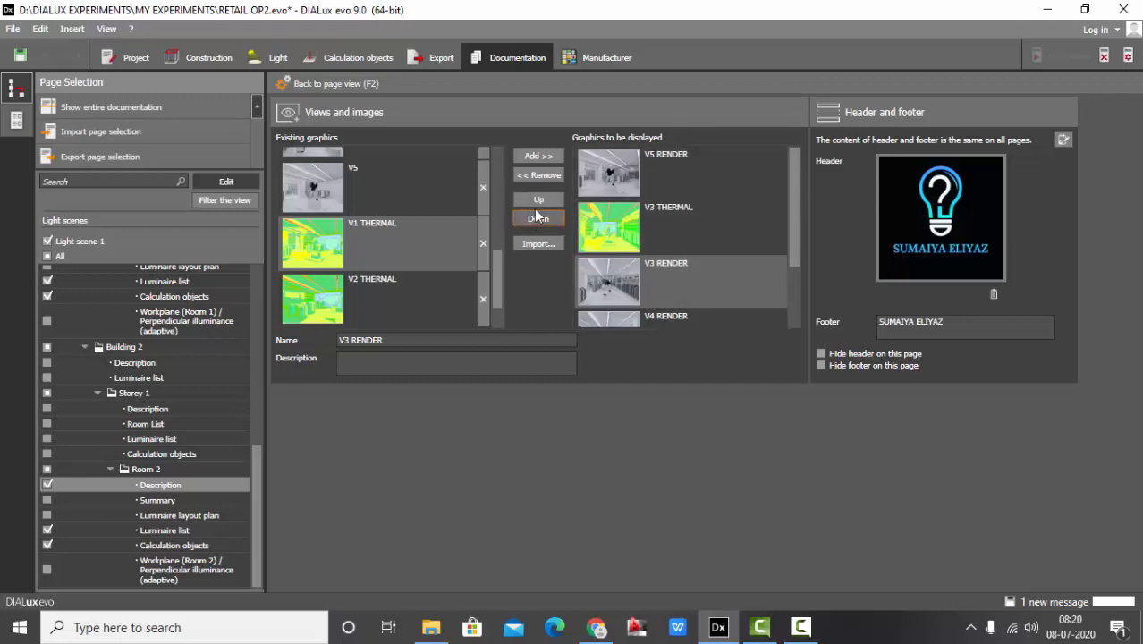
{"action": "left_click", "coordinate": [545, 200]}
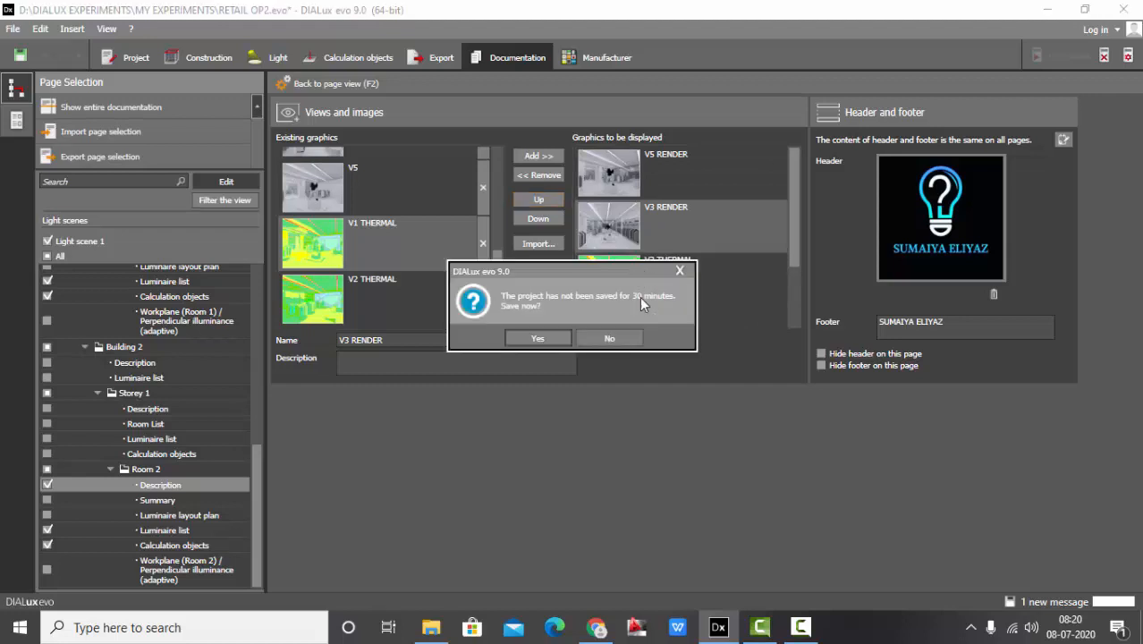
{"action": "left_click", "coordinate": [673, 334]}
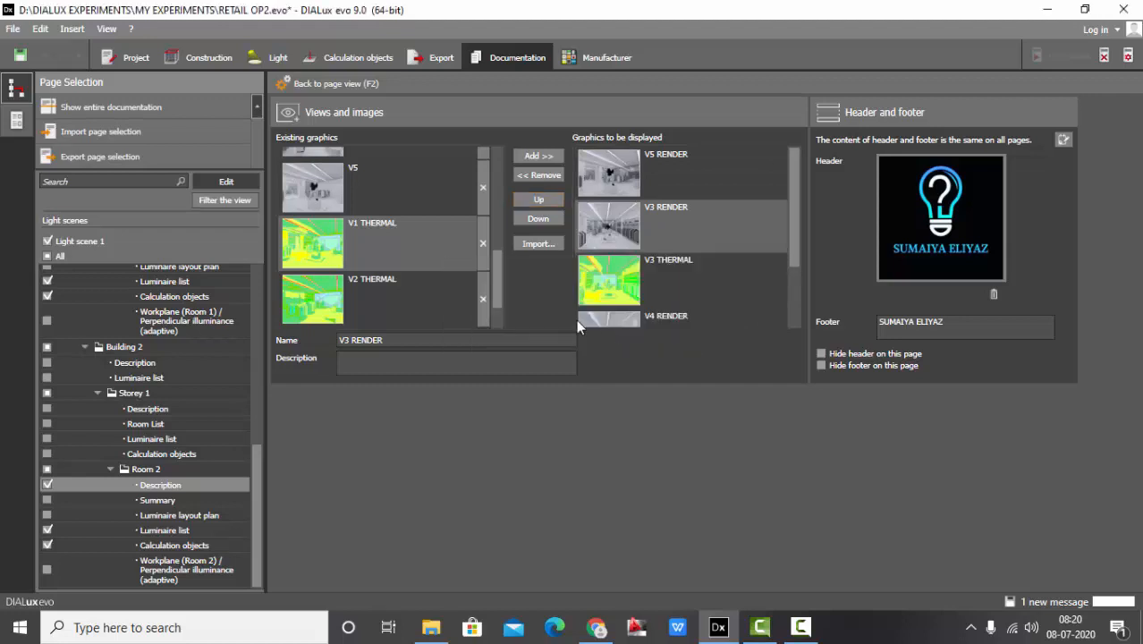
{"action": "left_click", "coordinate": [539, 244]}
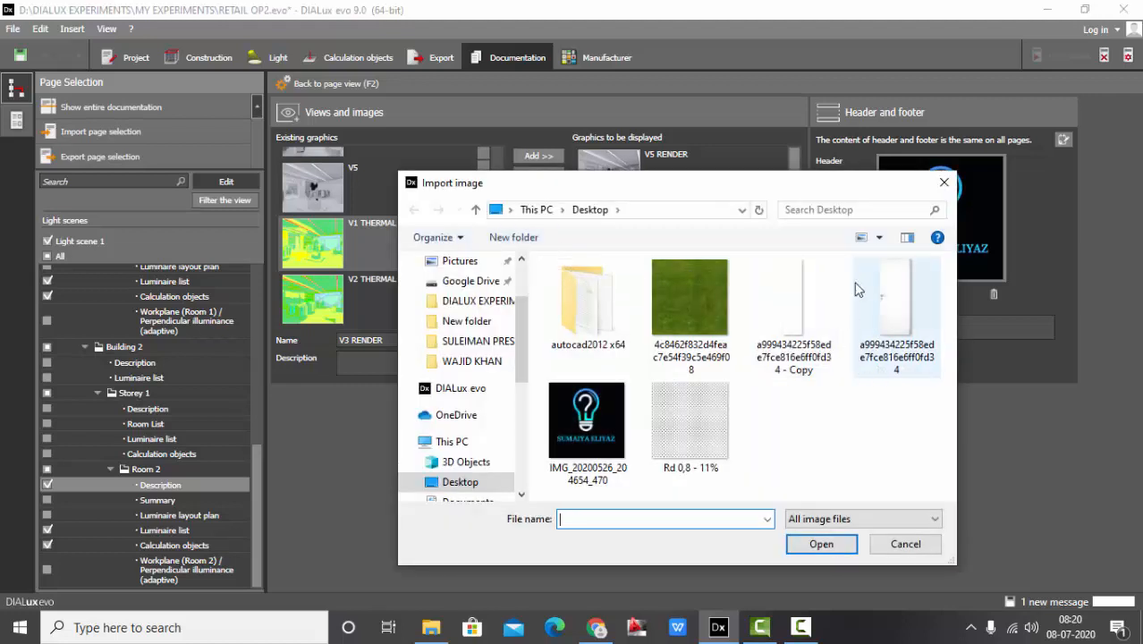
{"action": "left_click", "coordinate": [944, 181]}
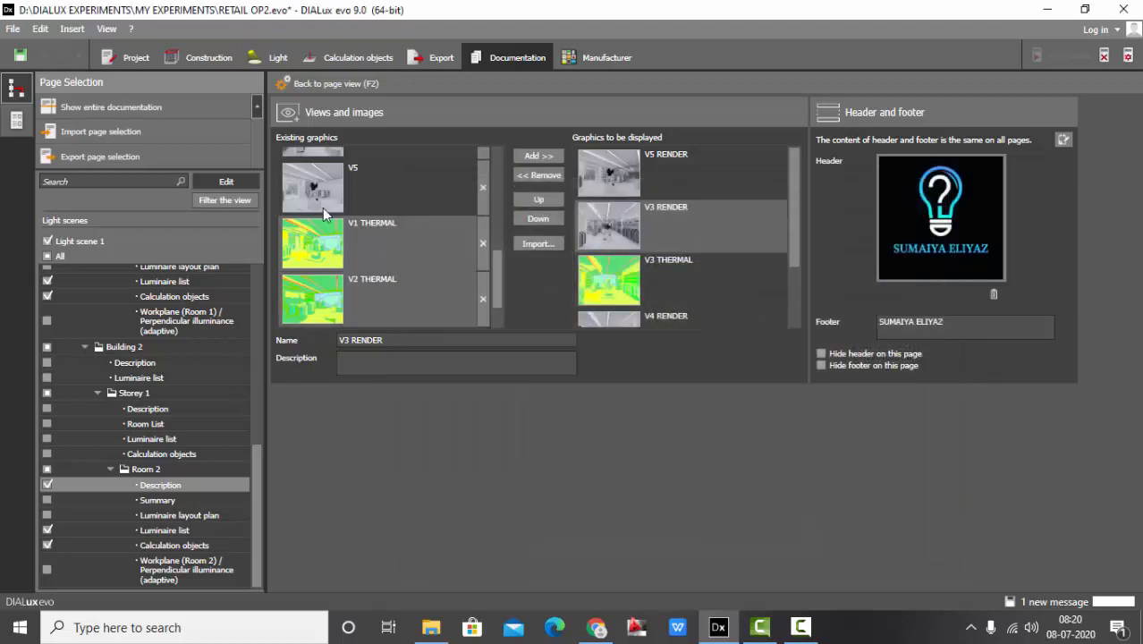
- Return to the page view and show the entire documentation to review its pages
{"action": "left_click", "coordinate": [332, 83]}
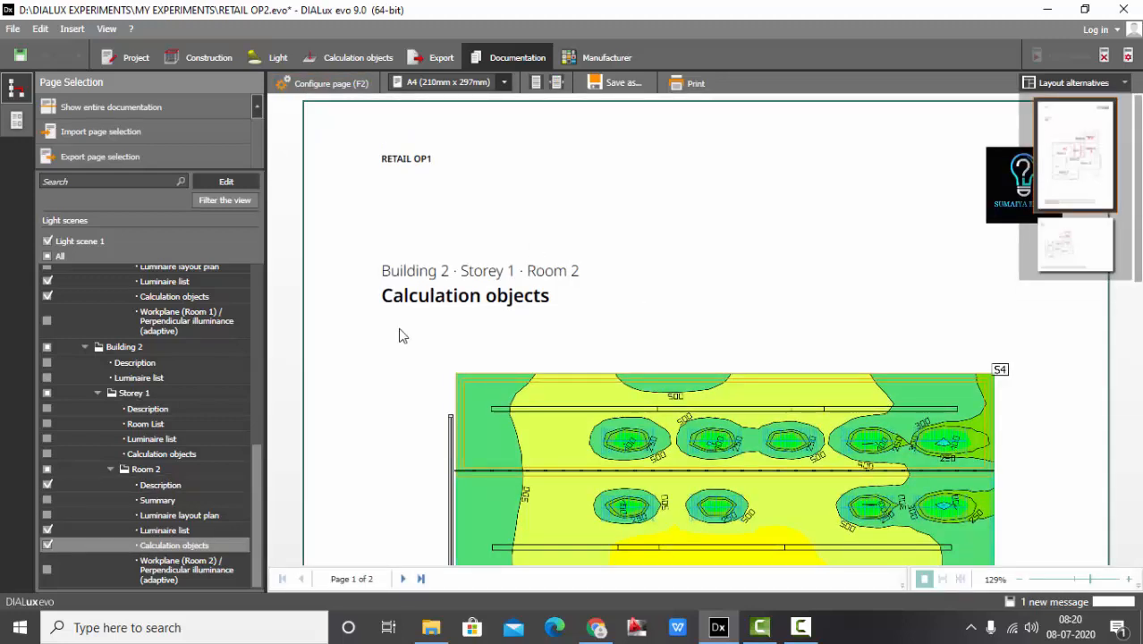
{"action": "scroll", "coordinate": [139, 441], "scroll_direction": "up", "scroll_amount": 3}
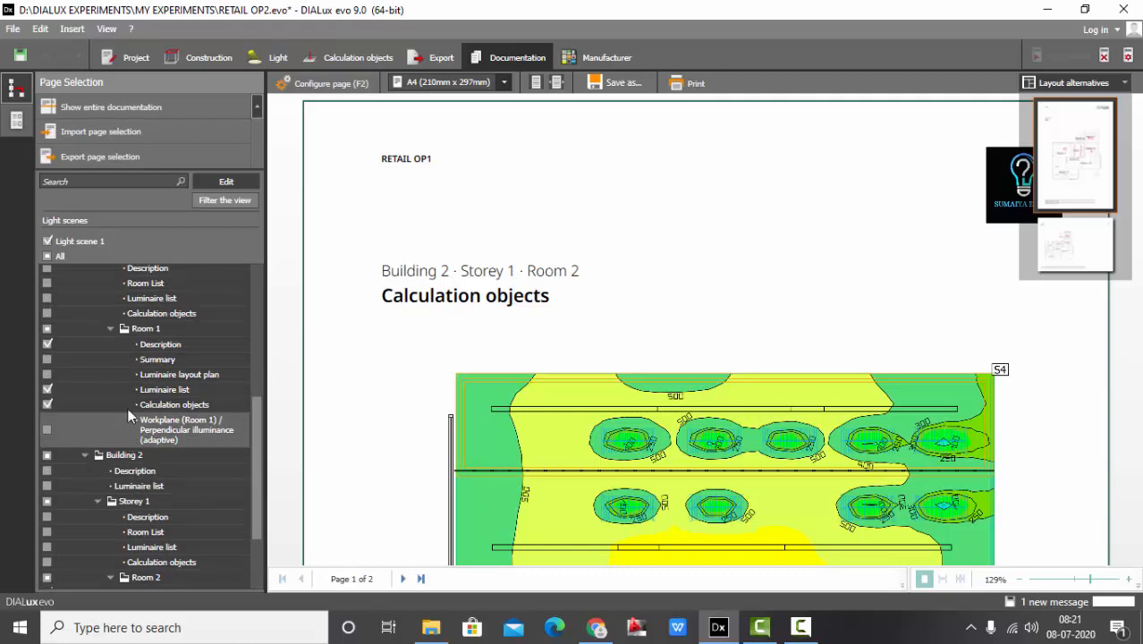
{"action": "left_click", "coordinate": [118, 109]}
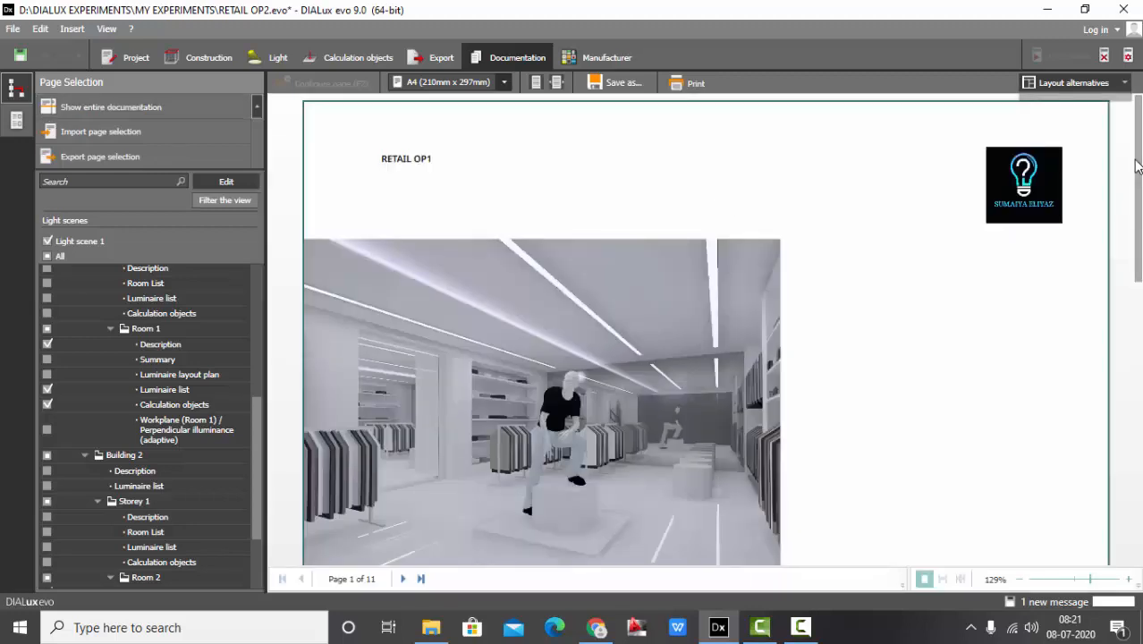
{"action": "left_click_drag", "start_coordinate": [1141, 227], "coordinate": [995, 386]}
{"action": "scroll", "coordinate": [995, 386], "scroll_direction": "down", "scroll_amount": 10}
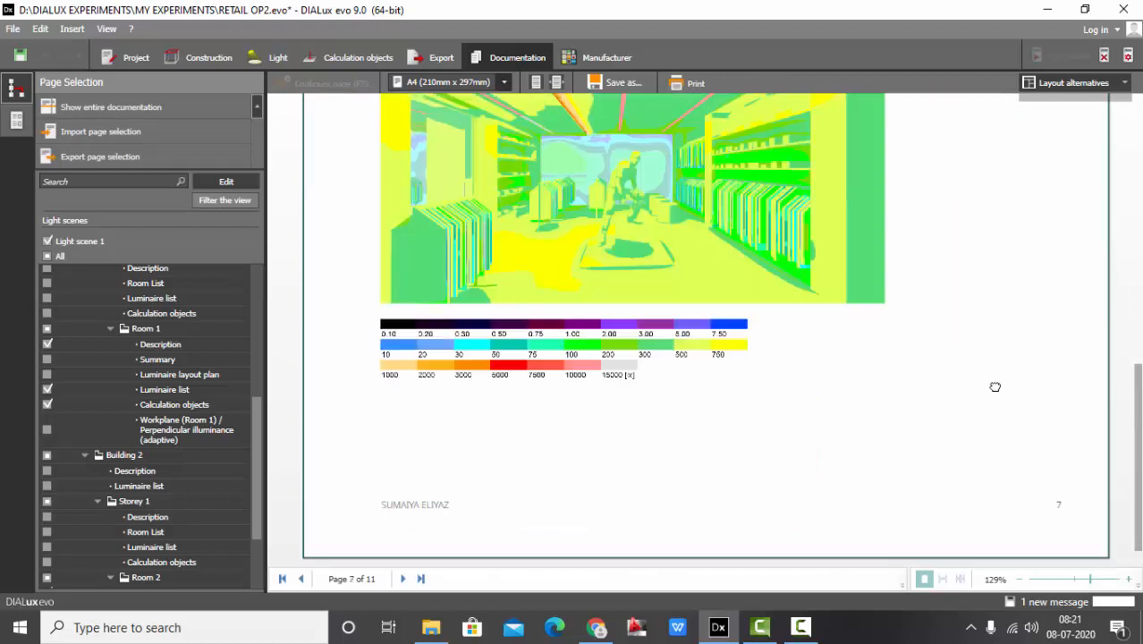
{"action": "scroll", "coordinate": [995, 387], "scroll_direction": "down", "scroll_amount": 5}
{"action": "scroll", "coordinate": [467, 235], "scroll_direction": "up", "scroll_amount": 6}
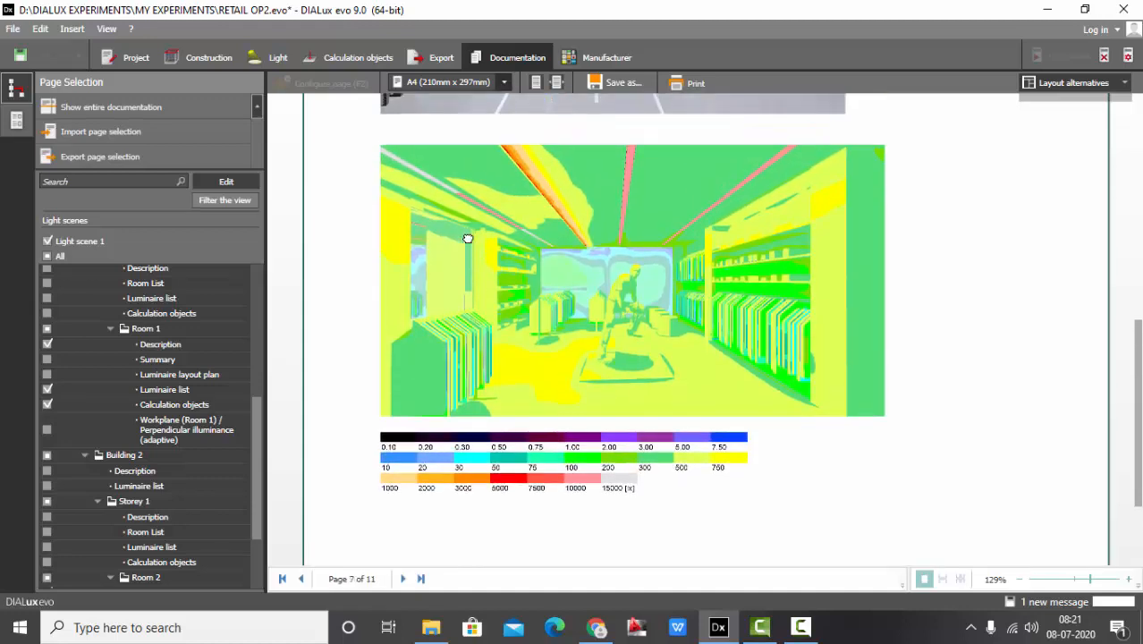
{"action": "scroll", "coordinate": [454, 464], "scroll_direction": "down", "scroll_amount": 5}
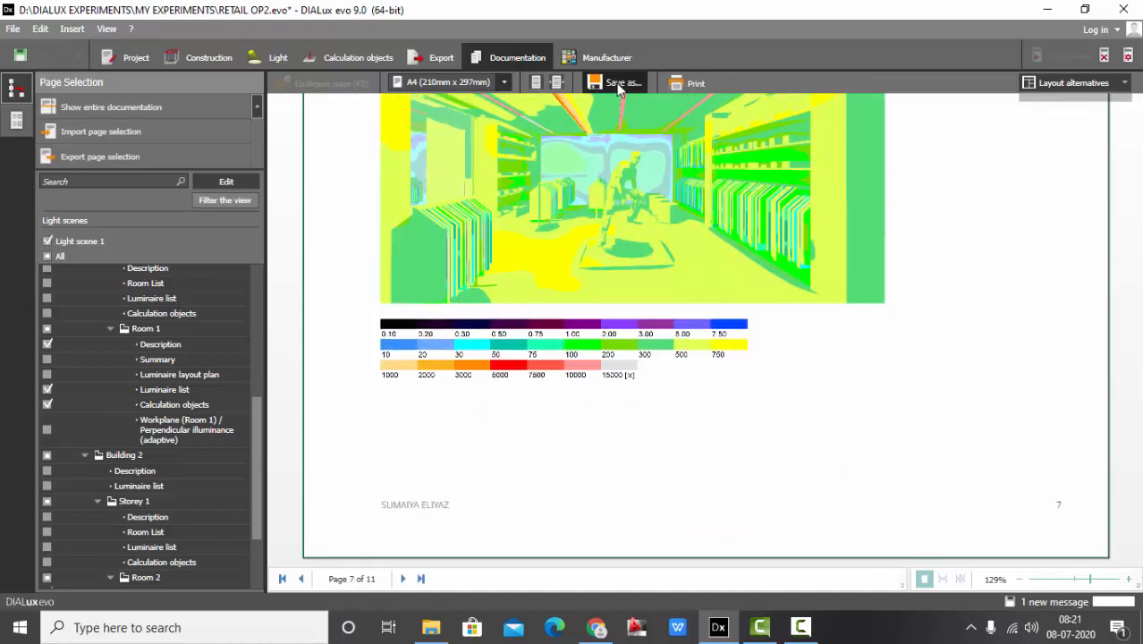
- Set up a PDF export of all documentation pages with Allow Editable set to No and Jpeg image compression
{"action": "left_click", "coordinate": [617, 86]}
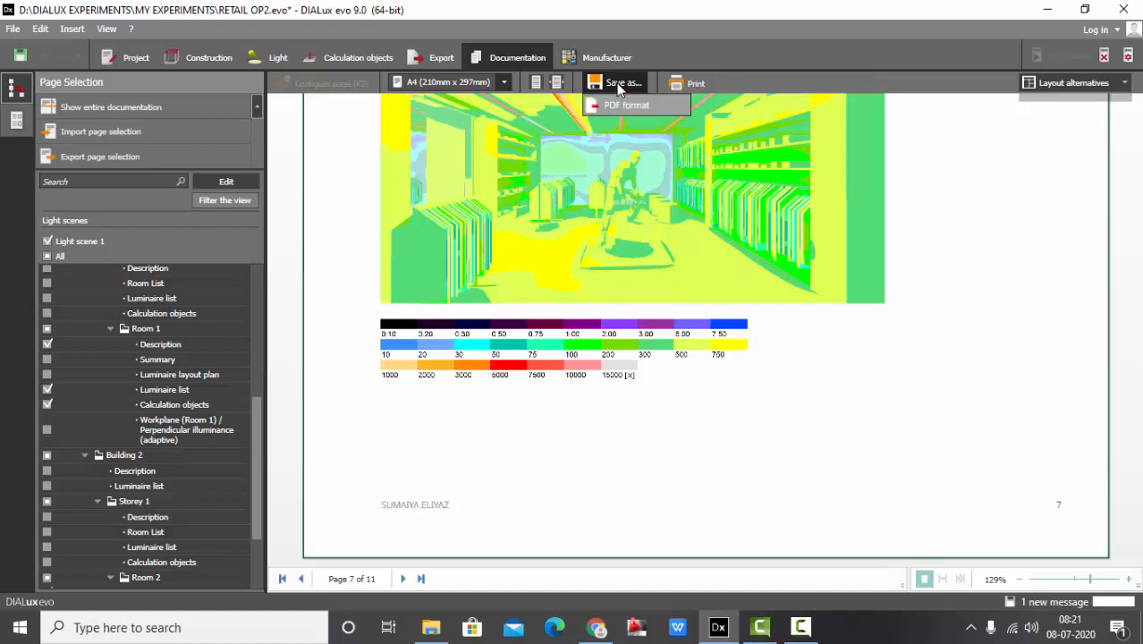
{"action": "left_click", "coordinate": [627, 105]}
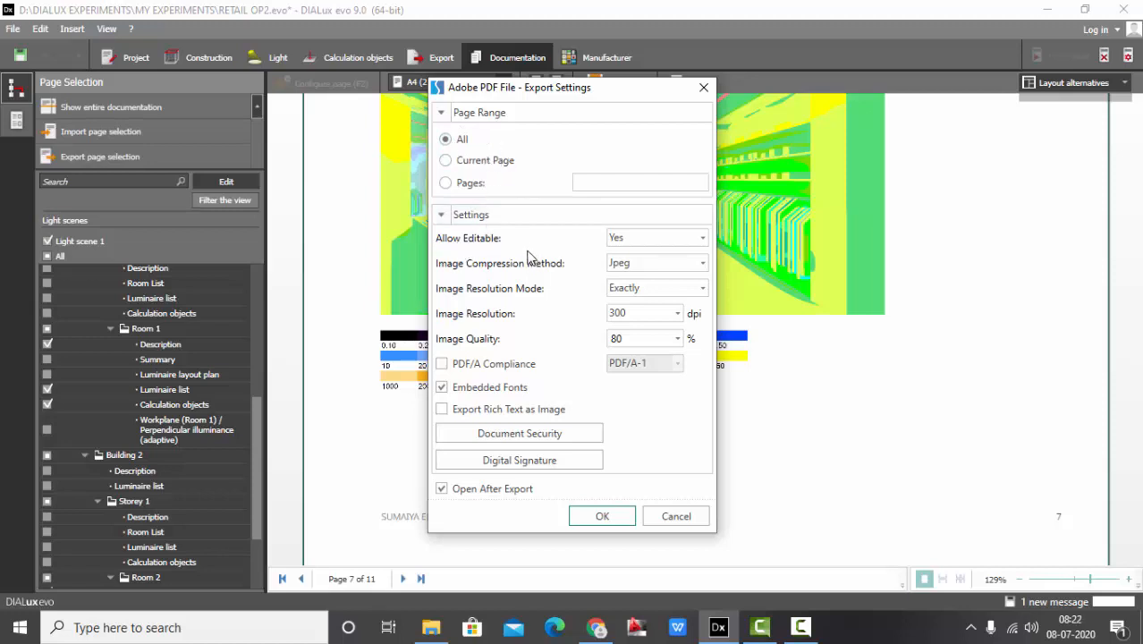
{"action": "left_click", "coordinate": [636, 242]}
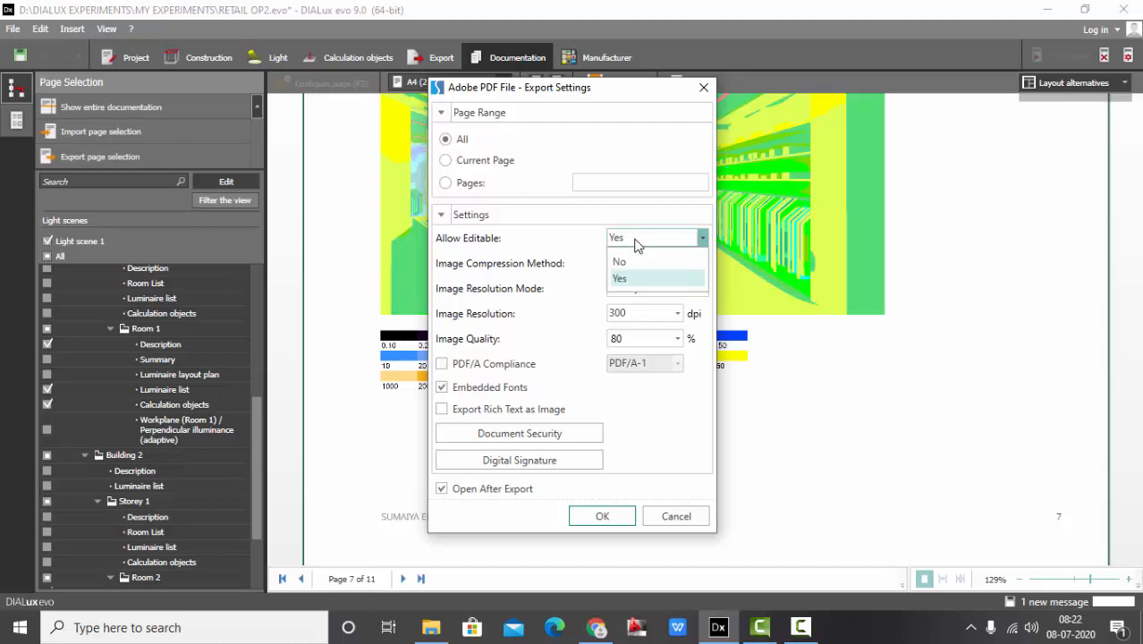
{"action": "left_click", "coordinate": [626, 261]}
{"action": "left_click", "coordinate": [637, 263]}
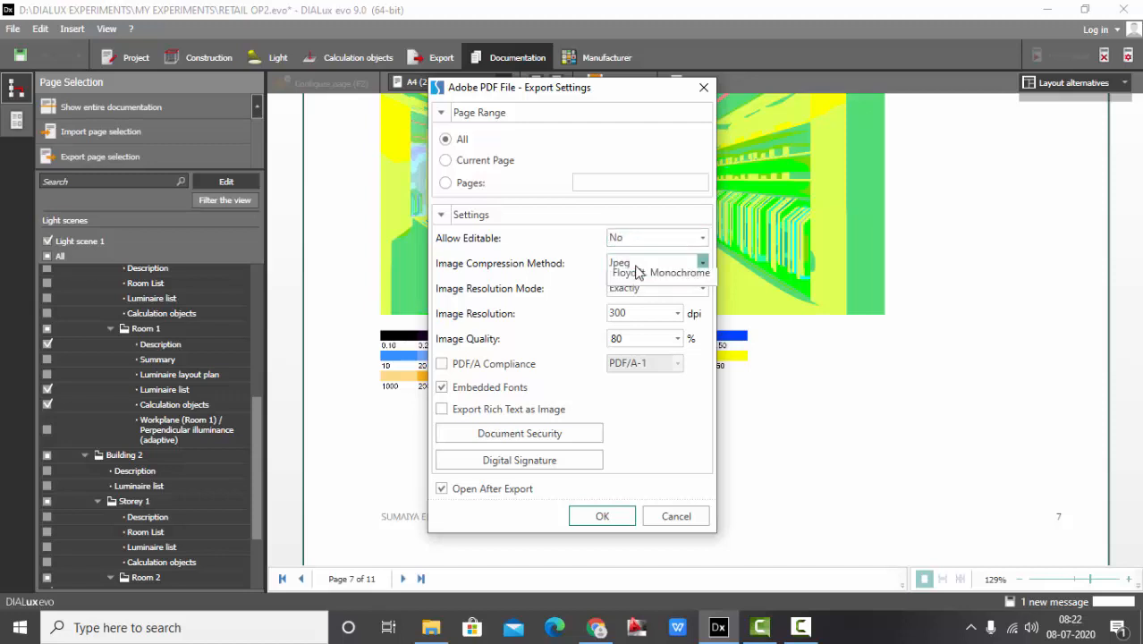
{"action": "left_click", "coordinate": [639, 249]}
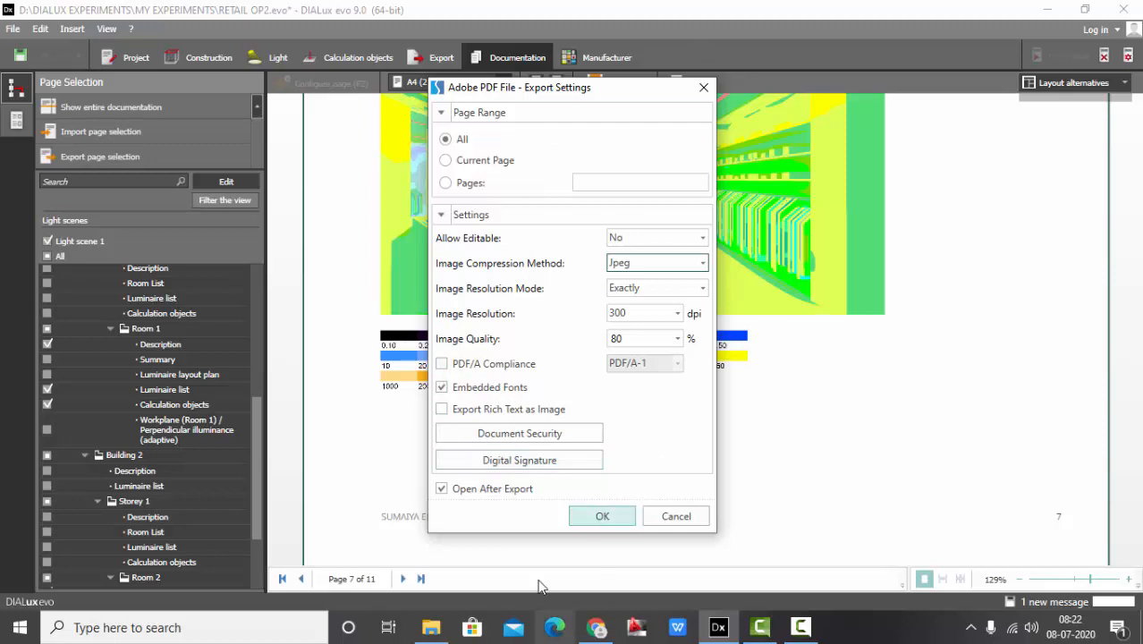
{"action": "left_click", "coordinate": [602, 517]}
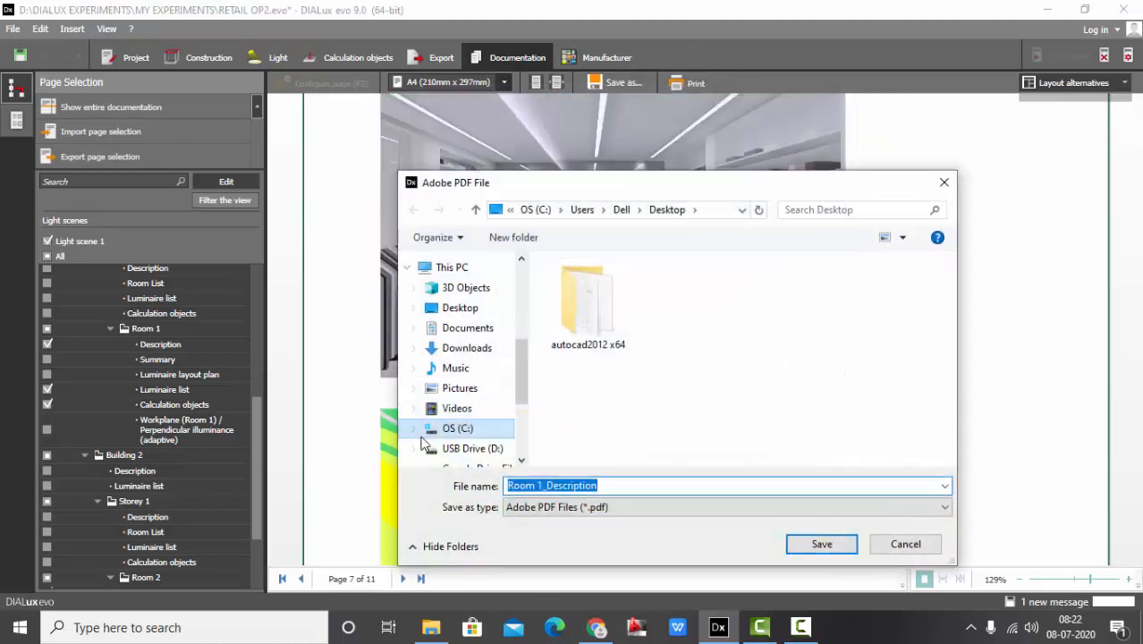
- Save the exported PDF to the Desktop under the file name RETAIL DX REPORT
{"action": "scroll", "coordinate": [456, 394], "scroll_direction": "up", "scroll_amount": 3}
{"action": "left_click", "coordinate": [460, 295]}
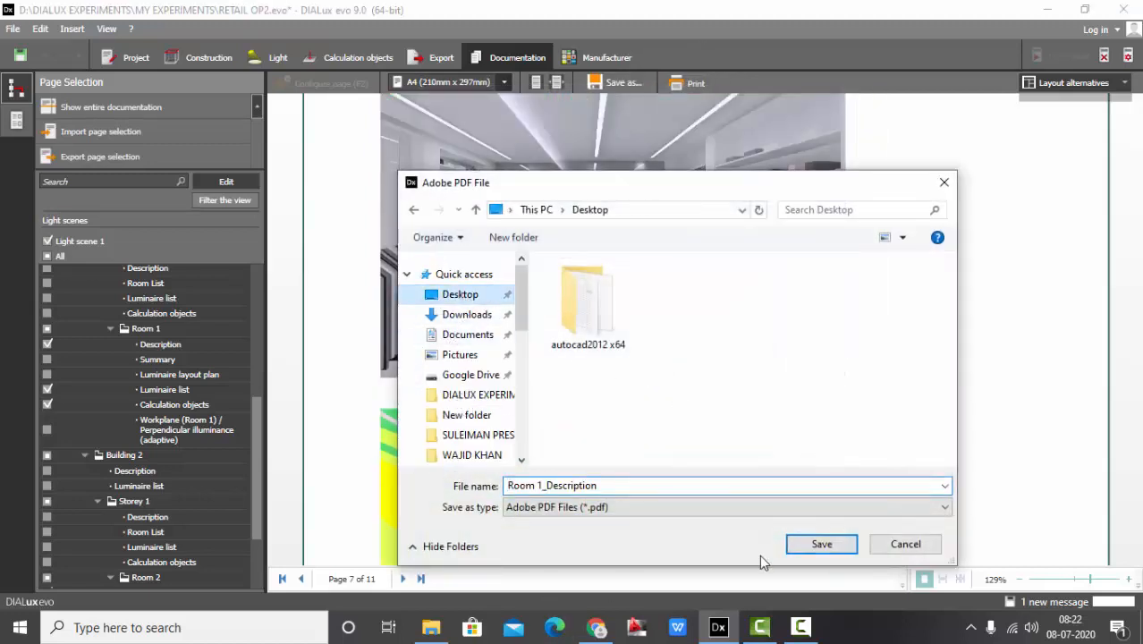
{"action": "left_click", "coordinate": [640, 483]}
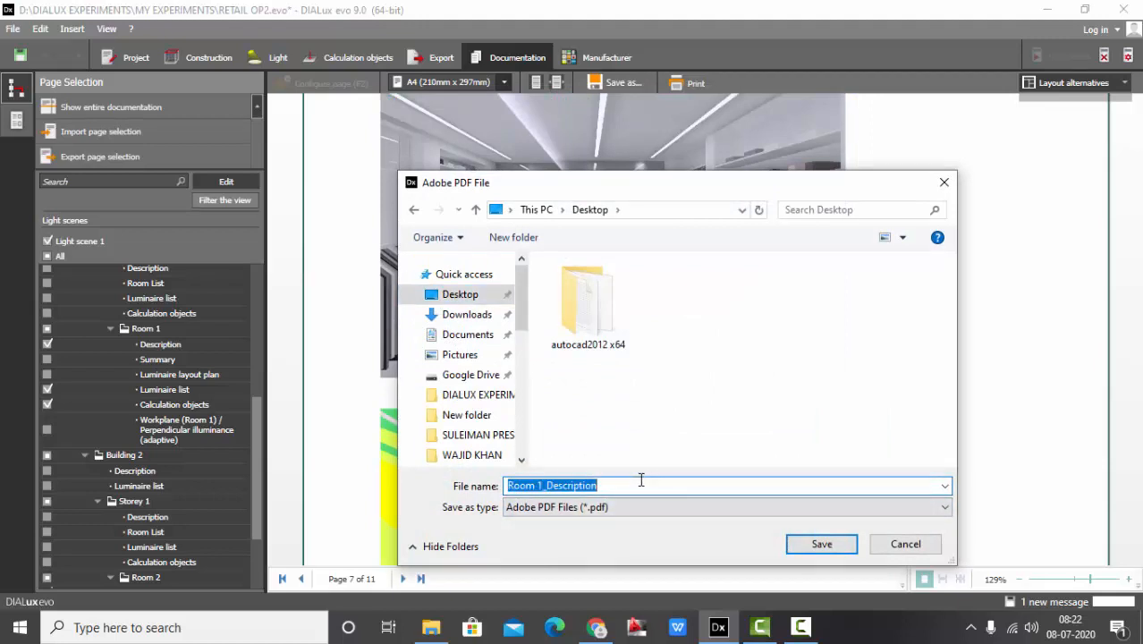
{"action": "type", "text": "RETA"}
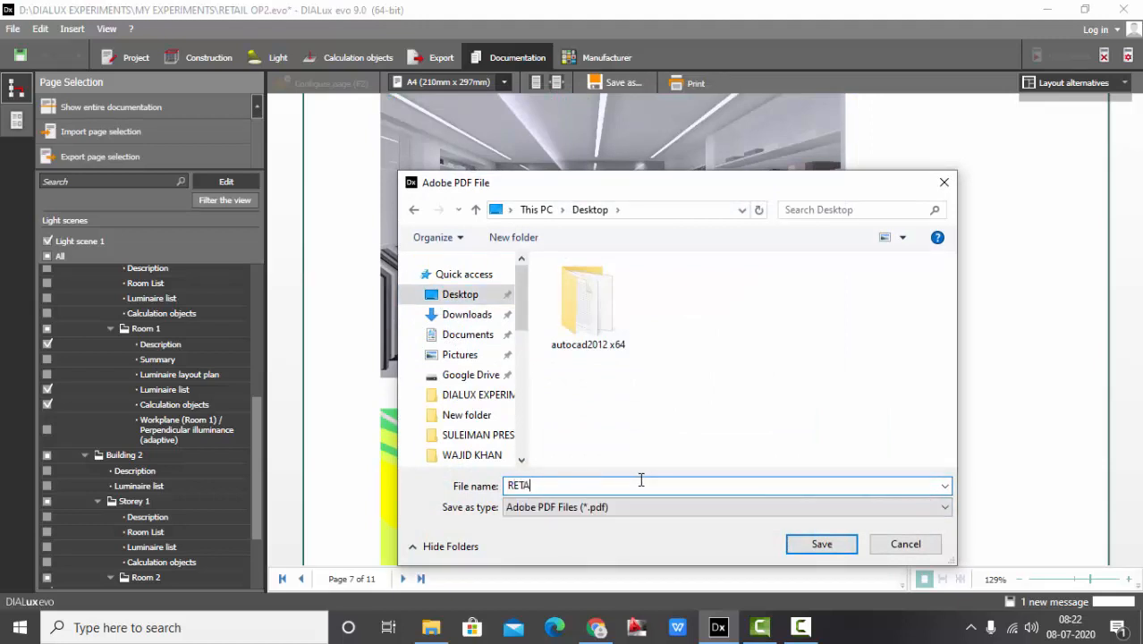
{"action": "type", "text": "IL DX REPORT"}
{"action": "key", "text": "Return"}
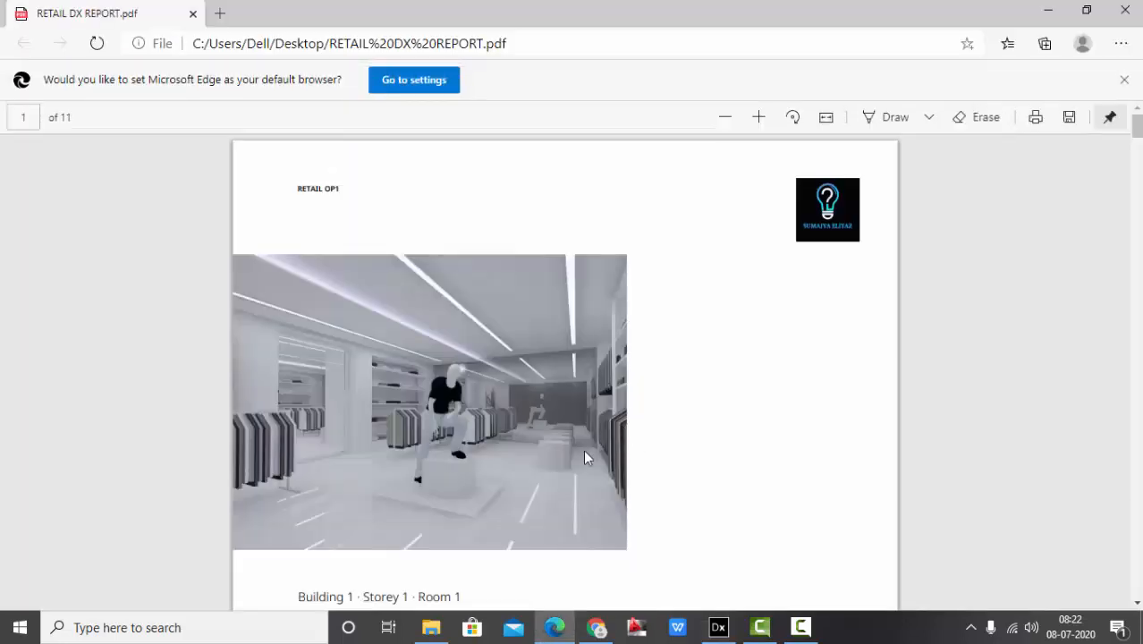
- Review the exported RETAIL DX REPORT PDF from the first to the last page, and switch back to DIALux evo
{"action": "scroll", "coordinate": [754, 377], "scroll_direction": "down", "scroll_amount": 12}
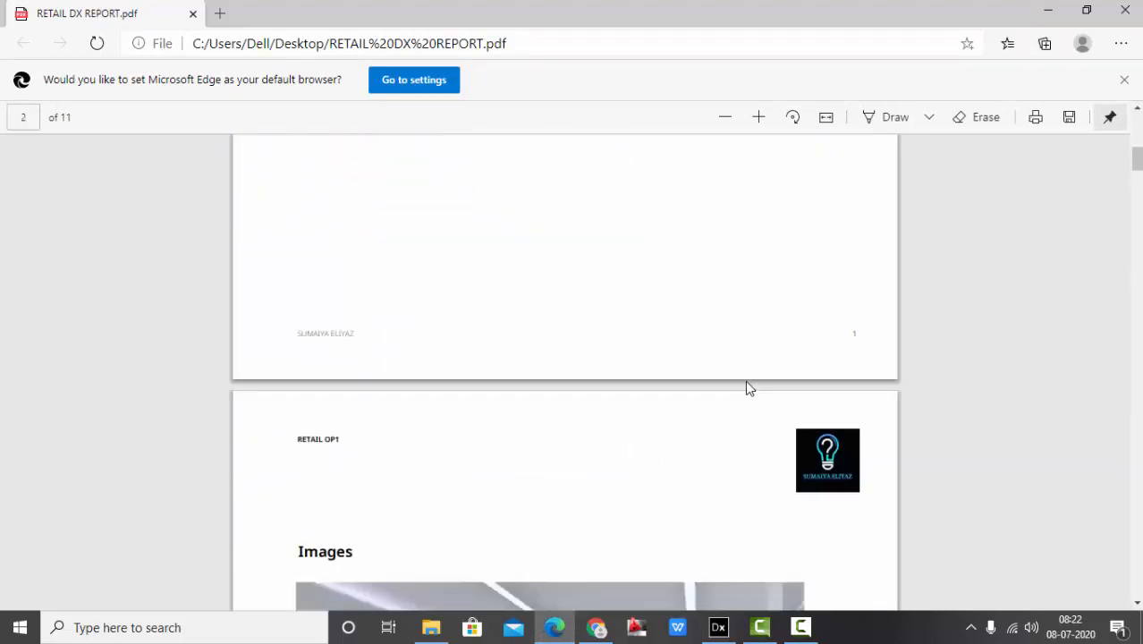
{"action": "scroll", "coordinate": [748, 383], "scroll_direction": "down", "scroll_amount": 5}
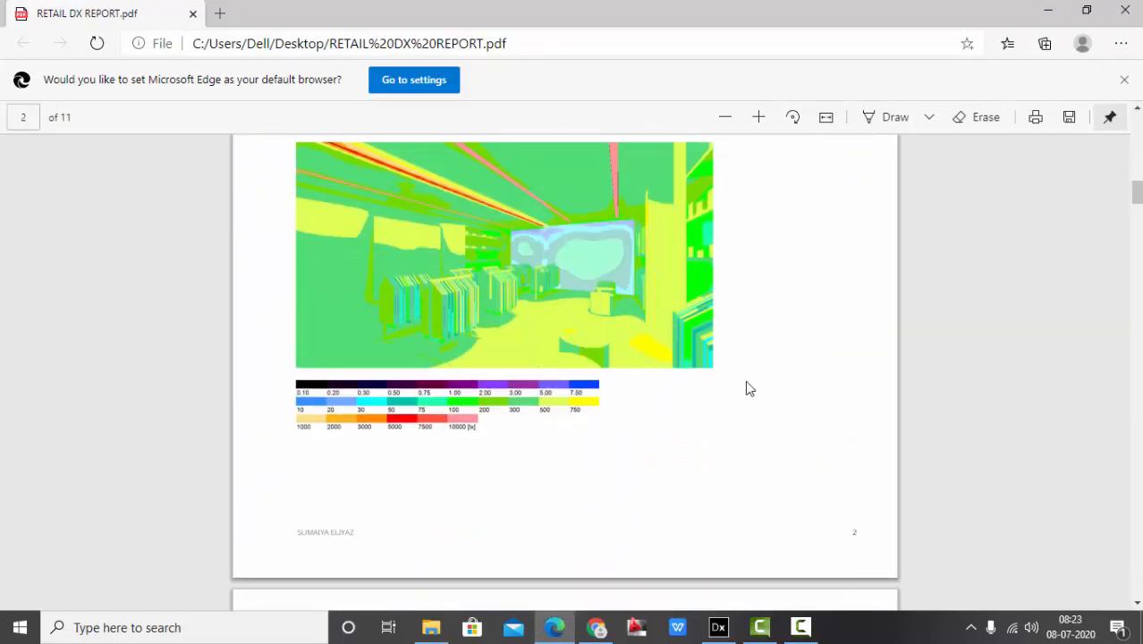
{"action": "scroll", "coordinate": [749, 385], "scroll_direction": "down", "scroll_amount": 10}
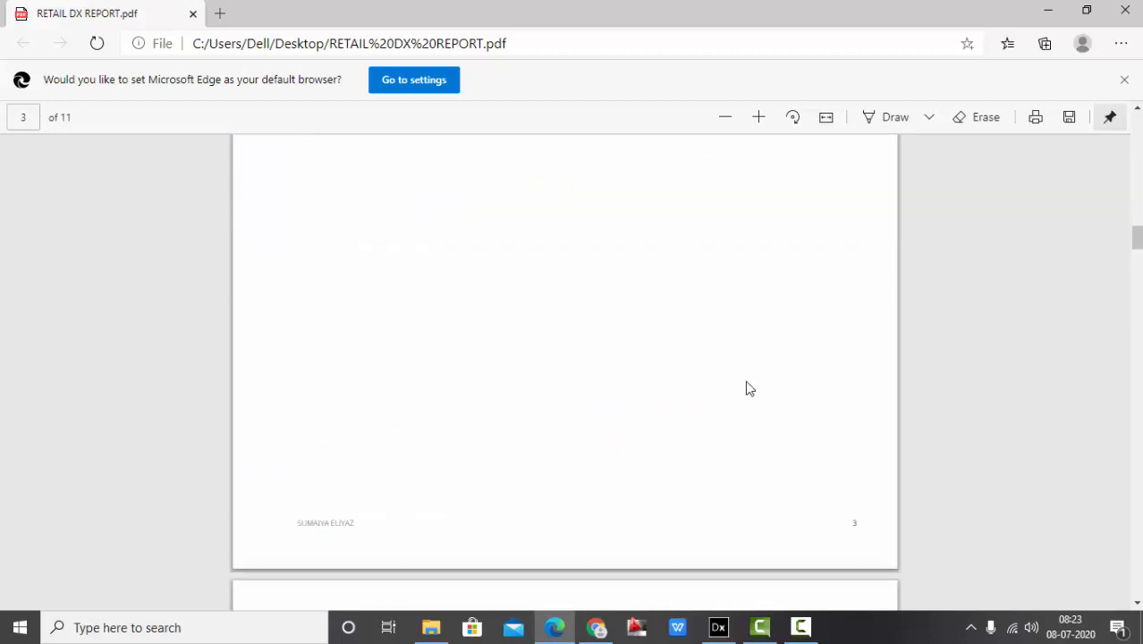
{"action": "scroll", "coordinate": [749, 387], "scroll_direction": "down", "scroll_amount": 9}
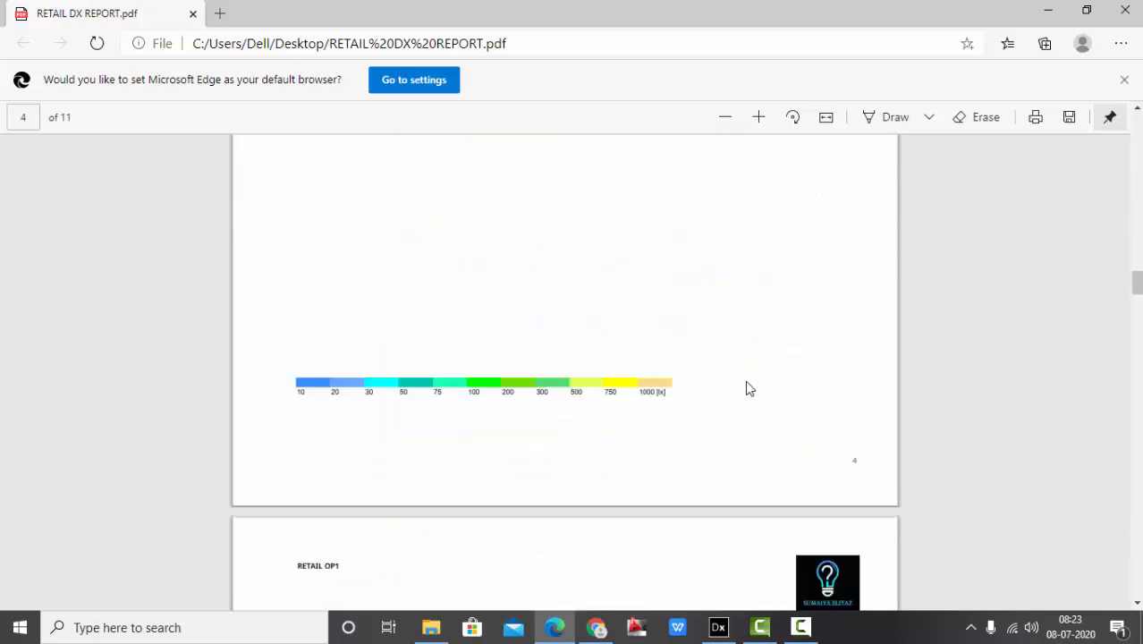
{"action": "scroll", "coordinate": [747, 387], "scroll_direction": "down", "scroll_amount": 3}
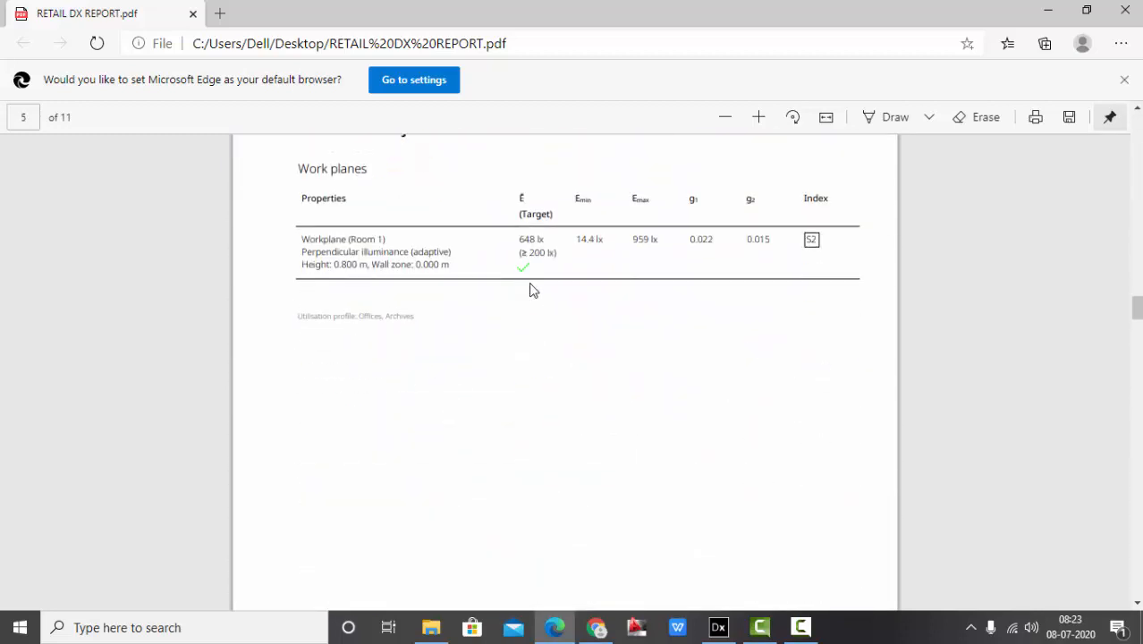
{"action": "scroll", "coordinate": [536, 448], "scroll_direction": "down", "scroll_amount": 10}
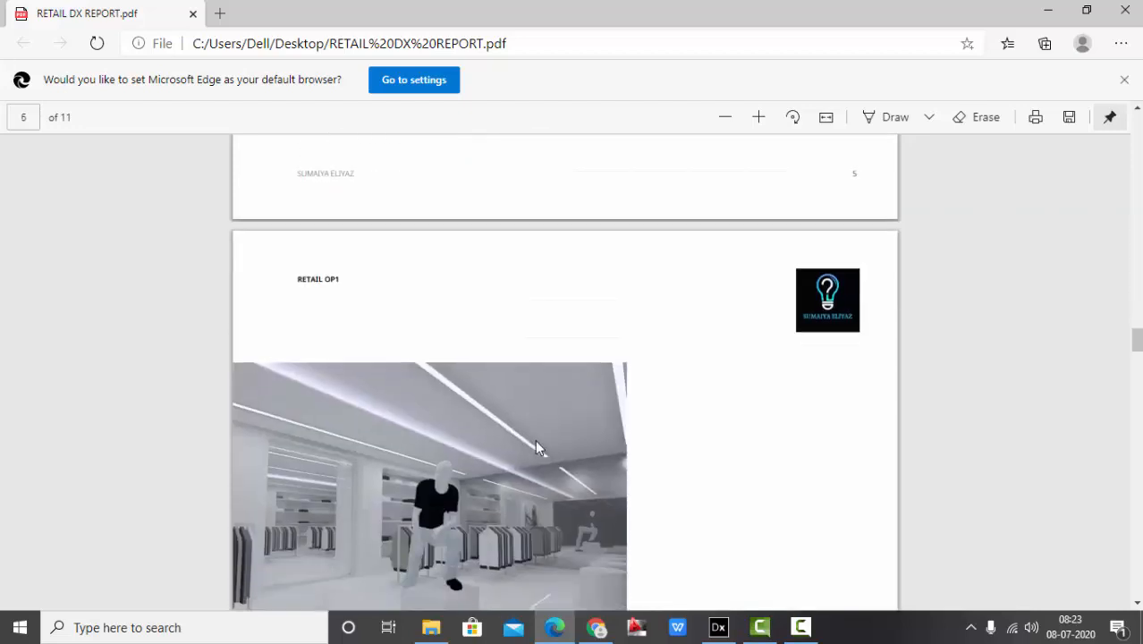
{"action": "scroll", "coordinate": [537, 443], "scroll_direction": "down", "scroll_amount": 20}
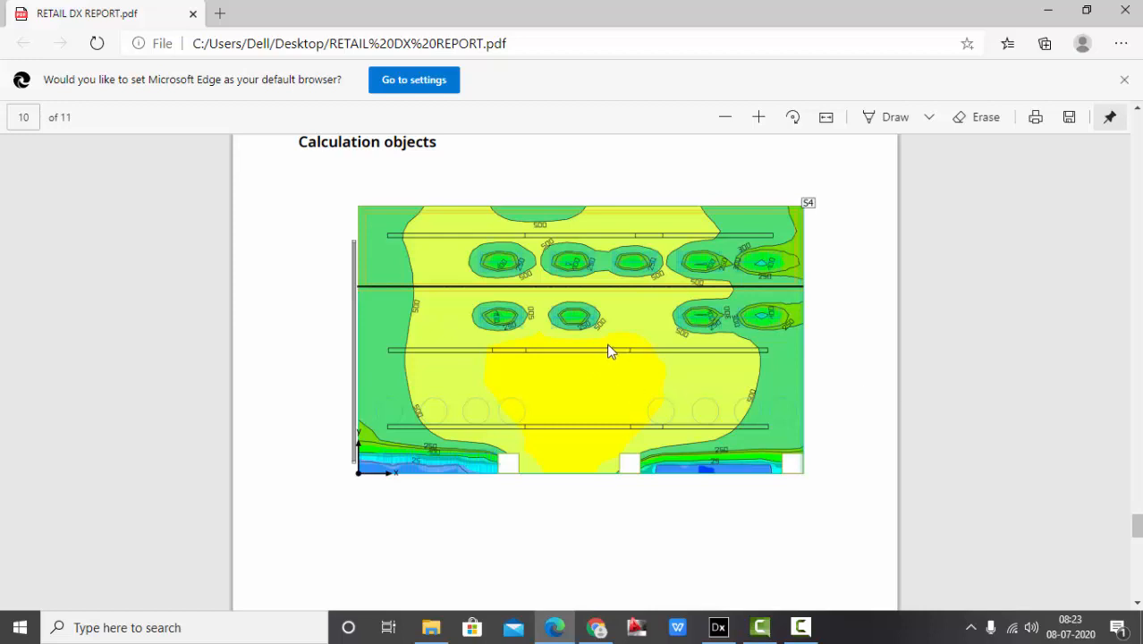
{"action": "scroll", "coordinate": [610, 350], "scroll_direction": "down", "scroll_amount": 3}
{"action": "scroll", "coordinate": [610, 357], "scroll_direction": "down", "scroll_amount": 10}
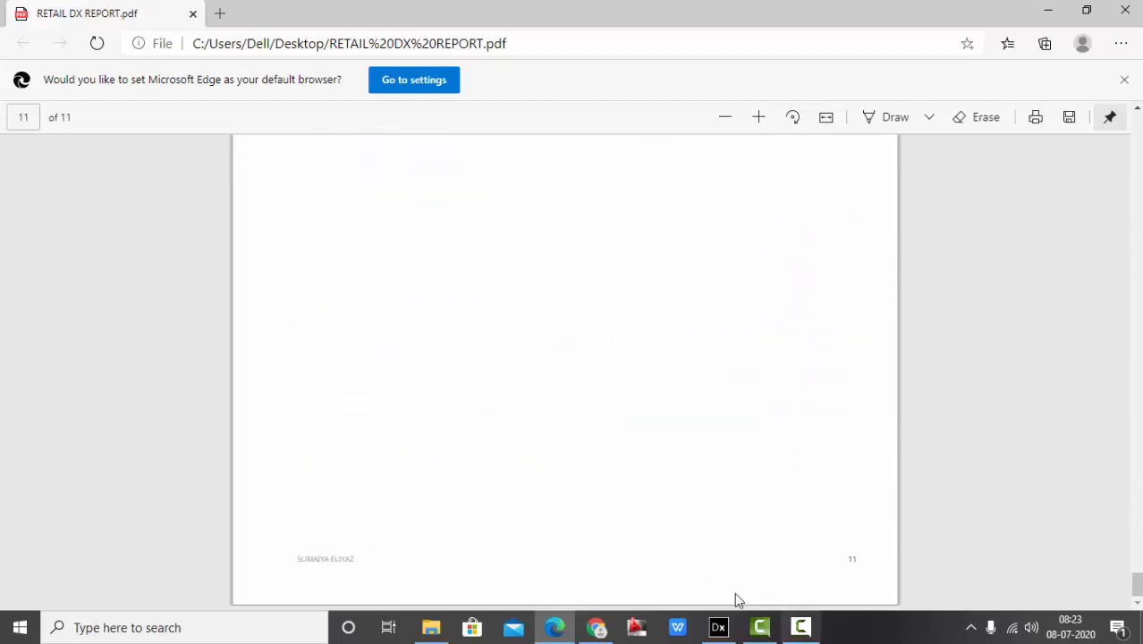
{"action": "left_click", "coordinate": [719, 627]}
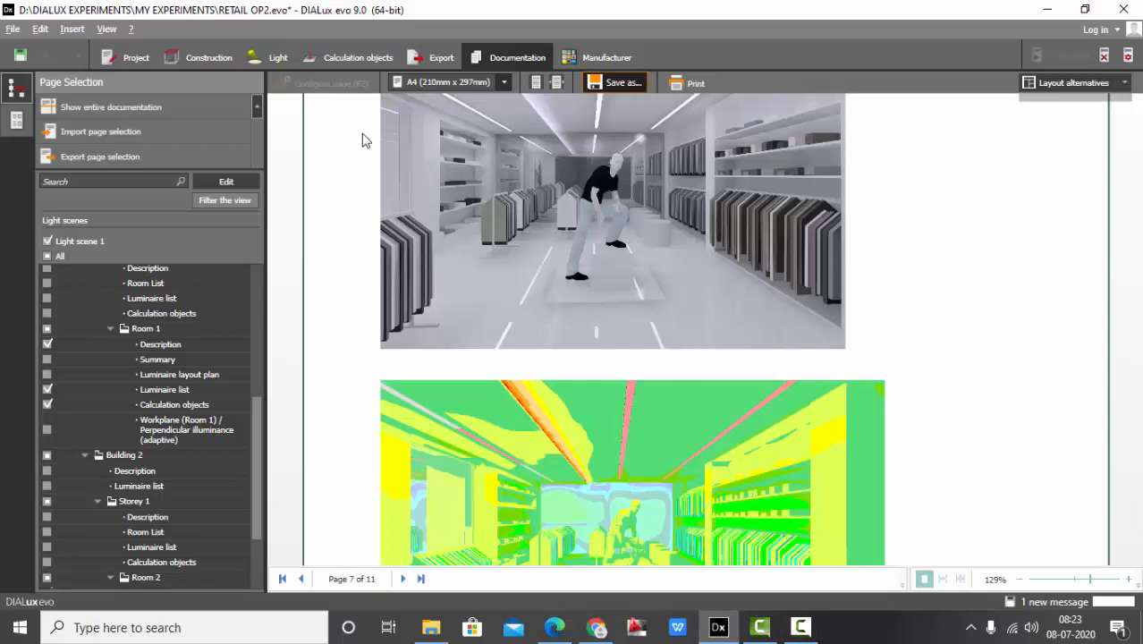